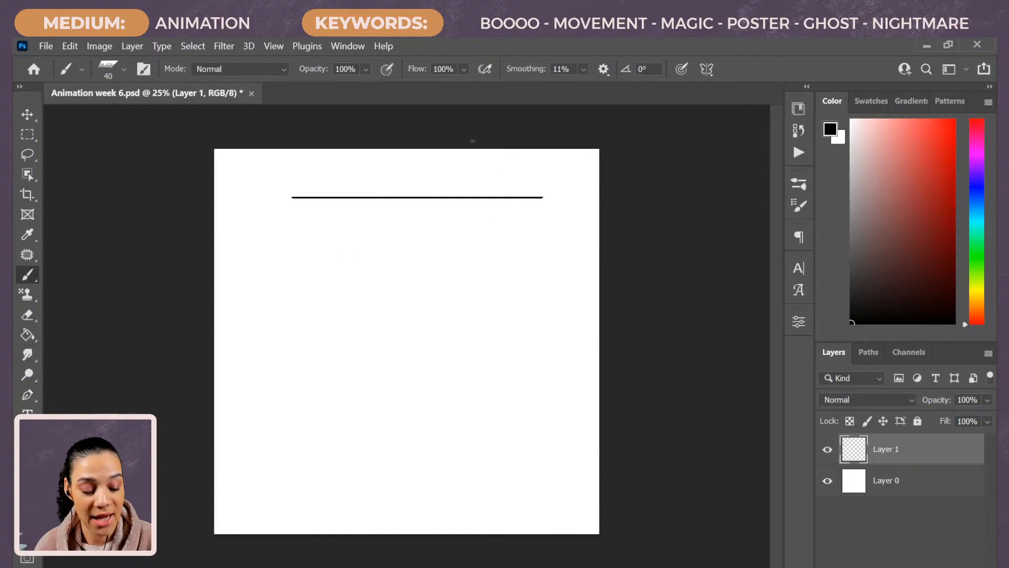
Undo the last line and sketch a tall black rectangular frame on the canvas with straight brush strokes
{"action": "key", "text": "ctrl+z"}
{"action": "left_click_drag", "start_coordinate": [351, 190], "coordinate": [472, 191]}
{"action": "mouse_move", "coordinate": [310, 193]}
{"action": "left_mouse_down"}
{"action": "mouse_move", "coordinate": [306, 435]}
{"action": "mouse_move", "coordinate": [482, 434]}
{"action": "left_mouse_up"}
{"action": "left_click_drag", "start_coordinate": [482, 188], "coordinate": [482, 434]}
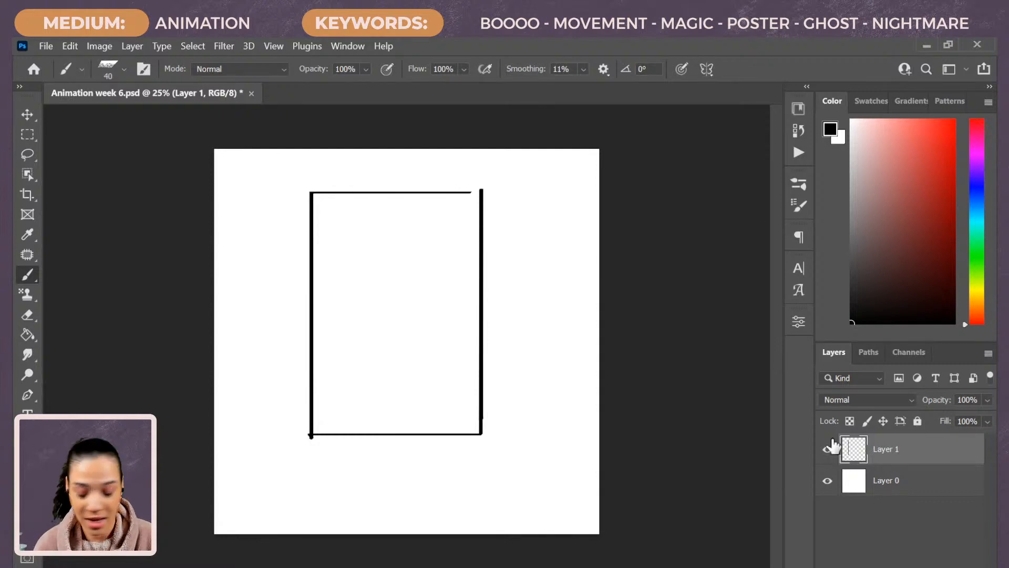
Move the sketched black frame to the centre of the canvas
{"action": "key", "text": "ctrl+t"}
{"action": "left_click_drag", "start_coordinate": [413, 306], "coordinate": [421, 340]}
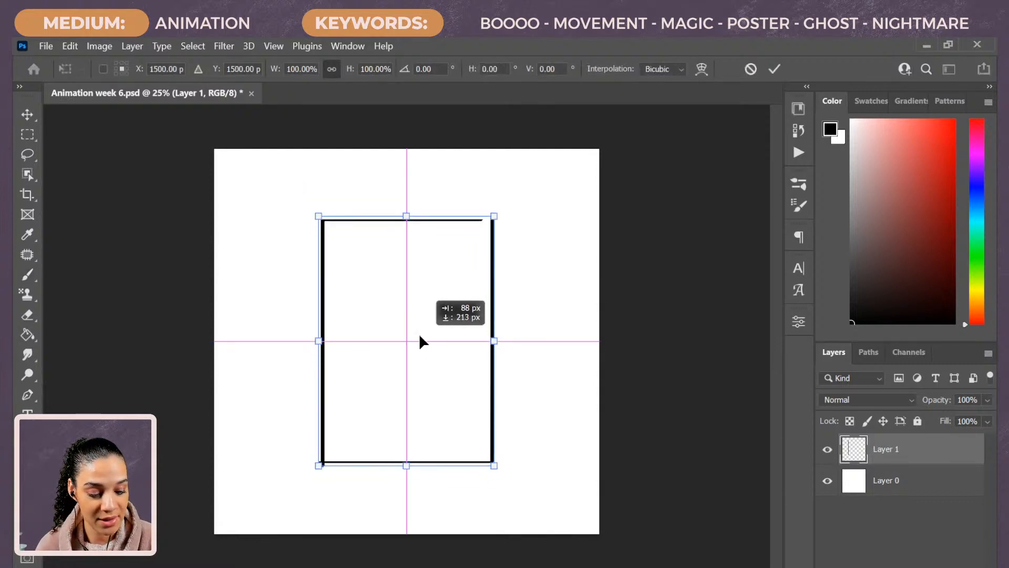
{"action": "key", "text": "Return"}
{"action": "key", "text": "b"}
{"action": "key", "text": "ctrl+plus"}
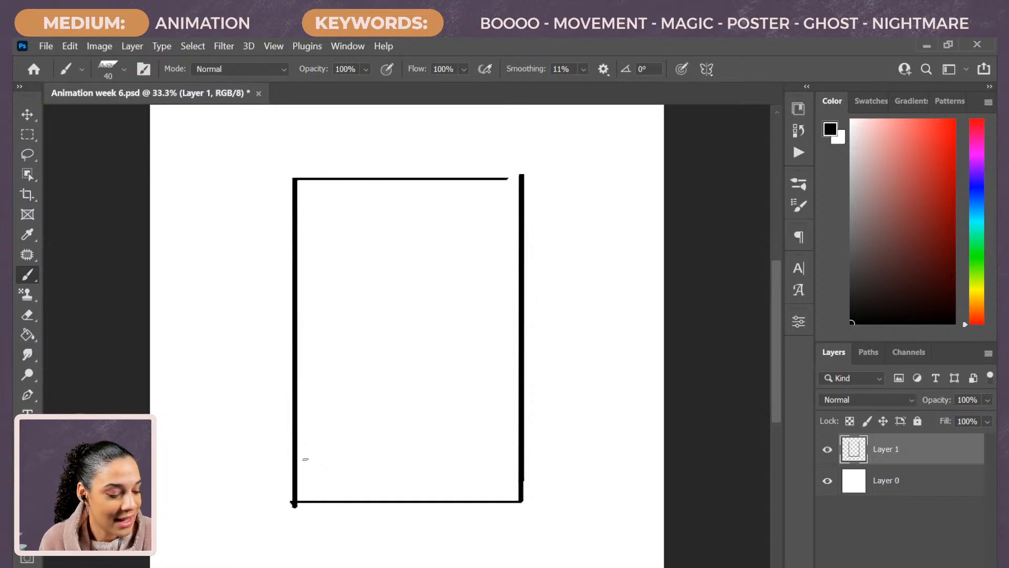
Hide and delete the layer holding the sketched frame
{"action": "left_click", "coordinate": [828, 449]}
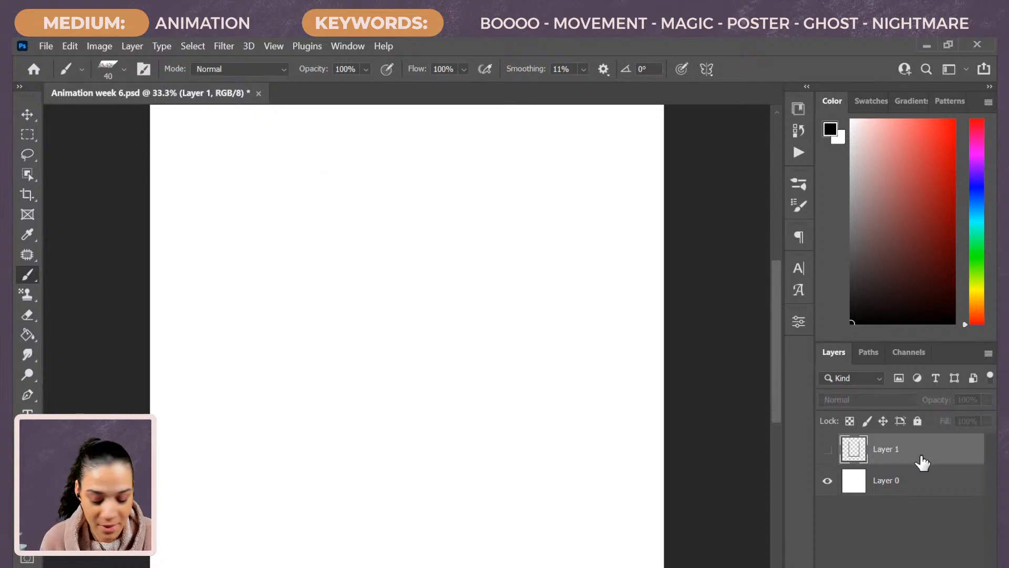
{"action": "key", "text": "Delete"}
Draw a light grey rectangle shape about 1347 by 1889 px and round its corners to about 90 px
{"action": "key", "text": "u"}
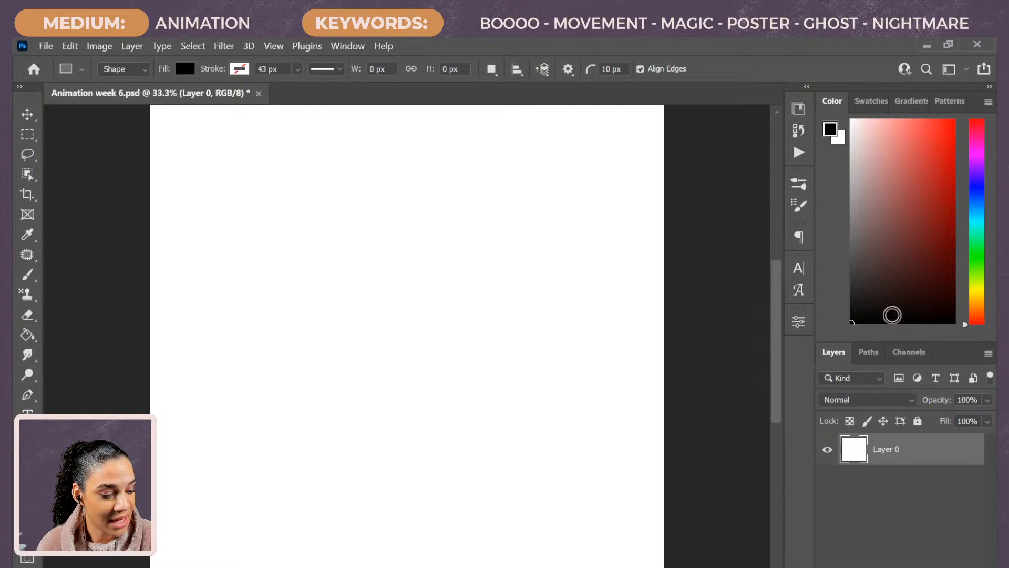
{"action": "left_click", "coordinate": [851, 165]}
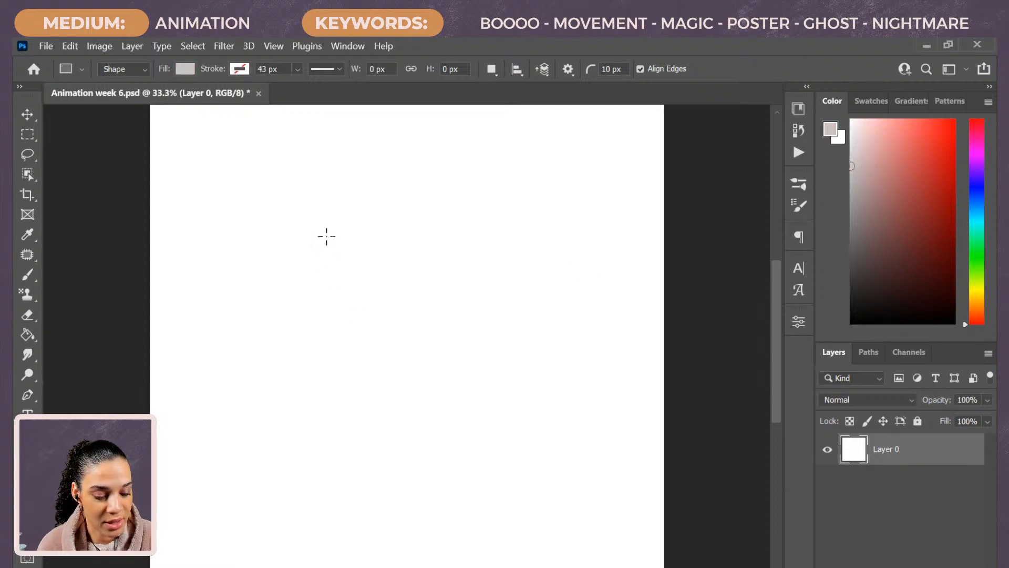
{"action": "left_click_drag", "start_coordinate": [313, 171], "coordinate": [544, 494]}
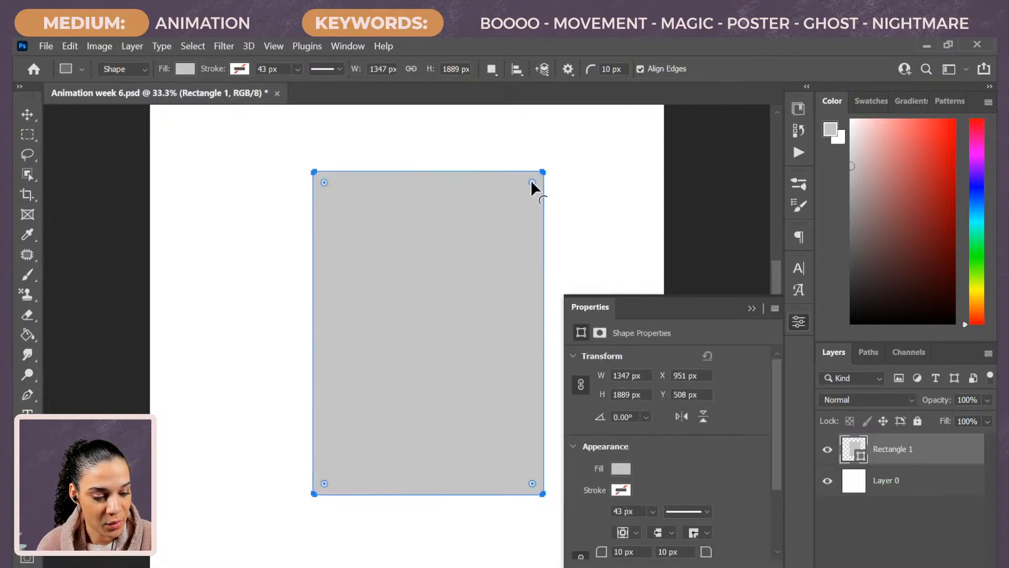
{"action": "left_click_drag", "start_coordinate": [532, 182], "coordinate": [528, 186]}
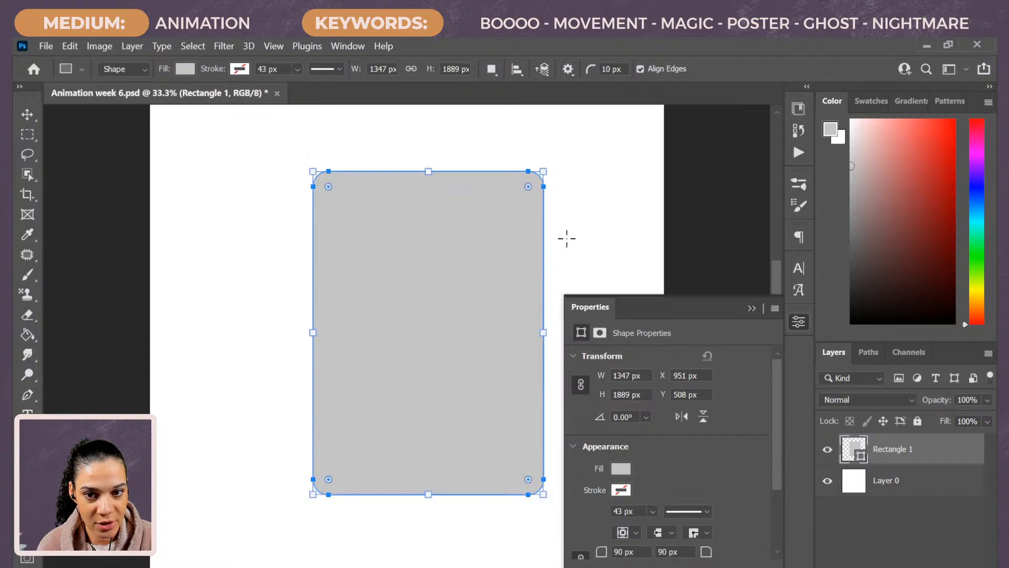
Extend the rectangle upward to a height of about 2075 px and centre it on the canvas
{"action": "left_click_drag", "start_coordinate": [431, 167], "coordinate": [430, 135]}
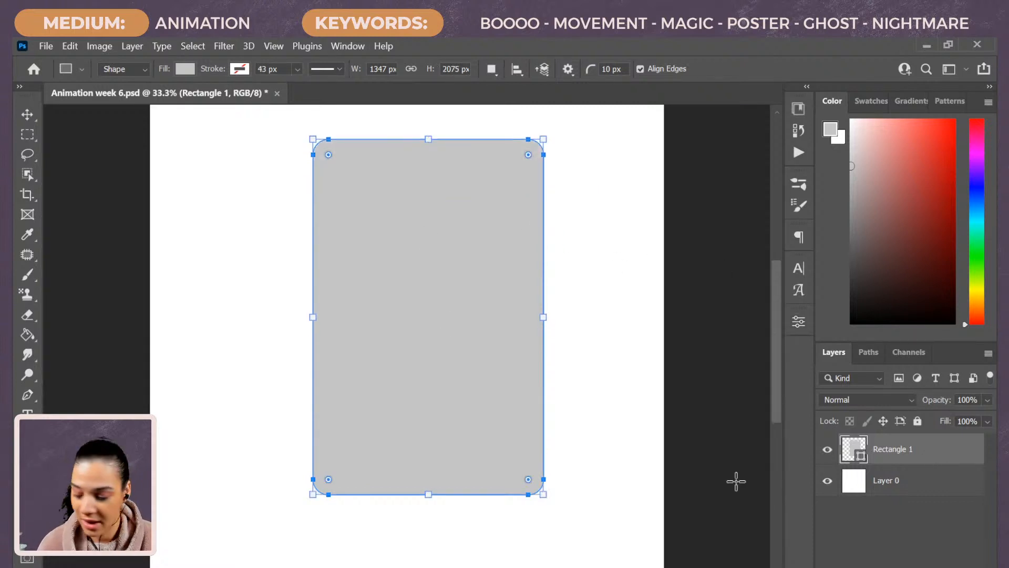
{"action": "key", "text": "ctrl+t"}
{"action": "left_click_drag", "start_coordinate": [494, 263], "coordinate": [471, 292]}
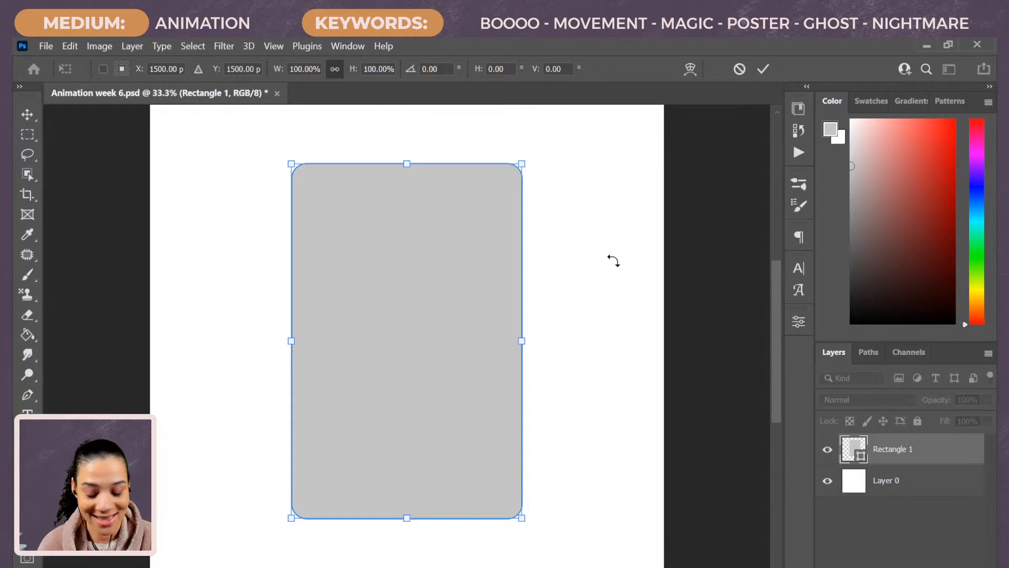
{"action": "key", "text": "Return"}
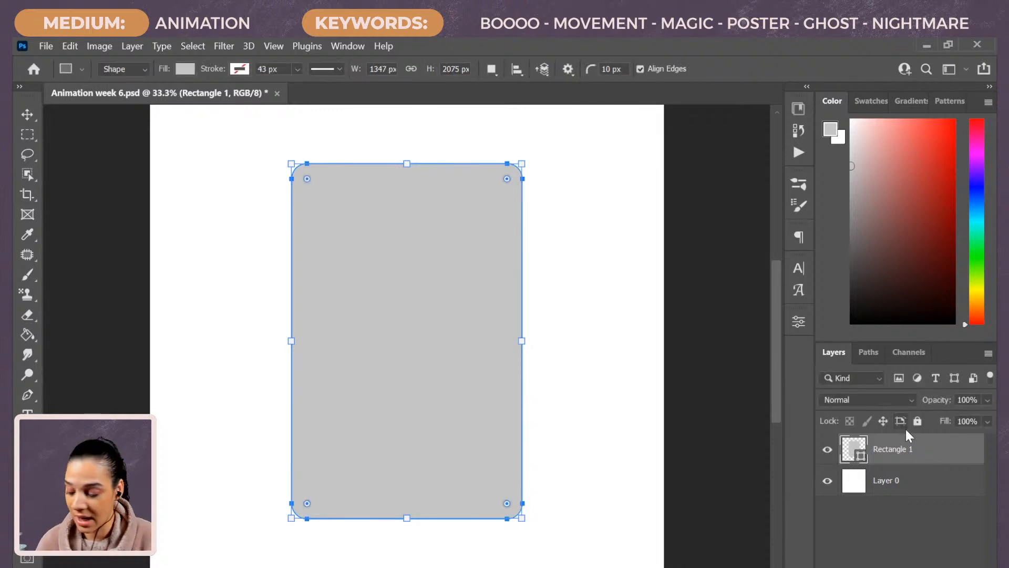
Add a new layer above the rectangle and clip it to the rectangle with a clipping mask
{"action": "key", "text": "ctrl+shift+n"}
{"action": "key", "text": "Return"}
{"action": "right_click", "coordinate": [946, 457]}
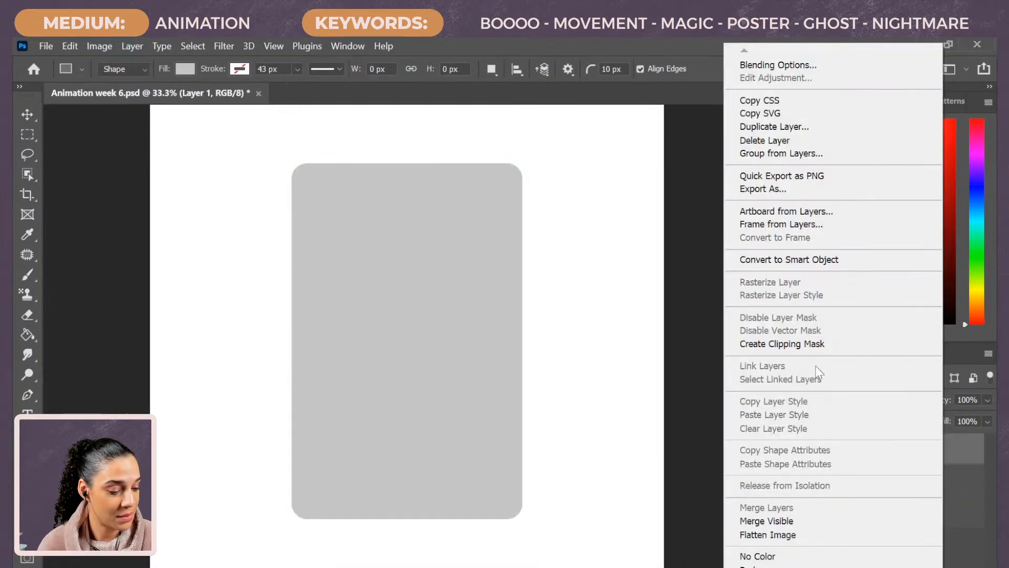
{"action": "left_click", "coordinate": [820, 345]}
Add a second clipped layer directly above the rectangle and choose a medium grey for the brush
{"action": "left_click", "coordinate": [920, 484]}
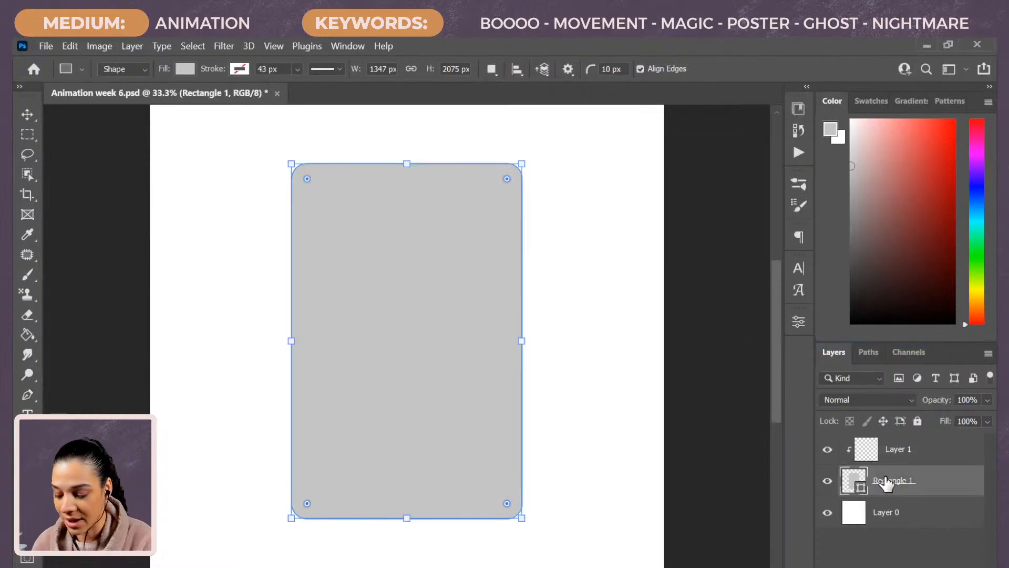
{"action": "key", "text": "ctrl+shift+n"}
{"action": "key", "text": "Return"}
{"action": "key", "text": "b"}
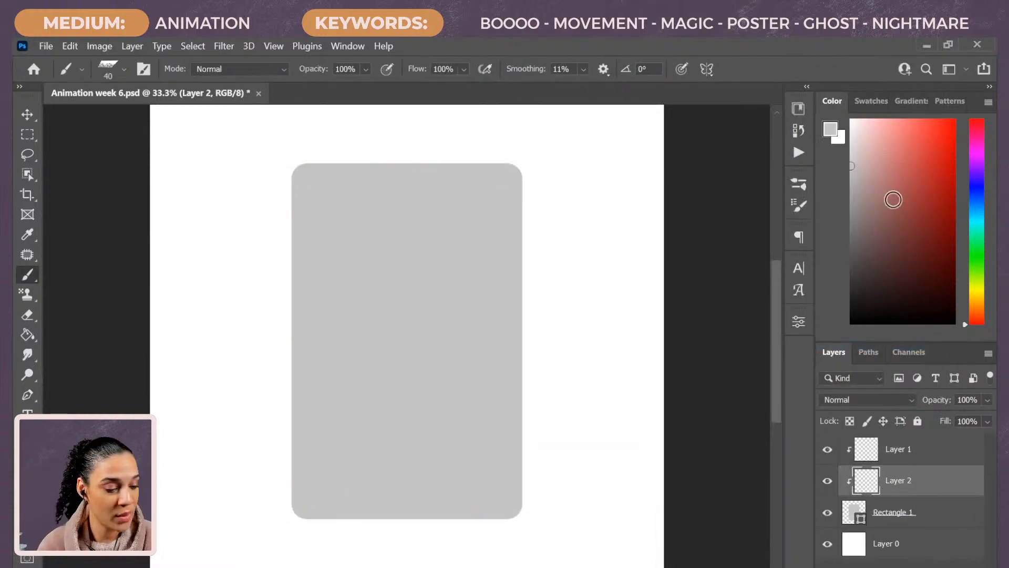
{"action": "left_click", "coordinate": [851, 200]}
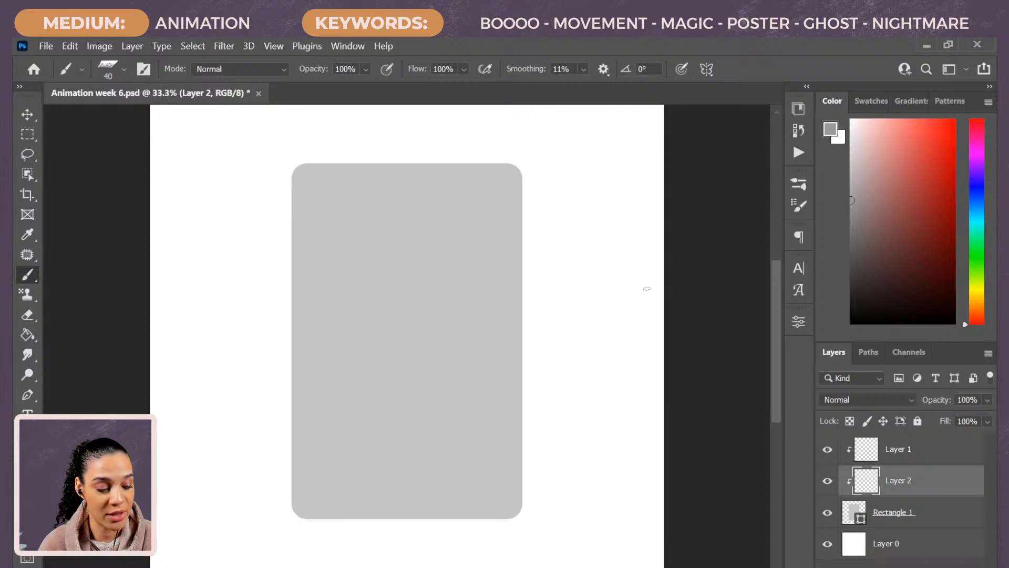
{"action": "left_click", "coordinate": [851, 191]}
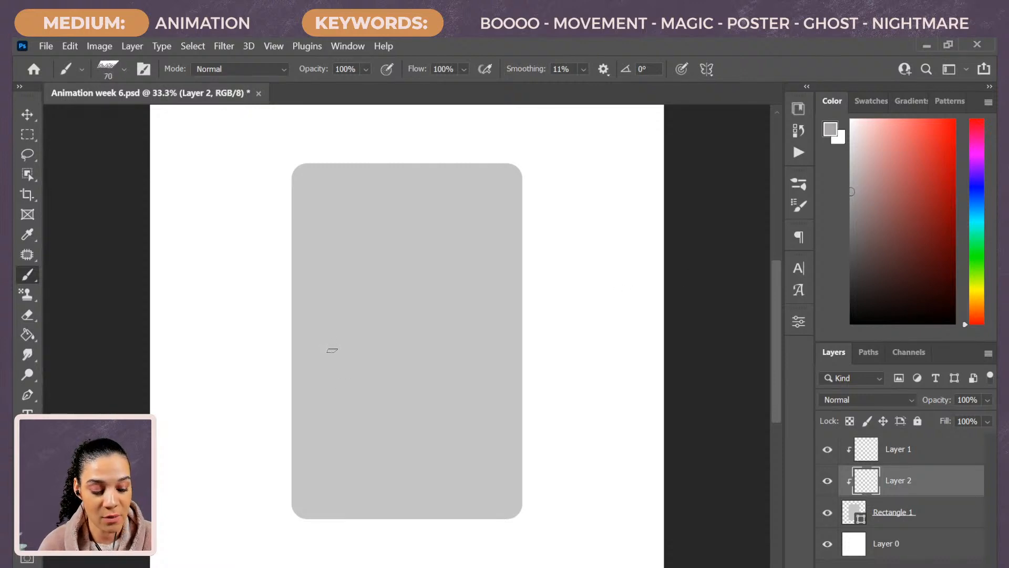
Try a broad grey brush stroke at size 250 across the rectangle
{"action": "key", "text": "bracketright"}
{"action": "key", "text": "bracketright"}
{"action": "key", "text": "bracketright"}
{"action": "key", "text": "bracketright"}
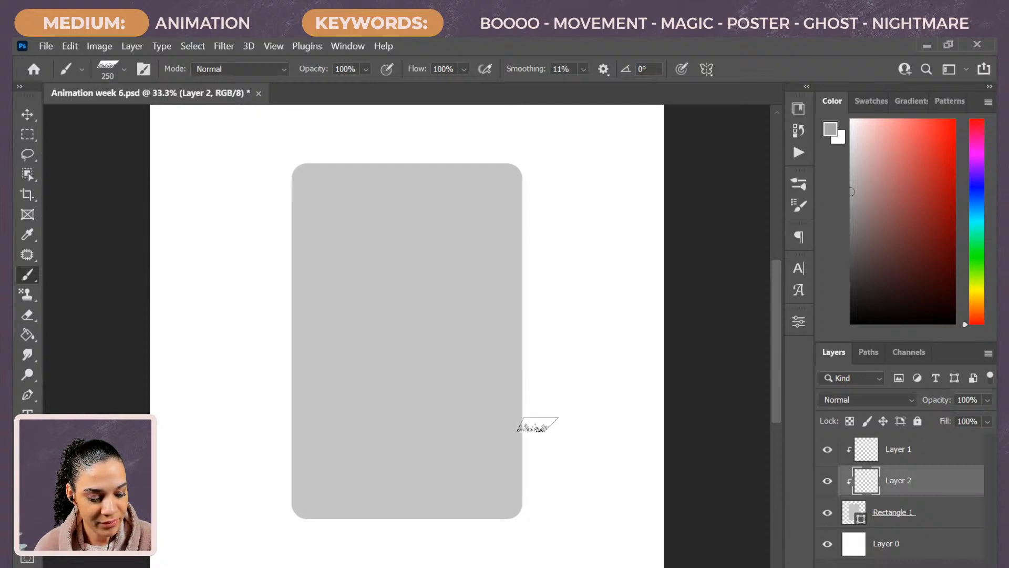
{"action": "mouse_move", "coordinate": [530, 367]}
{"action": "left_mouse_down"}
{"action": "mouse_move", "coordinate": [456, 269]}
{"action": "mouse_move", "coordinate": [336, 264]}
{"action": "mouse_move", "coordinate": [343, 317]}
{"action": "mouse_move", "coordinate": [391, 299]}
{"action": "mouse_move", "coordinate": [367, 286]}
{"action": "left_mouse_up"}
{"action": "key", "text": "ctrl+z"}
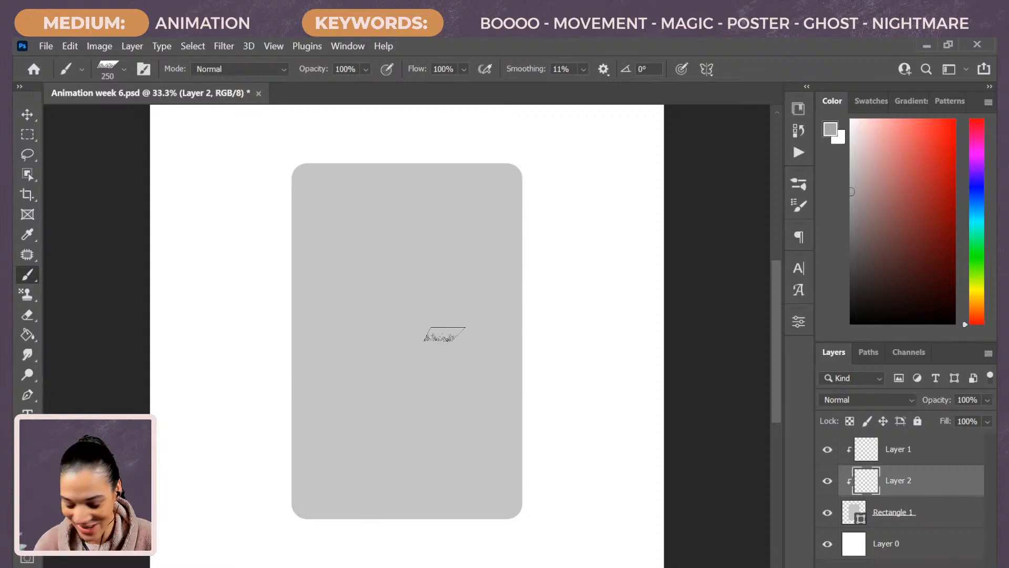
Try sketching a curling, wave-like hill outline across the rectangle with the brush at size 50
{"action": "key", "text": "bracketleft"}
{"action": "key", "text": "bracketleft"}
{"action": "key", "text": "bracketleft"}
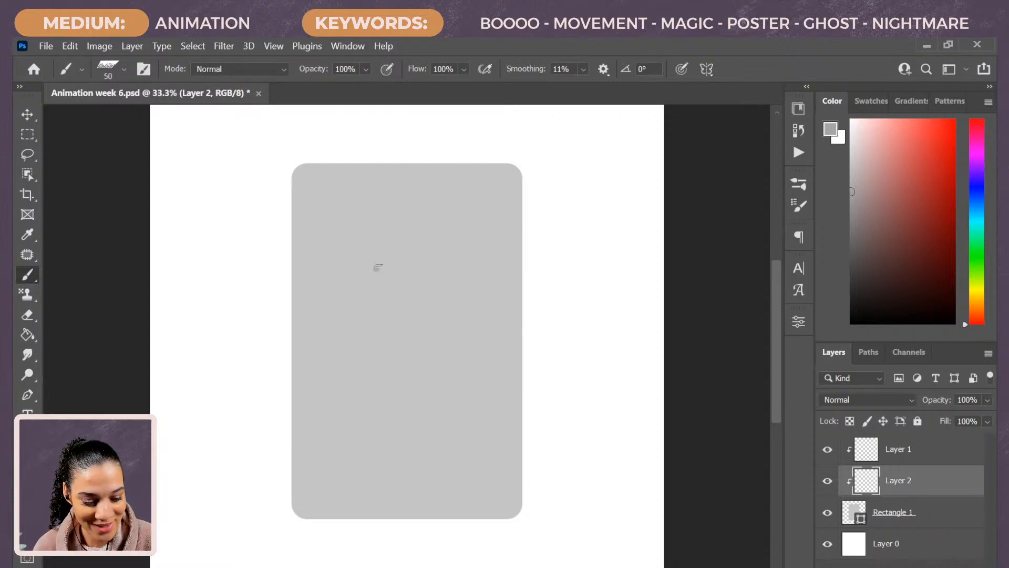
{"action": "mouse_move", "coordinate": [377, 266]}
{"action": "left_mouse_down"}
{"action": "mouse_move", "coordinate": [344, 271]}
{"action": "mouse_move", "coordinate": [451, 250]}
{"action": "mouse_move", "coordinate": [522, 394]}
{"action": "left_mouse_up"}
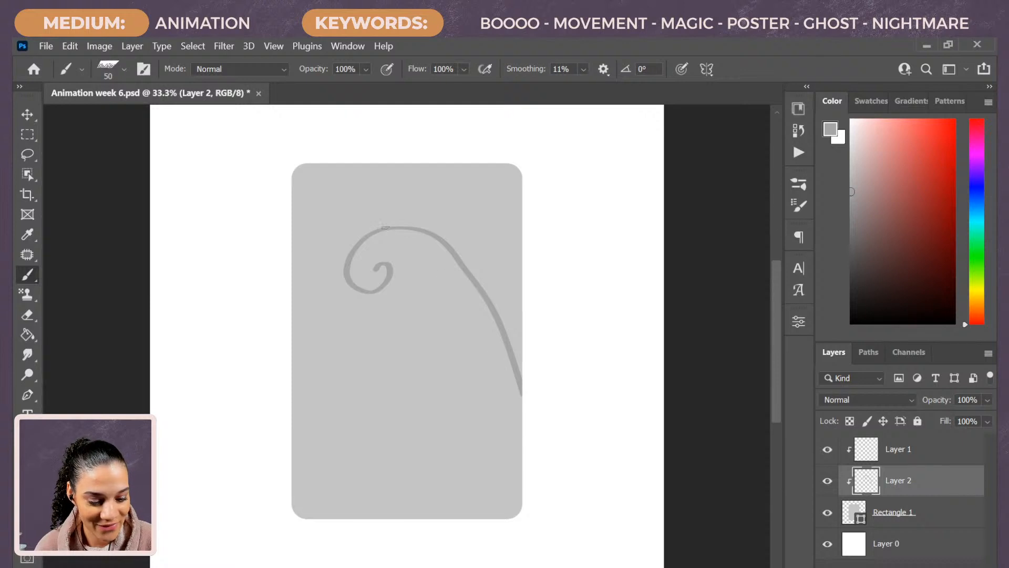
{"action": "mouse_move", "coordinate": [351, 268]}
{"action": "left_mouse_down"}
{"action": "mouse_move", "coordinate": [421, 270]}
{"action": "mouse_move", "coordinate": [369, 345]}
{"action": "mouse_move", "coordinate": [298, 381]}
{"action": "left_mouse_up"}
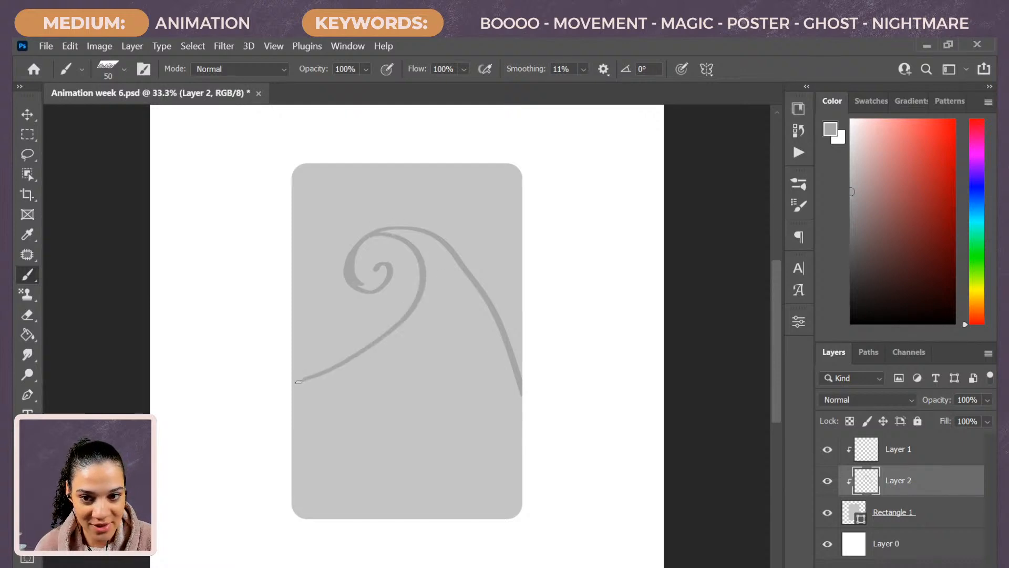
{"action": "key", "text": "ctrl+z"}
{"action": "key", "text": "ctrl+z"}
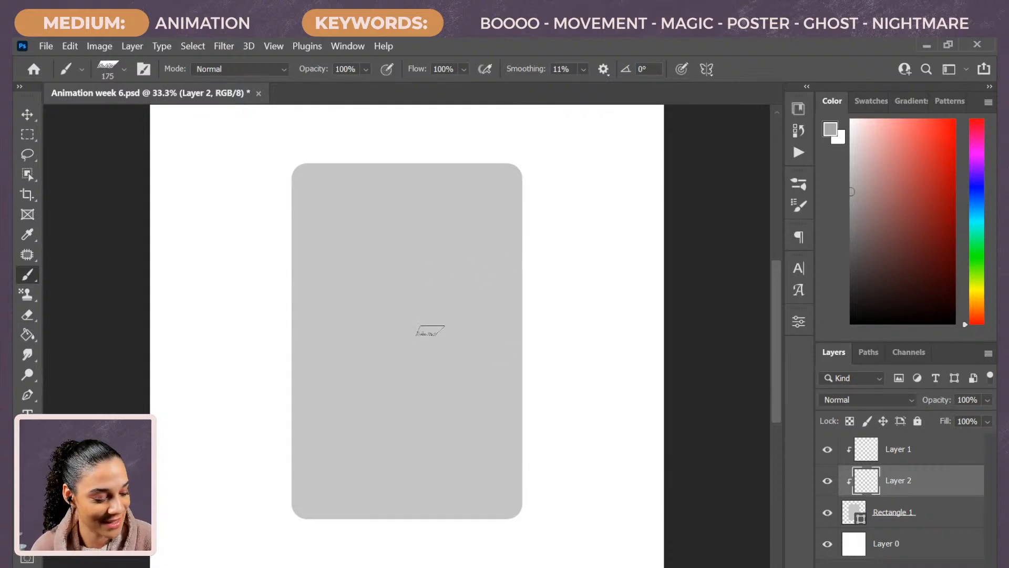
Paint a rounded medium grey hill across the rectangle's lower part, outlining at brush size 175 and filling at size 800
{"action": "key", "text": "bracketright"}
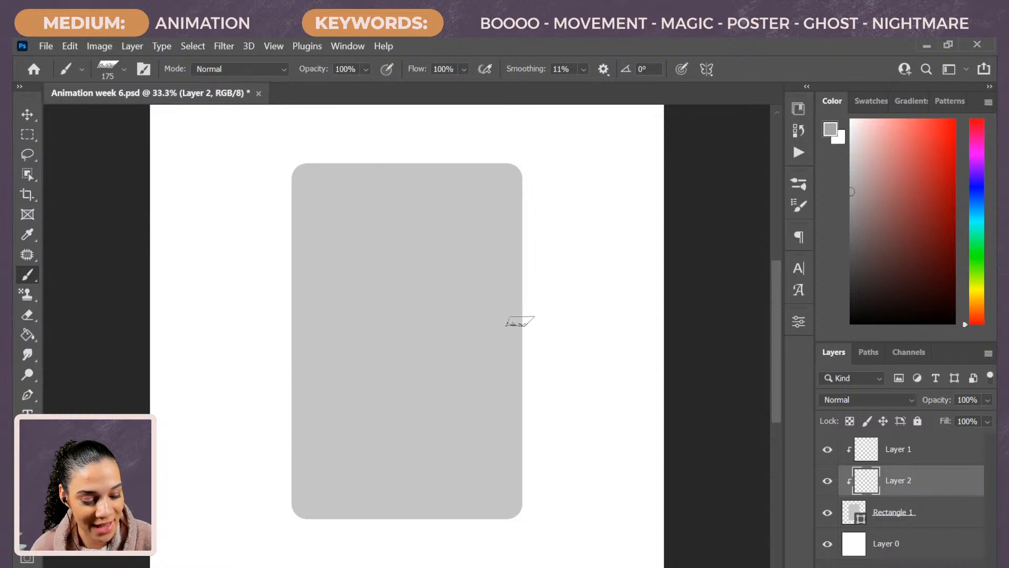
{"action": "mouse_move", "coordinate": [518, 336]}
{"action": "left_mouse_down"}
{"action": "mouse_move", "coordinate": [457, 286]}
{"action": "mouse_move", "coordinate": [367, 356]}
{"action": "mouse_move", "coordinate": [371, 496]}
{"action": "left_mouse_up"}
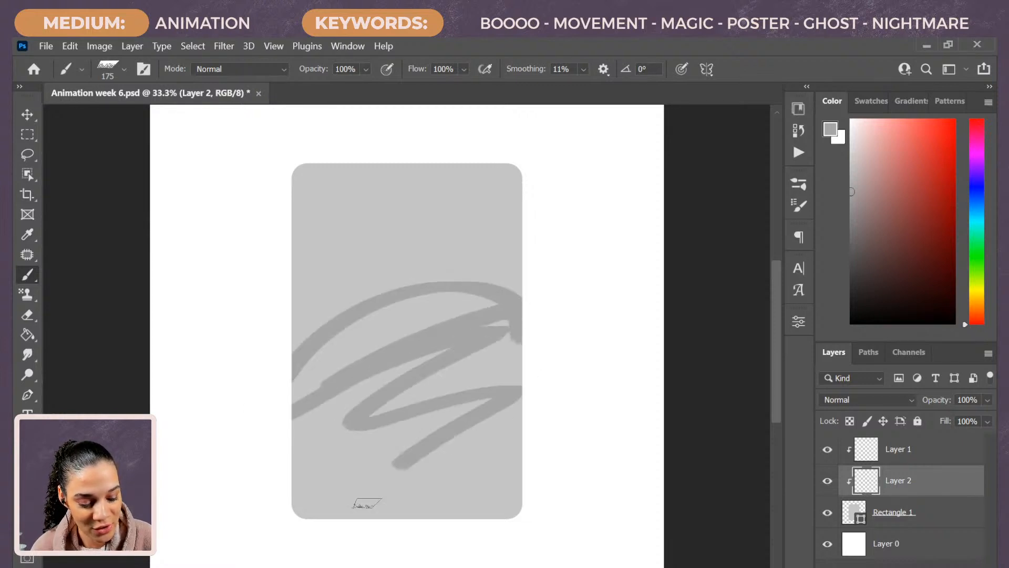
{"action": "key", "text": "bracketright"}
{"action": "key", "text": "bracketright"}
{"action": "key", "text": "bracketright"}
{"action": "key", "text": "bracketright"}
{"action": "key", "text": "bracketright"}
{"action": "key", "text": "bracketright"}
{"action": "key", "text": "bracketright"}
{"action": "key", "text": "bracketright"}
{"action": "mouse_move", "coordinate": [450, 323]}
{"action": "left_mouse_down"}
{"action": "mouse_move", "coordinate": [394, 362]}
{"action": "mouse_move", "coordinate": [308, 504]}
{"action": "mouse_move", "coordinate": [360, 452]}
{"action": "mouse_move", "coordinate": [488, 475]}
{"action": "mouse_move", "coordinate": [497, 343]}
{"action": "mouse_move", "coordinate": [472, 318]}
{"action": "mouse_move", "coordinate": [408, 348]}
{"action": "left_mouse_up"}
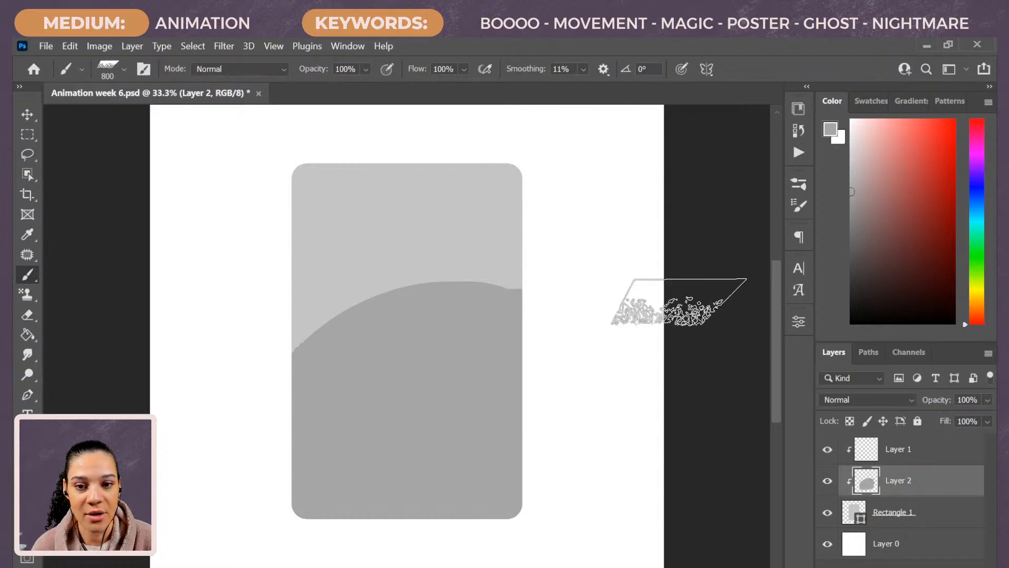
On a new clipped layer above the first hill, paint a darker grey hill sloping down from the rectangle's left edge
{"action": "key", "text": "bracketleft"}
{"action": "key", "text": "bracketleft"}
{"action": "key", "text": "bracketleft"}
{"action": "key", "text": "ctrl+shift+alt+n"}
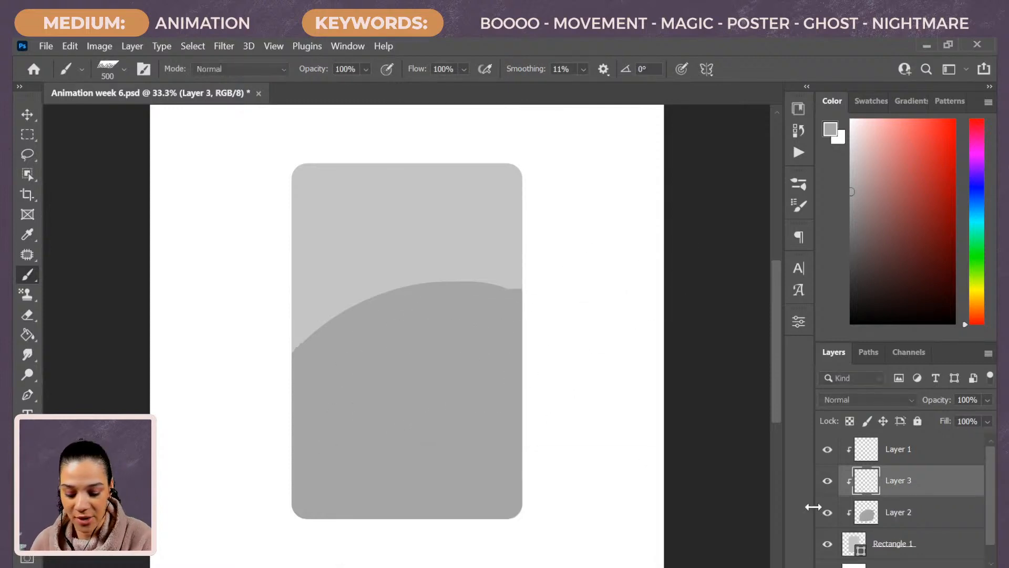
{"action": "left_click_drag", "start_coordinate": [857, 210], "coordinate": [812, 212]}
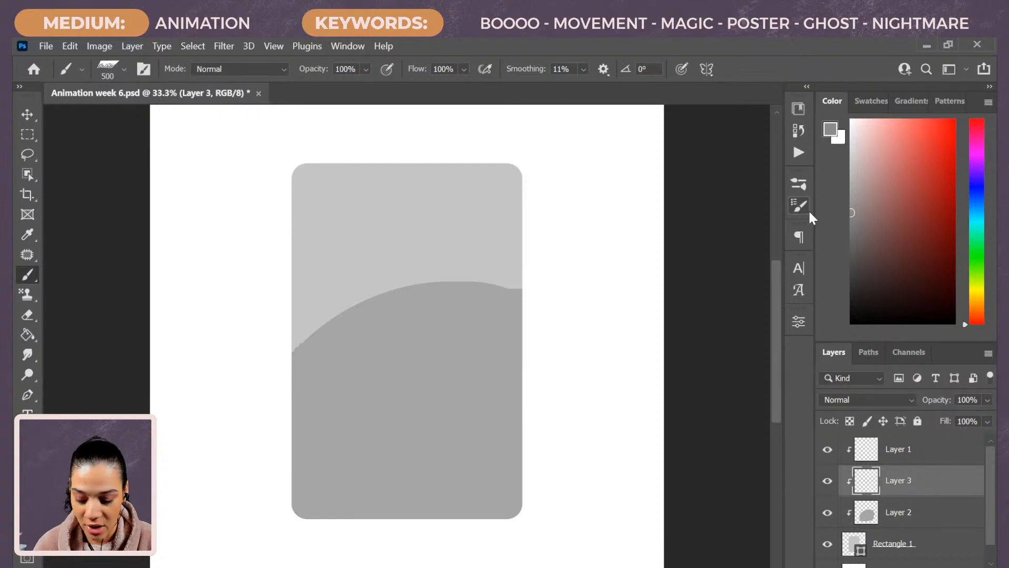
{"action": "key", "text": "bracketleft"}
{"action": "key", "text": "bracketleft"}
{"action": "key", "text": "bracketleft"}
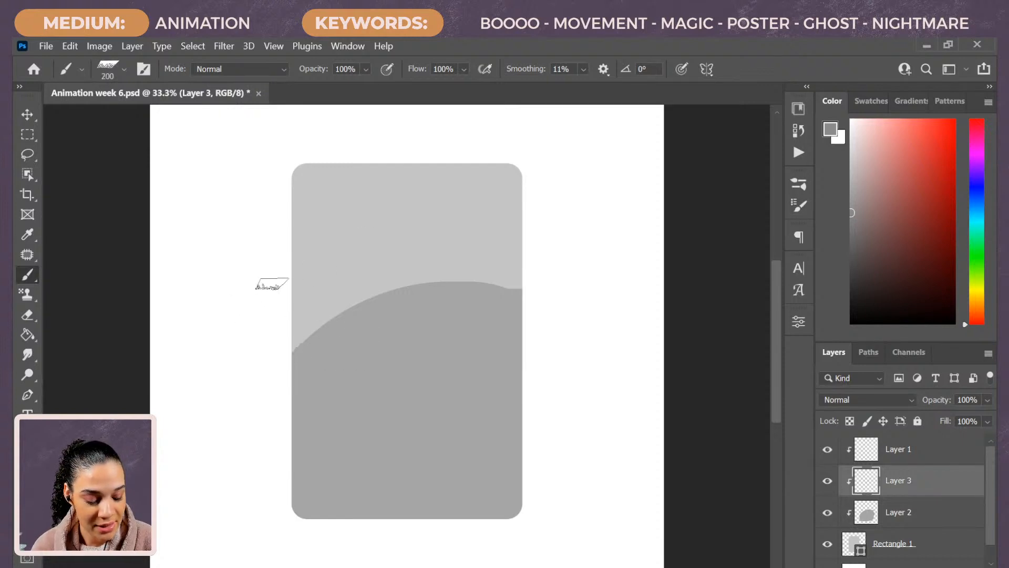
{"action": "mouse_move", "coordinate": [272, 284]}
{"action": "left_mouse_down"}
{"action": "mouse_move", "coordinate": [480, 446]}
{"action": "mouse_move", "coordinate": [506, 498]}
{"action": "left_mouse_up"}
{"action": "mouse_move", "coordinate": [279, 289]}
{"action": "left_mouse_down"}
{"action": "mouse_move", "coordinate": [344, 315]}
{"action": "mouse_move", "coordinate": [424, 373]}
{"action": "mouse_move", "coordinate": [614, 421]}
{"action": "mouse_move", "coordinate": [536, 407]}
{"action": "mouse_move", "coordinate": [538, 376]}
{"action": "mouse_move", "coordinate": [339, 342]}
{"action": "mouse_move", "coordinate": [471, 384]}
{"action": "mouse_move", "coordinate": [399, 358]}
{"action": "mouse_move", "coordinate": [326, 348]}
{"action": "mouse_move", "coordinate": [295, 320]}
{"action": "mouse_move", "coordinate": [295, 304]}
{"action": "mouse_move", "coordinate": [310, 491]}
{"action": "mouse_move", "coordinate": [309, 403]}
{"action": "mouse_move", "coordinate": [484, 504]}
{"action": "mouse_move", "coordinate": [489, 466]}
{"action": "mouse_move", "coordinate": [478, 441]}
{"action": "mouse_move", "coordinate": [489, 399]}
{"action": "mouse_move", "coordinate": [353, 349]}
{"action": "mouse_move", "coordinate": [316, 323]}
{"action": "mouse_move", "coordinate": [371, 428]}
{"action": "mouse_move", "coordinate": [365, 507]}
{"action": "mouse_move", "coordinate": [389, 435]}
{"action": "mouse_move", "coordinate": [381, 385]}
{"action": "mouse_move", "coordinate": [498, 477]}
{"action": "mouse_move", "coordinate": [500, 490]}
{"action": "mouse_move", "coordinate": [416, 504]}
{"action": "mouse_move", "coordinate": [411, 492]}
{"action": "mouse_move", "coordinate": [518, 412]}
{"action": "mouse_move", "coordinate": [459, 436]}
{"action": "mouse_move", "coordinate": [428, 500]}
{"action": "mouse_move", "coordinate": [379, 515]}
{"action": "mouse_move", "coordinate": [531, 379]}
{"action": "mouse_move", "coordinate": [465, 389]}
{"action": "mouse_move", "coordinate": [481, 431]}
{"action": "left_mouse_up"}
{"action": "key", "text": "bracketright"}
{"action": "key", "text": "bracketright"}
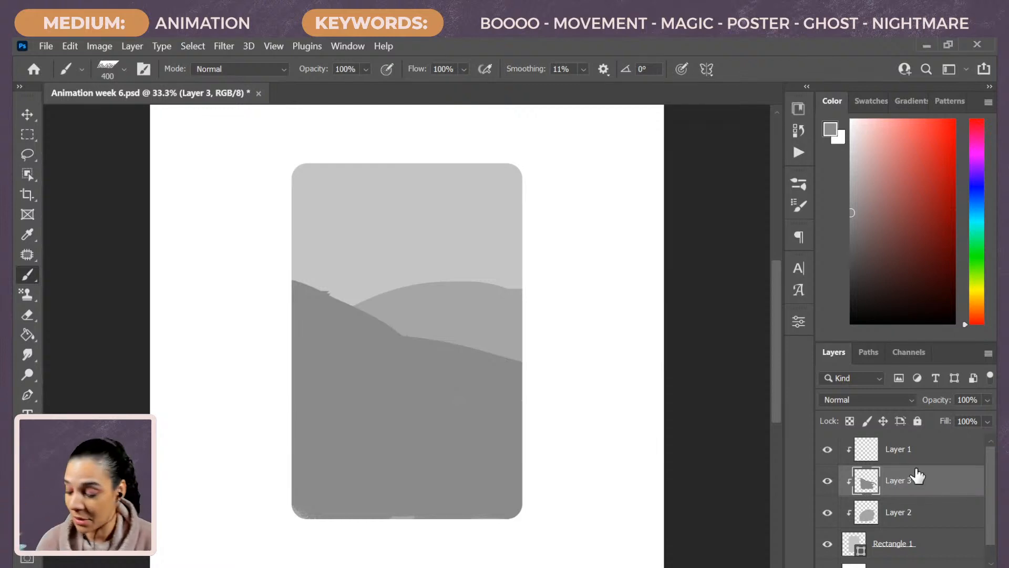
On another new clipped layer, paint a still darker foreground hill rising toward the right edge at brush size 400
{"action": "key", "text": "ctrl+shift+n"}
{"action": "key", "text": "Return"}
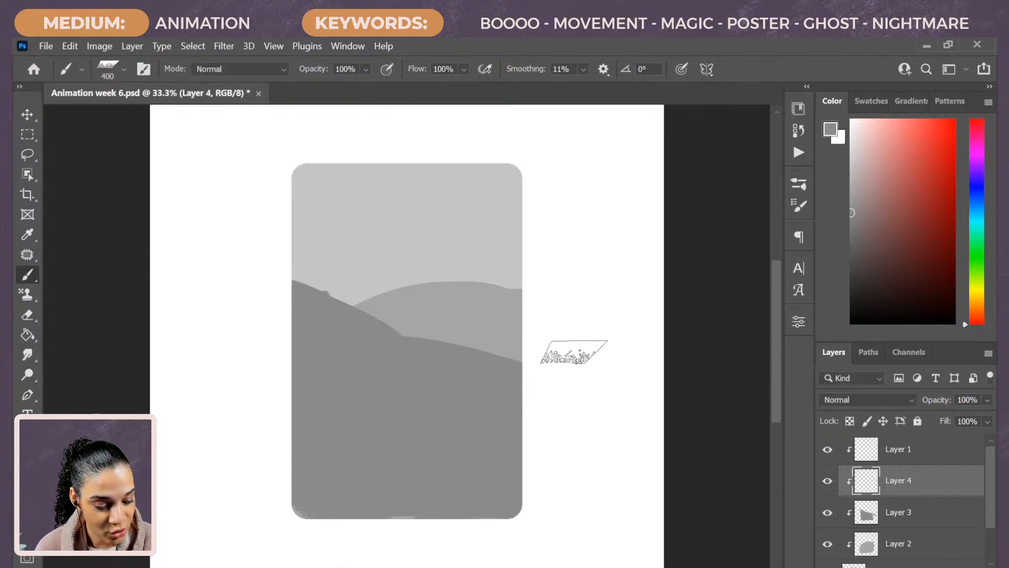
{"action": "left_click", "coordinate": [846, 231]}
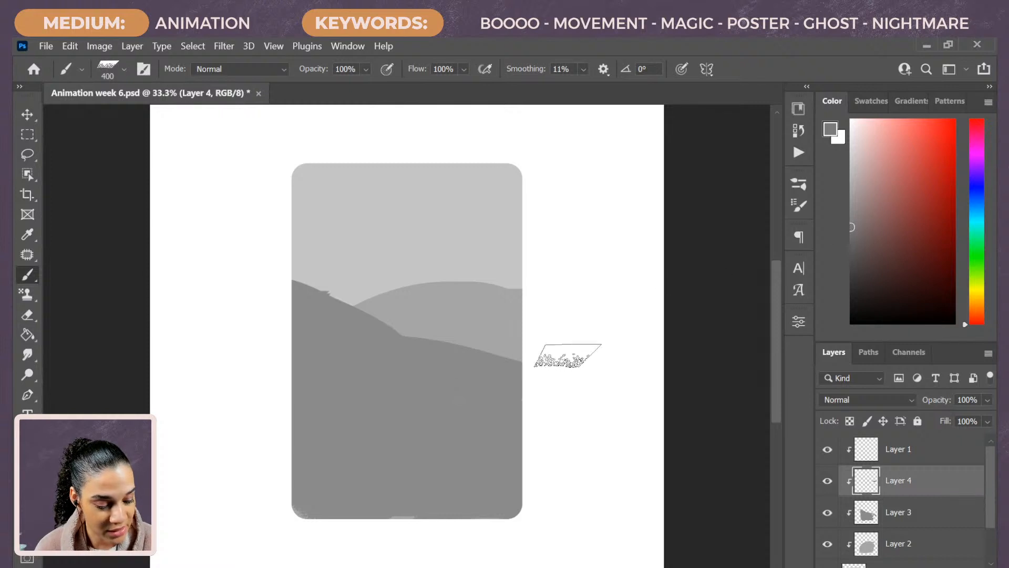
{"action": "mouse_move", "coordinate": [568, 349]}
{"action": "left_mouse_down"}
{"action": "mouse_move", "coordinate": [262, 431]}
{"action": "mouse_move", "coordinate": [450, 401]}
{"action": "mouse_move", "coordinate": [260, 443]}
{"action": "mouse_move", "coordinate": [421, 418]}
{"action": "mouse_move", "coordinate": [452, 438]}
{"action": "mouse_move", "coordinate": [523, 446]}
{"action": "mouse_move", "coordinate": [446, 510]}
{"action": "mouse_move", "coordinate": [469, 536]}
{"action": "left_mouse_up"}
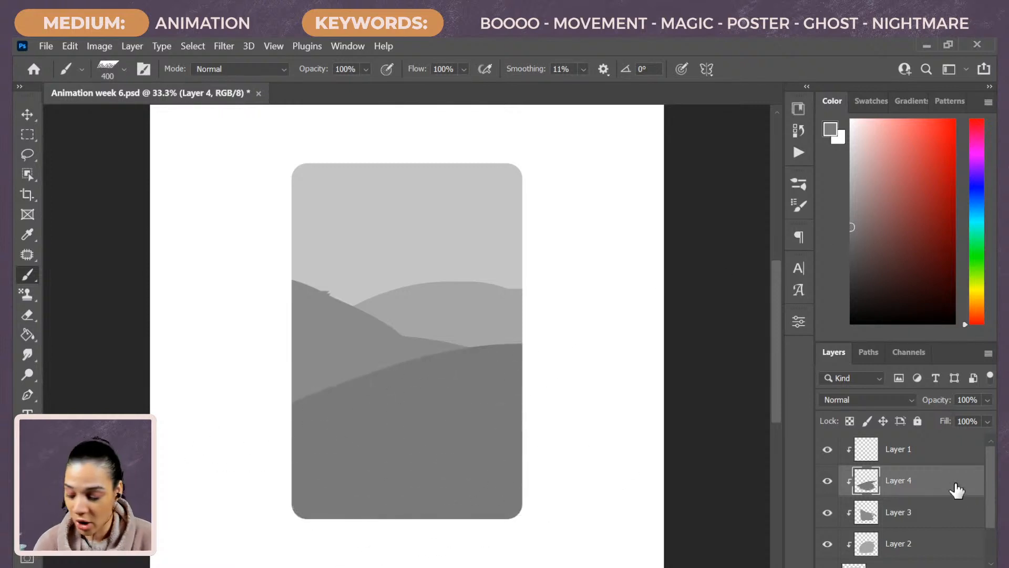
On a new clipped layer, paint three darker grey tombstones on the foreground hill's upper right at brush size 100, one cut by the edge
{"action": "key", "text": "ctrl+shift+n"}
{"action": "key", "text": "Return"}
{"action": "left_click", "coordinate": [852, 245]}
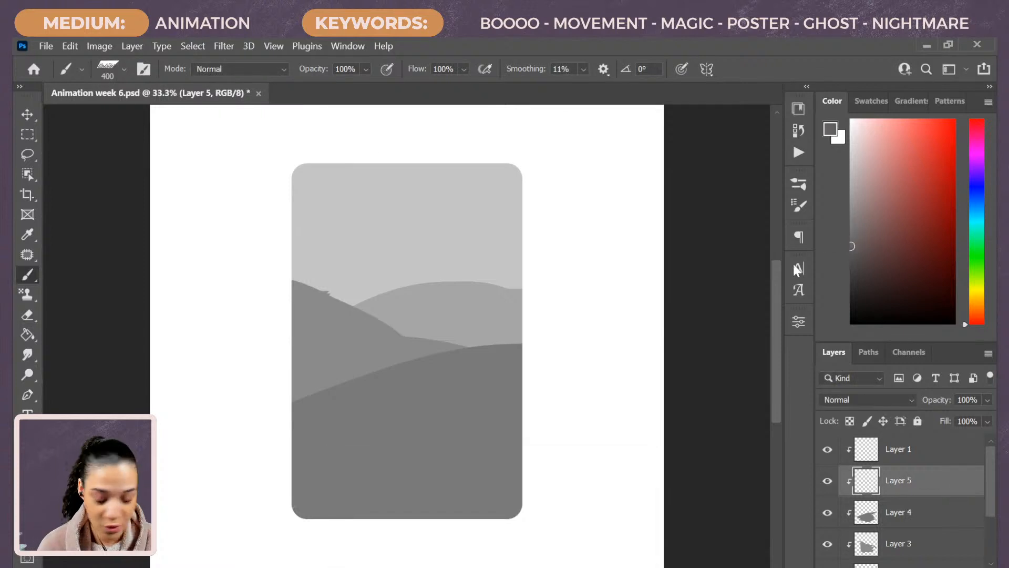
{"action": "key", "text": "bracketleft"}
{"action": "key", "text": "bracketleft"}
{"action": "key", "text": "bracketleft"}
{"action": "key", "text": "bracketleft"}
{"action": "key", "text": "bracketleft"}
{"action": "key", "text": "bracketleft"}
{"action": "mouse_move", "coordinate": [440, 372]}
{"action": "left_mouse_down"}
{"action": "mouse_move", "coordinate": [486, 362]}
{"action": "mouse_move", "coordinate": [487, 377]}
{"action": "left_mouse_up"}
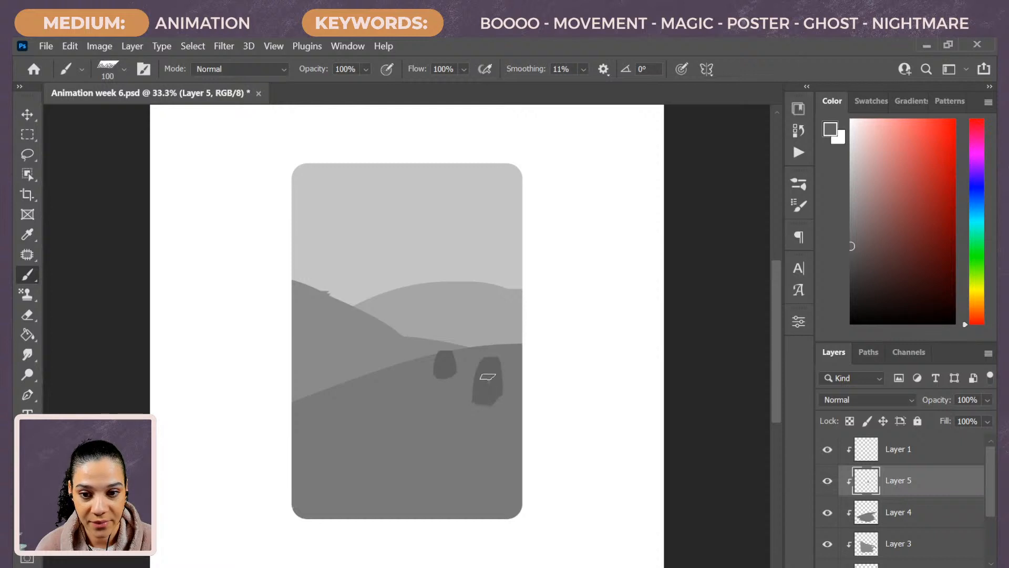
{"action": "left_click_drag", "start_coordinate": [517, 448], "coordinate": [530, 438]}
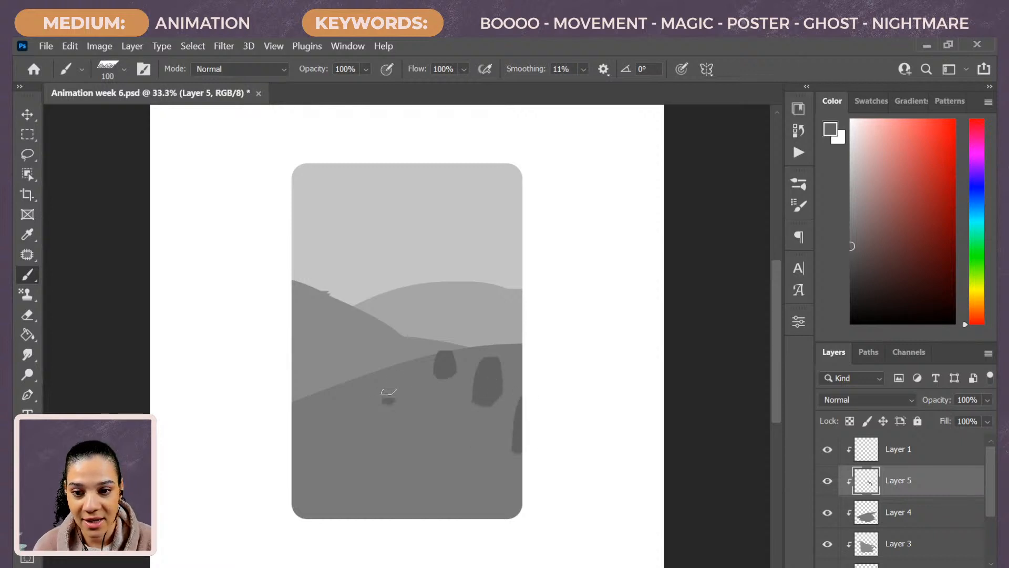
Paint three more tombstones, one lower on the foreground hill and two farther left along its slope
{"action": "left_click_drag", "start_coordinate": [389, 391], "coordinate": [396, 396]}
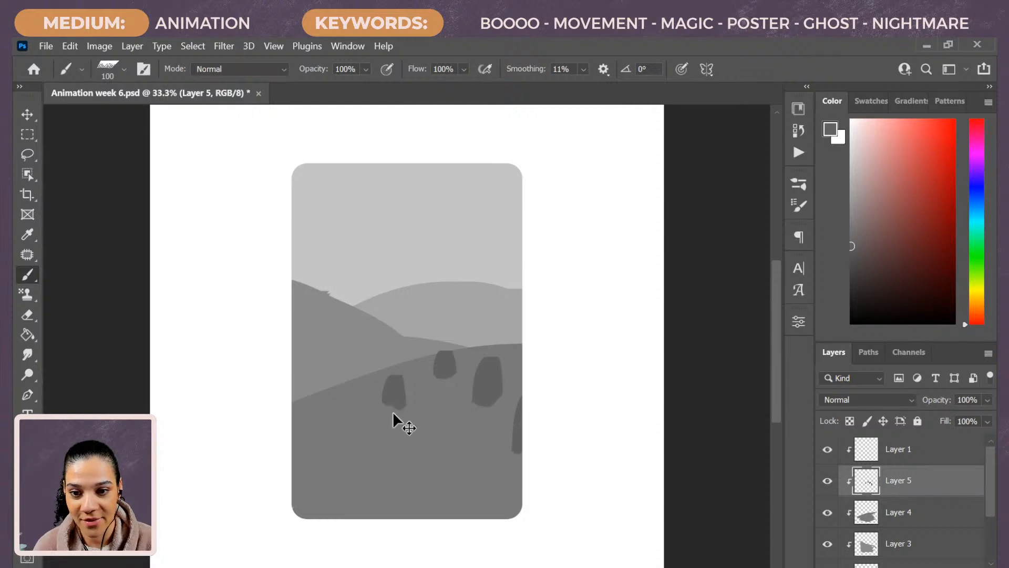
{"action": "key", "text": "ctrl+z"}
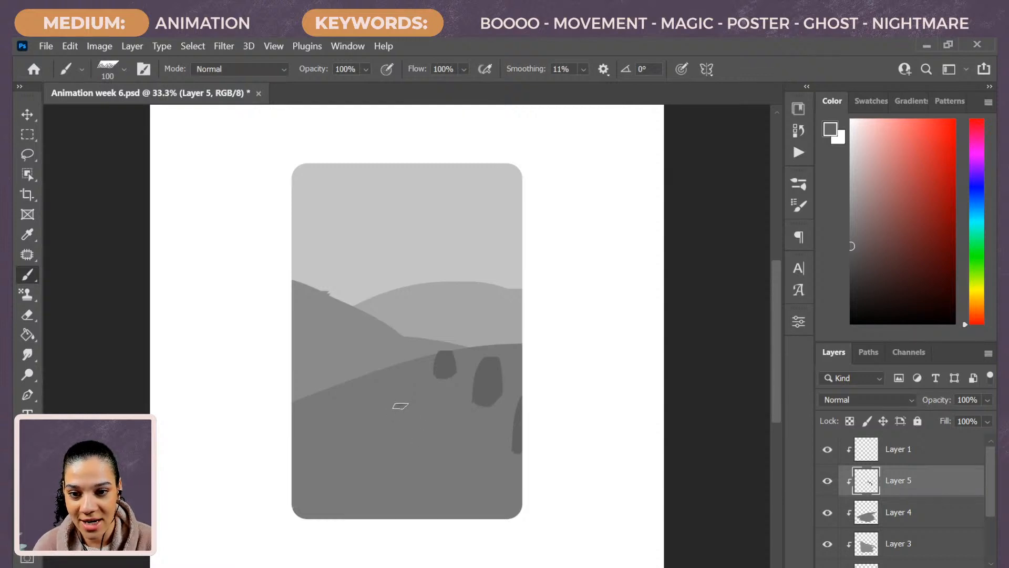
{"action": "left_click_drag", "start_coordinate": [399, 406], "coordinate": [407, 395]}
{"action": "mouse_move", "coordinate": [452, 444]}
{"action": "left_mouse_down"}
{"action": "mouse_move", "coordinate": [464, 420]}
{"action": "mouse_move", "coordinate": [469, 457]}
{"action": "left_mouse_up"}
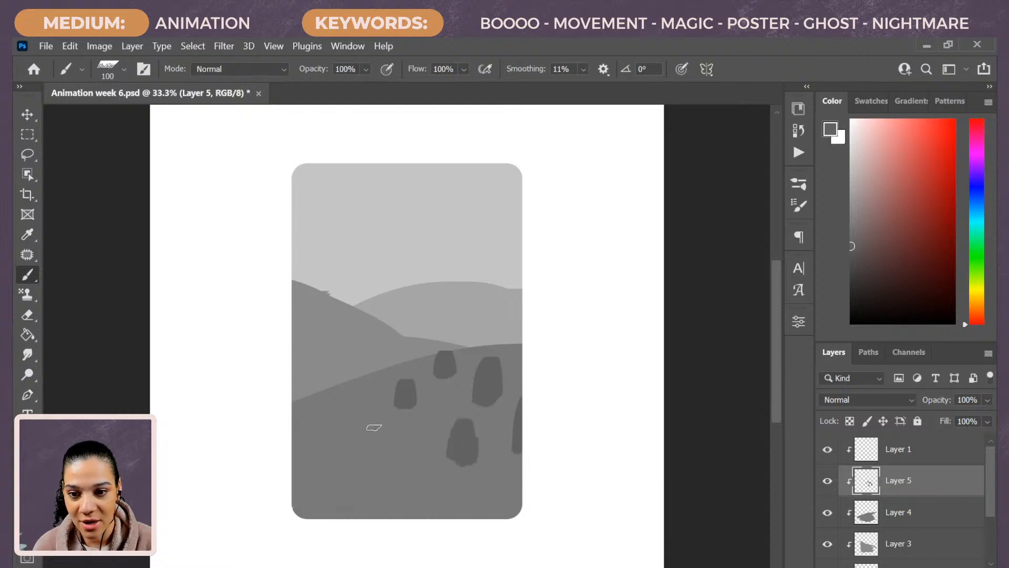
{"action": "mouse_move", "coordinate": [347, 399]}
{"action": "left_mouse_down"}
{"action": "mouse_move", "coordinate": [350, 381]}
{"action": "mouse_move", "coordinate": [355, 395]}
{"action": "left_mouse_up"}
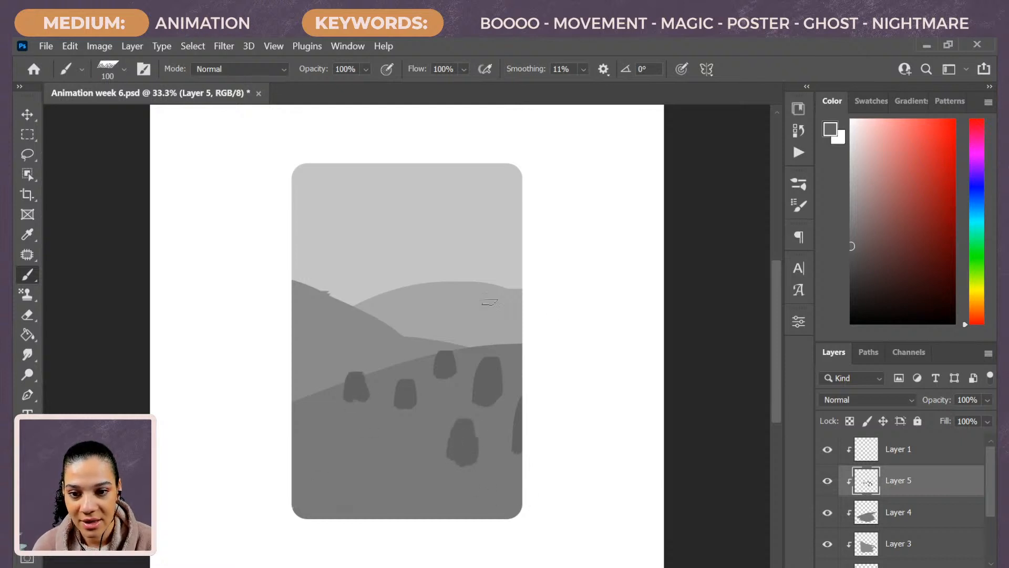
Paint long cast shadows slanting down and left from the base of each tombstone
{"action": "left_click_drag", "start_coordinate": [307, 420], "coordinate": [363, 401]}
{"action": "key", "text": "ctrl+z"}
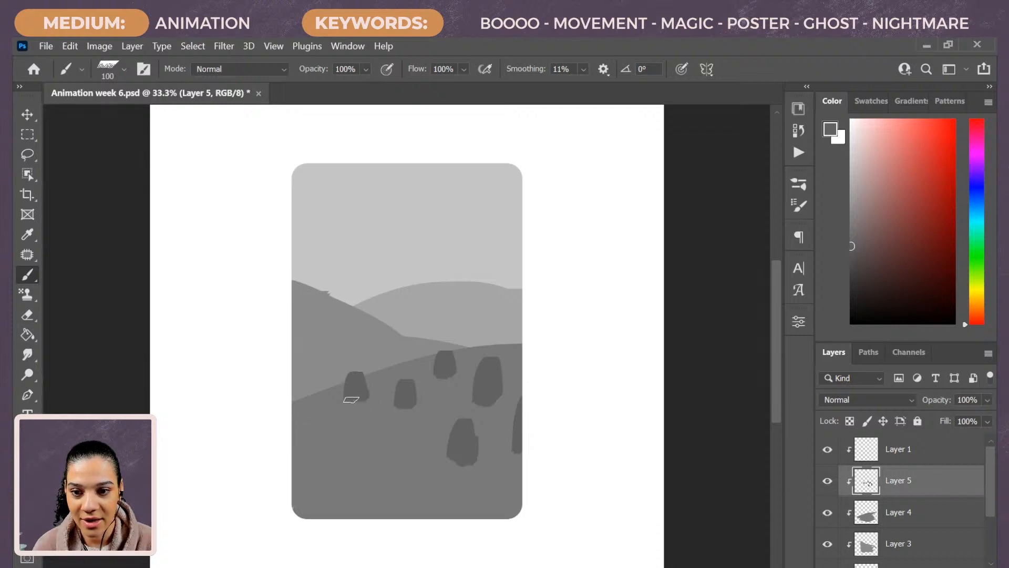
{"action": "mouse_move", "coordinate": [305, 419]}
{"action": "left_mouse_down"}
{"action": "mouse_move", "coordinate": [362, 400]}
{"action": "mouse_move", "coordinate": [420, 407]}
{"action": "mouse_move", "coordinate": [426, 382]}
{"action": "left_mouse_up"}
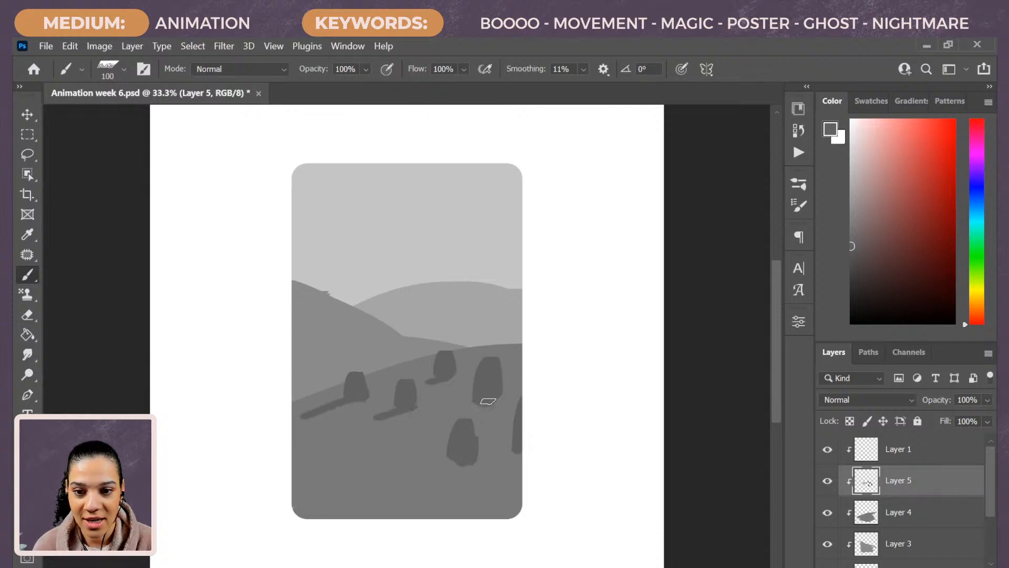
{"action": "left_click_drag", "start_coordinate": [493, 402], "coordinate": [442, 420]}
{"action": "left_click_drag", "start_coordinate": [464, 464], "coordinate": [420, 489]}
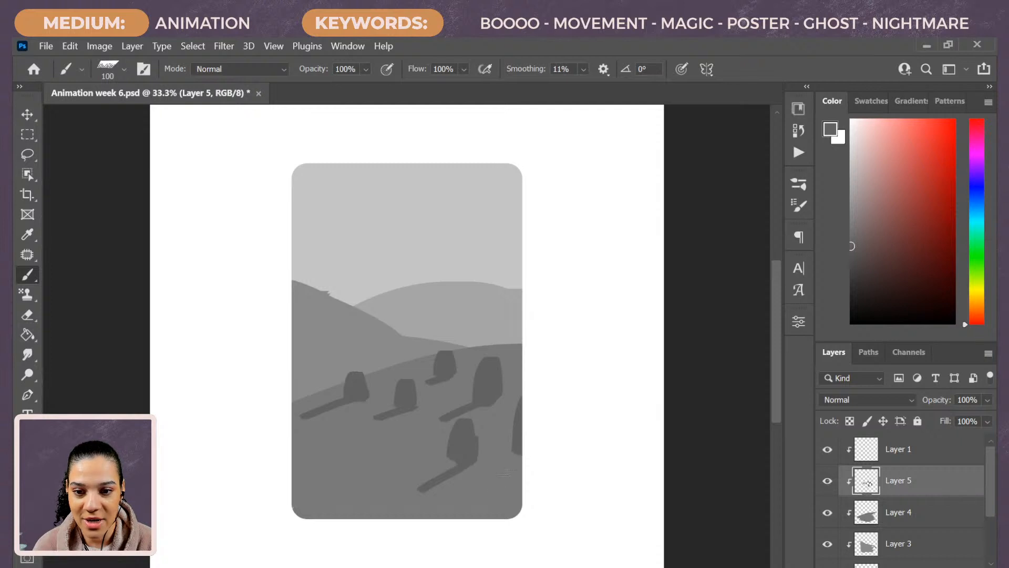
{"action": "key", "text": "ctrl+z"}
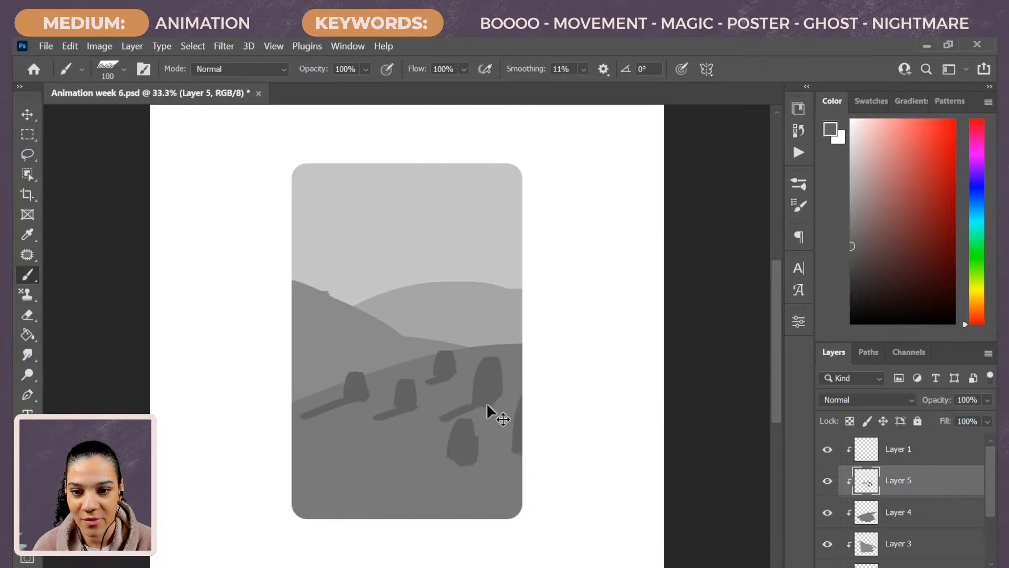
{"action": "mouse_move", "coordinate": [487, 405]}
{"action": "left_mouse_down"}
{"action": "mouse_move", "coordinate": [463, 421]}
{"action": "mouse_move", "coordinate": [480, 426]}
{"action": "mouse_move", "coordinate": [468, 462]}
{"action": "mouse_move", "coordinate": [431, 489]}
{"action": "left_mouse_up"}
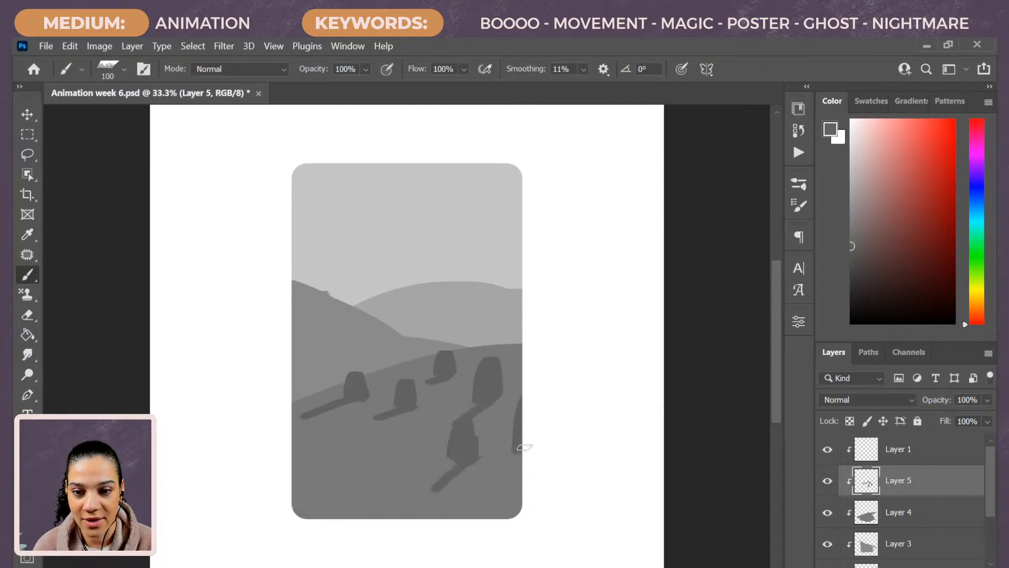
{"action": "left_click_drag", "start_coordinate": [520, 452], "coordinate": [497, 465]}
{"action": "left_click_drag", "start_coordinate": [447, 374], "coordinate": [380, 425]}
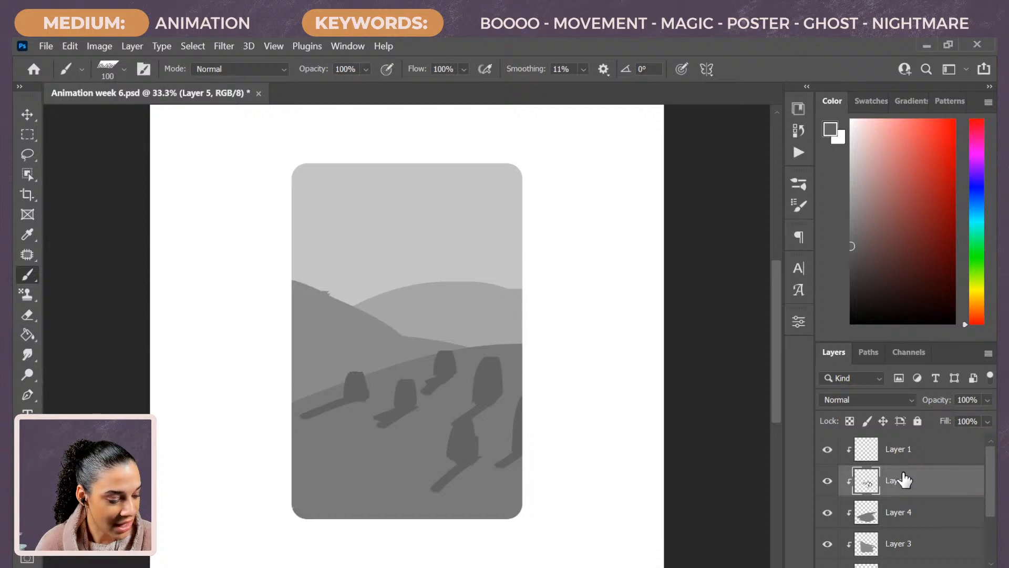
On a new clipped layer, paint a dark grey foreground strip with a tall, branching tree at the left, using brush sizes up to 200
{"action": "key", "text": "ctrl+shift+n"}
{"action": "key", "text": "Return"}
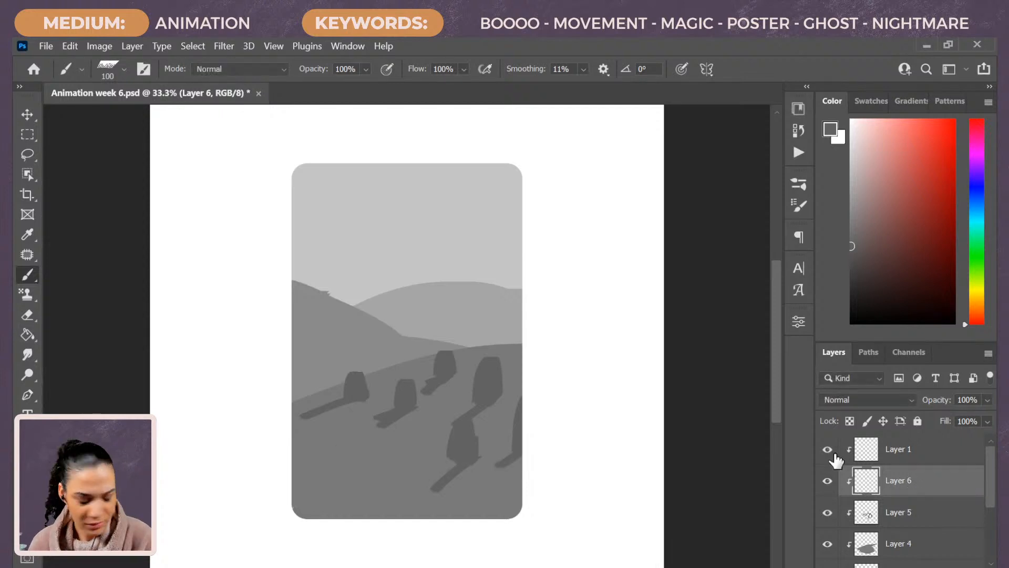
{"action": "left_click_drag", "start_coordinate": [851, 253], "coordinate": [851, 266]}
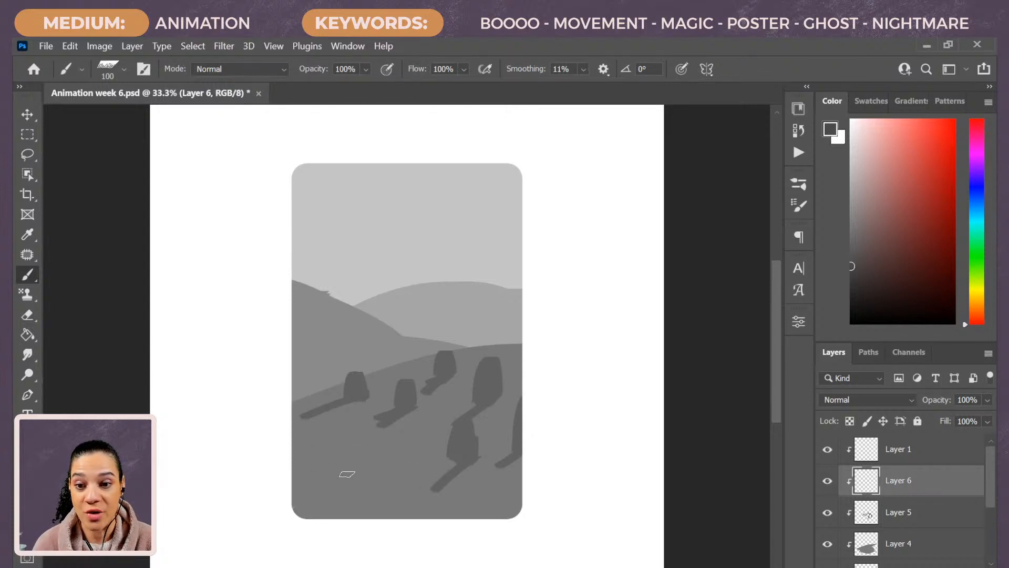
{"action": "mouse_move", "coordinate": [384, 513]}
{"action": "left_mouse_down"}
{"action": "mouse_move", "coordinate": [294, 468]}
{"action": "mouse_move", "coordinate": [342, 511]}
{"action": "mouse_move", "coordinate": [316, 507]}
{"action": "mouse_move", "coordinate": [318, 485]}
{"action": "mouse_move", "coordinate": [379, 477]}
{"action": "mouse_move", "coordinate": [540, 502]}
{"action": "mouse_move", "coordinate": [373, 508]}
{"action": "mouse_move", "coordinate": [309, 482]}
{"action": "mouse_move", "coordinate": [313, 463]}
{"action": "mouse_move", "coordinate": [310, 489]}
{"action": "mouse_move", "coordinate": [366, 503]}
{"action": "mouse_move", "coordinate": [306, 480]}
{"action": "mouse_move", "coordinate": [325, 475]}
{"action": "mouse_move", "coordinate": [319, 450]}
{"action": "mouse_move", "coordinate": [334, 411]}
{"action": "mouse_move", "coordinate": [318, 373]}
{"action": "mouse_move", "coordinate": [329, 299]}
{"action": "mouse_move", "coordinate": [396, 267]}
{"action": "mouse_move", "coordinate": [428, 273]}
{"action": "mouse_move", "coordinate": [386, 231]}
{"action": "mouse_move", "coordinate": [347, 244]}
{"action": "mouse_move", "coordinate": [349, 183]}
{"action": "mouse_move", "coordinate": [323, 260]}
{"action": "left_mouse_up"}
{"action": "key", "text": "bracketright"}
{"action": "key", "text": "bracketright"}
{"action": "key", "text": "bracketright"}
{"action": "key", "text": "bracketleft"}
{"action": "key", "text": "bracketleft"}
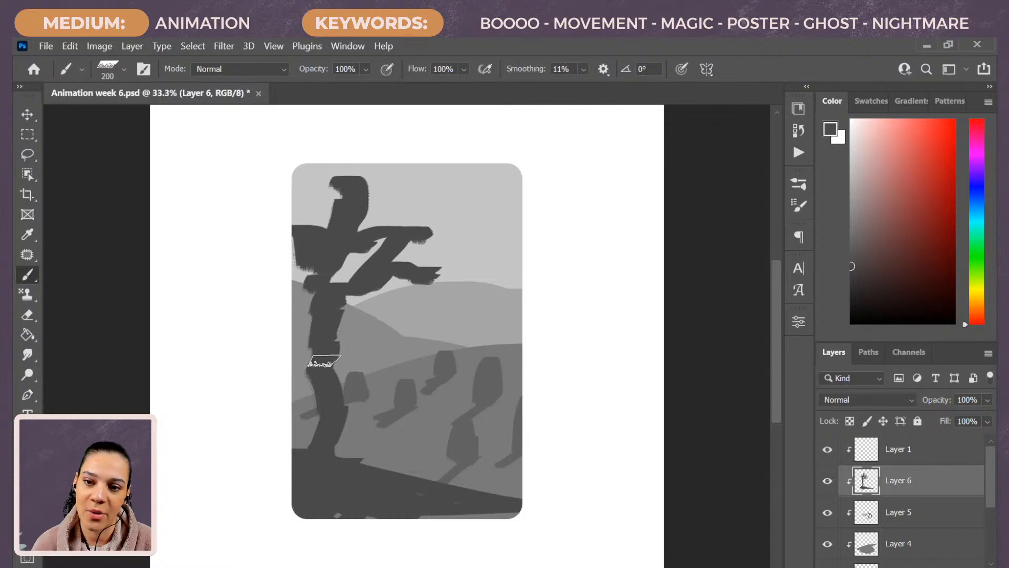
{"action": "left_click_drag", "start_coordinate": [363, 242], "coordinate": [334, 284]}
{"action": "key", "text": "bracketleft"}
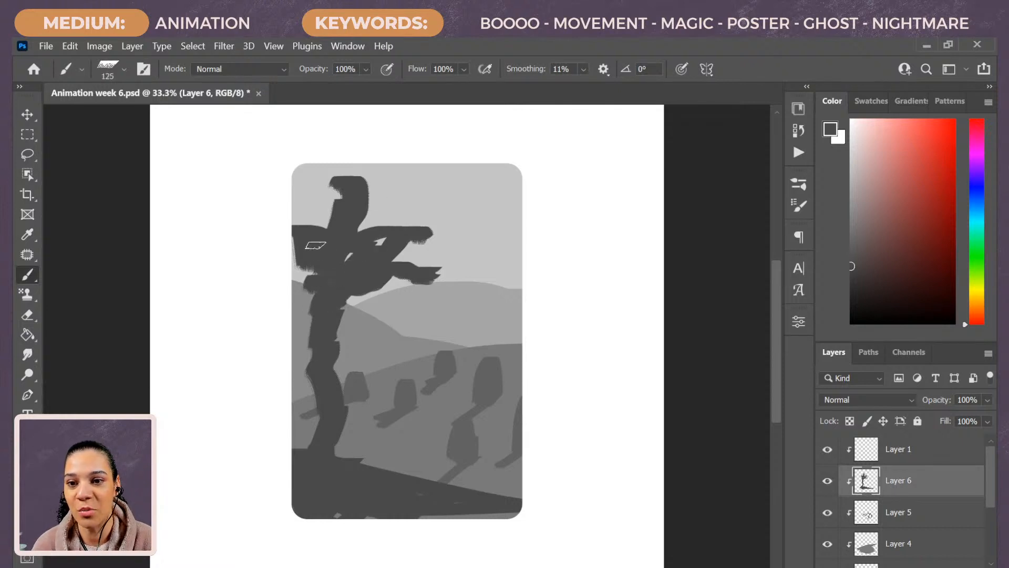
Extend the tree's top and side branches at brush size 125 and thicken its trunk down to the ground
{"action": "left_click_drag", "start_coordinate": [315, 243], "coordinate": [296, 211]}
{"action": "mouse_move", "coordinate": [360, 190]}
{"action": "left_mouse_down"}
{"action": "mouse_move", "coordinate": [397, 177]}
{"action": "mouse_move", "coordinate": [352, 167]}
{"action": "left_mouse_up"}
{"action": "mouse_move", "coordinate": [379, 245]}
{"action": "left_mouse_down"}
{"action": "mouse_move", "coordinate": [409, 249]}
{"action": "mouse_move", "coordinate": [473, 229]}
{"action": "left_mouse_up"}
{"action": "left_click_drag", "start_coordinate": [378, 284], "coordinate": [437, 279]}
{"action": "mouse_move", "coordinate": [349, 294]}
{"action": "left_mouse_down"}
{"action": "mouse_move", "coordinate": [329, 307]}
{"action": "mouse_move", "coordinate": [305, 431]}
{"action": "mouse_move", "coordinate": [344, 452]}
{"action": "left_mouse_up"}
Build up the dark ground with a rounded mound at the tree's foot and another rising in the lower right corner
{"action": "mouse_move", "coordinate": [365, 486]}
{"action": "left_mouse_down"}
{"action": "mouse_move", "coordinate": [327, 443]}
{"action": "mouse_move", "coordinate": [432, 489]}
{"action": "mouse_move", "coordinate": [352, 462]}
{"action": "mouse_move", "coordinate": [368, 479]}
{"action": "mouse_move", "coordinate": [328, 448]}
{"action": "mouse_move", "coordinate": [371, 450]}
{"action": "mouse_move", "coordinate": [424, 481]}
{"action": "left_mouse_up"}
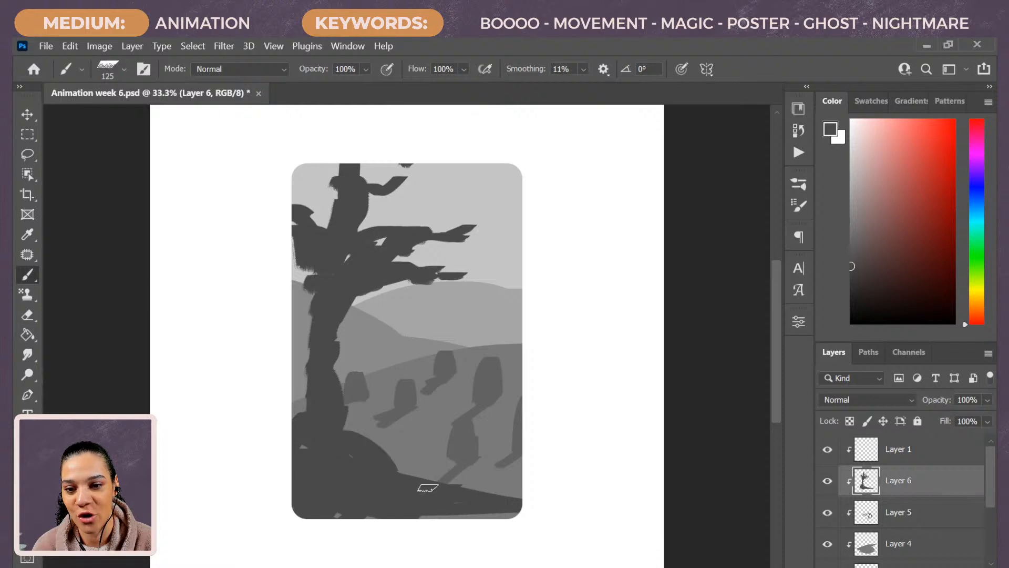
{"action": "left_click_drag", "start_coordinate": [519, 499], "coordinate": [520, 451]}
{"action": "mouse_move", "coordinate": [529, 413]}
{"action": "left_mouse_down"}
{"action": "mouse_move", "coordinate": [514, 494]}
{"action": "mouse_move", "coordinate": [504, 480]}
{"action": "mouse_move", "coordinate": [484, 500]}
{"action": "left_mouse_up"}
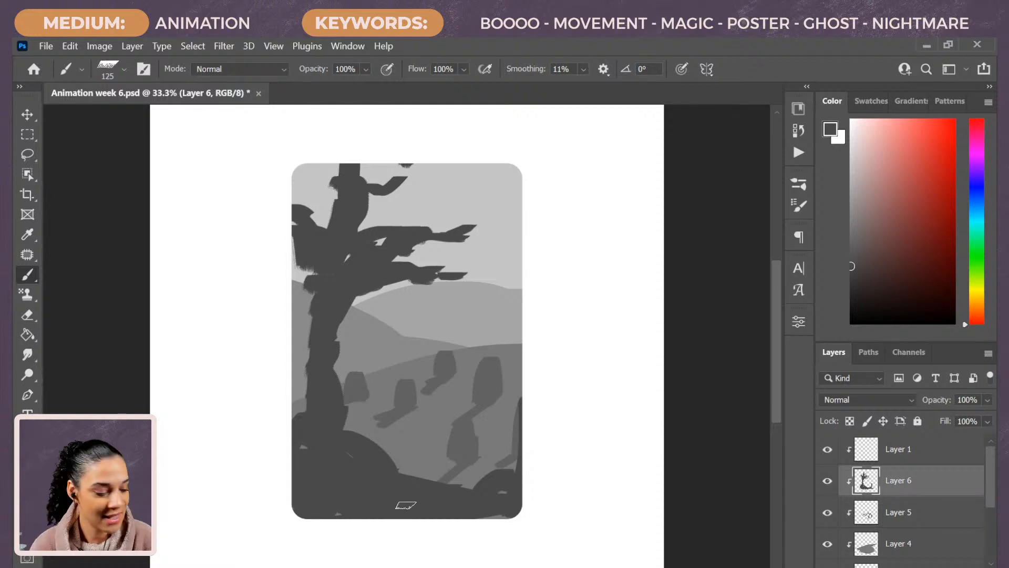
Add a new clipped layer above the tree layer and choose a near-black grey as the foreground colour
{"action": "key", "text": "ctrl+shift+n"}
{"action": "key", "text": "Return"}
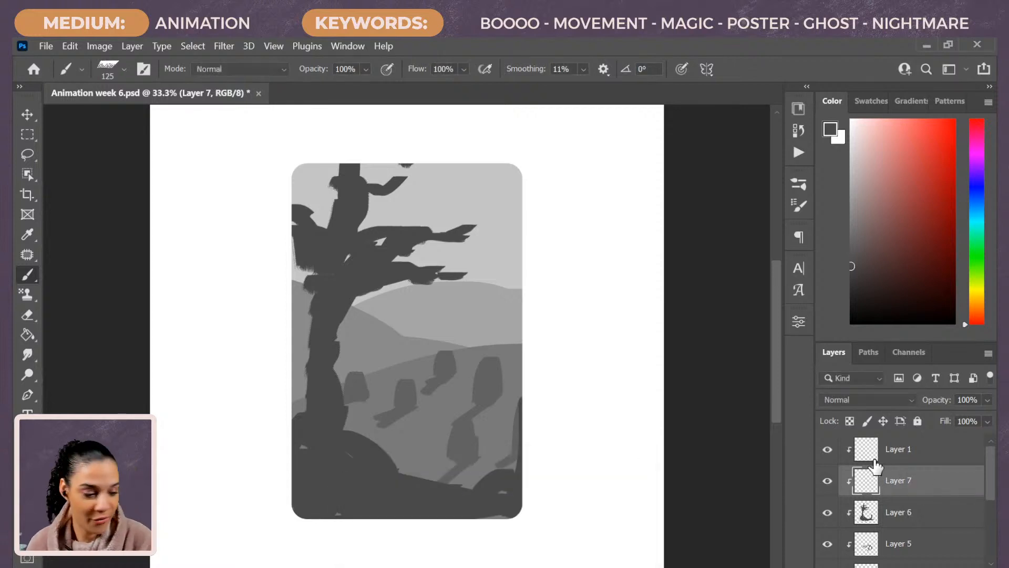
{"action": "left_click_drag", "start_coordinate": [866, 288], "coordinate": [851, 292]}
Try painting large near-black foliage masses in the rectangle's lower left at brush size 300
{"action": "key", "text": "bracketright"}
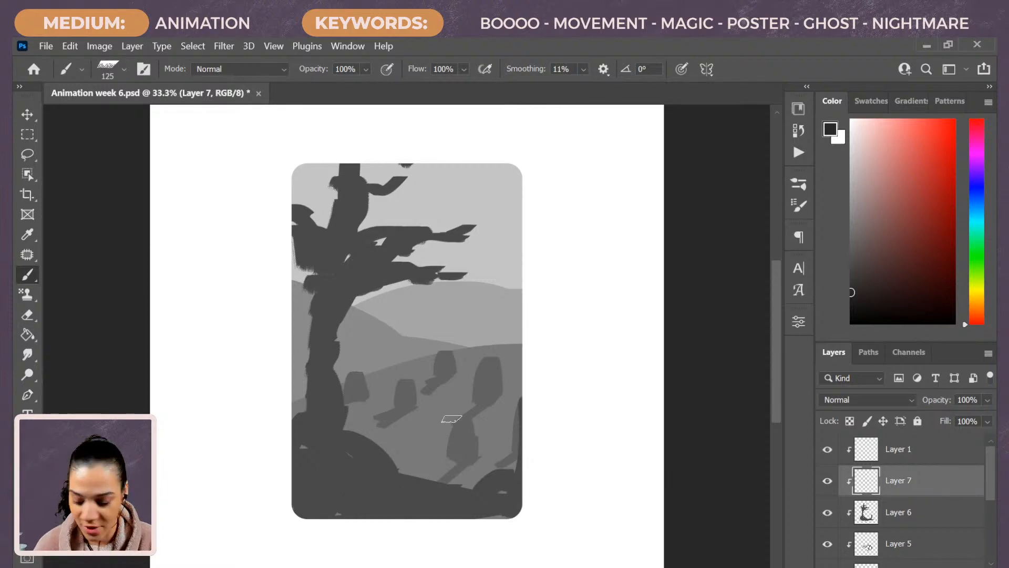
{"action": "key", "text": "bracketright"}
{"action": "key", "text": "bracketright"}
{"action": "key", "text": "bracketright"}
{"action": "key", "text": "bracketright"}
{"action": "mouse_move", "coordinate": [341, 491]}
{"action": "left_mouse_down"}
{"action": "mouse_move", "coordinate": [305, 494]}
{"action": "mouse_move", "coordinate": [293, 417]}
{"action": "mouse_move", "coordinate": [349, 406]}
{"action": "mouse_move", "coordinate": [338, 478]}
{"action": "left_mouse_up"}
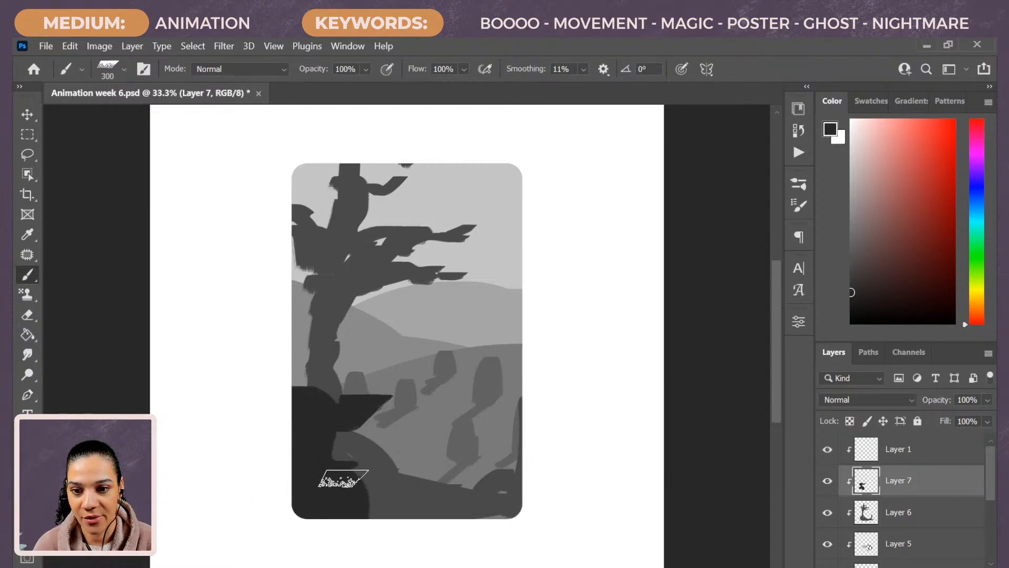
{"action": "key", "text": "ctrl+z"}
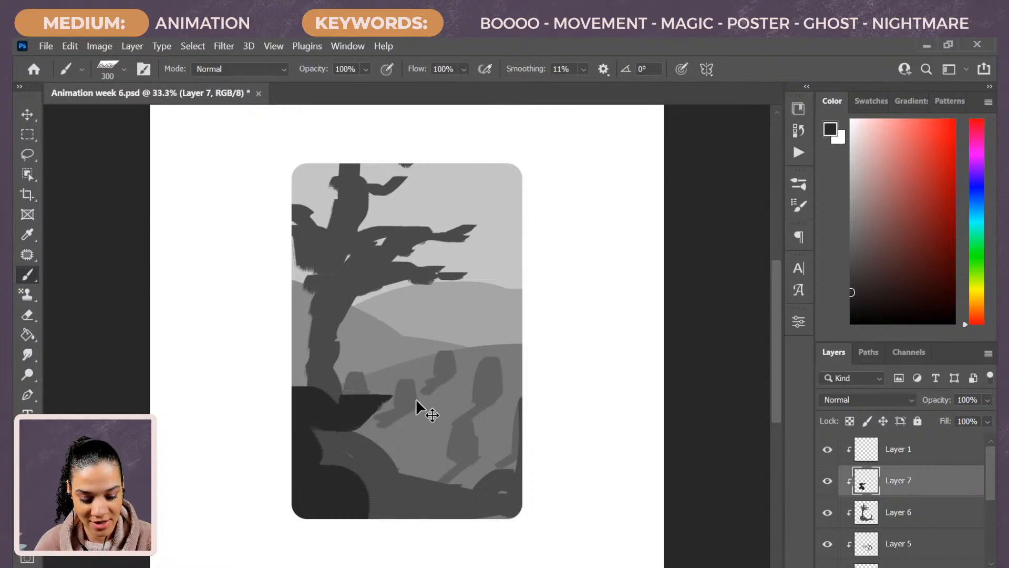
{"action": "key", "text": "ctrl+z"}
{"action": "key", "text": "ctrl+z"}
Paint near-black leafy foliage across the rectangle's lower edge and both lower corners with brush sizes 175 and 125
{"action": "key", "text": "bracketleft"}
{"action": "key", "text": "bracketleft"}
{"action": "key", "text": "bracketleft"}
{"action": "key", "text": "bracketleft"}
{"action": "key", "text": "bracketleft"}
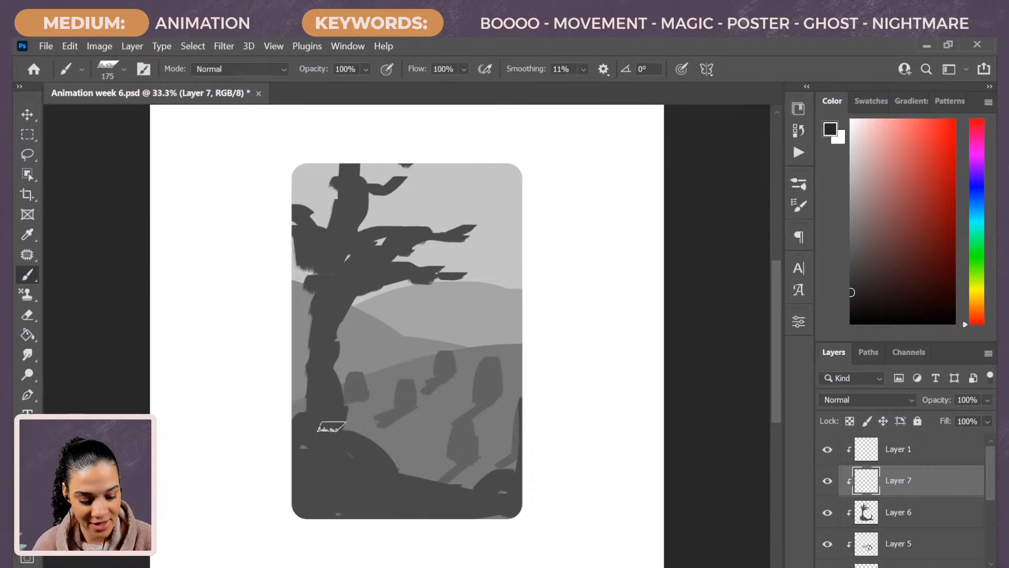
{"action": "mouse_move", "coordinate": [280, 449]}
{"action": "left_mouse_down"}
{"action": "mouse_move", "coordinate": [311, 483]}
{"action": "mouse_move", "coordinate": [293, 492]}
{"action": "mouse_move", "coordinate": [273, 484]}
{"action": "mouse_move", "coordinate": [373, 436]}
{"action": "mouse_move", "coordinate": [373, 420]}
{"action": "mouse_move", "coordinate": [321, 454]}
{"action": "mouse_move", "coordinate": [330, 451]}
{"action": "mouse_move", "coordinate": [327, 423]}
{"action": "mouse_move", "coordinate": [295, 394]}
{"action": "mouse_move", "coordinate": [294, 466]}
{"action": "mouse_move", "coordinate": [292, 453]}
{"action": "mouse_move", "coordinate": [339, 384]}
{"action": "mouse_move", "coordinate": [326, 420]}
{"action": "left_mouse_up"}
{"action": "mouse_move", "coordinate": [329, 484]}
{"action": "left_mouse_down"}
{"action": "mouse_move", "coordinate": [414, 492]}
{"action": "mouse_move", "coordinate": [368, 516]}
{"action": "mouse_move", "coordinate": [303, 499]}
{"action": "mouse_move", "coordinate": [450, 517]}
{"action": "mouse_move", "coordinate": [539, 498]}
{"action": "mouse_move", "coordinate": [511, 438]}
{"action": "mouse_move", "coordinate": [489, 437]}
{"action": "mouse_move", "coordinate": [521, 491]}
{"action": "mouse_move", "coordinate": [505, 510]}
{"action": "mouse_move", "coordinate": [413, 524]}
{"action": "mouse_move", "coordinate": [366, 506]}
{"action": "mouse_move", "coordinate": [480, 498]}
{"action": "mouse_move", "coordinate": [467, 494]}
{"action": "mouse_move", "coordinate": [511, 511]}
{"action": "mouse_move", "coordinate": [446, 507]}
{"action": "mouse_move", "coordinate": [488, 524]}
{"action": "mouse_move", "coordinate": [519, 482]}
{"action": "mouse_move", "coordinate": [517, 417]}
{"action": "mouse_move", "coordinate": [491, 462]}
{"action": "left_mouse_up"}
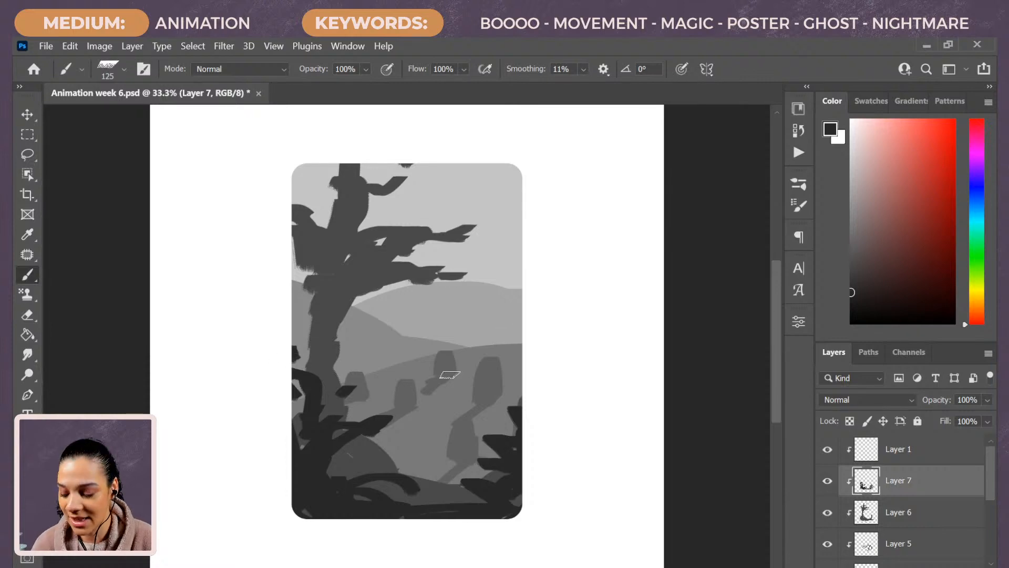
Paint a small near-black creature silhouette just below the tree's lower branch, reducing the brush to size 45
{"action": "key", "text": "bracketleft"}
{"action": "key", "text": "bracketleft"}
{"action": "key", "text": "bracketleft"}
{"action": "key", "text": "bracketleft"}
{"action": "mouse_move", "coordinate": [390, 282]}
{"action": "left_mouse_down"}
{"action": "mouse_move", "coordinate": [389, 313]}
{"action": "mouse_move", "coordinate": [402, 291]}
{"action": "mouse_move", "coordinate": [396, 316]}
{"action": "left_mouse_up"}
{"action": "key", "text": "bracketleft"}
{"action": "key", "text": "bracketleft"}
{"action": "key", "text": "bracketleft"}
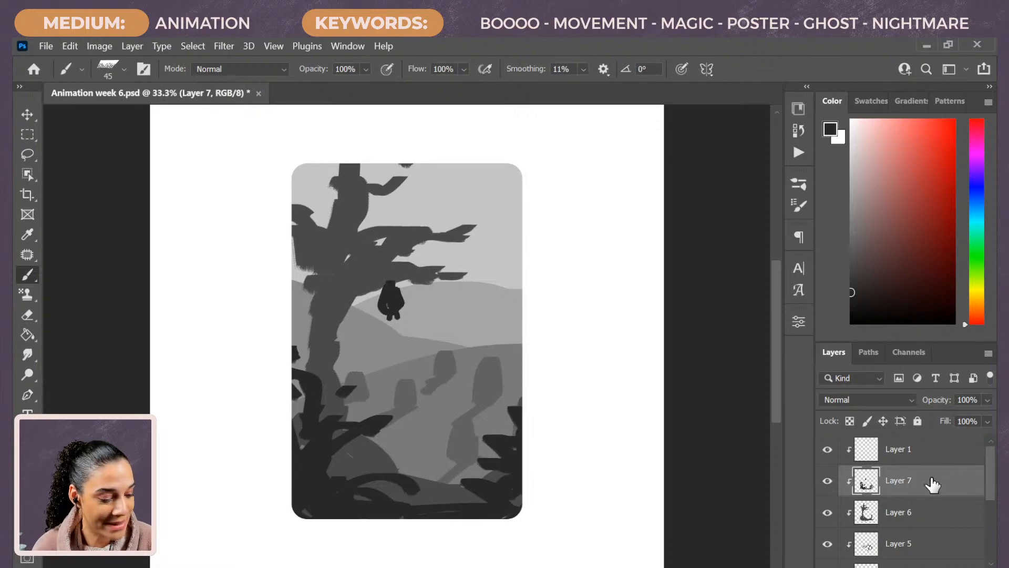
On a new clipped layer, paint a near-white ghost among the tombstones and two smaller ones on the farther hills at brush size 45
{"action": "key", "text": "ctrl+shift+n"}
{"action": "key", "text": "Return"}
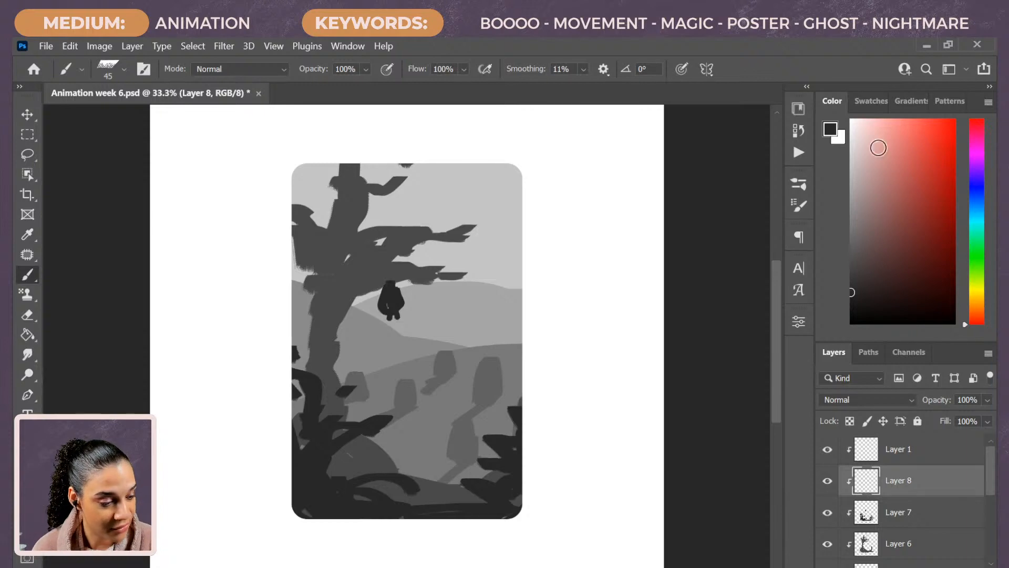
{"action": "left_click_drag", "start_coordinate": [874, 135], "coordinate": [805, 135]}
{"action": "mouse_move", "coordinate": [450, 396]}
{"action": "left_mouse_down"}
{"action": "mouse_move", "coordinate": [459, 386]}
{"action": "mouse_move", "coordinate": [455, 403]}
{"action": "mouse_move", "coordinate": [457, 390]}
{"action": "mouse_move", "coordinate": [455, 403]}
{"action": "mouse_move", "coordinate": [467, 393]}
{"action": "left_mouse_up"}
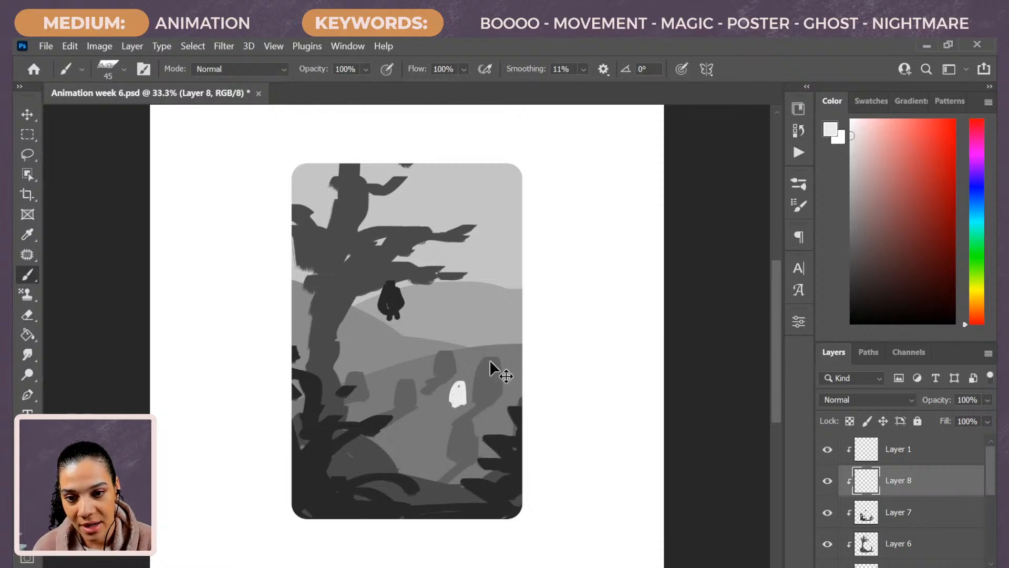
{"action": "key", "text": "ctrl+z"}
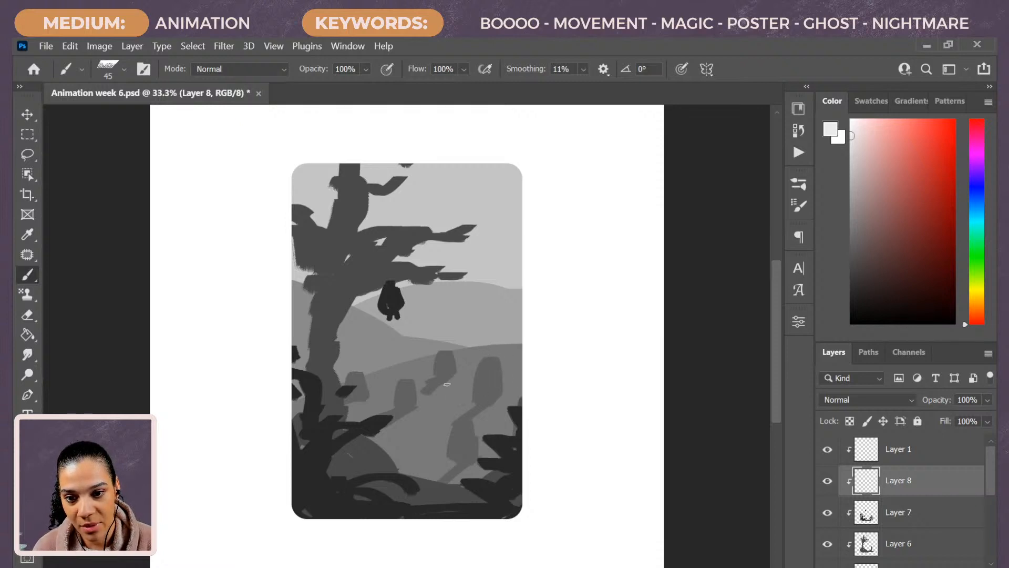
{"action": "mouse_move", "coordinate": [426, 424]}
{"action": "left_mouse_down"}
{"action": "mouse_move", "coordinate": [426, 406]}
{"action": "mouse_move", "coordinate": [436, 423]}
{"action": "mouse_move", "coordinate": [426, 424]}
{"action": "mouse_move", "coordinate": [431, 416]}
{"action": "left_mouse_up"}
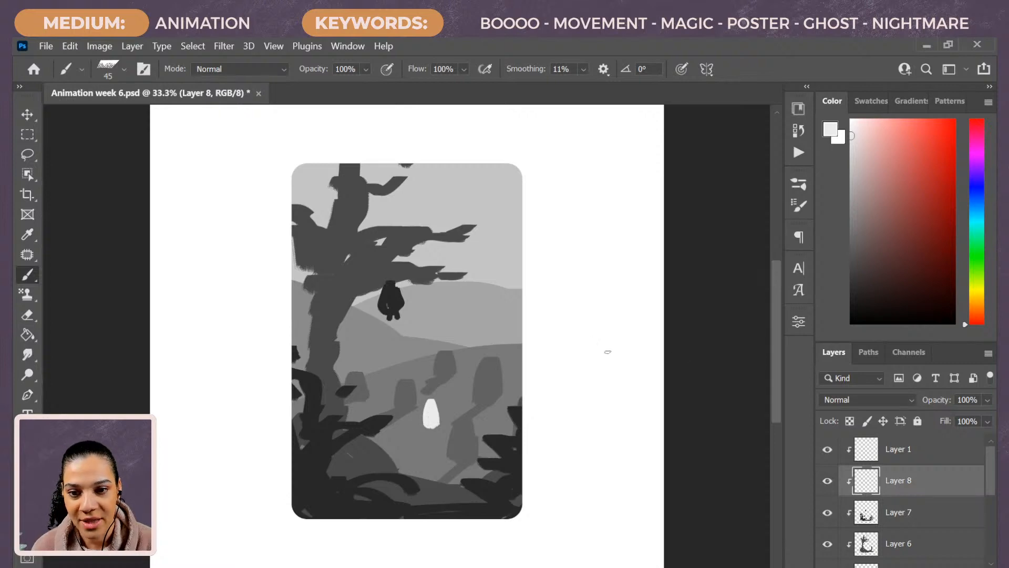
{"action": "mouse_move", "coordinate": [492, 345]}
{"action": "left_mouse_down"}
{"action": "mouse_move", "coordinate": [497, 334]}
{"action": "mouse_move", "coordinate": [496, 343]}
{"action": "left_mouse_up"}
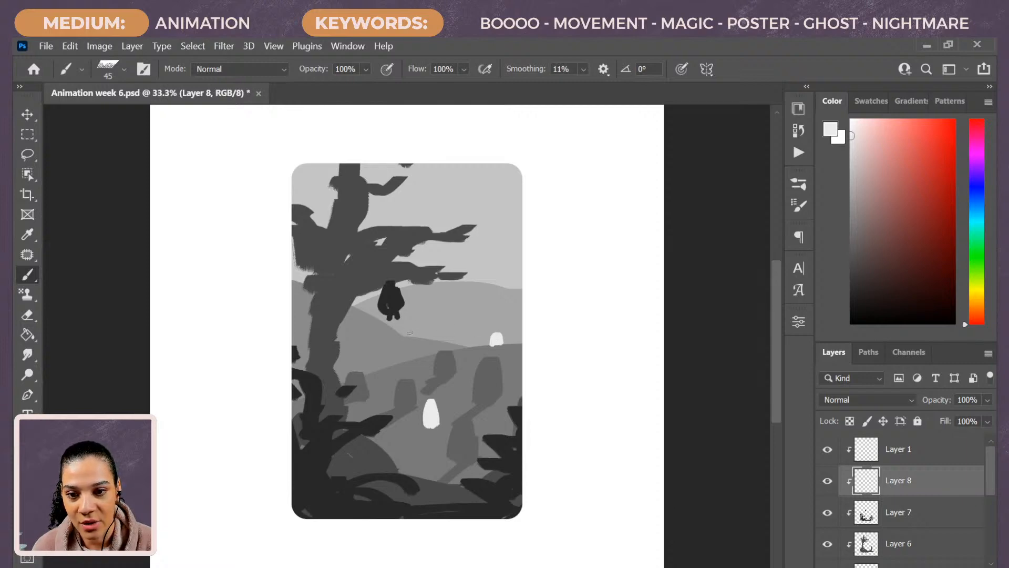
{"action": "left_click_drag", "start_coordinate": [409, 333], "coordinate": [413, 332]}
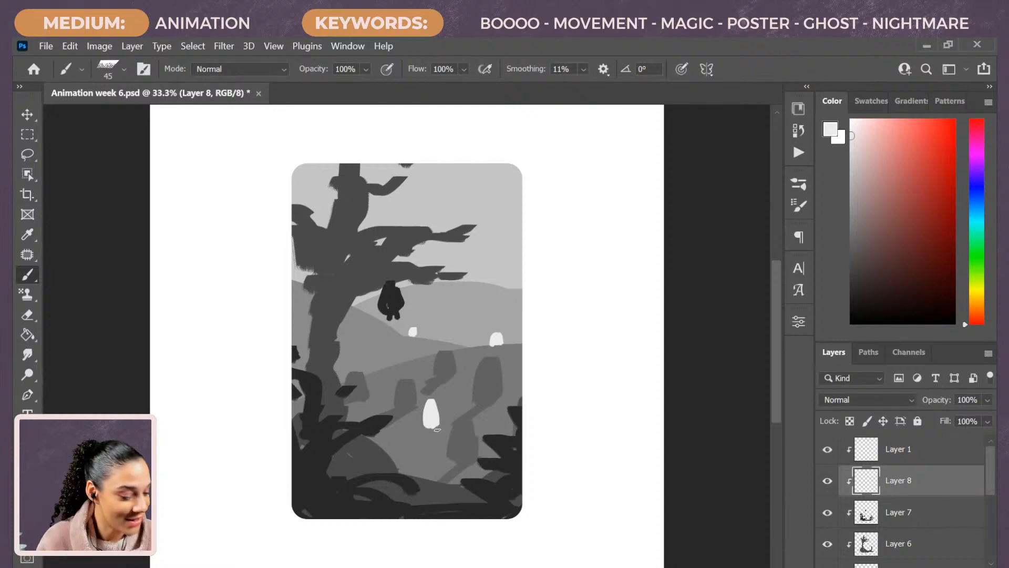
Group all the scene layers from Layer 1 down to Rectangle 1
{"action": "left_click", "coordinate": [953, 449]}
{"action": "left_click_drag", "start_coordinate": [989, 465], "coordinate": [987, 552]}
{"action": "left_click", "coordinate": [916, 535], "text": "shift"}
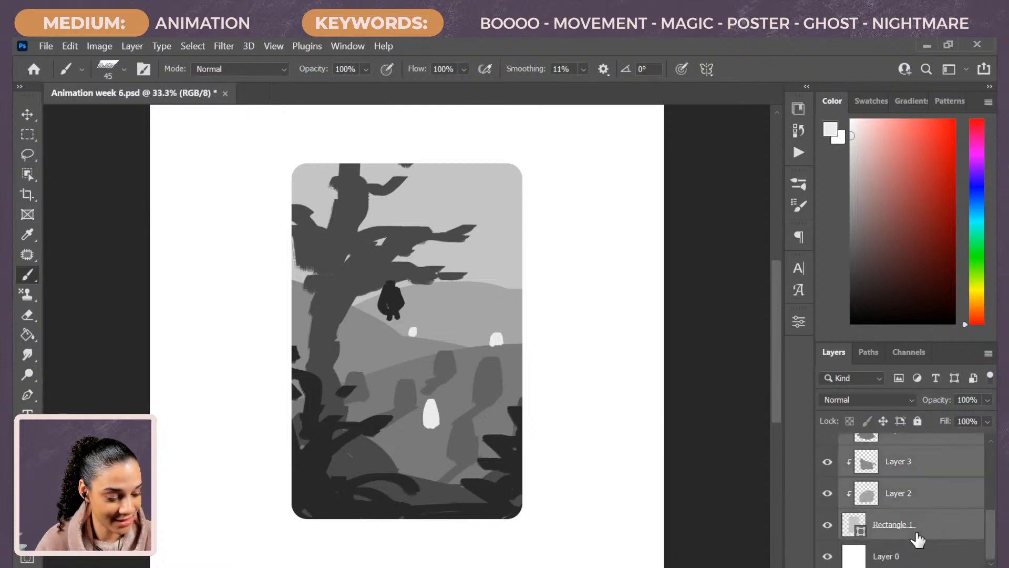
{"action": "key", "text": "ctrl+g"}
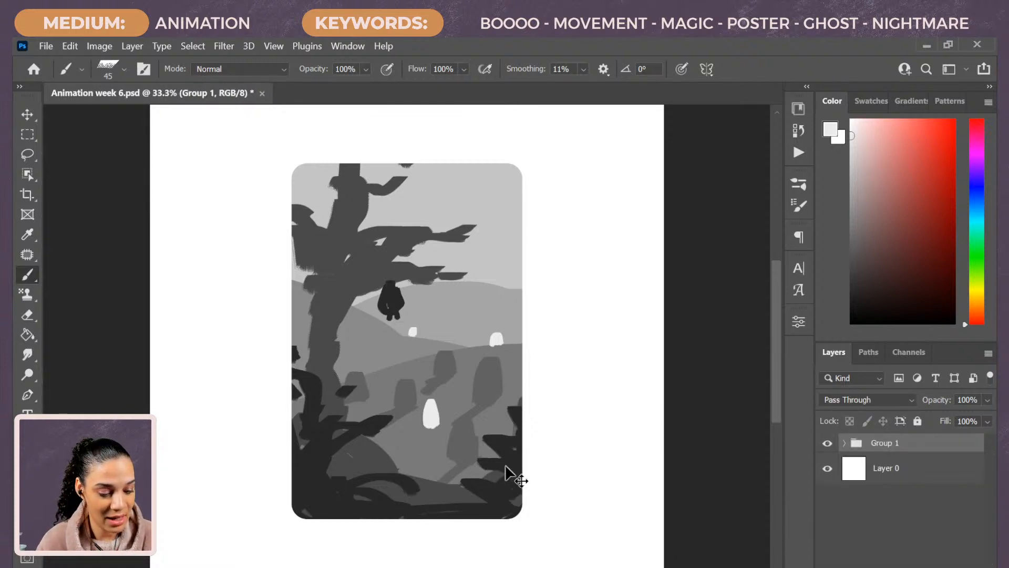
Scale Group 1 down to about 50% and move the scene into the canvas's upper-left area
{"action": "key", "text": "ctrl+t"}
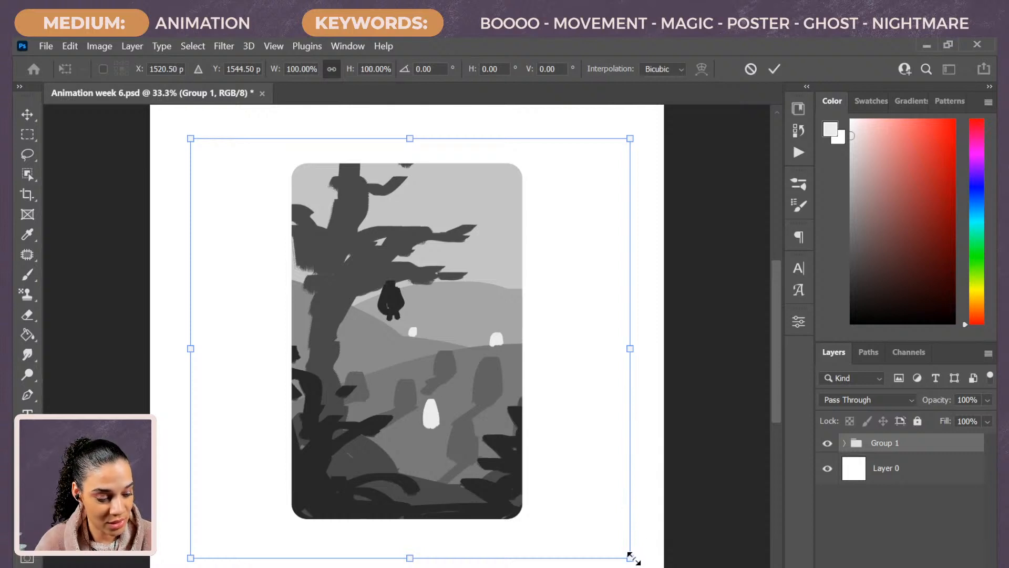
{"action": "left_click_drag", "start_coordinate": [633, 558], "coordinate": [376, 345]}
{"action": "left_click_drag", "start_coordinate": [325, 286], "coordinate": [262, 256]}
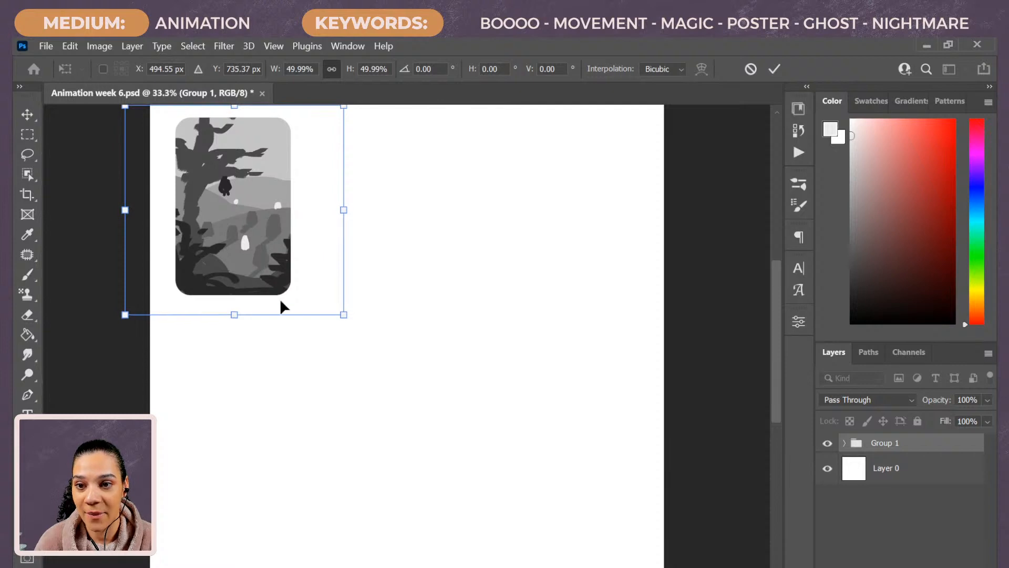
{"action": "key", "text": "Return"}
{"action": "key", "text": "b"}
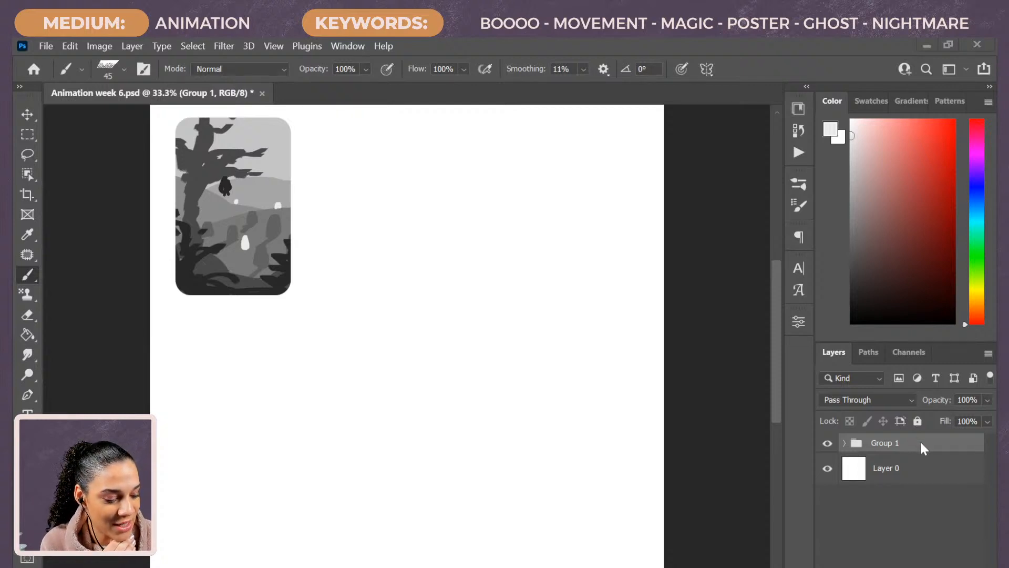
Add an empty layer above Group 1 and paint a near-white full moon in the sky on Layer 8
{"action": "key", "text": "ctrl+shift+n"}
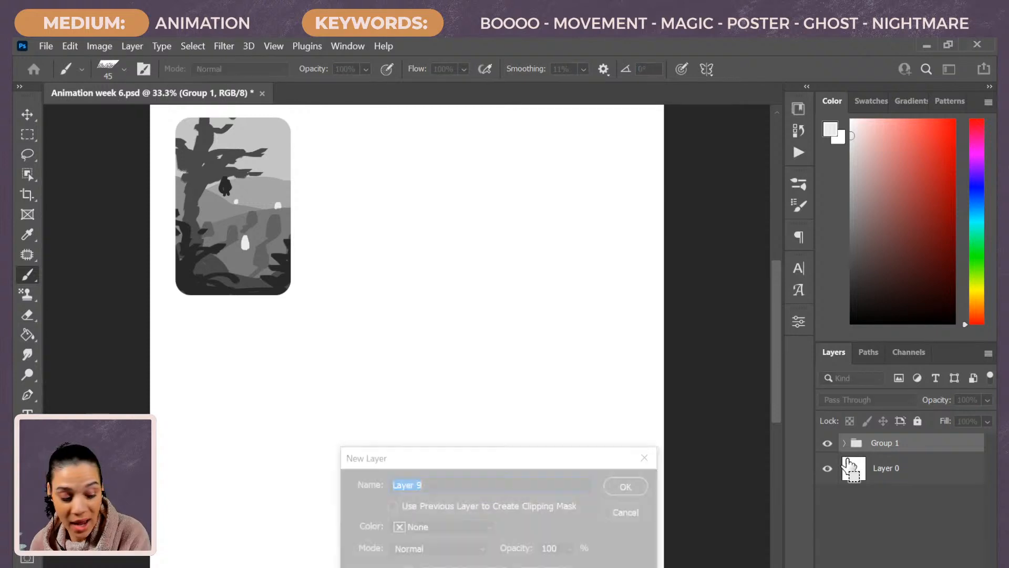
{"action": "key", "text": "Return"}
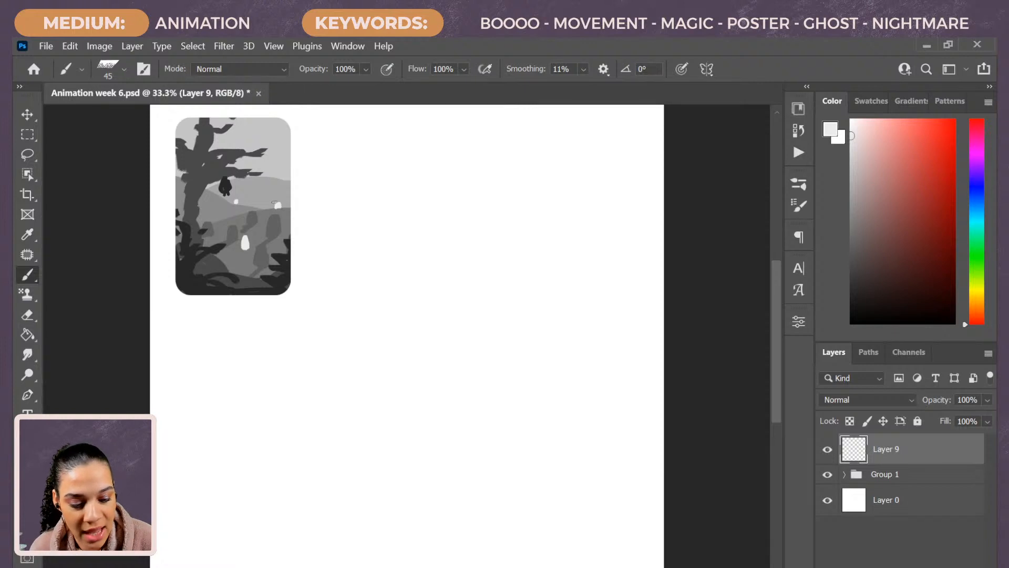
{"action": "left_click", "coordinate": [276, 206], "text": "ctrl"}
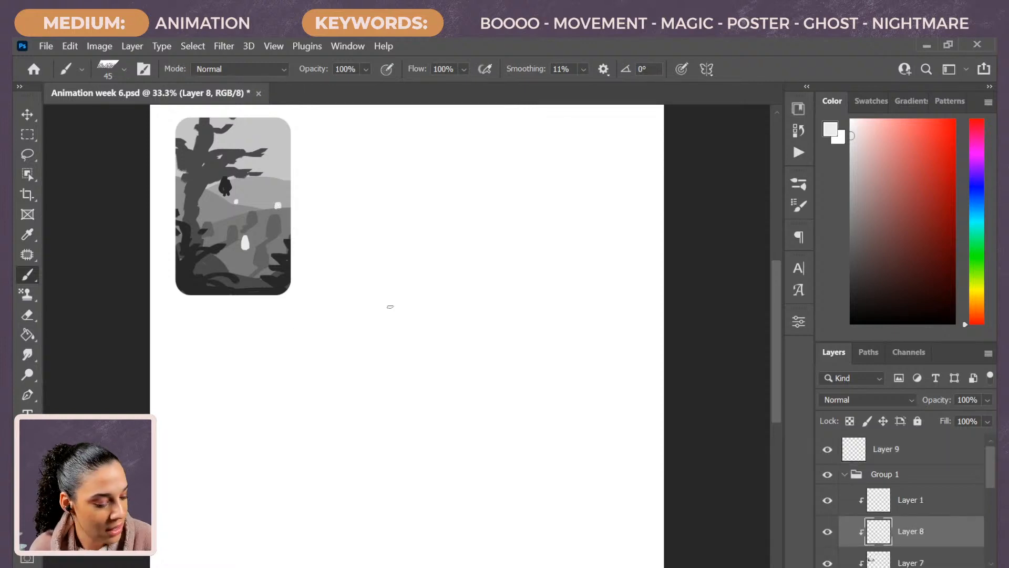
{"action": "mouse_move", "coordinate": [260, 136]}
{"action": "left_mouse_down"}
{"action": "mouse_move", "coordinate": [258, 158]}
{"action": "mouse_move", "coordinate": [268, 136]}
{"action": "mouse_move", "coordinate": [268, 153]}
{"action": "mouse_move", "coordinate": [264, 143]}
{"action": "mouse_move", "coordinate": [274, 142]}
{"action": "left_mouse_up"}
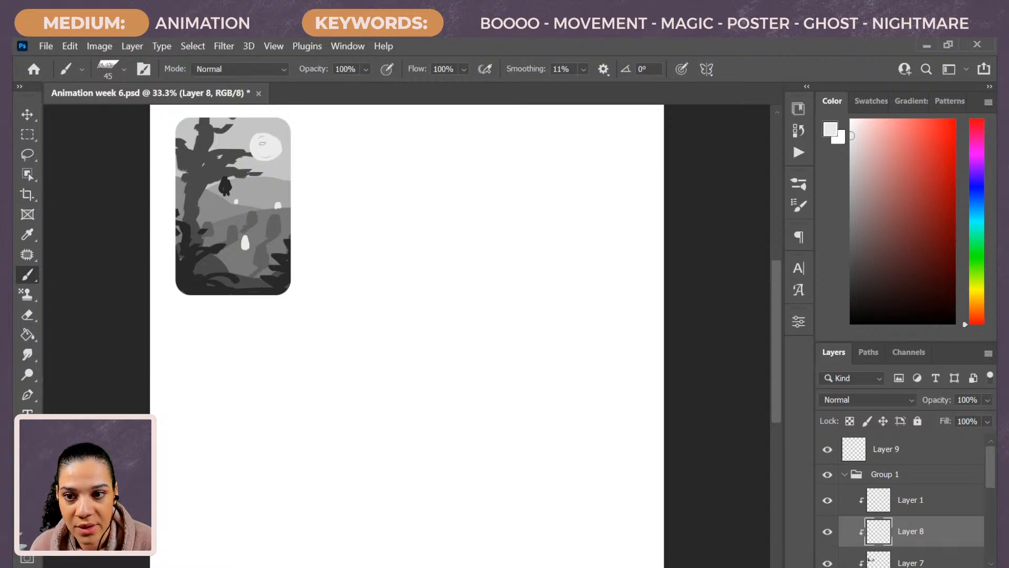
Paint mid-grey clouds across the sky and moon, and dot small near-white stars around them at brush size 20
{"action": "left_click", "coordinate": [271, 175], "text": "alt"}
{"action": "mouse_move", "coordinate": [294, 142]}
{"action": "left_mouse_down"}
{"action": "mouse_move", "coordinate": [271, 149]}
{"action": "mouse_move", "coordinate": [291, 151]}
{"action": "mouse_move", "coordinate": [247, 134]}
{"action": "mouse_move", "coordinate": [226, 135]}
{"action": "left_mouse_up"}
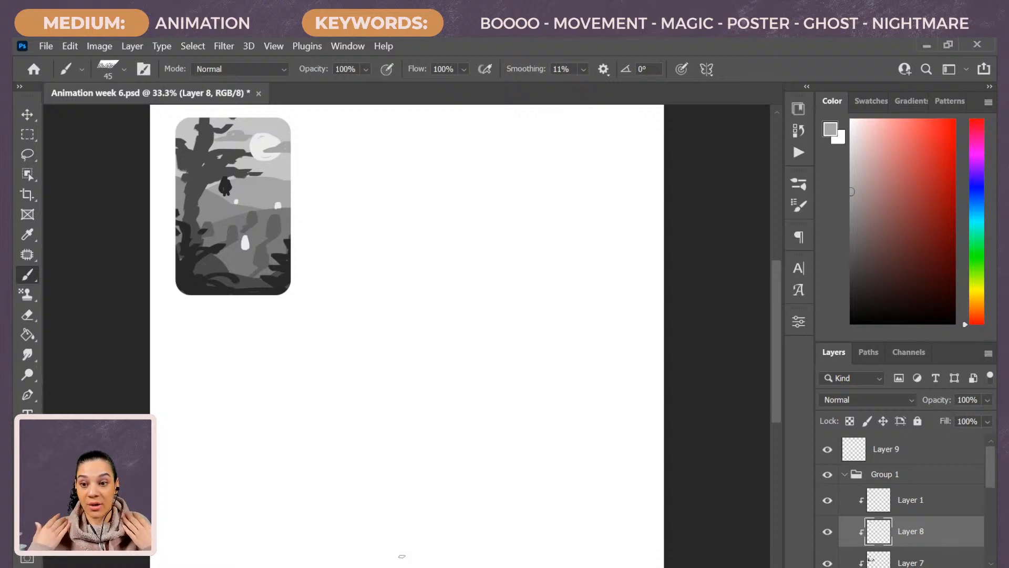
{"action": "left_click", "coordinate": [273, 134], "text": "alt"}
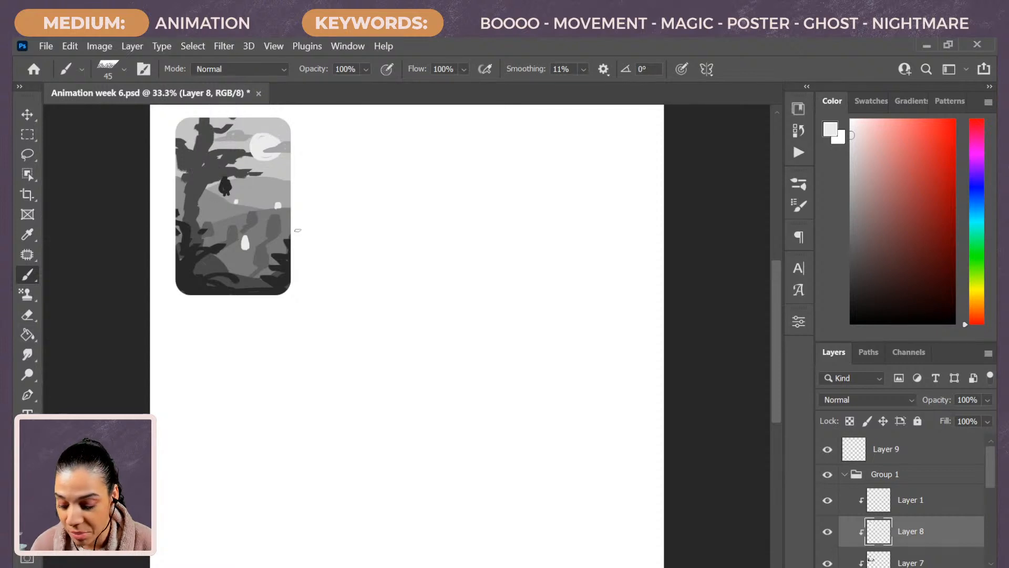
{"action": "key", "text": "bracketleft"}
{"action": "key", "text": "bracketleft"}
{"action": "key", "text": "bracketleft"}
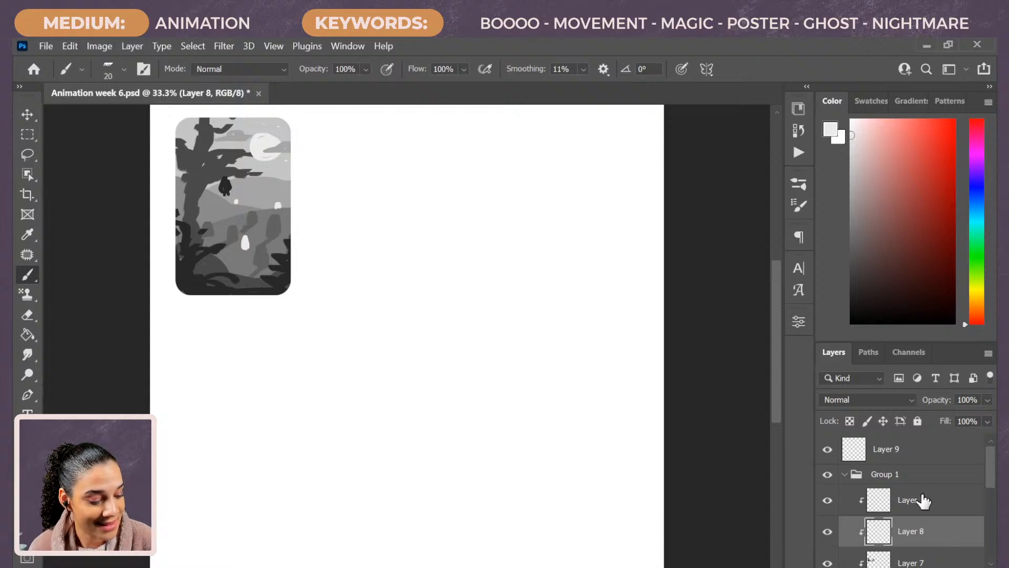
On a new layer at the top of Group 1, paint white foliage shapes cutting into the scene's lower edge and corners at brush size 60 to 70
{"action": "left_click_drag", "start_coordinate": [922, 499], "coordinate": [868, 499]}
{"action": "key", "text": "ctrl+shift+alt+n"}
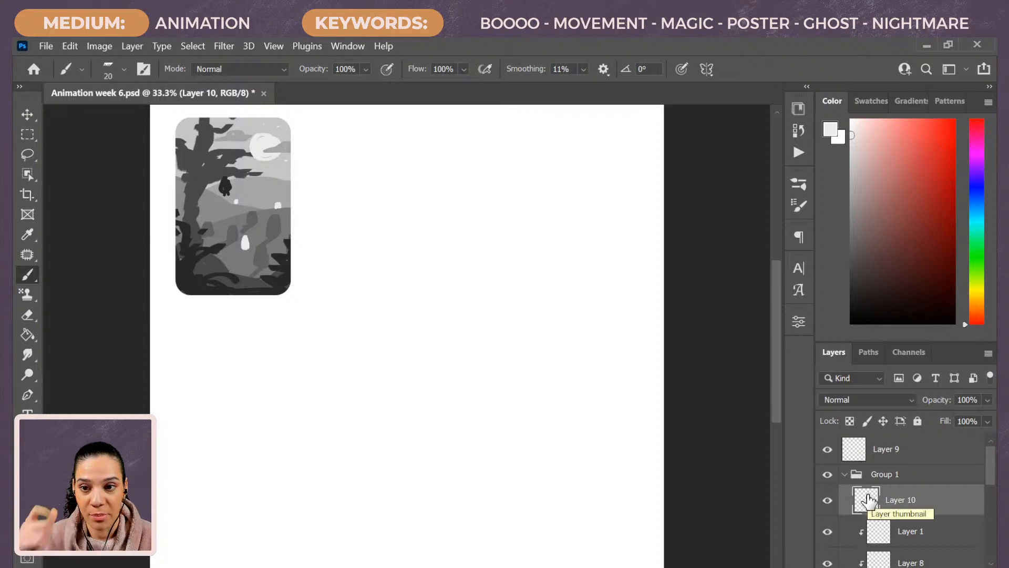
{"action": "left_click", "coordinate": [306, 256], "text": "alt"}
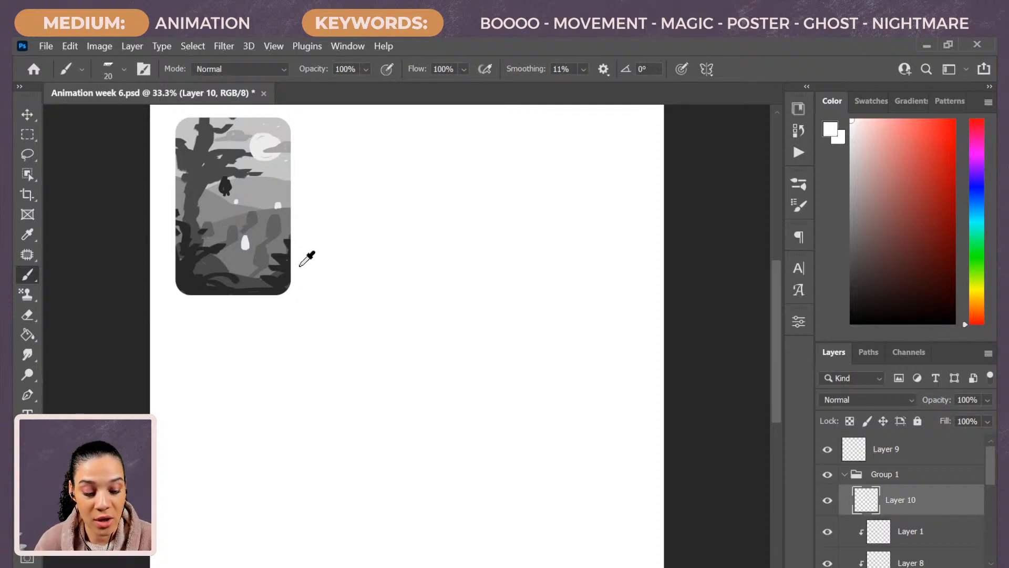
{"action": "key", "text": "bracketright"}
{"action": "key", "text": "bracketright"}
{"action": "key", "text": "bracketright"}
{"action": "key", "text": "bracketright"}
{"action": "key", "text": "bracketright"}
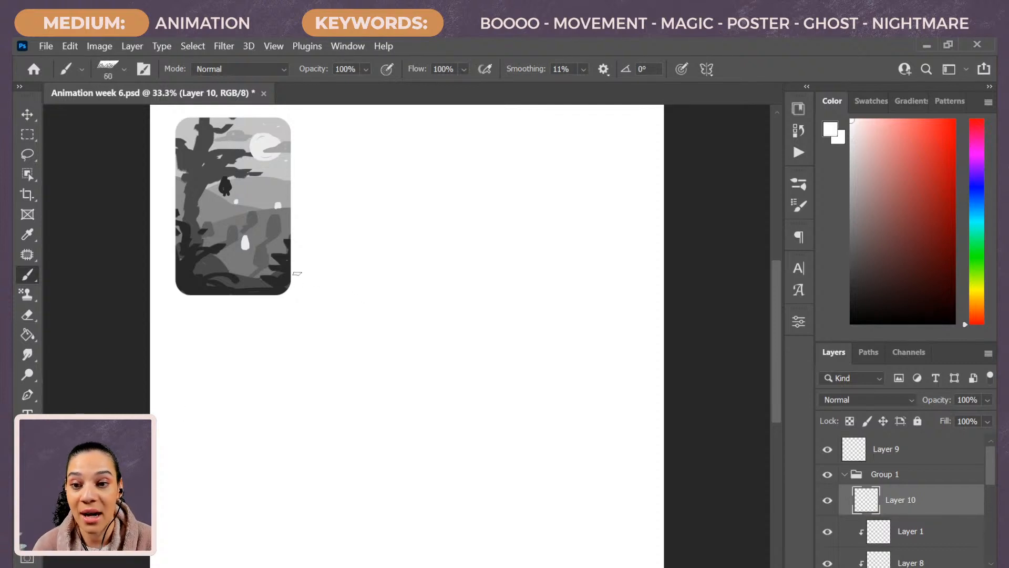
{"action": "mouse_move", "coordinate": [297, 276]}
{"action": "left_mouse_down"}
{"action": "mouse_move", "coordinate": [279, 271]}
{"action": "mouse_move", "coordinate": [288, 289]}
{"action": "mouse_move", "coordinate": [283, 278]}
{"action": "mouse_move", "coordinate": [299, 271]}
{"action": "mouse_move", "coordinate": [263, 294]}
{"action": "mouse_move", "coordinate": [276, 294]}
{"action": "left_mouse_up"}
{"action": "mouse_move", "coordinate": [208, 285]}
{"action": "left_mouse_down"}
{"action": "mouse_move", "coordinate": [179, 287]}
{"action": "mouse_move", "coordinate": [231, 293]}
{"action": "mouse_move", "coordinate": [185, 285]}
{"action": "mouse_move", "coordinate": [179, 273]}
{"action": "mouse_move", "coordinate": [179, 291]}
{"action": "left_mouse_up"}
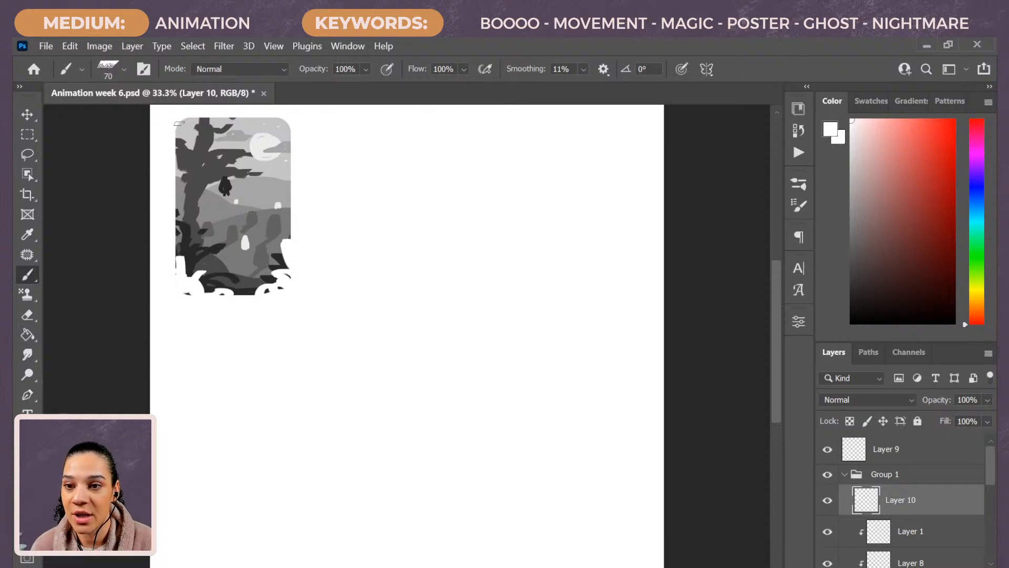
Try white cut-out strokes along the upper edges of the scene, and undo them
{"action": "mouse_move", "coordinate": [172, 139]}
{"action": "left_mouse_down"}
{"action": "mouse_move", "coordinate": [210, 119]}
{"action": "mouse_move", "coordinate": [179, 157]}
{"action": "left_mouse_up"}
{"action": "mouse_move", "coordinate": [298, 172]}
{"action": "left_mouse_down"}
{"action": "mouse_move", "coordinate": [285, 168]}
{"action": "mouse_move", "coordinate": [309, 185]}
{"action": "left_mouse_up"}
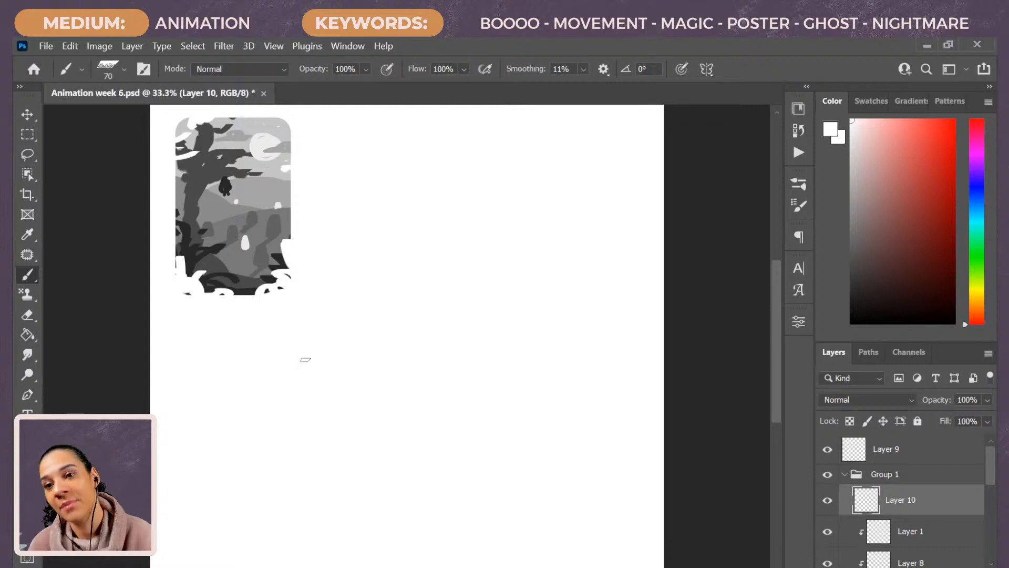
{"action": "key", "text": "ctrl+z"}
{"action": "key", "text": "ctrl+z"}
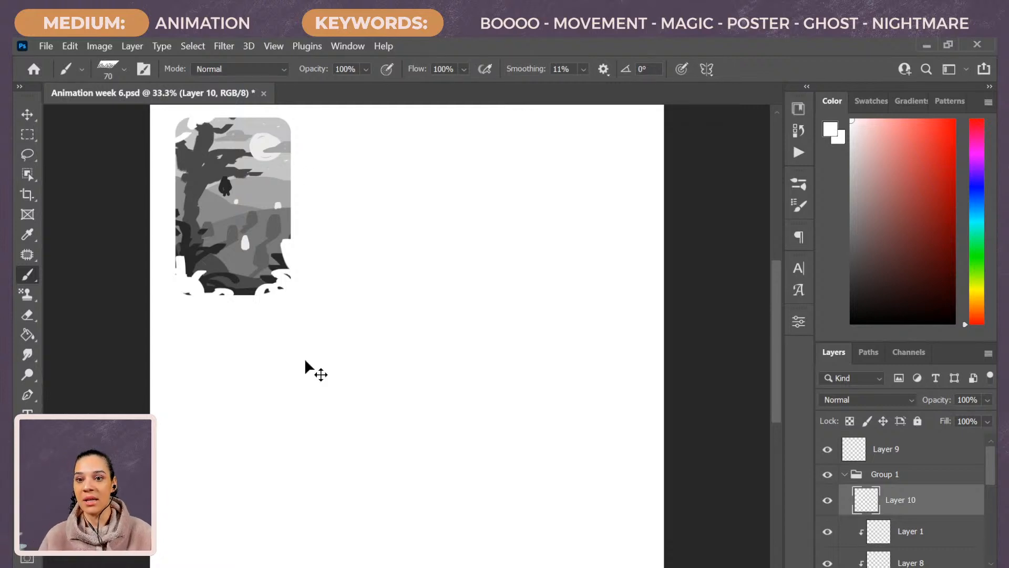
{"action": "key", "text": "ctrl+z"}
{"action": "key", "text": "ctrl+z"}
{"action": "key", "text": "ctrl+z"}
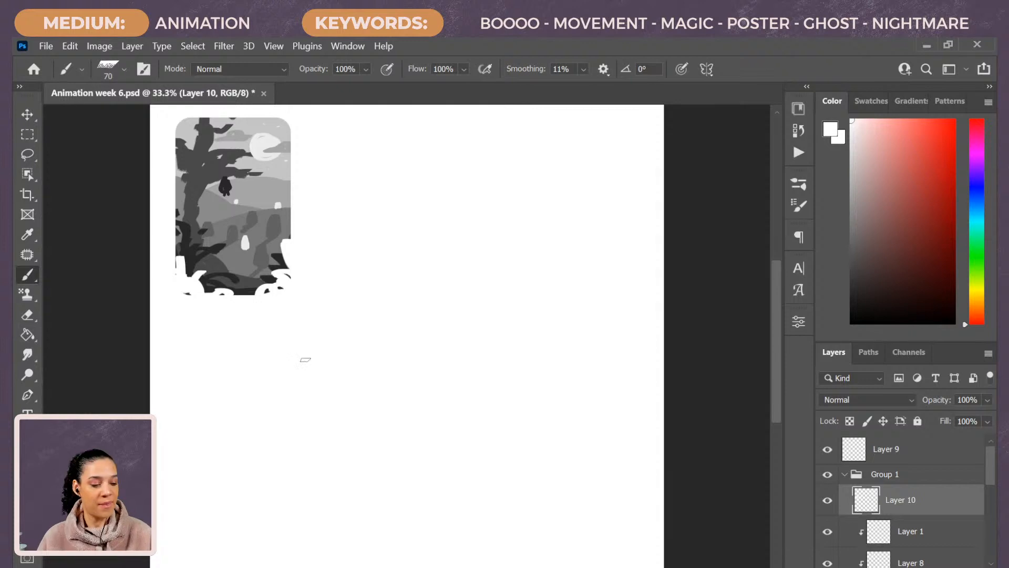
Move Group 1 slightly down and to the right on the canvas
{"action": "left_click", "coordinate": [920, 476]}
{"action": "key", "text": "ctrl+t"}
{"action": "left_click_drag", "start_coordinate": [303, 237], "coordinate": [312, 257]}
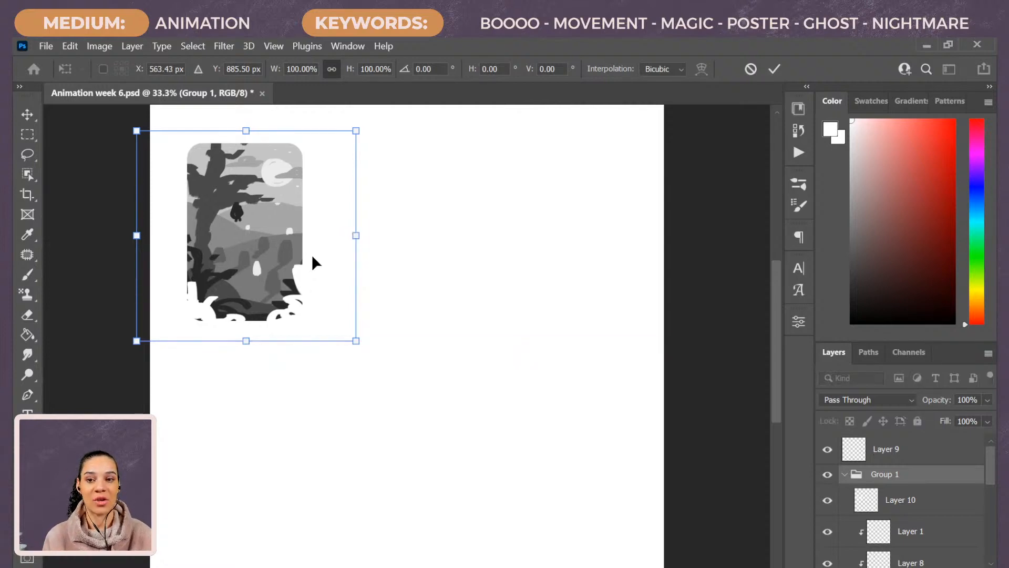
{"action": "key", "text": "Return"}
On a new layer at the top of Group 1, scribble a dark-grey placeholder title line above the scene at brush size 20
{"action": "key", "text": "b"}
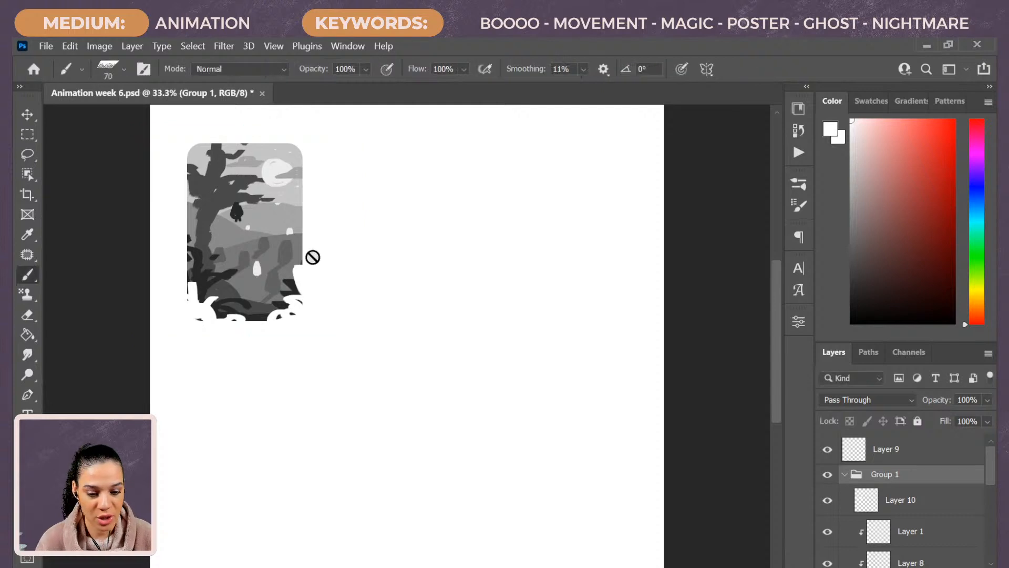
{"action": "left_click", "coordinate": [292, 279], "text": "alt"}
{"action": "key", "text": "bracketleft"}
{"action": "key", "text": "bracketleft"}
{"action": "key", "text": "bracketleft"}
{"action": "key", "text": "bracketleft"}
{"action": "key", "text": "bracketleft"}
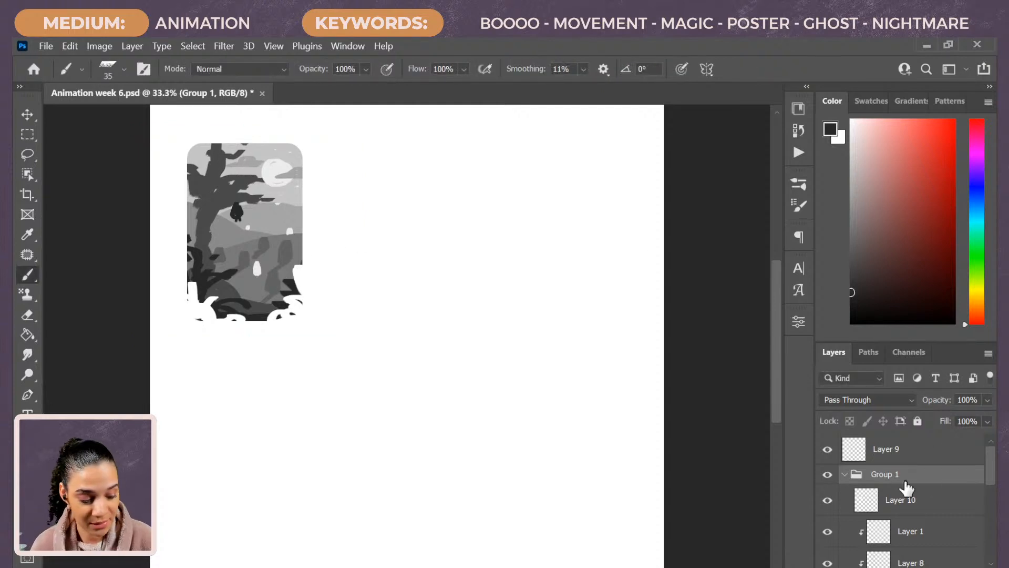
{"action": "left_click", "coordinate": [926, 507]}
{"action": "key", "text": "ctrl+shift+n"}
{"action": "key", "text": "Return"}
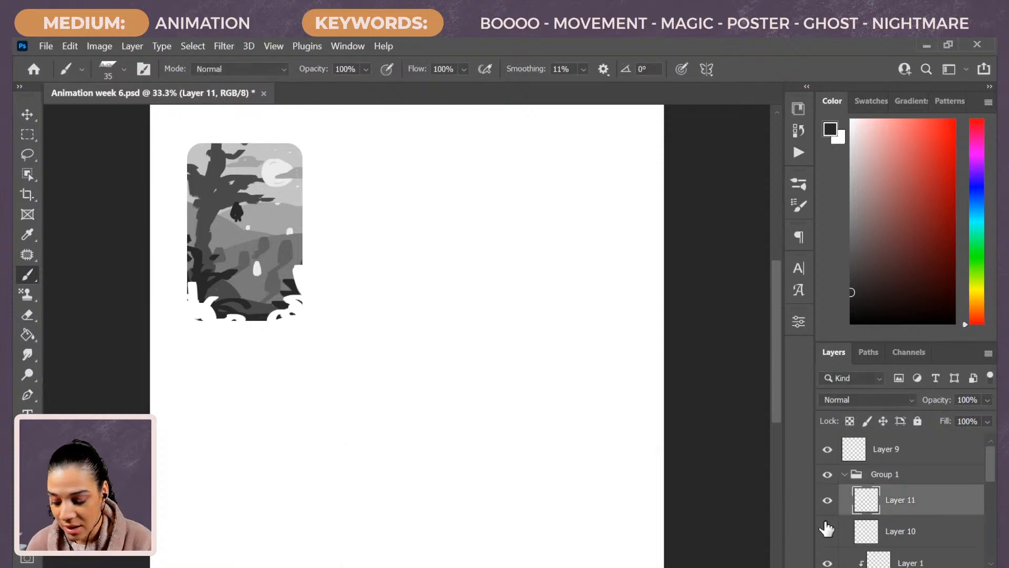
{"action": "key", "text": "bracketleft"}
{"action": "key", "text": "bracketleft"}
{"action": "key", "text": "bracketleft"}
{"action": "left_click", "coordinate": [237, 183], "text": "alt"}
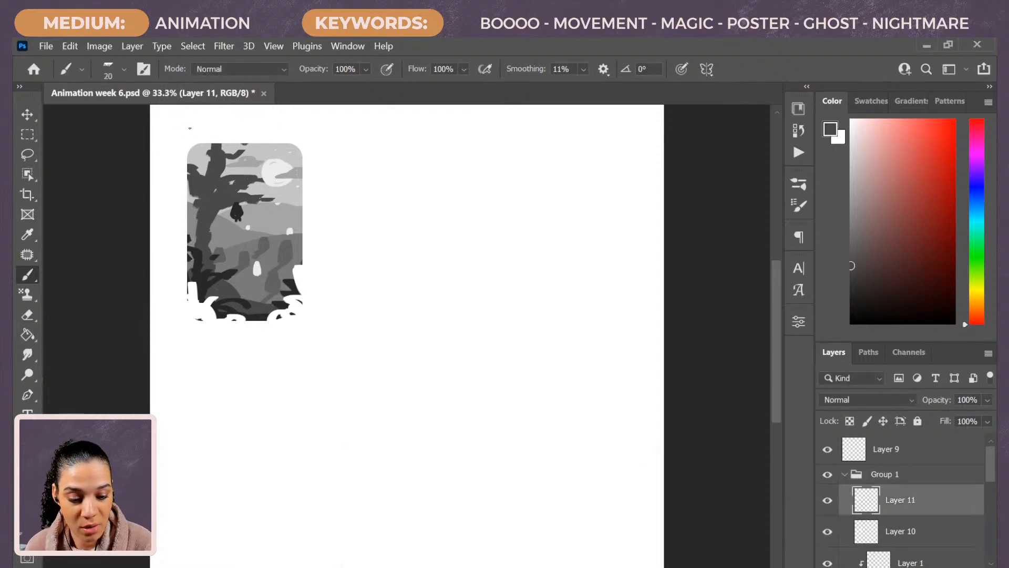
{"action": "mouse_move", "coordinate": [193, 127]}
{"action": "left_mouse_down"}
{"action": "mouse_move", "coordinate": [195, 141]}
{"action": "mouse_move", "coordinate": [206, 129]}
{"action": "mouse_move", "coordinate": [235, 138]}
{"action": "mouse_move", "coordinate": [256, 127]}
{"action": "mouse_move", "coordinate": [293, 142]}
{"action": "left_mouse_up"}
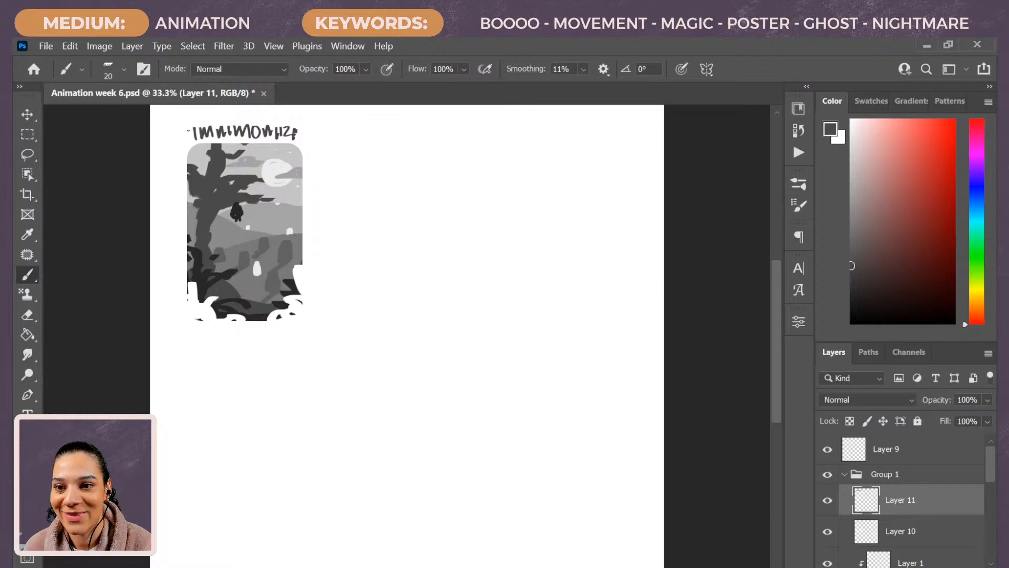
{"action": "left_click_drag", "start_coordinate": [188, 128], "coordinate": [188, 141]}
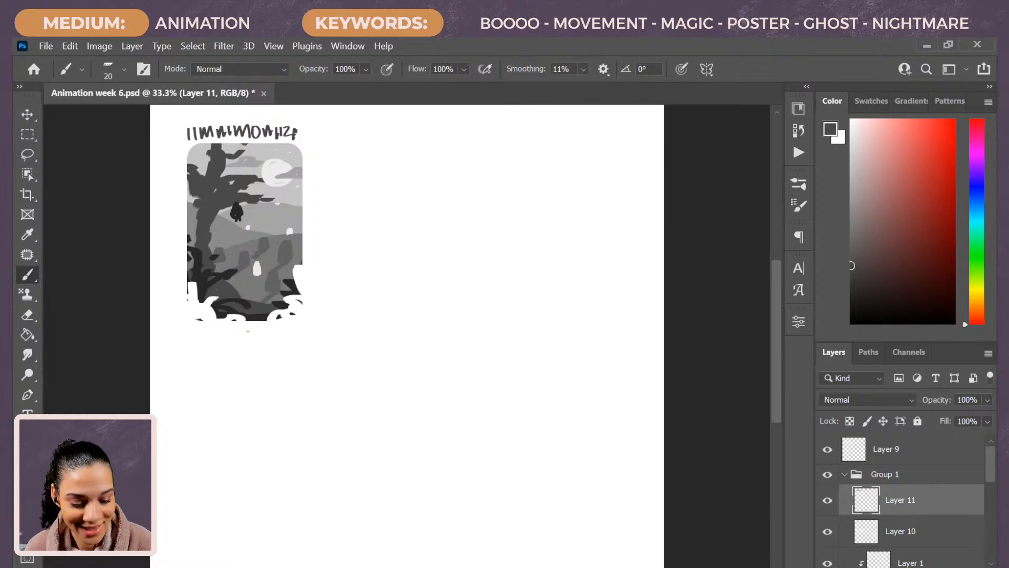
Scribble a short dark-grey placeholder caption below the scene and shift it slightly left to centre it
{"action": "mouse_move", "coordinate": [242, 326]}
{"action": "left_mouse_down"}
{"action": "mouse_move", "coordinate": [261, 328]}
{"action": "mouse_move", "coordinate": [243, 335]}
{"action": "left_mouse_up"}
{"action": "left_click_drag", "start_coordinate": [245, 329], "coordinate": [237, 333]}
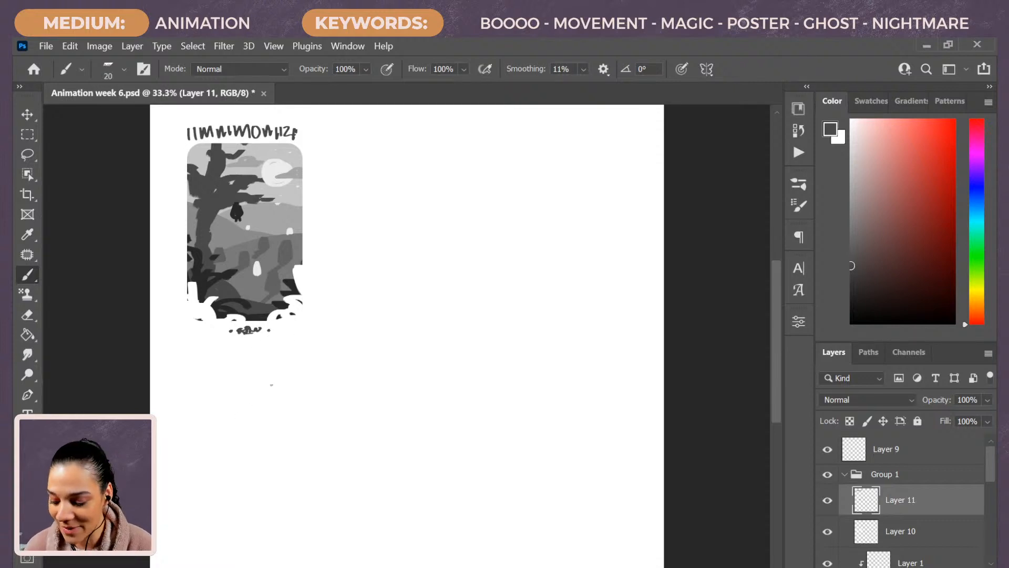
{"action": "key", "text": "l"}
{"action": "mouse_move", "coordinate": [277, 332]}
{"action": "left_mouse_down"}
{"action": "mouse_move", "coordinate": [220, 336]}
{"action": "mouse_move", "coordinate": [258, 345]}
{"action": "mouse_move", "coordinate": [250, 335]}
{"action": "left_mouse_up"}
{"action": "key", "text": "ctrl+t"}
{"action": "key", "text": "Return"}
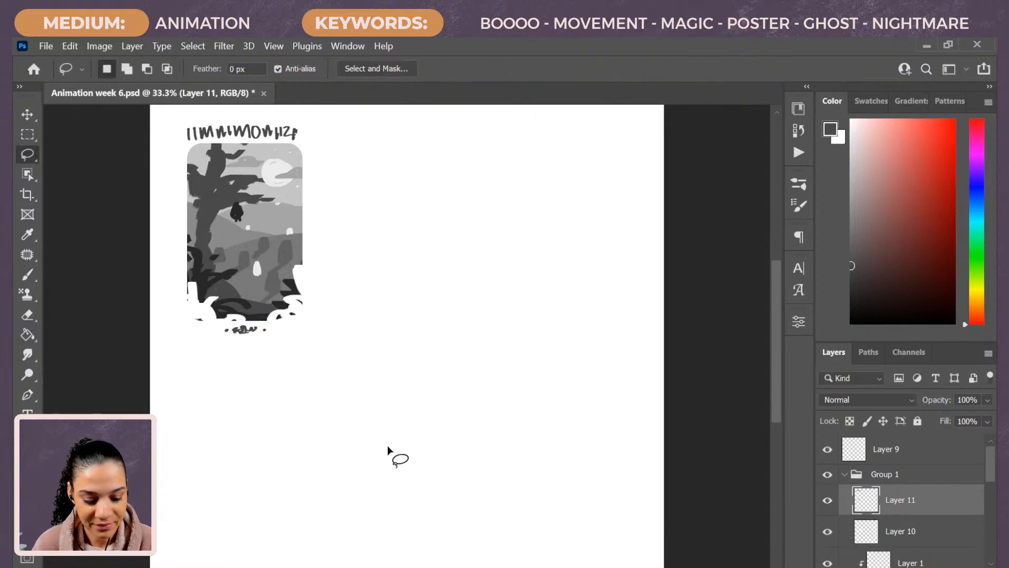
{"action": "key", "text": "ctrl+minus"}
{"action": "key", "text": "ctrl+minus"}
{"action": "key", "text": "ctrl+plus"}
{"action": "key", "text": "ctrl+plus"}
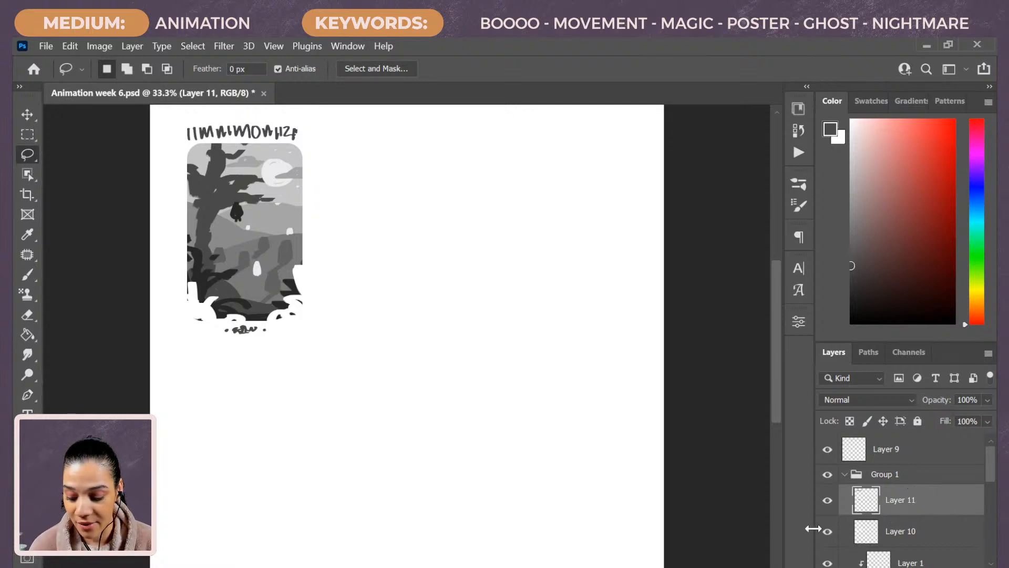
Try a near-white speech bubble lettered "Boo" between the two small ghosts on the hills, and undo it
{"action": "key", "text": "ctrl+plus"}
{"action": "key", "text": "ctrl+plus"}
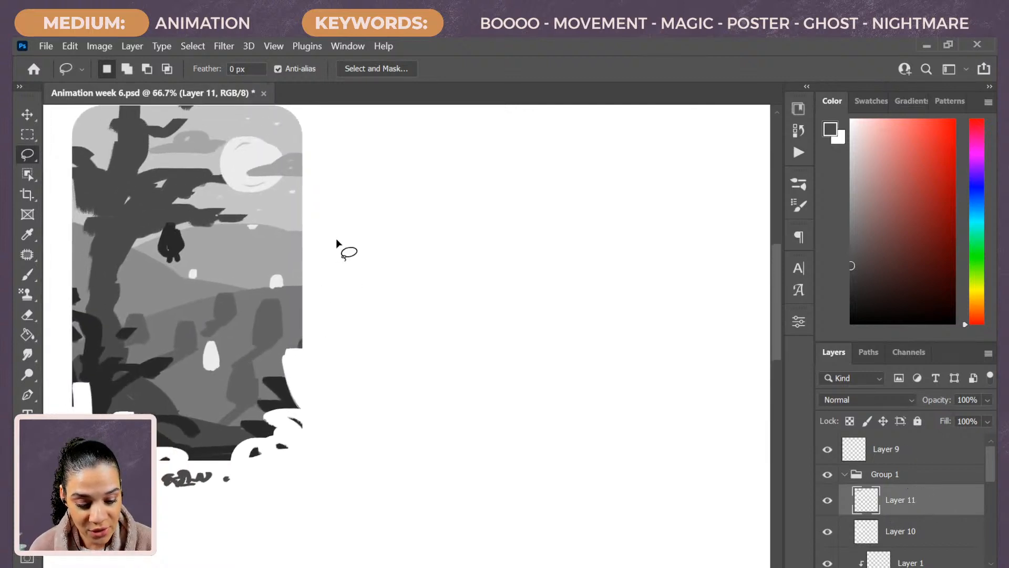
{"action": "key", "text": "b"}
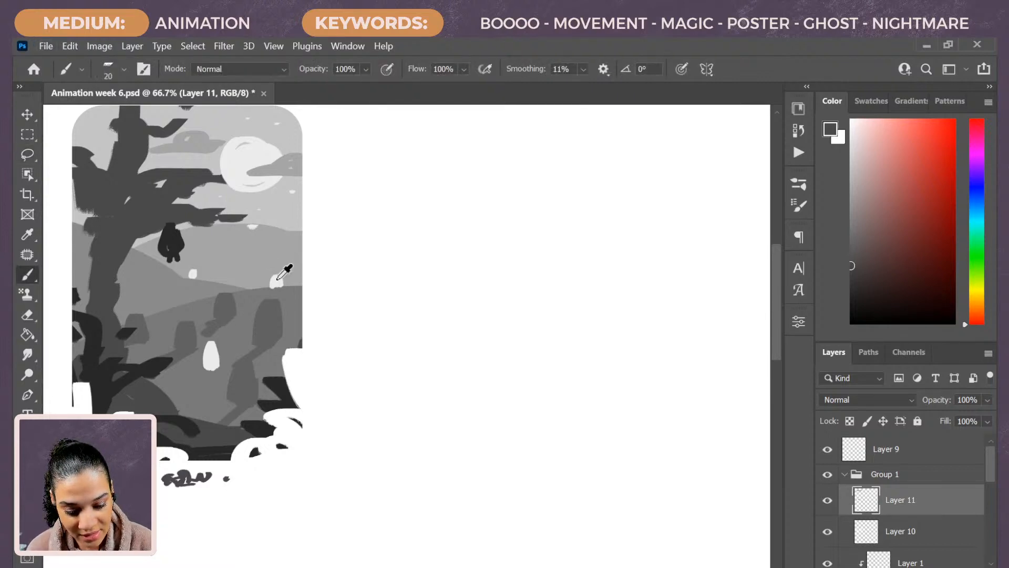
{"action": "left_click", "coordinate": [270, 268], "text": "alt"}
{"action": "left_click", "coordinate": [270, 268]}
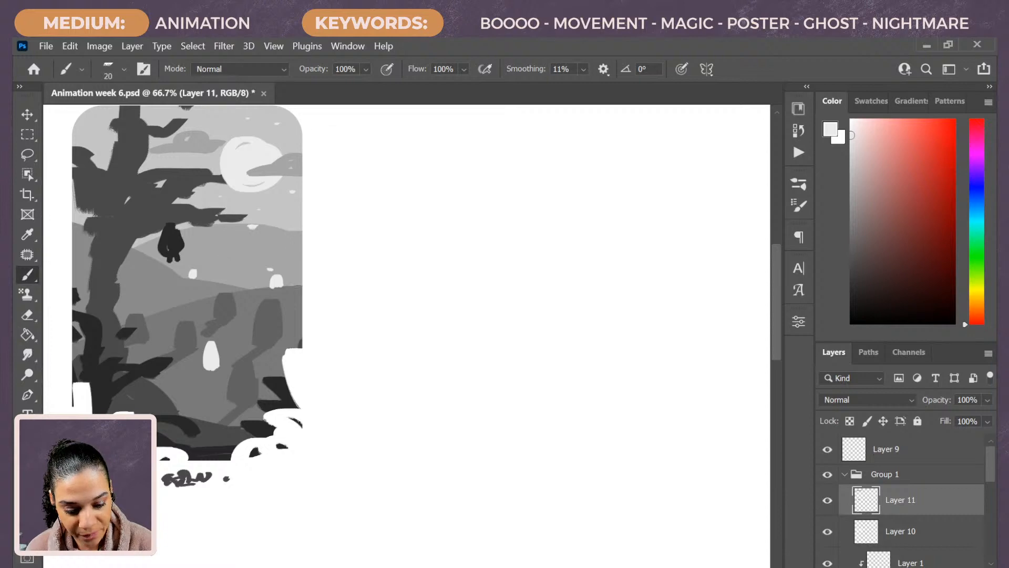
{"action": "mouse_move", "coordinate": [271, 270]}
{"action": "left_mouse_down"}
{"action": "mouse_move", "coordinate": [243, 245]}
{"action": "mouse_move", "coordinate": [240, 273]}
{"action": "mouse_move", "coordinate": [272, 271]}
{"action": "mouse_move", "coordinate": [220, 253]}
{"action": "mouse_move", "coordinate": [254, 258]}
{"action": "left_mouse_up"}
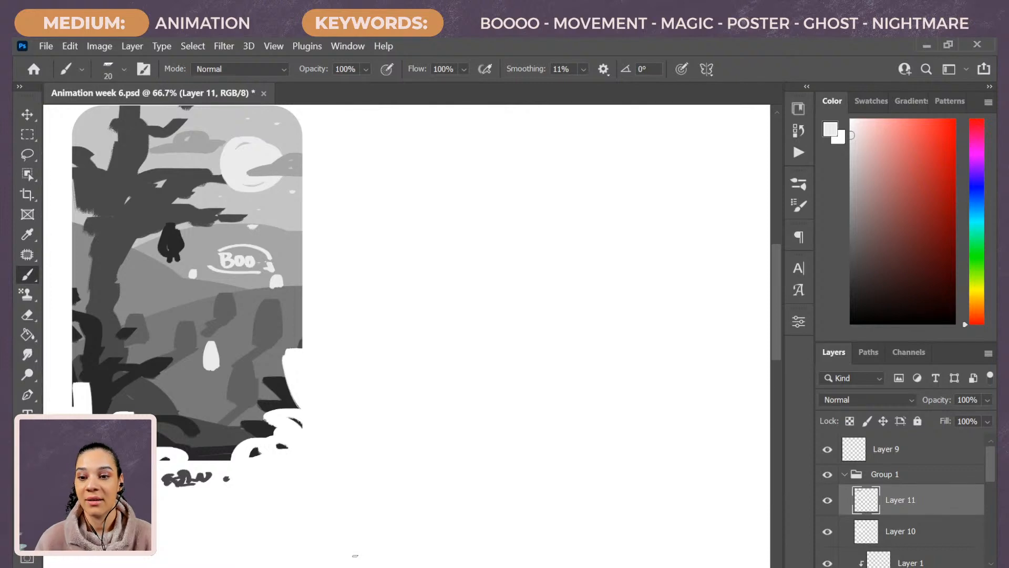
{"action": "key", "text": "ctrl+z"}
{"action": "key", "text": "ctrl+z"}
{"action": "key", "text": "ctrl+z"}
{"action": "key", "text": "ctrl+z"}
{"action": "key", "text": "ctrl+z"}
{"action": "key", "text": "ctrl+z"}
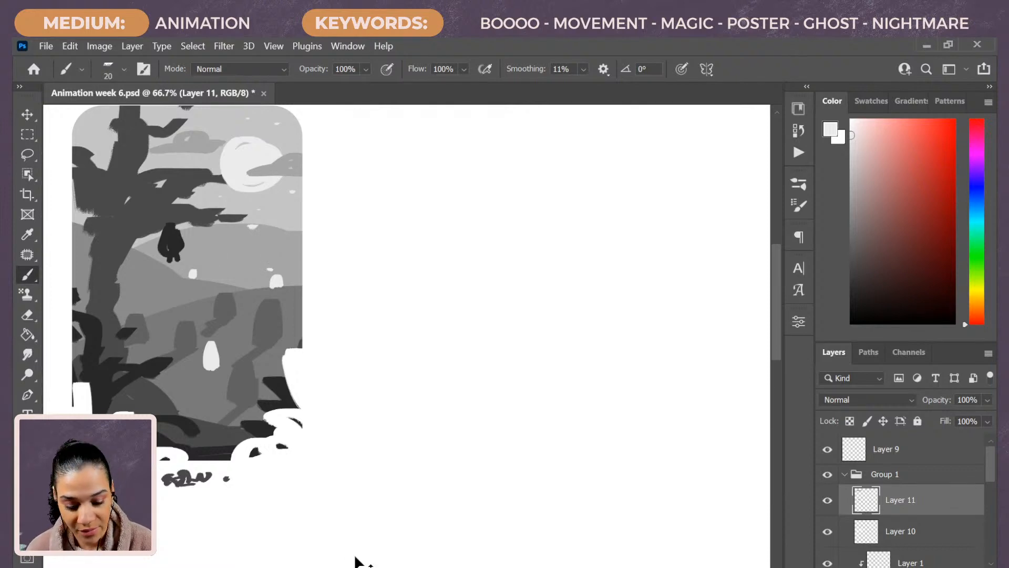
Hand-letter a thin near-white "Booo" with a wavy trail coming from the farthest ghost at brush size 8
{"action": "key", "text": "bracketleft"}
{"action": "key", "text": "bracketleft"}
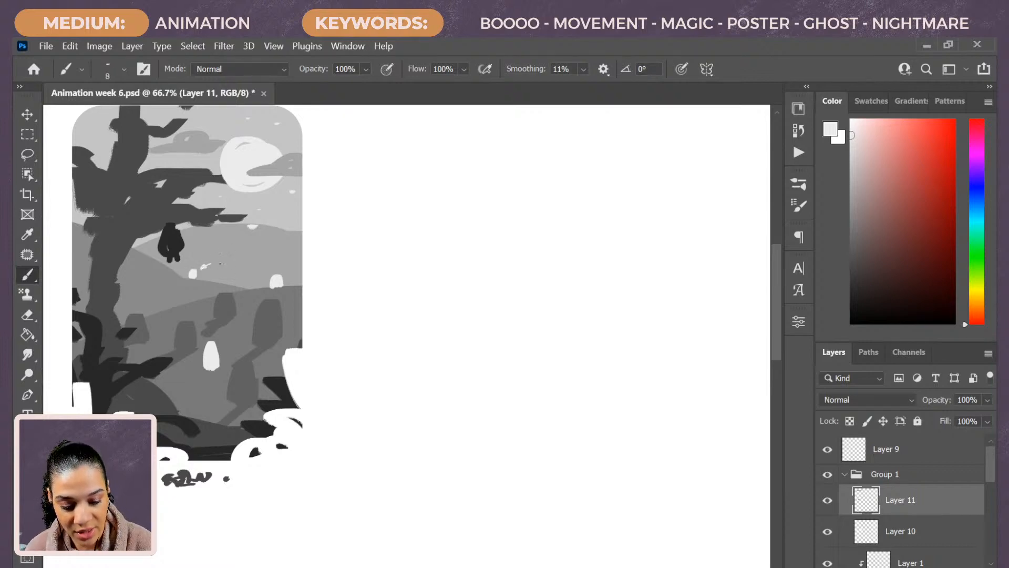
{"action": "left_click_drag", "start_coordinate": [201, 269], "coordinate": [221, 259]}
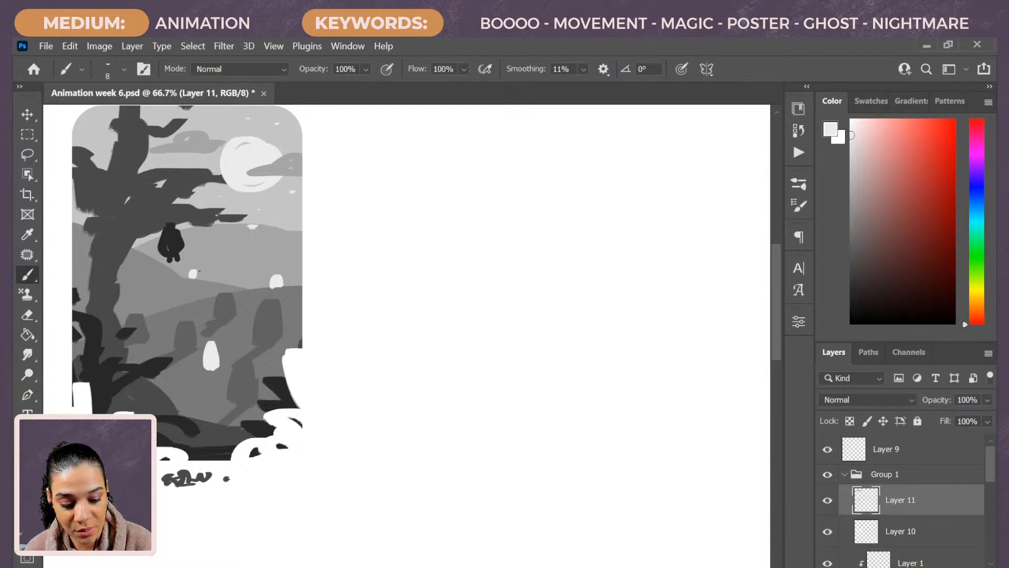
{"action": "mouse_move", "coordinate": [199, 271]}
{"action": "left_mouse_down"}
{"action": "mouse_move", "coordinate": [220, 244]}
{"action": "mouse_move", "coordinate": [225, 262]}
{"action": "mouse_move", "coordinate": [240, 257]}
{"action": "mouse_move", "coordinate": [219, 261]}
{"action": "mouse_move", "coordinate": [283, 257]}
{"action": "left_mouse_up"}
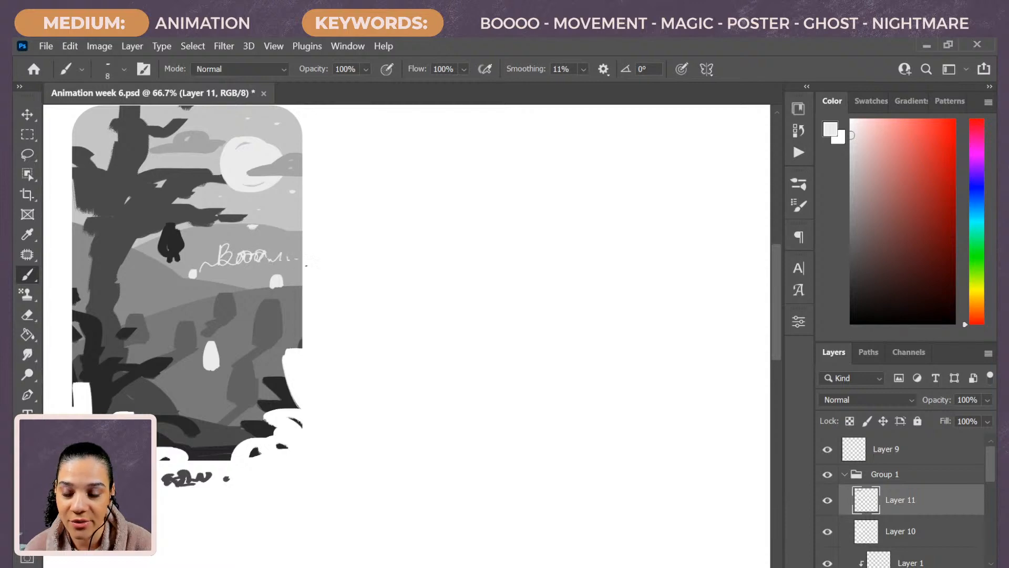
Undo the near-white "Booo" lettering and its wavy trail over the hills
{"action": "key", "text": "ctrl+z"}
{"action": "key", "text": "ctrl+z"}
{"action": "key", "text": "ctrl+z"}
{"action": "key", "text": "ctrl+z"}
{"action": "key", "text": "ctrl+z"}
{"action": "key", "text": "ctrl+z"}
{"action": "key", "text": "ctrl+z"}
{"action": "key", "text": "ctrl+z"}
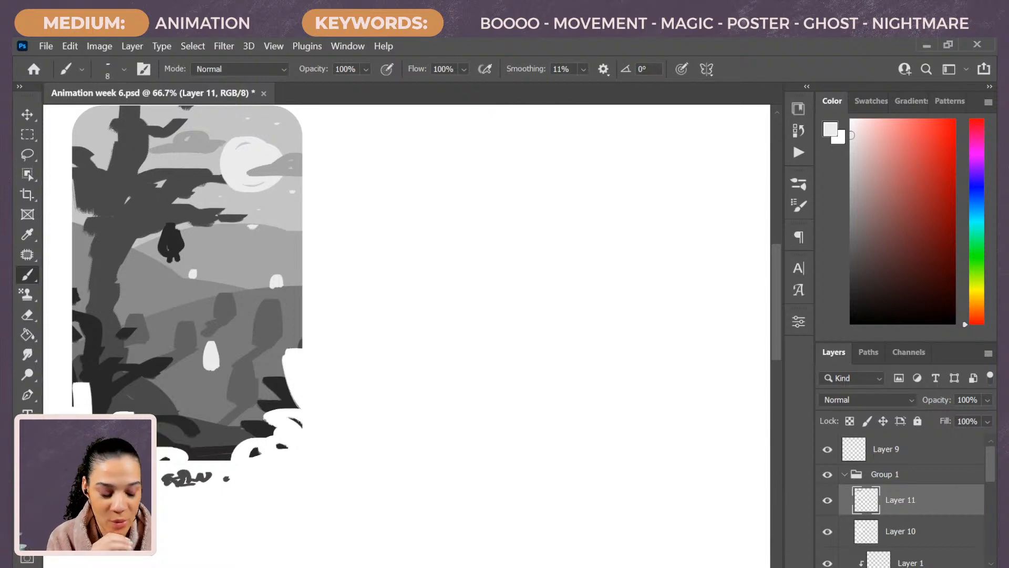
Collapse Group 1 and, on Layer 9, paint a solid near-black ghost with a scalloped hem beside the first scene, outlined at brush size 90
{"action": "left_click", "coordinate": [844, 474]}
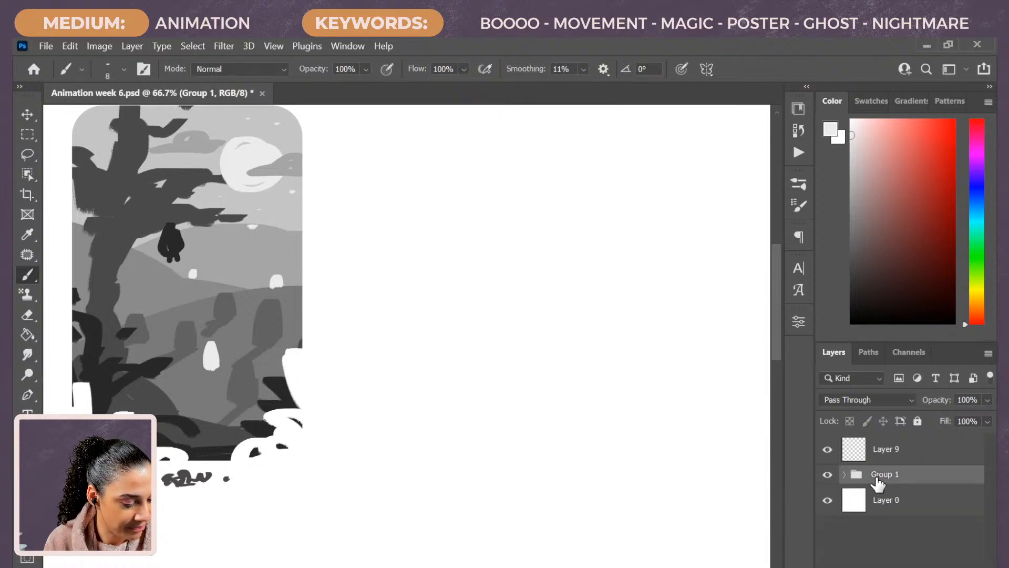
{"action": "left_click", "coordinate": [926, 451]}
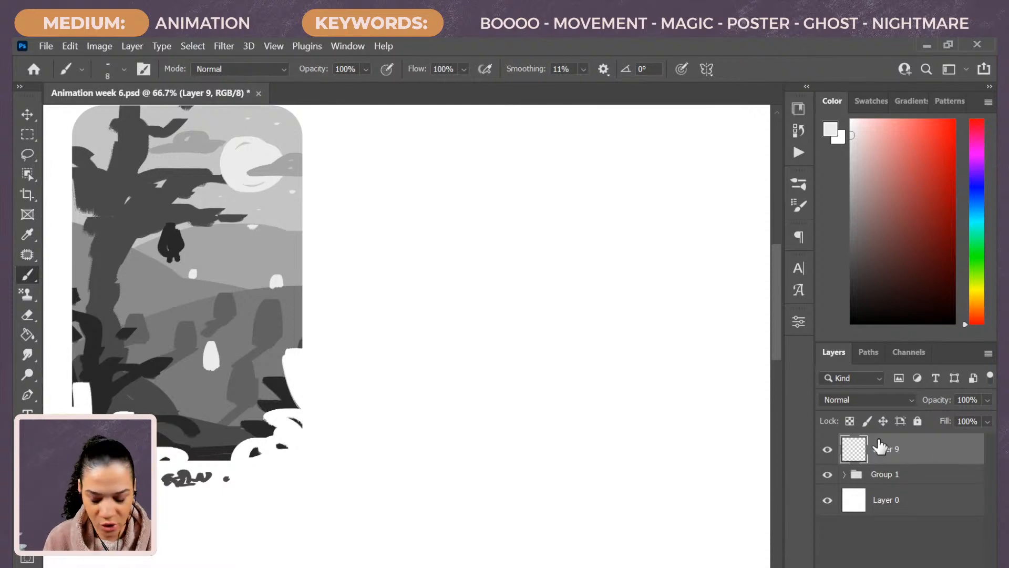
{"action": "key", "text": "ctrl+minus"}
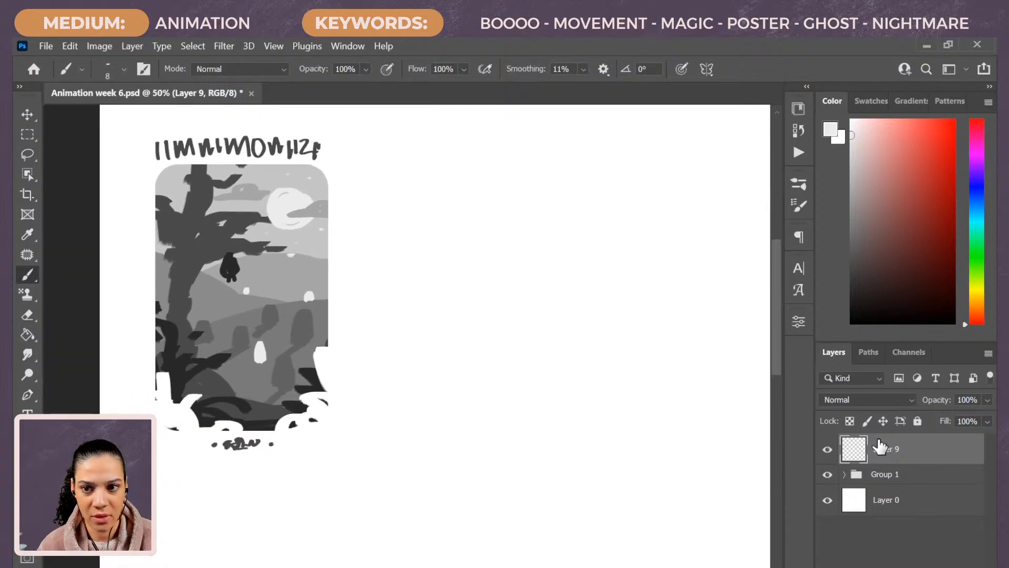
{"action": "key", "text": "ctrl+minus"}
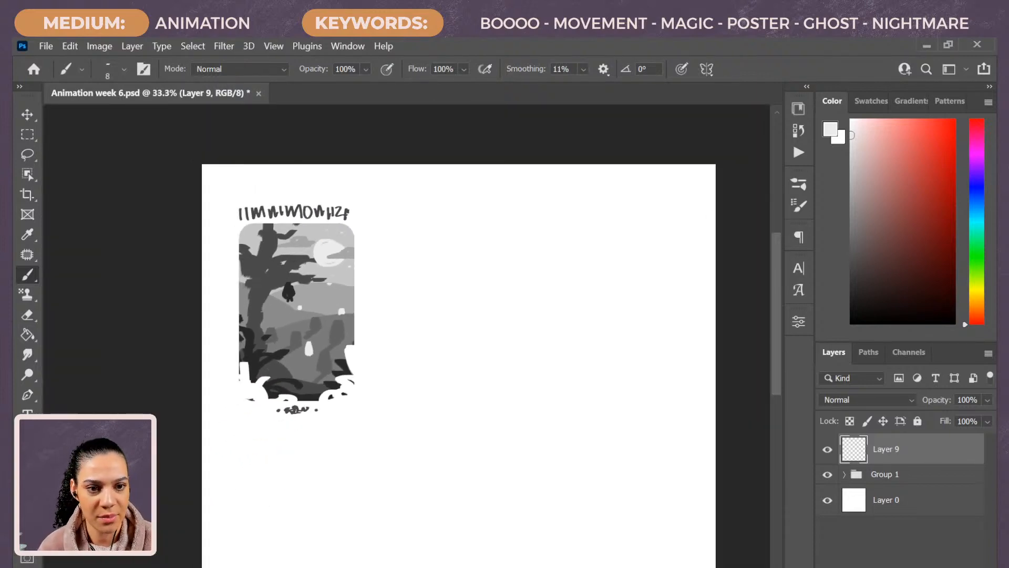
{"action": "key", "text": "ctrl+plus"}
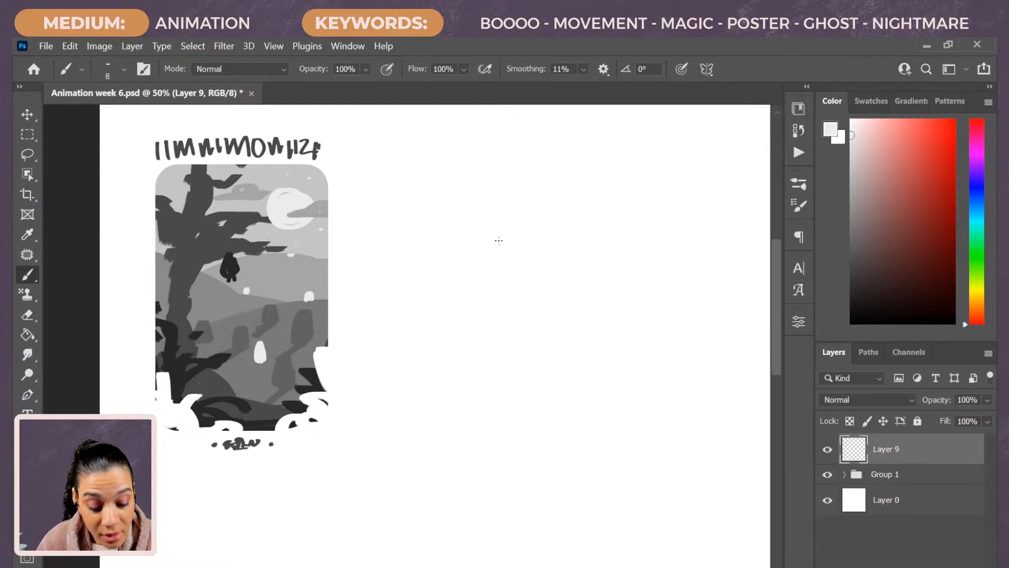
{"action": "left_click", "coordinate": [170, 343], "text": "alt"}
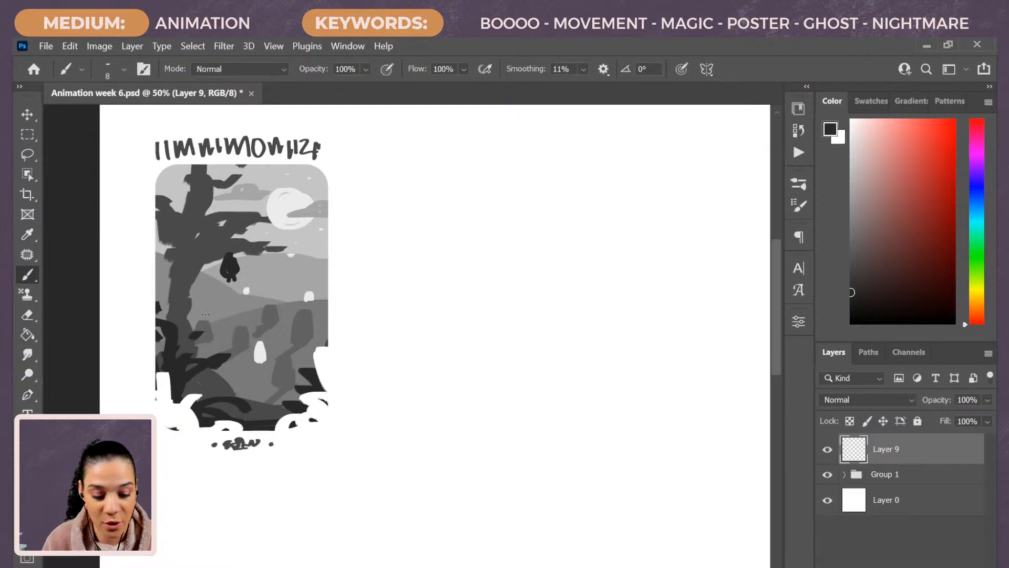
{"action": "key", "text": "bracketright"}
{"action": "key", "text": "bracketright"}
{"action": "key", "text": "bracketright"}
{"action": "key", "text": "bracketright"}
{"action": "key", "text": "bracketright"}
{"action": "key", "text": "bracketright"}
{"action": "key", "text": "bracketright"}
{"action": "key", "text": "bracketright"}
{"action": "key", "text": "bracketright"}
{"action": "key", "text": "bracketright"}
{"action": "key", "text": "bracketright"}
{"action": "key", "text": "bracketright"}
{"action": "key", "text": "bracketright"}
{"action": "key", "text": "bracketright"}
{"action": "key", "text": "bracketright"}
{"action": "key", "text": "bracketright"}
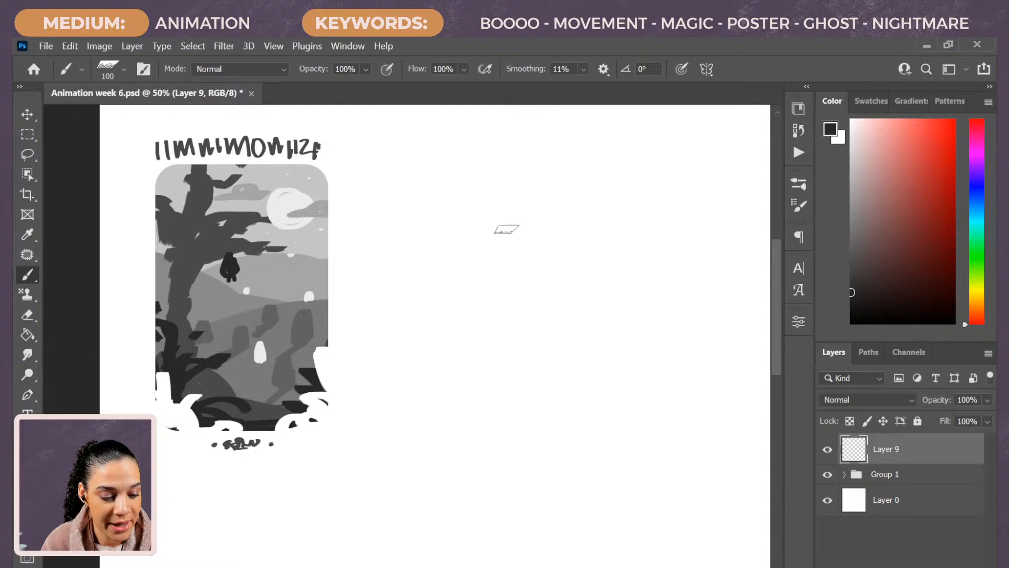
{"action": "key", "text": "bracketleft"}
{"action": "key", "text": "bracketleft"}
{"action": "key", "text": "bracketleft"}
{"action": "mouse_move", "coordinate": [576, 161]}
{"action": "left_mouse_down"}
{"action": "mouse_move", "coordinate": [525, 160]}
{"action": "mouse_move", "coordinate": [492, 358]}
{"action": "left_mouse_up"}
{"action": "mouse_move", "coordinate": [530, 170]}
{"action": "left_mouse_down"}
{"action": "mouse_move", "coordinate": [563, 157]}
{"action": "mouse_move", "coordinate": [604, 300]}
{"action": "mouse_move", "coordinate": [605, 215]}
{"action": "mouse_move", "coordinate": [617, 364]}
{"action": "mouse_move", "coordinate": [603, 214]}
{"action": "mouse_move", "coordinate": [533, 152]}
{"action": "mouse_move", "coordinate": [486, 342]}
{"action": "mouse_move", "coordinate": [488, 391]}
{"action": "left_mouse_up"}
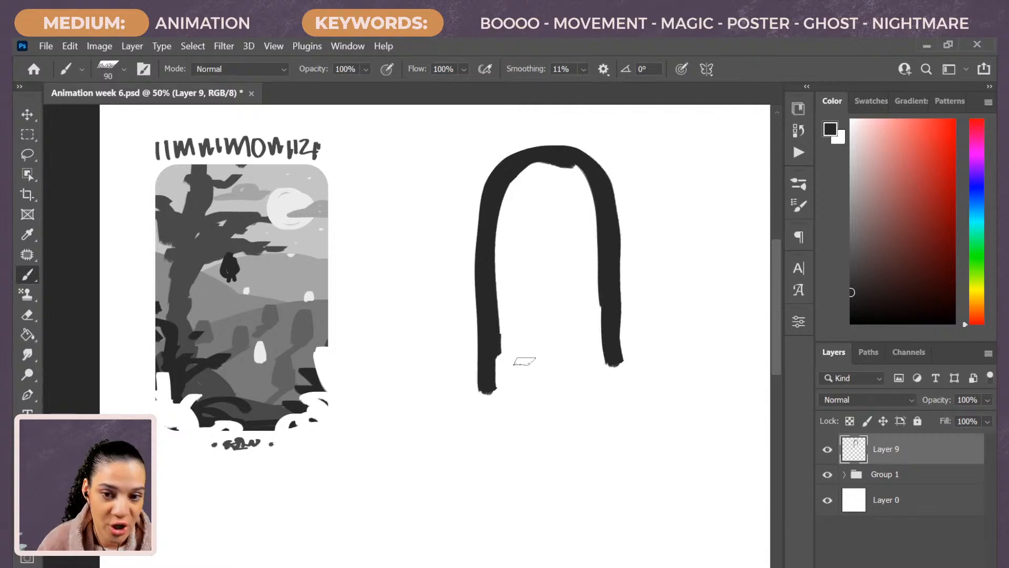
{"action": "left_click_drag", "start_coordinate": [612, 335], "coordinate": [615, 382]}
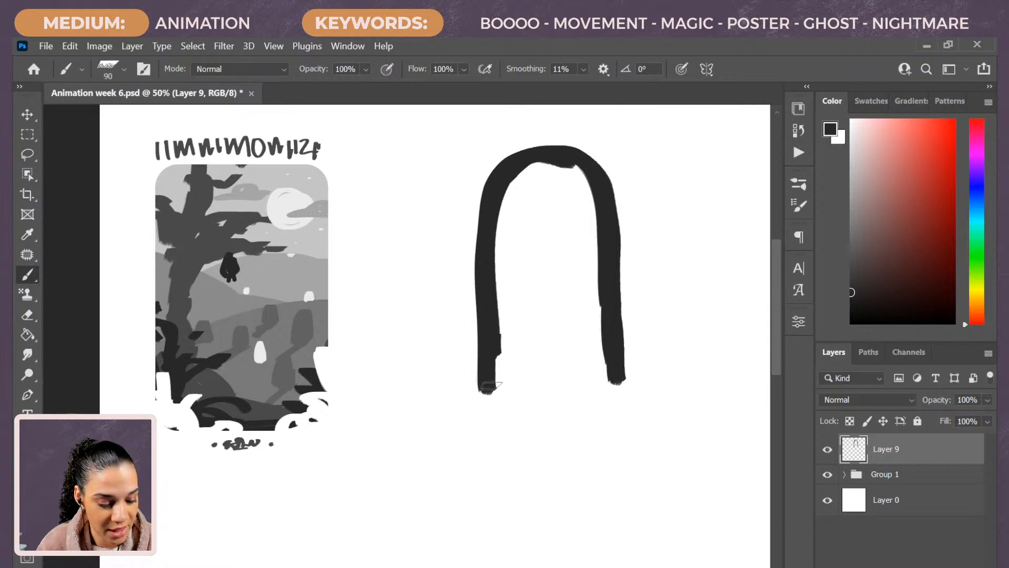
{"action": "mouse_move", "coordinate": [492, 386]}
{"action": "left_mouse_down"}
{"action": "mouse_move", "coordinate": [557, 364]}
{"action": "mouse_move", "coordinate": [576, 387]}
{"action": "mouse_move", "coordinate": [587, 360]}
{"action": "mouse_move", "coordinate": [617, 378]}
{"action": "left_mouse_up"}
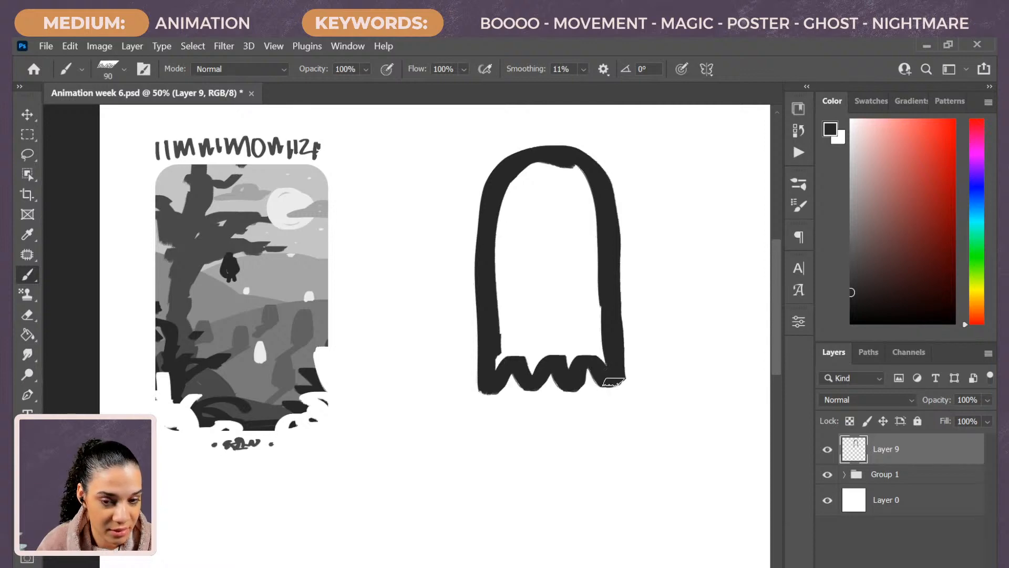
{"action": "mouse_move", "coordinate": [498, 337]}
{"action": "left_mouse_down"}
{"action": "mouse_move", "coordinate": [532, 361]}
{"action": "mouse_move", "coordinate": [530, 375]}
{"action": "mouse_move", "coordinate": [547, 338]}
{"action": "mouse_move", "coordinate": [567, 336]}
{"action": "mouse_move", "coordinate": [572, 364]}
{"action": "mouse_move", "coordinate": [580, 337]}
{"action": "mouse_move", "coordinate": [601, 351]}
{"action": "mouse_move", "coordinate": [587, 336]}
{"action": "mouse_move", "coordinate": [595, 229]}
{"action": "mouse_move", "coordinate": [579, 234]}
{"action": "mouse_move", "coordinate": [579, 176]}
{"action": "mouse_move", "coordinate": [539, 180]}
{"action": "mouse_move", "coordinate": [531, 198]}
{"action": "mouse_move", "coordinate": [540, 168]}
{"action": "mouse_move", "coordinate": [511, 307]}
{"action": "mouse_move", "coordinate": [502, 272]}
{"action": "mouse_move", "coordinate": [495, 357]}
{"action": "mouse_move", "coordinate": [587, 321]}
{"action": "mouse_move", "coordinate": [535, 324]}
{"action": "mouse_move", "coordinate": [524, 299]}
{"action": "mouse_move", "coordinate": [550, 263]}
{"action": "mouse_move", "coordinate": [584, 275]}
{"action": "mouse_move", "coordinate": [558, 187]}
{"action": "mouse_move", "coordinate": [516, 204]}
{"action": "mouse_move", "coordinate": [522, 280]}
{"action": "mouse_move", "coordinate": [504, 228]}
{"action": "mouse_move", "coordinate": [512, 333]}
{"action": "mouse_move", "coordinate": [529, 203]}
{"action": "left_mouse_up"}
{"action": "mouse_move", "coordinate": [506, 279]}
{"action": "left_mouse_down"}
{"action": "mouse_move", "coordinate": [515, 319]}
{"action": "mouse_move", "coordinate": [558, 278]}
{"action": "mouse_move", "coordinate": [571, 301]}
{"action": "mouse_move", "coordinate": [522, 281]}
{"action": "mouse_move", "coordinate": [576, 295]}
{"action": "mouse_move", "coordinate": [572, 324]}
{"action": "mouse_move", "coordinate": [477, 334]}
{"action": "left_mouse_up"}
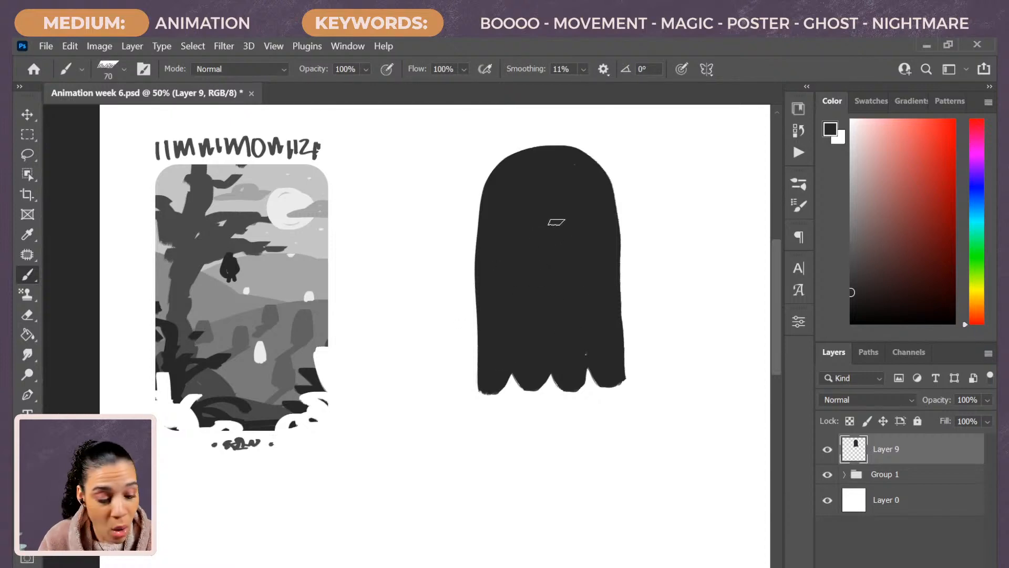
Straighten and widen the ghost's sides and raise its domed head at brush size 45, filling the gaps with a larger brush
{"action": "key", "text": "bracketleft"}
{"action": "key", "text": "bracketleft"}
{"action": "key", "text": "bracketleft"}
{"action": "key", "text": "bracketleft"}
{"action": "mouse_move", "coordinate": [547, 145]}
{"action": "left_mouse_down"}
{"action": "mouse_move", "coordinate": [521, 146]}
{"action": "mouse_move", "coordinate": [478, 262]}
{"action": "mouse_move", "coordinate": [485, 349]}
{"action": "left_mouse_up"}
{"action": "left_click_drag", "start_coordinate": [476, 176], "coordinate": [475, 389]}
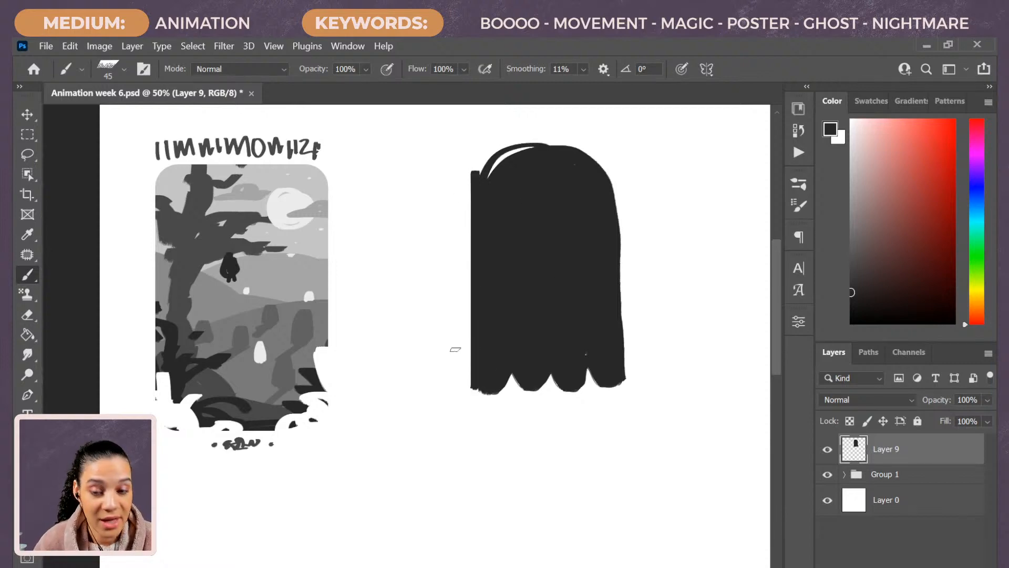
{"action": "mouse_move", "coordinate": [473, 176]}
{"action": "left_mouse_down"}
{"action": "mouse_move", "coordinate": [493, 146]}
{"action": "mouse_move", "coordinate": [556, 134]}
{"action": "mouse_move", "coordinate": [605, 165]}
{"action": "mouse_move", "coordinate": [624, 367]}
{"action": "left_mouse_up"}
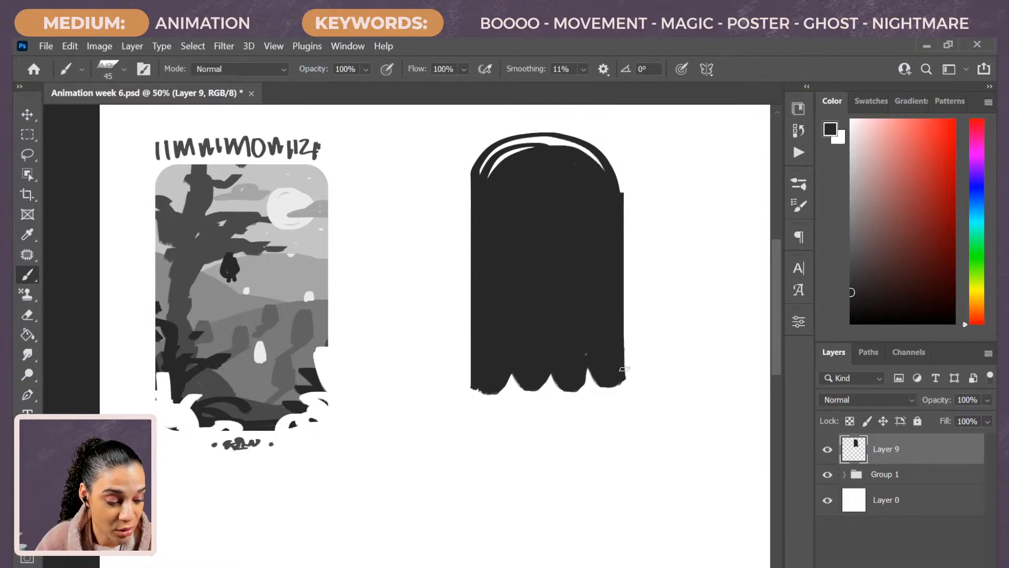
{"action": "mouse_move", "coordinate": [621, 197]}
{"action": "left_mouse_down"}
{"action": "mouse_move", "coordinate": [612, 156]}
{"action": "mouse_move", "coordinate": [580, 128]}
{"action": "mouse_move", "coordinate": [510, 128]}
{"action": "mouse_move", "coordinate": [507, 183]}
{"action": "mouse_move", "coordinate": [507, 135]}
{"action": "mouse_move", "coordinate": [484, 168]}
{"action": "left_mouse_up"}
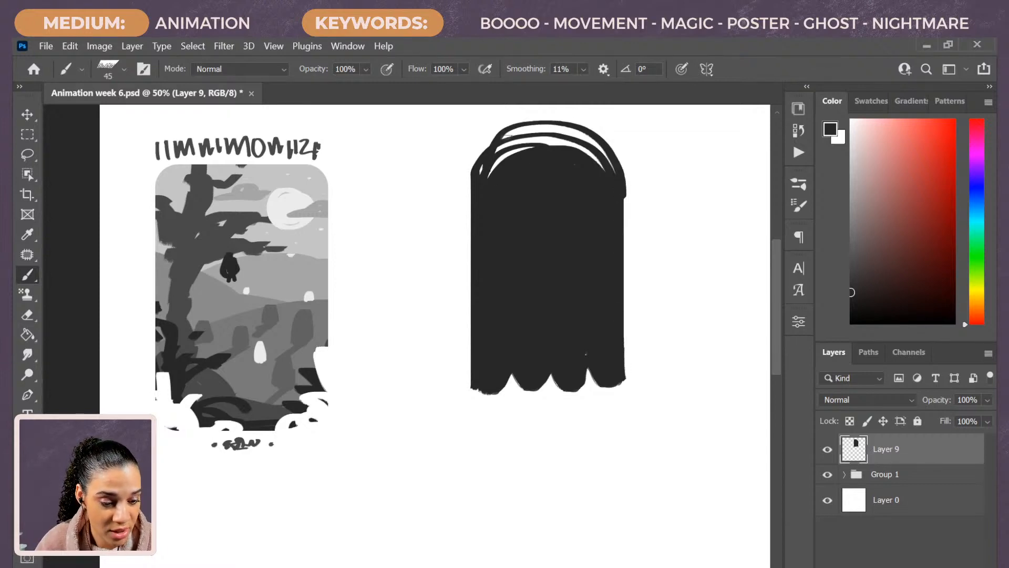
{"action": "mouse_move", "coordinate": [506, 136]}
{"action": "left_mouse_down"}
{"action": "mouse_move", "coordinate": [481, 172]}
{"action": "mouse_move", "coordinate": [557, 140]}
{"action": "mouse_move", "coordinate": [599, 152]}
{"action": "mouse_move", "coordinate": [557, 134]}
{"action": "mouse_move", "coordinate": [502, 138]}
{"action": "mouse_move", "coordinate": [559, 145]}
{"action": "mouse_move", "coordinate": [547, 131]}
{"action": "mouse_move", "coordinate": [525, 137]}
{"action": "mouse_move", "coordinate": [459, 202]}
{"action": "left_mouse_up"}
{"action": "key", "text": "bracketright"}
{"action": "key", "text": "bracketright"}
{"action": "key", "text": "bracketright"}
{"action": "key", "text": "bracketright"}
Erase three rounded notches into the ghost's hem at eraser size 175, and shift the ghost slightly down
{"action": "key", "text": "e"}
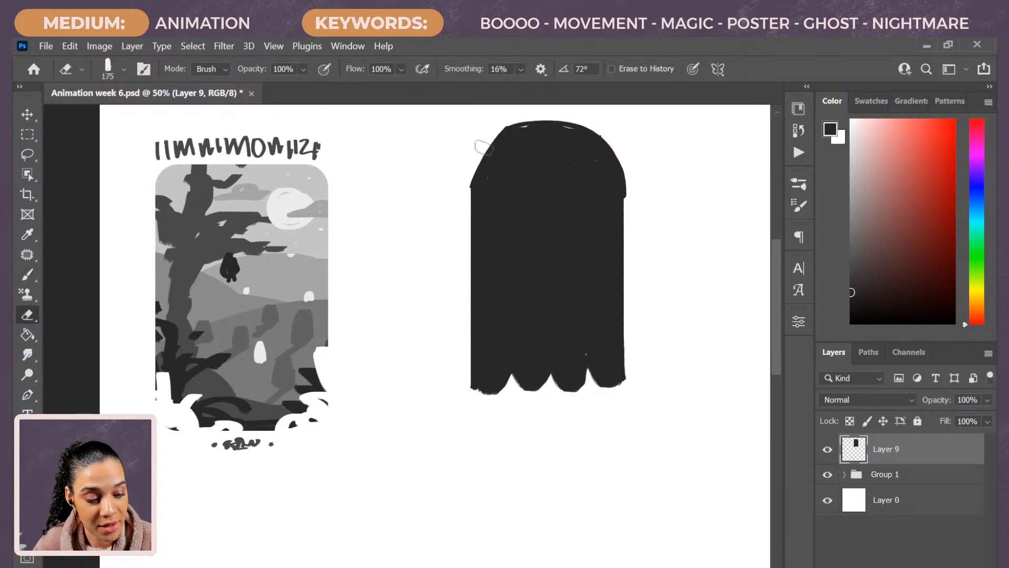
{"action": "mouse_move", "coordinate": [528, 403]}
{"action": "left_mouse_down"}
{"action": "mouse_move", "coordinate": [495, 395]}
{"action": "mouse_move", "coordinate": [502, 381]}
{"action": "mouse_move", "coordinate": [520, 406]}
{"action": "mouse_move", "coordinate": [590, 384]}
{"action": "mouse_move", "coordinate": [547, 395]}
{"action": "mouse_move", "coordinate": [551, 377]}
{"action": "mouse_move", "coordinate": [591, 394]}
{"action": "left_mouse_up"}
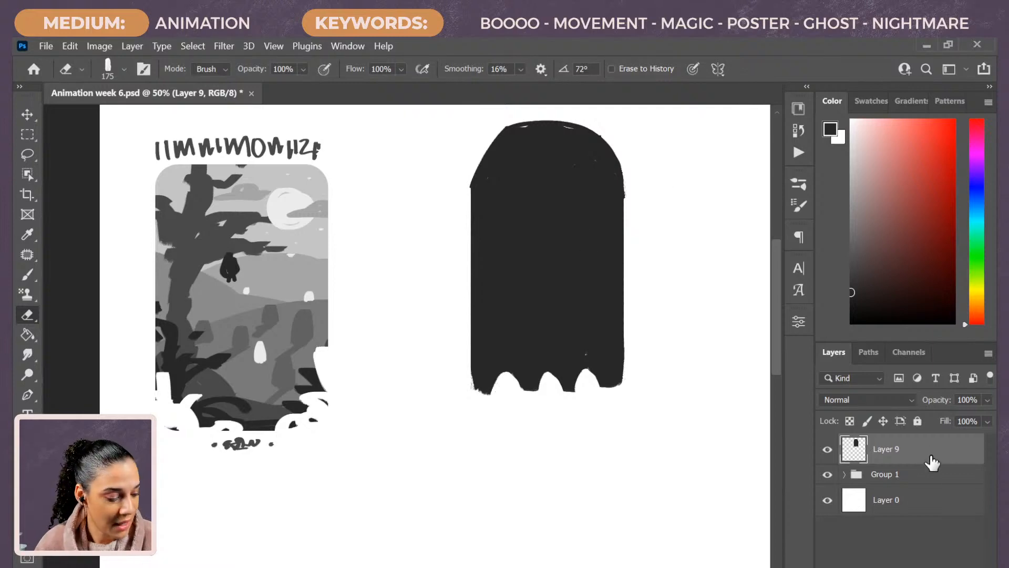
{"action": "left_click_drag", "start_coordinate": [574, 252], "coordinate": [570, 285]}
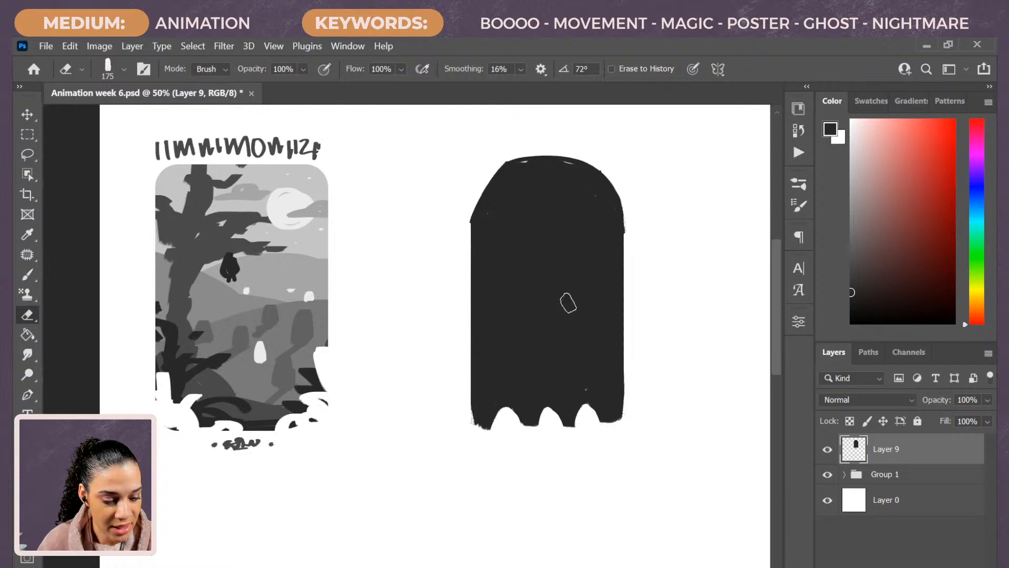
Hand-letter "BOOOOO" in near-black beneath the ghost's hem at brush size 45, across the ghost's full width
{"action": "key", "text": "b"}
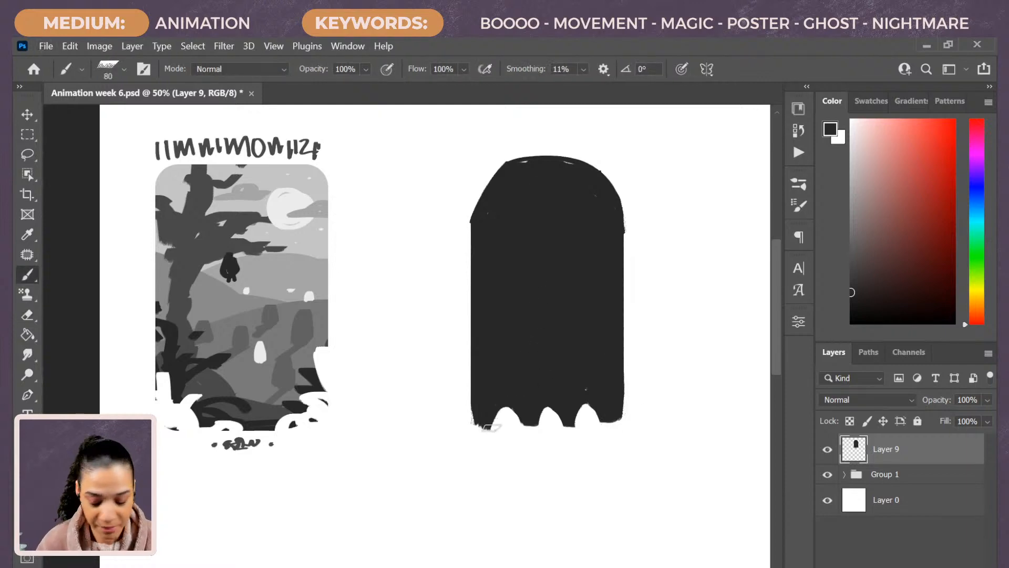
{"action": "key", "text": "bracketleft"}
{"action": "key", "text": "bracketleft"}
{"action": "key", "text": "bracketleft"}
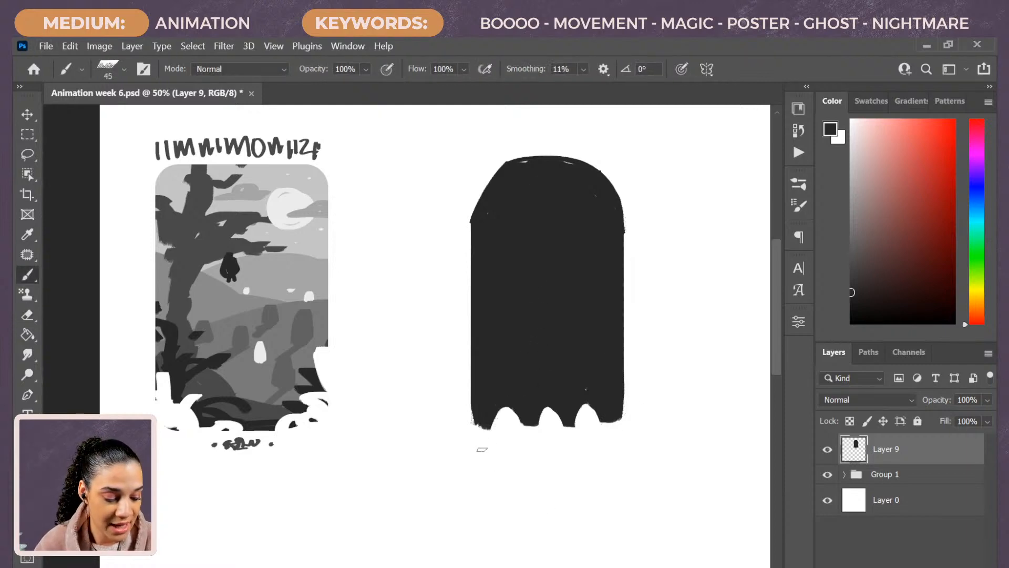
{"action": "mouse_move", "coordinate": [479, 440]}
{"action": "left_mouse_down"}
{"action": "mouse_move", "coordinate": [479, 471]}
{"action": "mouse_move", "coordinate": [517, 443]}
{"action": "mouse_move", "coordinate": [556, 460]}
{"action": "mouse_move", "coordinate": [568, 442]}
{"action": "left_mouse_up"}
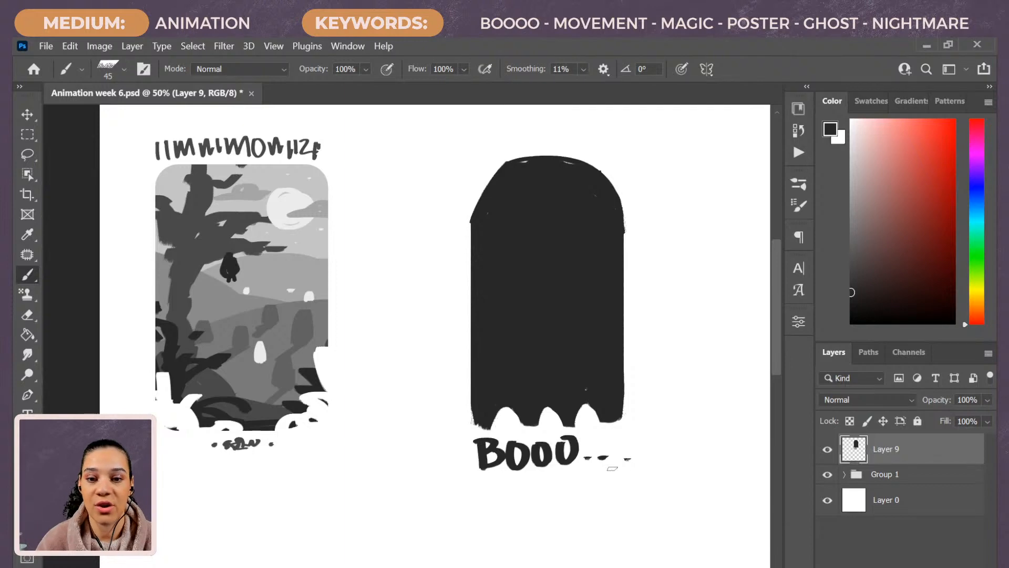
{"action": "mouse_move", "coordinate": [596, 442]}
{"action": "left_mouse_down"}
{"action": "mouse_move", "coordinate": [581, 455]}
{"action": "mouse_move", "coordinate": [610, 462]}
{"action": "left_mouse_up"}
{"action": "left_click_drag", "start_coordinate": [610, 461], "coordinate": [631, 445]}
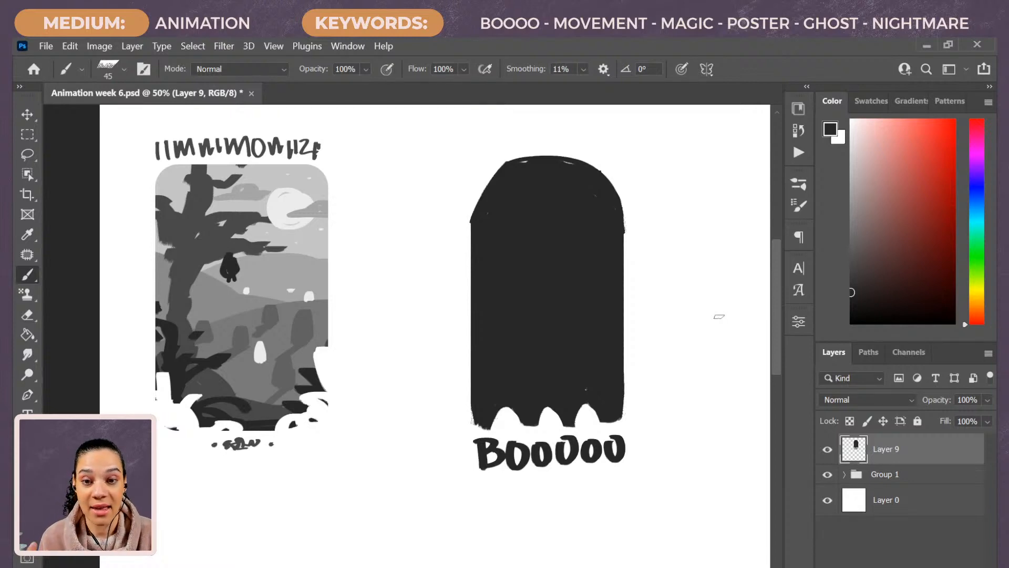
{"action": "mouse_move", "coordinate": [600, 461]}
{"action": "left_mouse_down"}
{"action": "mouse_move", "coordinate": [593, 464]}
{"action": "mouse_move", "coordinate": [626, 454]}
{"action": "left_mouse_up"}
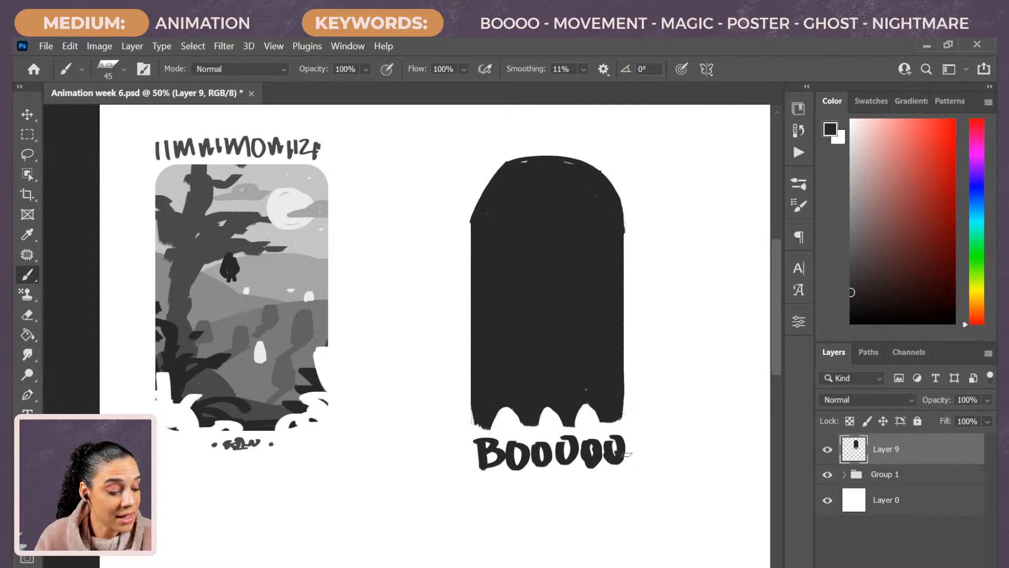
Lasso the ghost and its lettering, enlarge them to about 272% width and 201% height, centre them on the canvas, and deselect
{"action": "key", "text": "l"}
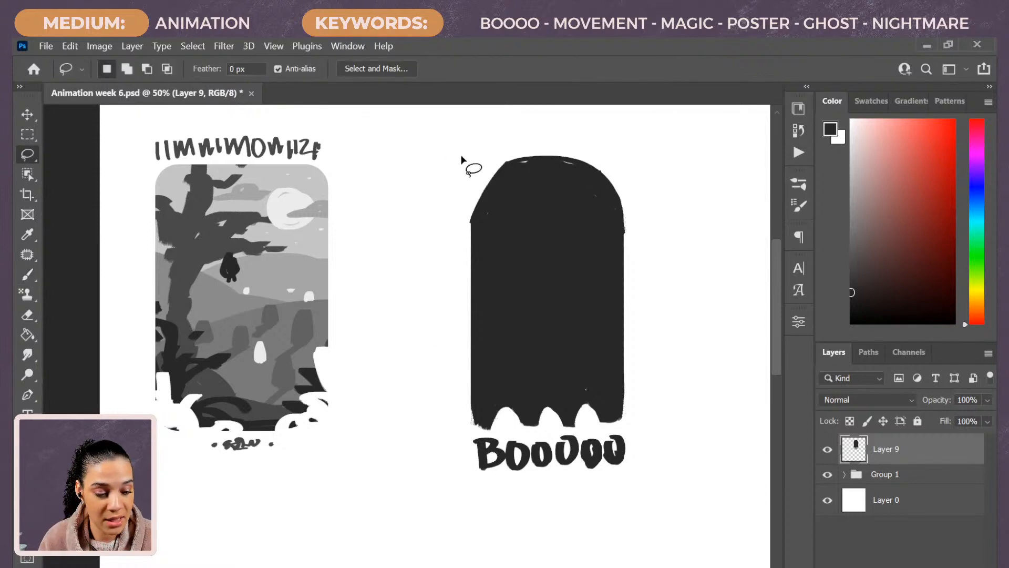
{"action": "mouse_move", "coordinate": [468, 163]}
{"action": "left_mouse_down"}
{"action": "mouse_move", "coordinate": [634, 154]}
{"action": "mouse_move", "coordinate": [450, 189]}
{"action": "left_mouse_up"}
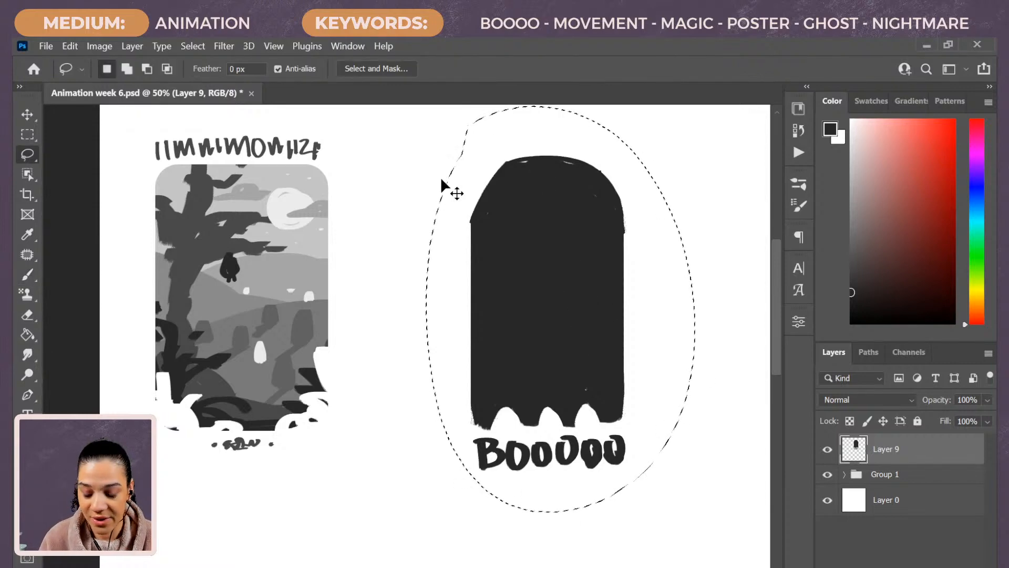
{"action": "key", "text": "ctrl+minus"}
{"action": "key", "text": "ctrl+minus"}
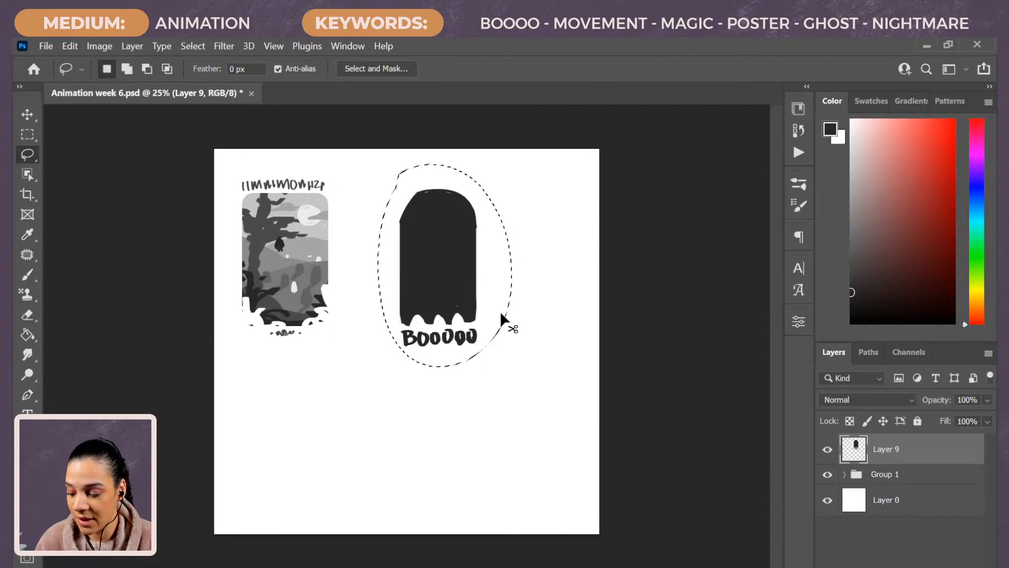
{"action": "key", "text": "ctrl+t"}
{"action": "mouse_move", "coordinate": [510, 265]}
{"action": "left_mouse_down"}
{"action": "mouse_move", "coordinate": [612, 268]}
{"action": "mouse_move", "coordinate": [590, 265]}
{"action": "left_mouse_up"}
{"action": "left_click_drag", "start_coordinate": [484, 163], "coordinate": [484, 127]}
{"action": "left_click_drag", "start_coordinate": [502, 203], "coordinate": [395, 252]}
{"action": "left_click_drag", "start_coordinate": [476, 418], "coordinate": [568, 493]}
{"action": "left_click_drag", "start_coordinate": [468, 381], "coordinate": [514, 416]}
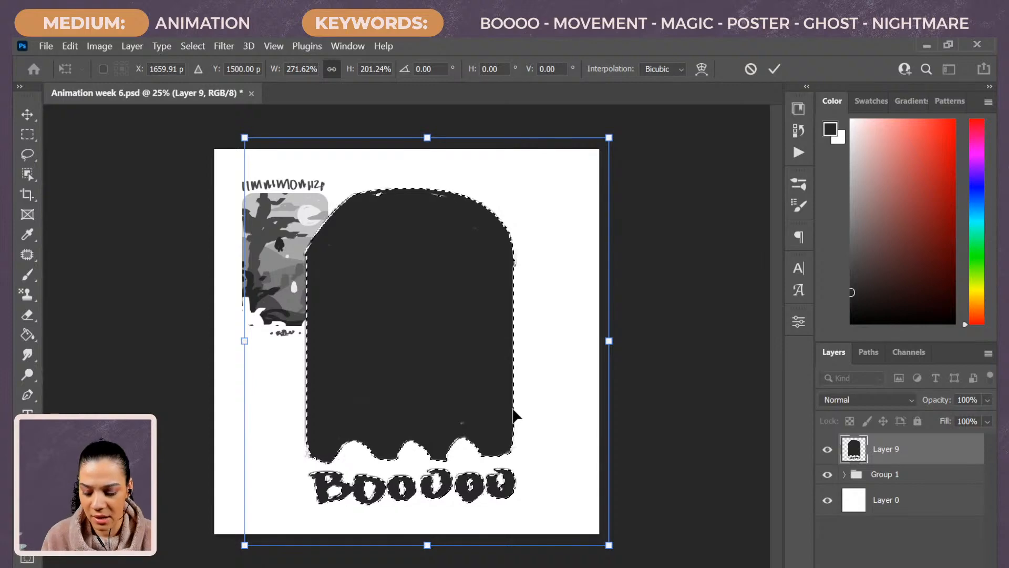
{"action": "key", "text": "Return"}
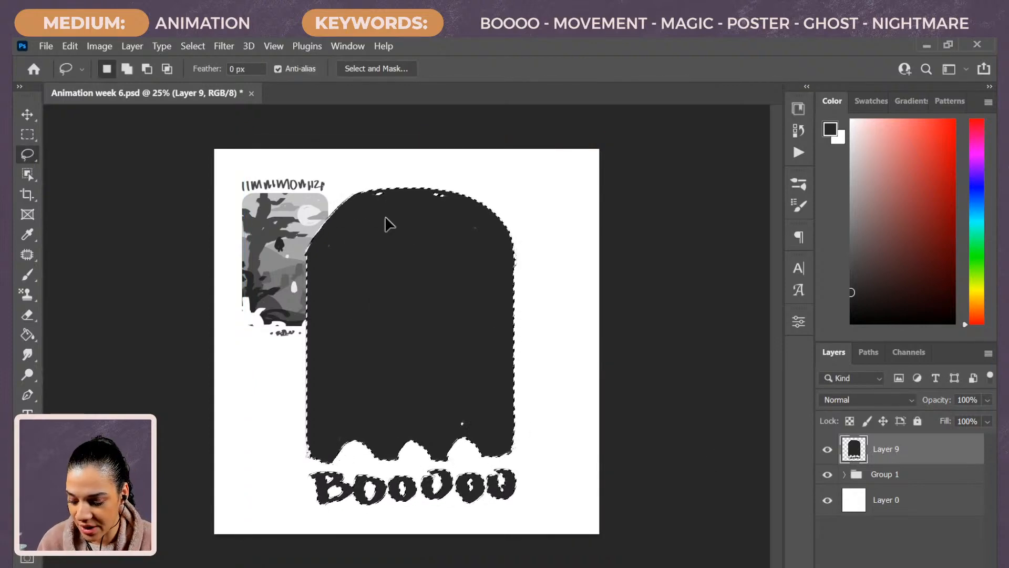
{"action": "key", "text": "ctrl+d"}
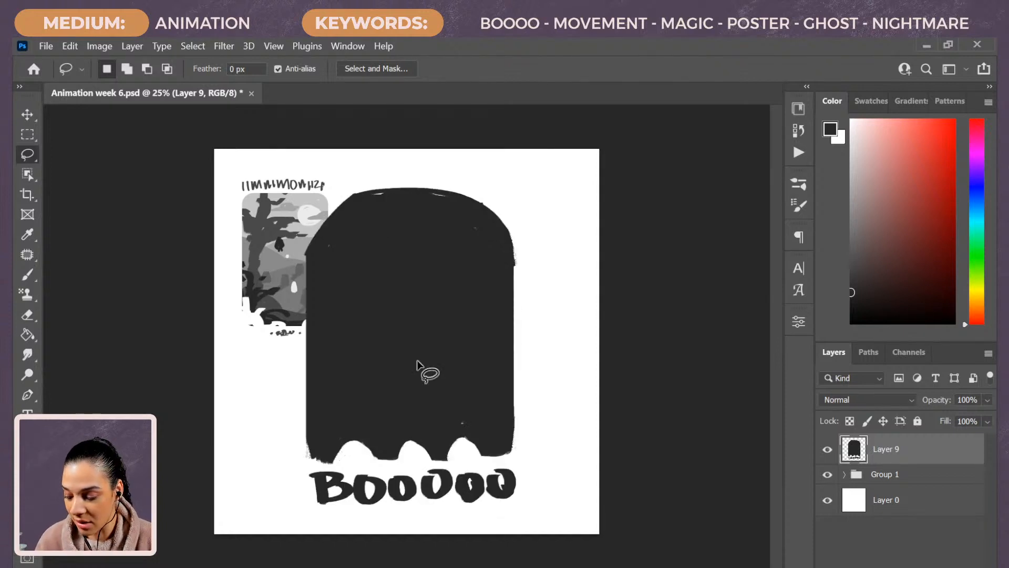
Round out the left shoulder of the enlarged ghost with a near-black brush stroke at size 45
{"action": "key", "text": "c"}
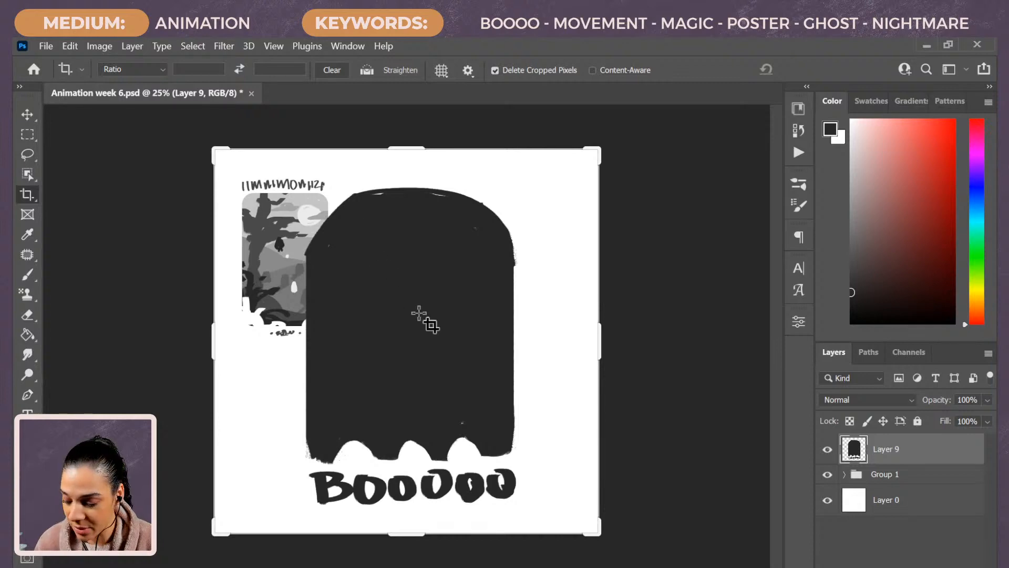
{"action": "key", "text": "b"}
{"action": "mouse_move", "coordinate": [356, 193]}
{"action": "left_mouse_down"}
{"action": "mouse_move", "coordinate": [310, 243]}
{"action": "mouse_move", "coordinate": [322, 225]}
{"action": "left_mouse_up"}
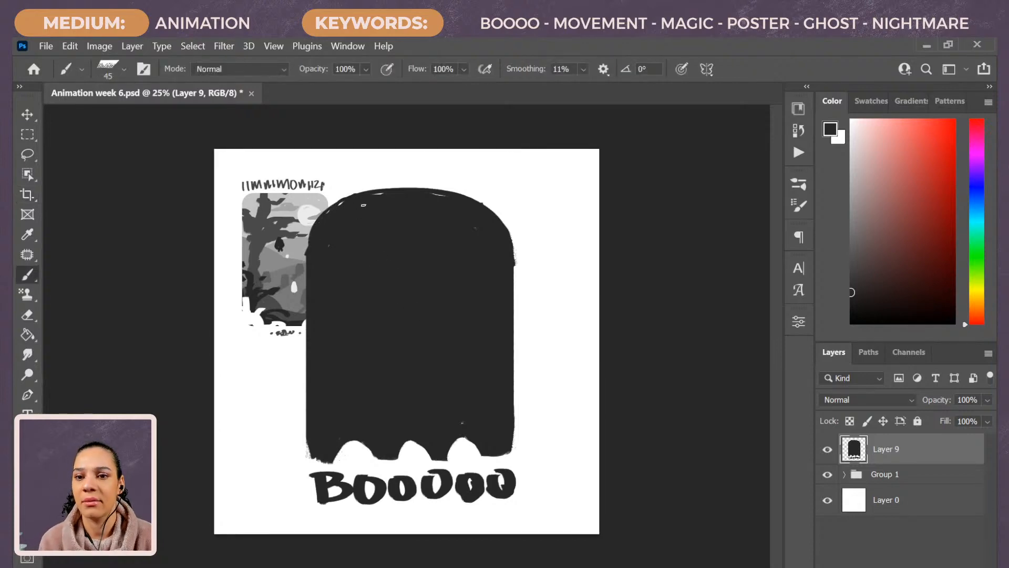
Scale Group 1 down to 74.31% and move the first scene into the canvas's upper-left corner, clear of the ghost
{"action": "left_click", "coordinate": [914, 476]}
{"action": "key", "text": "ctrl+t"}
{"action": "left_click_drag", "start_coordinate": [364, 339], "coordinate": [326, 299]}
{"action": "left_click_drag", "start_coordinate": [271, 256], "coordinate": [263, 235]}
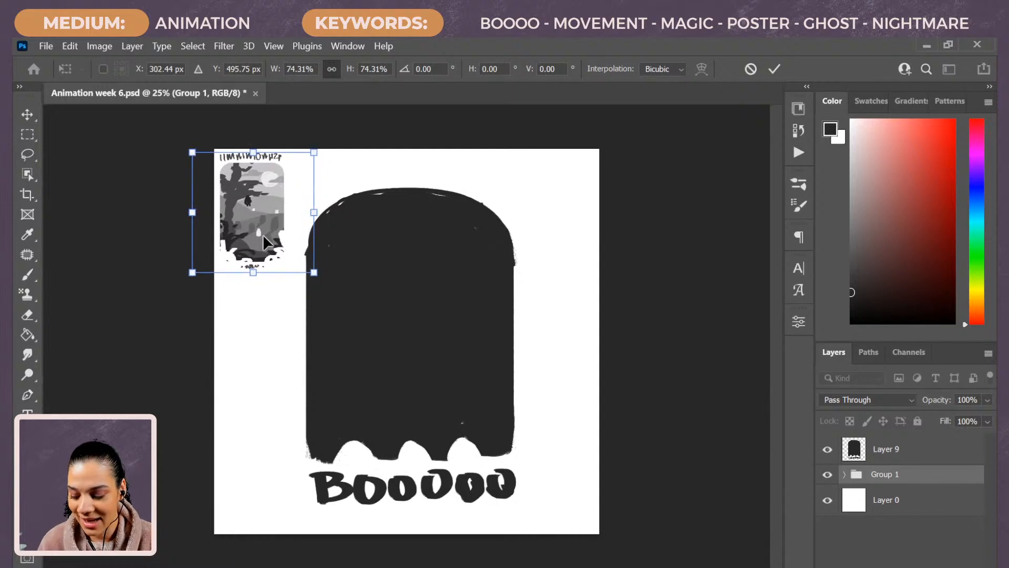
{"action": "key", "text": "Return"}
{"action": "key", "text": "ctrl+plus"}
{"action": "left_click_drag", "start_coordinate": [425, 335], "coordinate": [442, 372]}
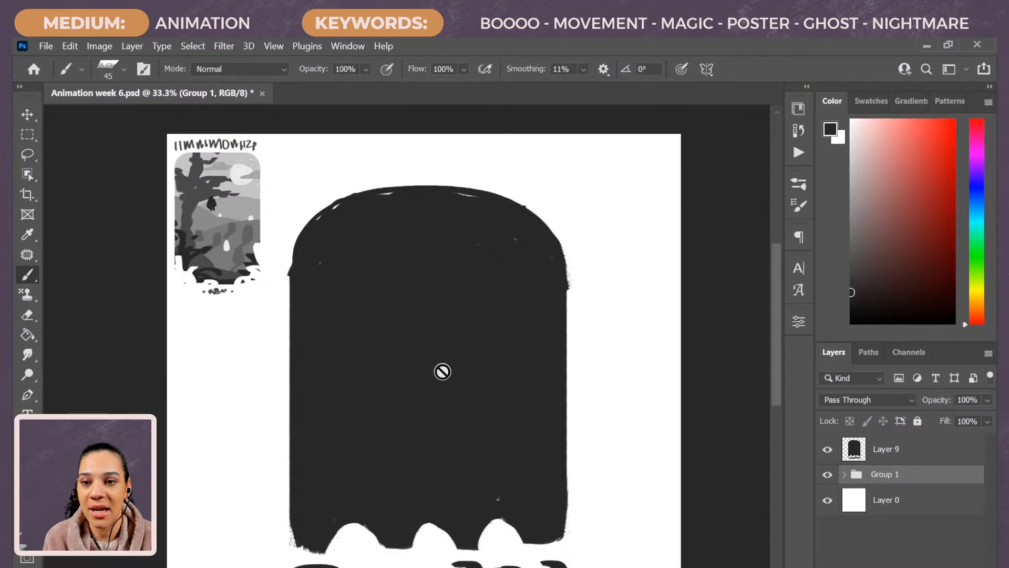
{"action": "left_click_drag", "start_coordinate": [491, 473], "coordinate": [493, 365]}
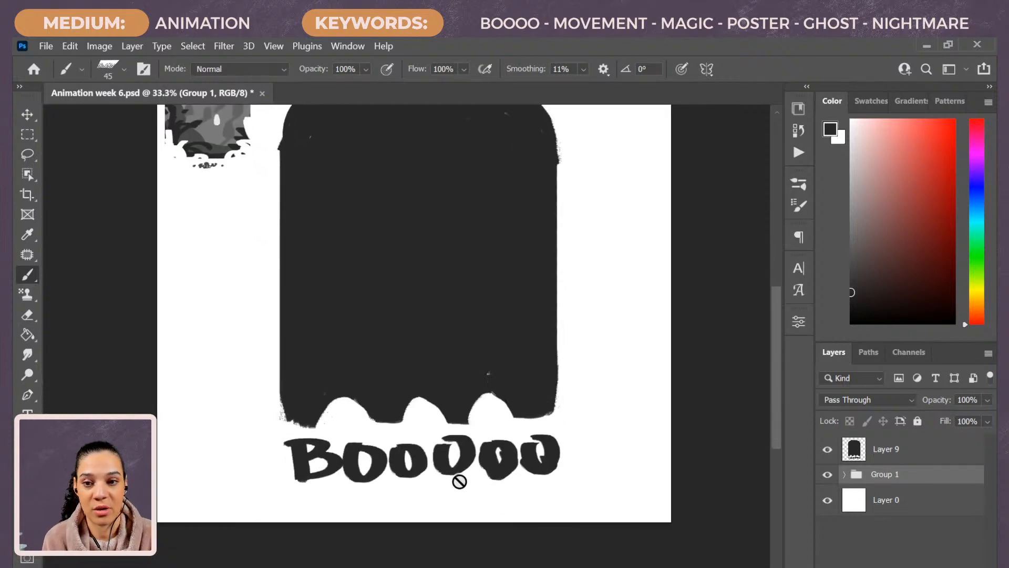
{"action": "left_click_drag", "start_coordinate": [428, 286], "coordinate": [415, 399]}
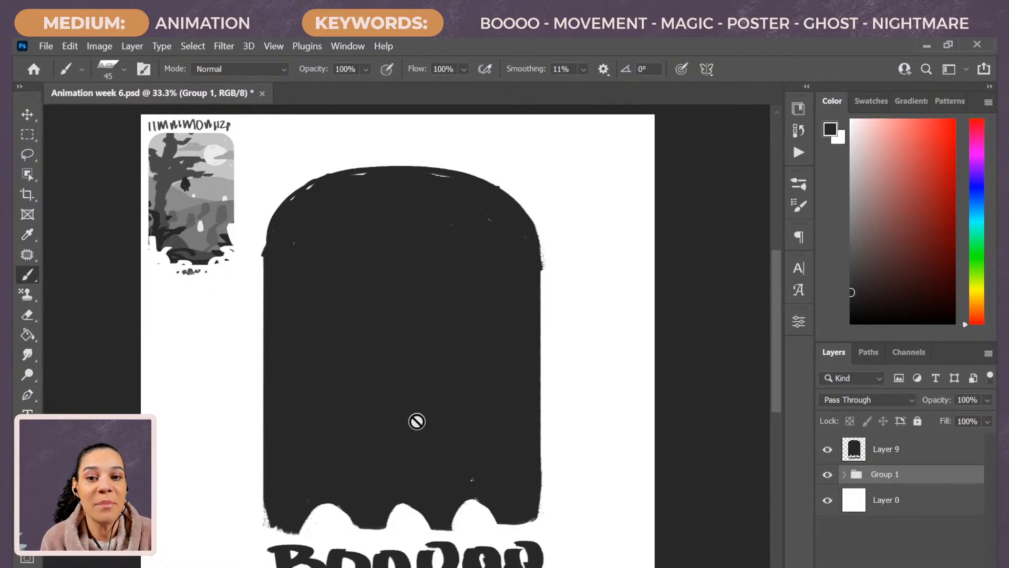
Raise and round off the top of the ghost's head on Layer 9 with loose near-black brush strokes at size 45
{"action": "left_click", "coordinate": [892, 449]}
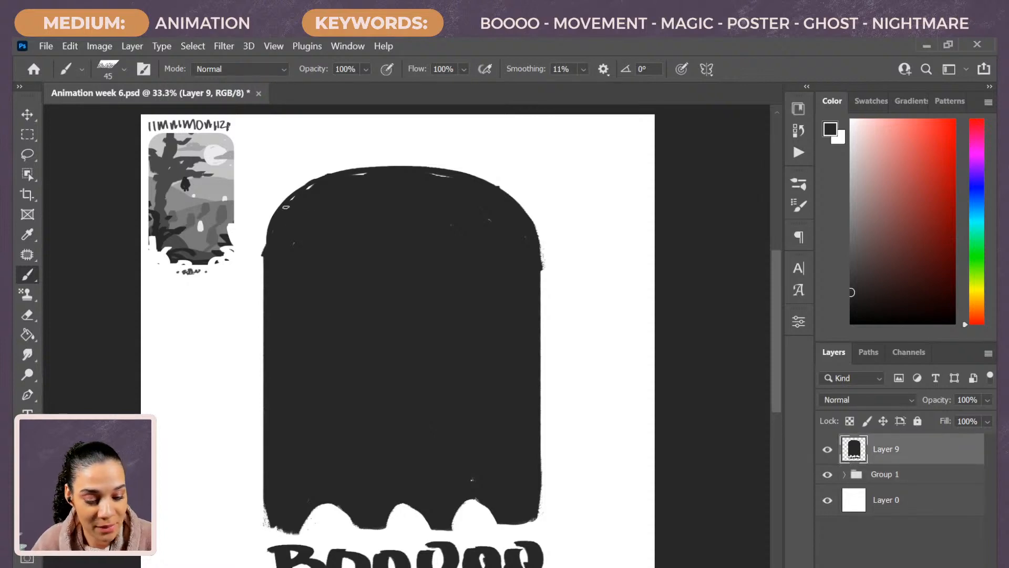
{"action": "mouse_move", "coordinate": [272, 224]}
{"action": "left_mouse_down"}
{"action": "mouse_move", "coordinate": [321, 153]}
{"action": "mouse_move", "coordinate": [434, 158]}
{"action": "mouse_move", "coordinate": [489, 219]}
{"action": "mouse_move", "coordinate": [437, 158]}
{"action": "mouse_move", "coordinate": [303, 187]}
{"action": "left_mouse_up"}
{"action": "key", "text": "ctrl+z"}
{"action": "mouse_move", "coordinate": [333, 192]}
{"action": "left_mouse_down"}
{"action": "mouse_move", "coordinate": [371, 160]}
{"action": "mouse_move", "coordinate": [435, 174]}
{"action": "mouse_move", "coordinate": [401, 167]}
{"action": "mouse_move", "coordinate": [323, 188]}
{"action": "mouse_move", "coordinate": [410, 158]}
{"action": "mouse_move", "coordinate": [488, 194]}
{"action": "left_mouse_up"}
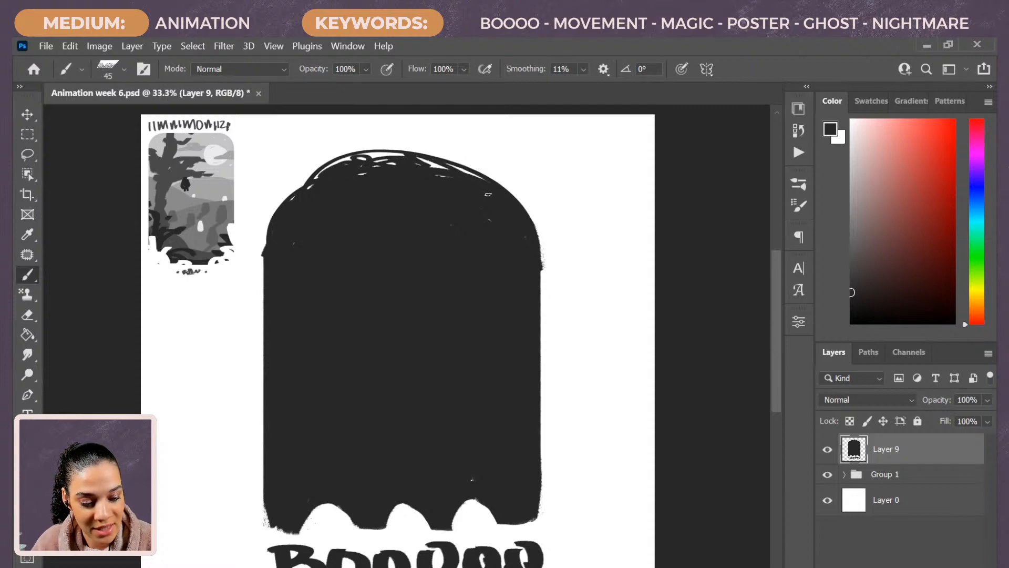
{"action": "mouse_move", "coordinate": [391, 169]}
{"action": "left_mouse_down"}
{"action": "mouse_move", "coordinate": [292, 181]}
{"action": "mouse_move", "coordinate": [335, 168]}
{"action": "left_mouse_up"}
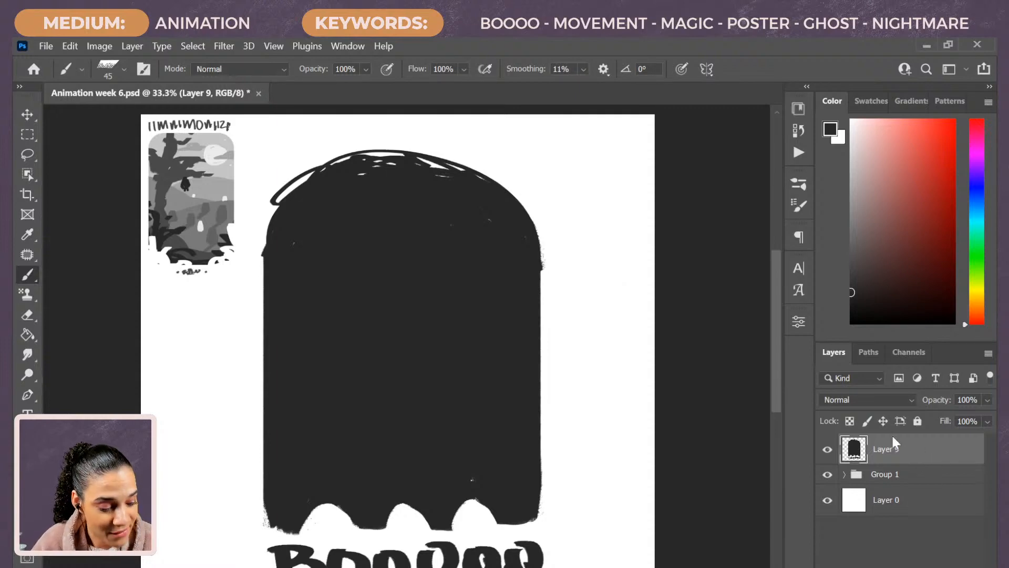
Add a new layer and paint a filled light grey moon in the ghost's upper right at brush size 100
{"action": "key", "text": "ctrl+shift+n"}
{"action": "key", "text": "Return"}
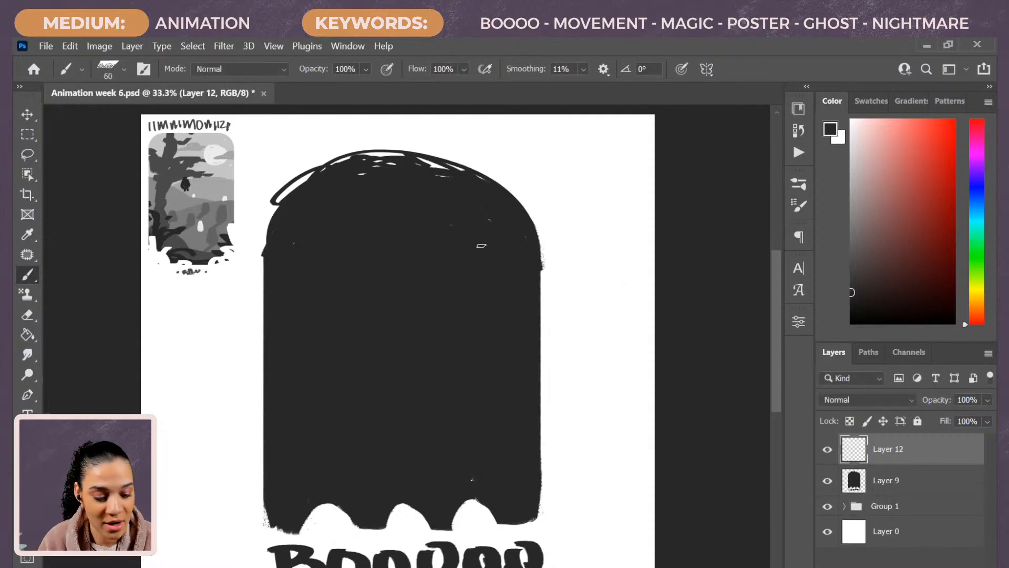
{"action": "key", "text": "bracketright"}
{"action": "left_click_drag", "start_coordinate": [874, 158], "coordinate": [851, 161]}
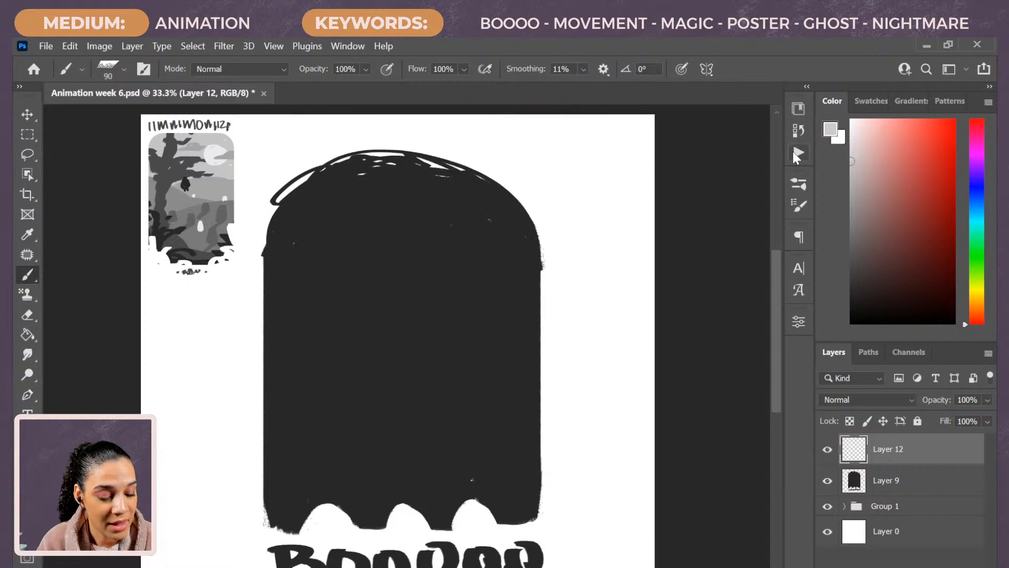
{"action": "key", "text": "bracketright"}
{"action": "key", "text": "bracketright"}
{"action": "key", "text": "bracketright"}
{"action": "key", "text": "bracketright"}
{"action": "mouse_move", "coordinate": [461, 227]}
{"action": "left_mouse_down"}
{"action": "mouse_move", "coordinate": [434, 257]}
{"action": "mouse_move", "coordinate": [478, 239]}
{"action": "mouse_move", "coordinate": [431, 247]}
{"action": "mouse_move", "coordinate": [464, 243]}
{"action": "left_mouse_up"}
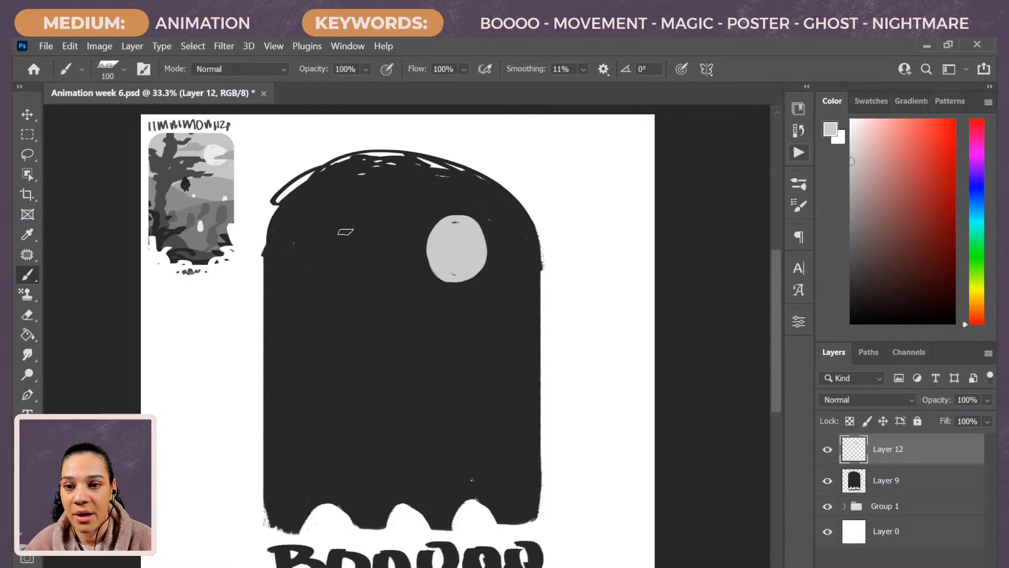
Paint bare, forked tree branches in light grey across the ghost's upper left, reaching towards the moon
{"action": "mouse_move", "coordinate": [311, 239]}
{"action": "left_mouse_down"}
{"action": "mouse_move", "coordinate": [364, 217]}
{"action": "mouse_move", "coordinate": [307, 238]}
{"action": "mouse_move", "coordinate": [318, 235]}
{"action": "mouse_move", "coordinate": [299, 256]}
{"action": "mouse_move", "coordinate": [343, 266]}
{"action": "left_mouse_up"}
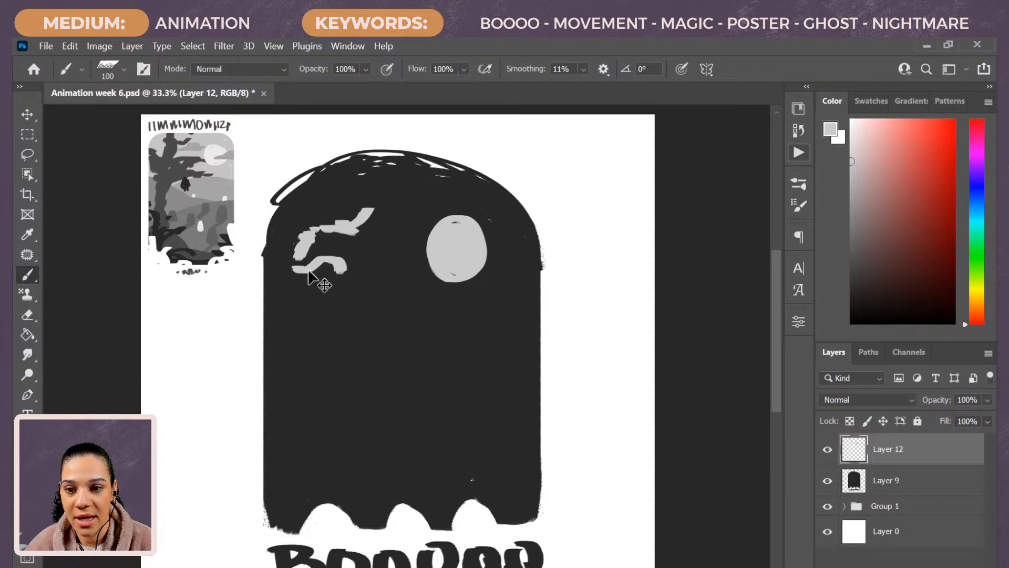
{"action": "key", "text": "ctrl+z"}
{"action": "key", "text": "ctrl+z"}
{"action": "mouse_move", "coordinate": [310, 234]}
{"action": "left_mouse_down"}
{"action": "mouse_move", "coordinate": [260, 289]}
{"action": "mouse_move", "coordinate": [358, 276]}
{"action": "mouse_move", "coordinate": [360, 260]}
{"action": "left_mouse_up"}
{"action": "mouse_move", "coordinate": [353, 274]}
{"action": "left_mouse_down"}
{"action": "mouse_move", "coordinate": [397, 264]}
{"action": "mouse_move", "coordinate": [307, 295]}
{"action": "mouse_move", "coordinate": [320, 292]}
{"action": "left_mouse_up"}
{"action": "mouse_move", "coordinate": [308, 244]}
{"action": "left_mouse_down"}
{"action": "mouse_move", "coordinate": [305, 194]}
{"action": "mouse_move", "coordinate": [287, 265]}
{"action": "left_mouse_up"}
{"action": "mouse_move", "coordinate": [294, 221]}
{"action": "left_mouse_down"}
{"action": "mouse_move", "coordinate": [271, 270]}
{"action": "mouse_move", "coordinate": [310, 290]}
{"action": "mouse_move", "coordinate": [308, 232]}
{"action": "mouse_move", "coordinate": [330, 228]}
{"action": "mouse_move", "coordinate": [354, 246]}
{"action": "mouse_move", "coordinate": [399, 229]}
{"action": "left_mouse_up"}
{"action": "mouse_move", "coordinate": [323, 219]}
{"action": "left_mouse_down"}
{"action": "mouse_move", "coordinate": [333, 231]}
{"action": "mouse_move", "coordinate": [302, 260]}
{"action": "mouse_move", "coordinate": [357, 247]}
{"action": "mouse_move", "coordinate": [327, 246]}
{"action": "left_mouse_up"}
{"action": "left_click", "coordinate": [321, 256], "text": "alt"}
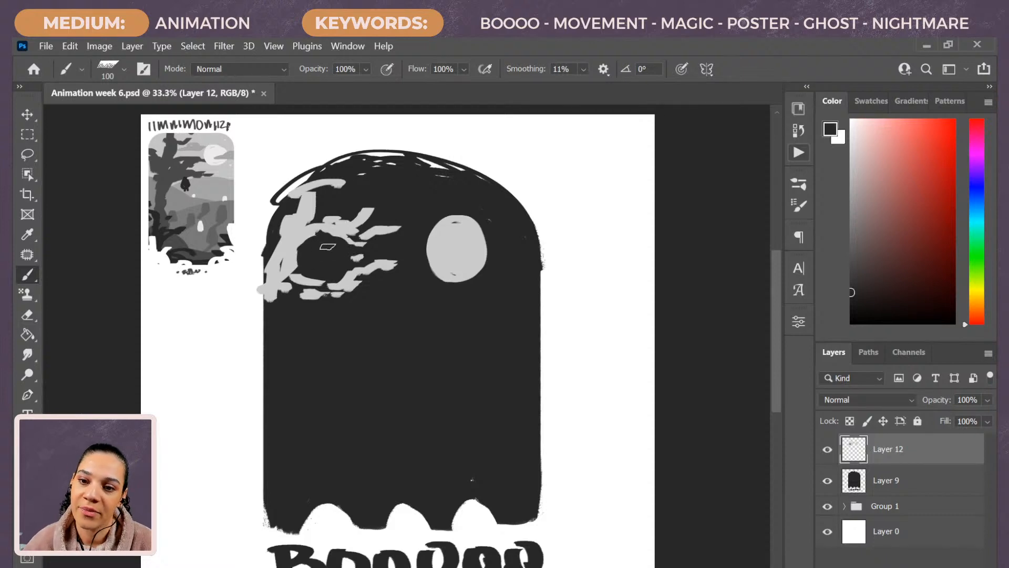
Extend the tree trunk down the ghost's left edge in light grey and outline two overlapping hills across the body
{"action": "left_click", "coordinate": [282, 269], "text": "alt"}
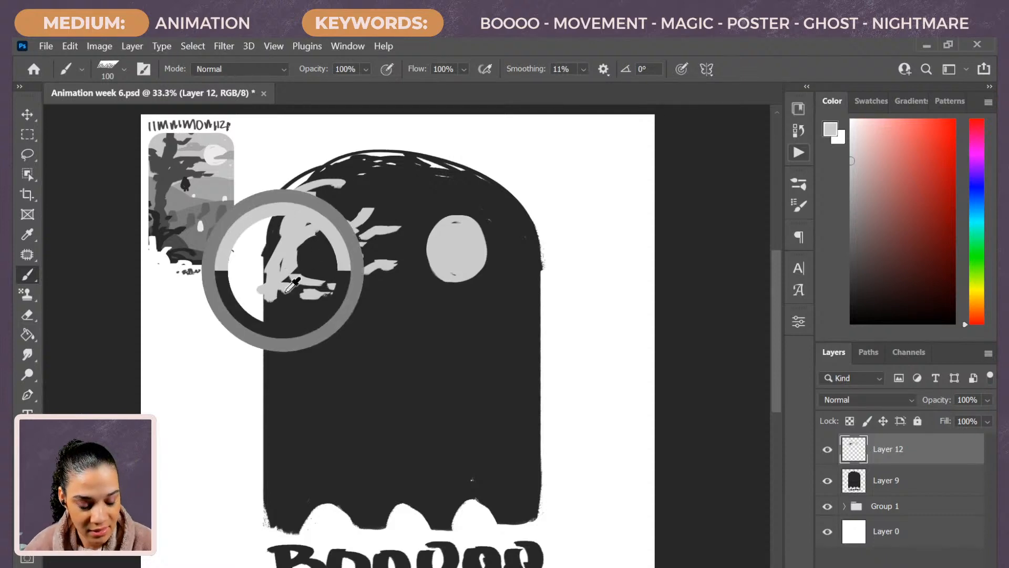
{"action": "left_click_drag", "start_coordinate": [288, 294], "coordinate": [297, 405]}
{"action": "left_click_drag", "start_coordinate": [291, 423], "coordinate": [268, 478]}
{"action": "left_click_drag", "start_coordinate": [284, 336], "coordinate": [278, 495]}
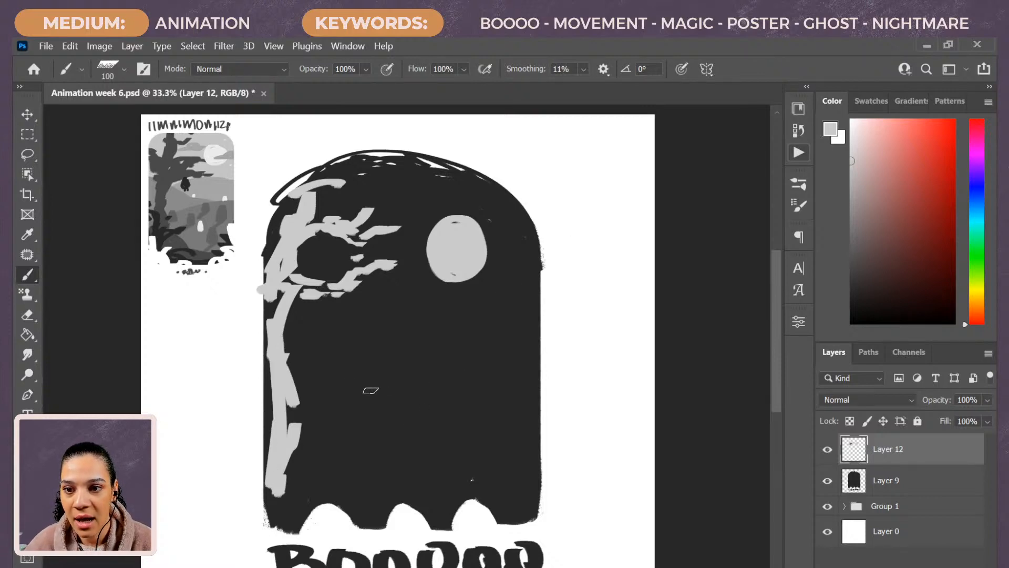
{"action": "left_click_drag", "start_coordinate": [291, 338], "coordinate": [408, 388]}
{"action": "mouse_move", "coordinate": [536, 351]}
{"action": "left_mouse_down"}
{"action": "mouse_move", "coordinate": [443, 368]}
{"action": "mouse_move", "coordinate": [307, 472]}
{"action": "left_mouse_up"}
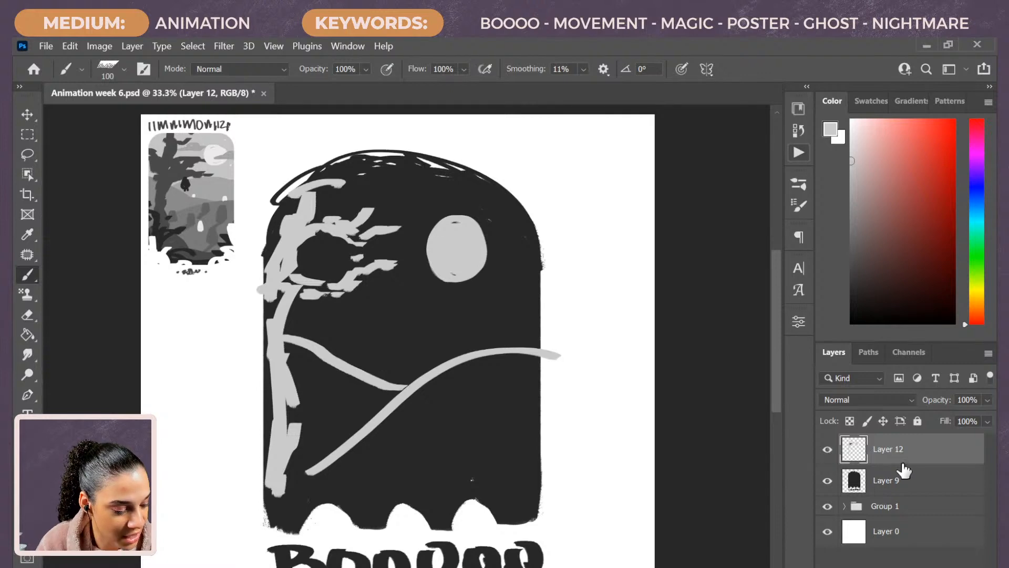
Hide the tree and moon sketch on Layer 12 and lower the ghost layer's fill to 23%
{"action": "left_click", "coordinate": [827, 451]}
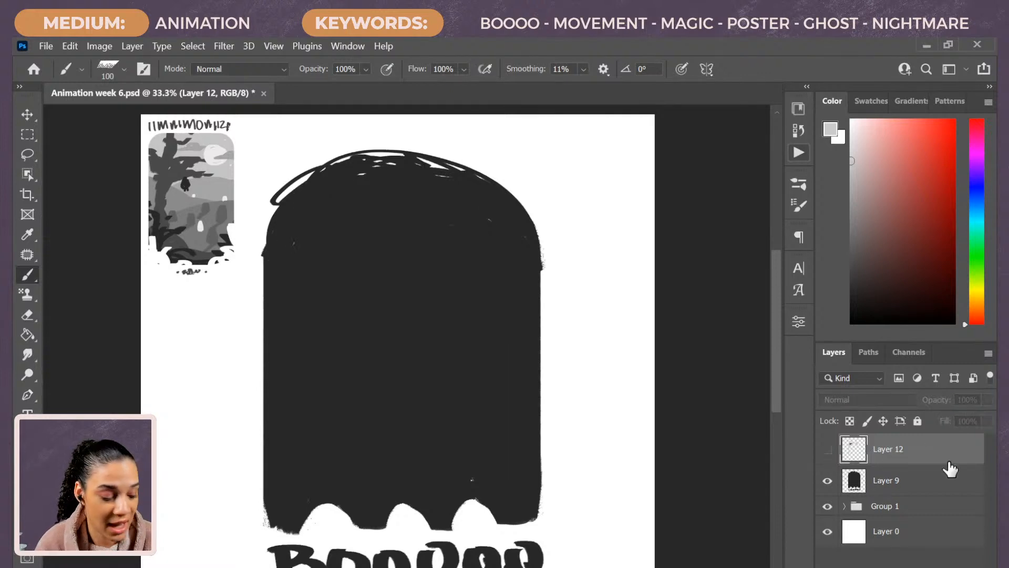
{"action": "left_click", "coordinate": [941, 492]}
{"action": "left_click_drag", "start_coordinate": [987, 421], "coordinate": [926, 441]}
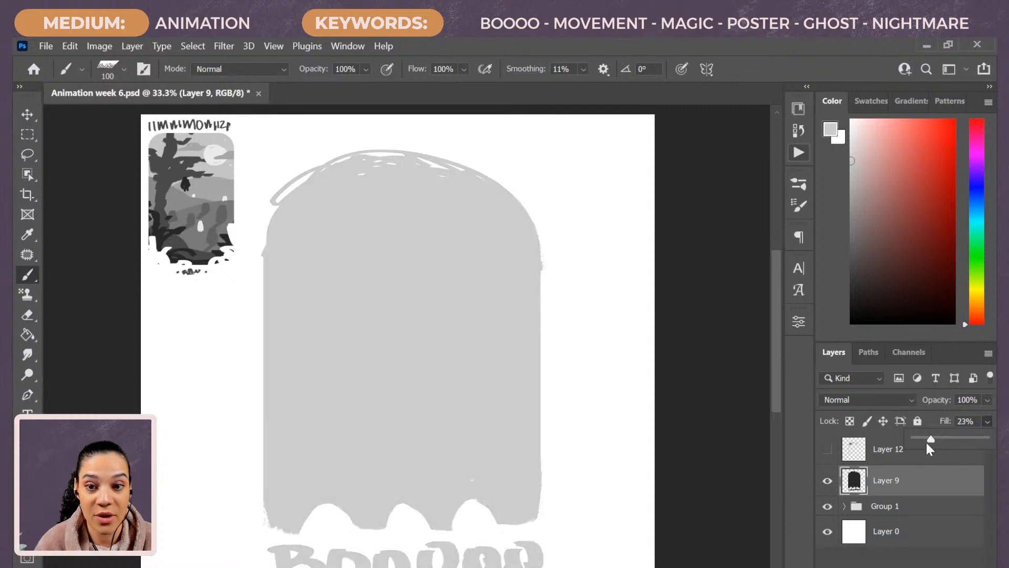
{"action": "left_click", "coordinate": [914, 486]}
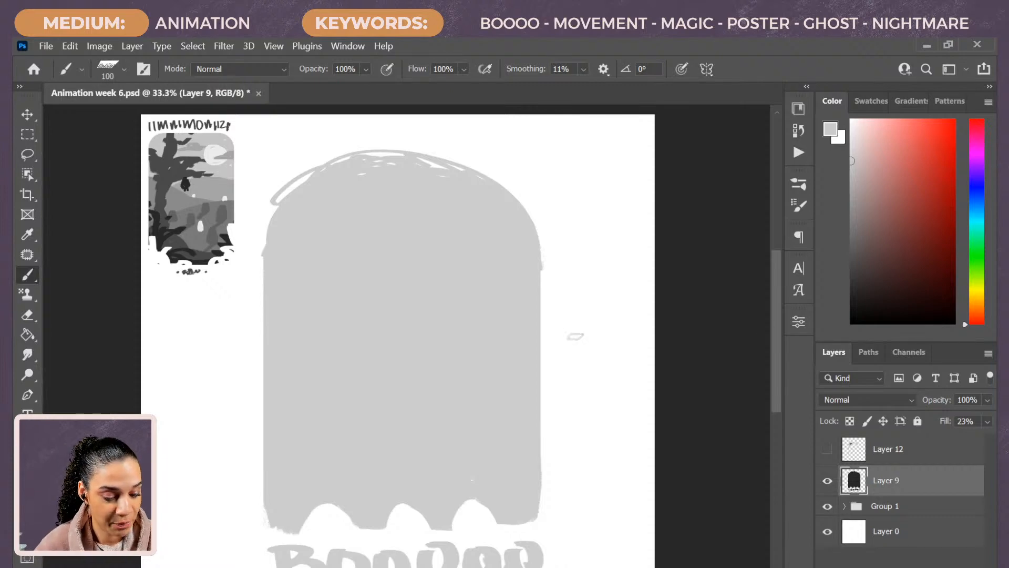
Group Layer 12, Layer 9 and Group 1 together above the white background layer
{"action": "left_click", "coordinate": [928, 457]}
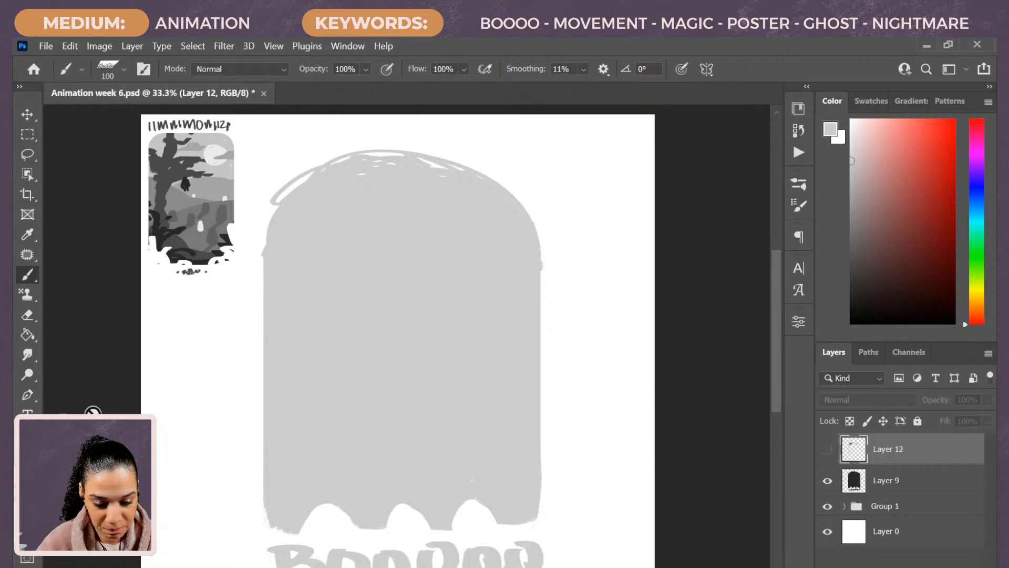
{"action": "left_click", "coordinate": [863, 507], "text": "shift"}
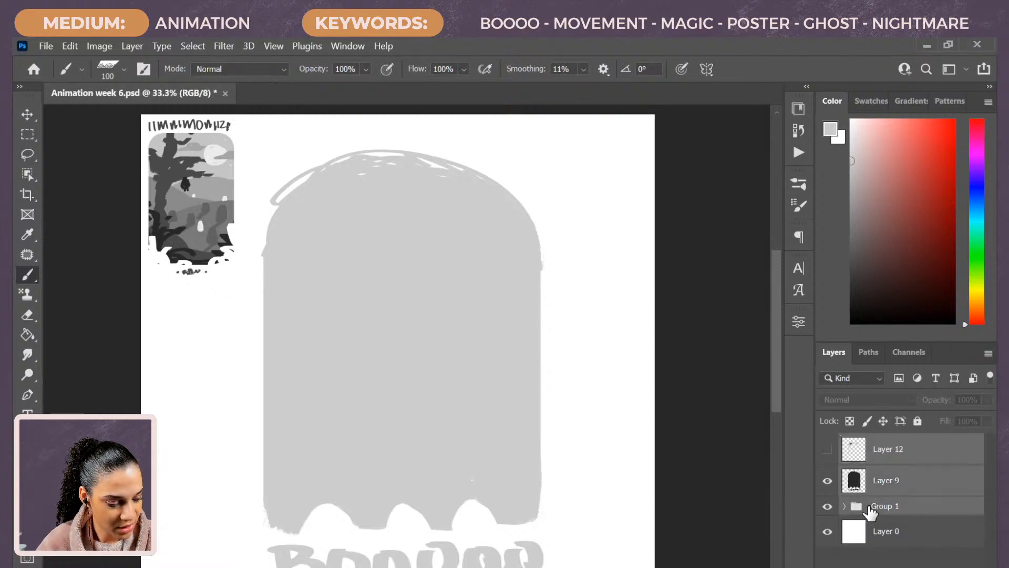
{"action": "key", "text": "ctrl+g"}
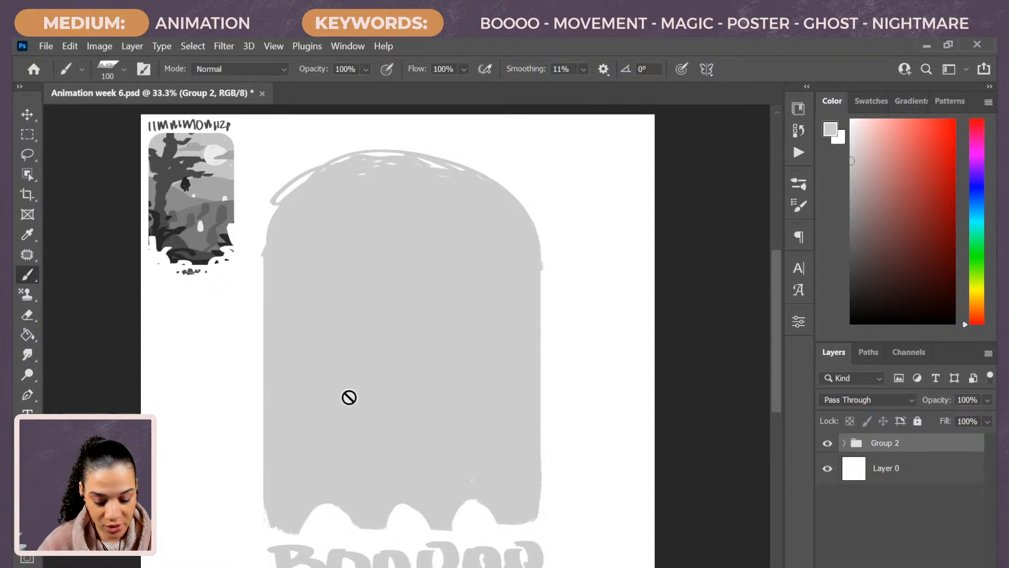
Draw a rectangle about 1756 by 2352 px over the faded ghost and fill it with a dark grey recent colour
{"action": "key", "text": "u"}
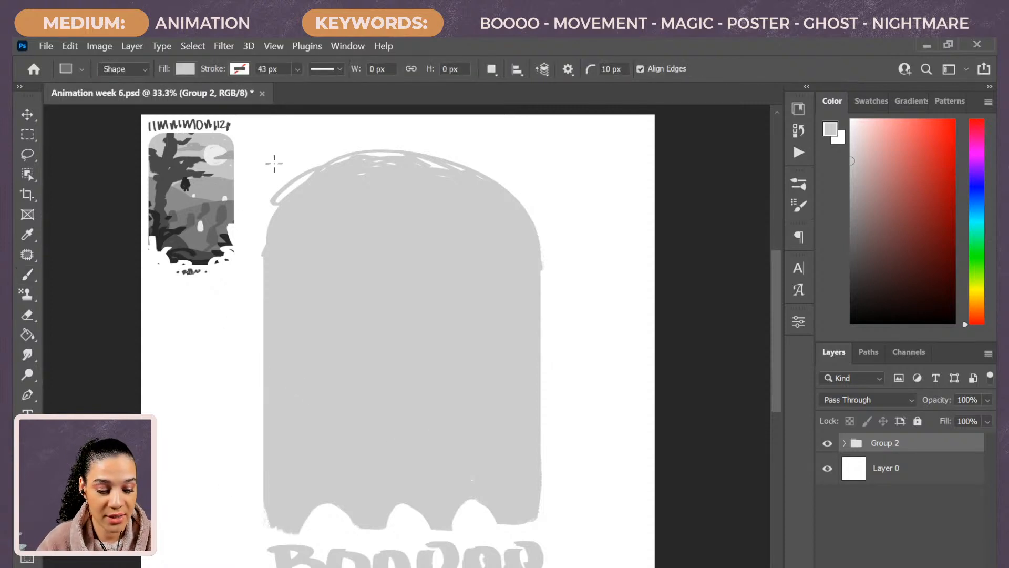
{"action": "left_click_drag", "start_coordinate": [272, 155], "coordinate": [571, 557]}
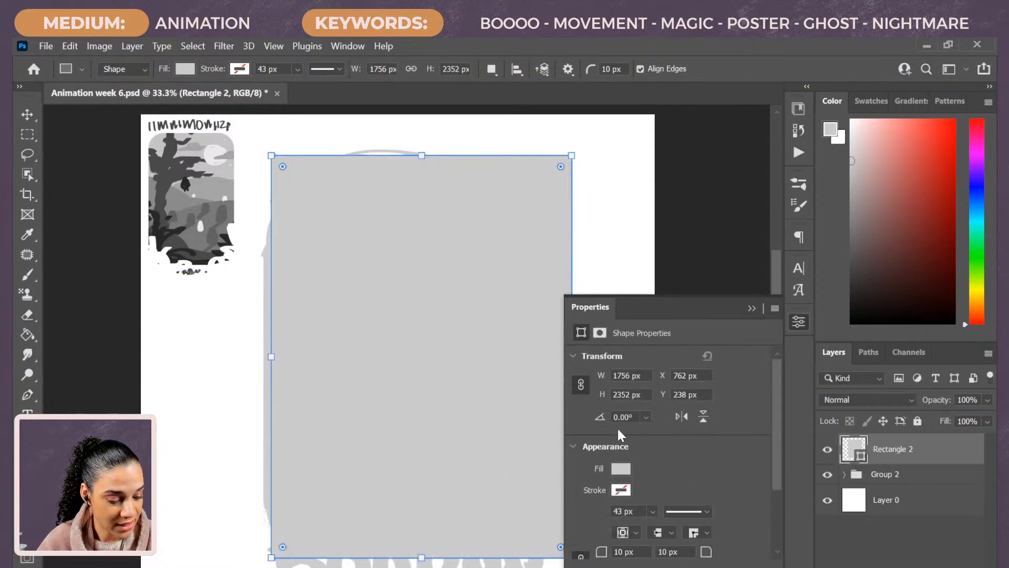
{"action": "left_click", "coordinate": [621, 467]}
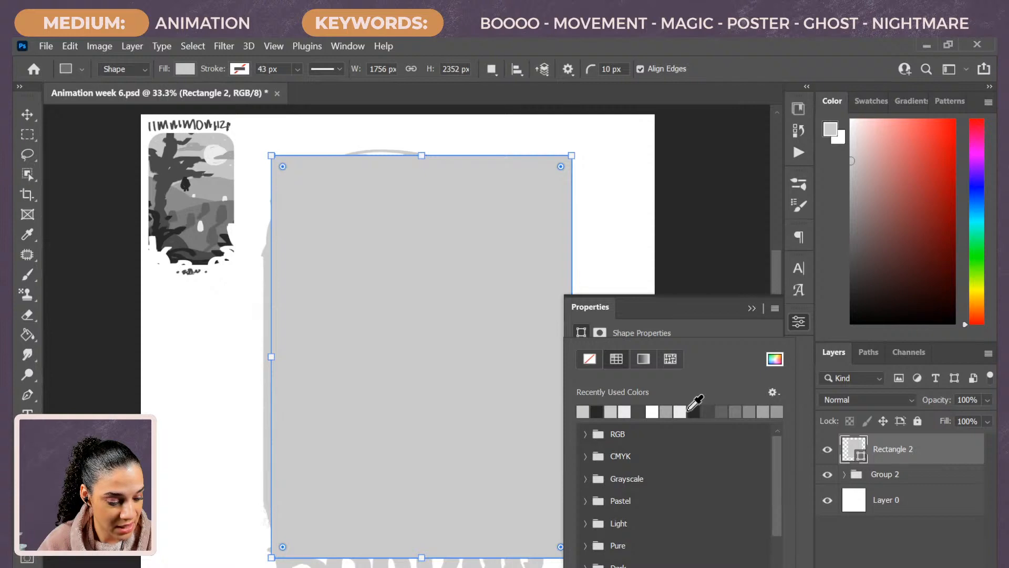
{"action": "left_click", "coordinate": [723, 408]}
{"action": "left_click", "coordinate": [943, 450]}
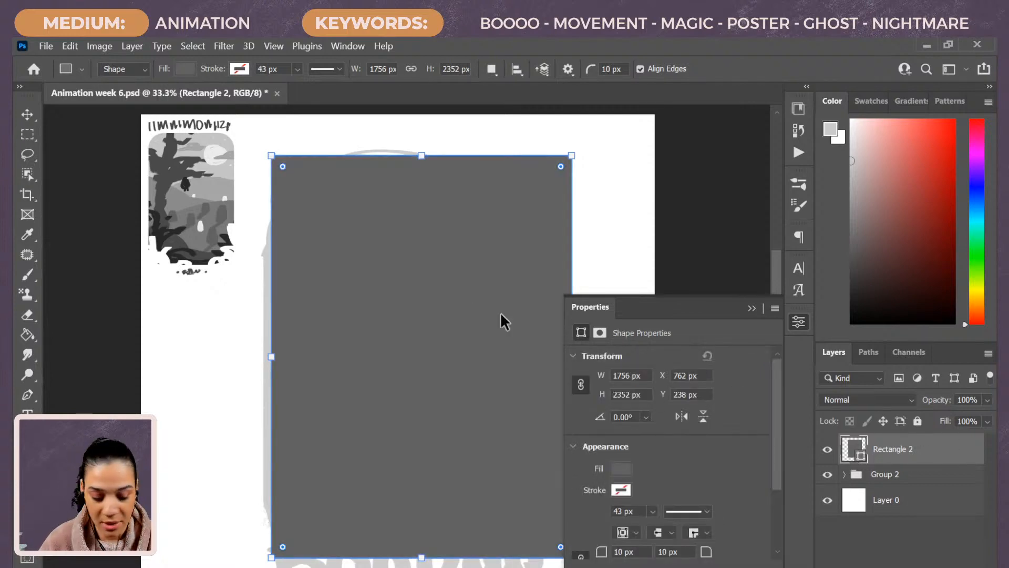
Centre the dark grey rectangle on the canvas at 1500, 1500 px and scale it down to about 1626 by 2178 px
{"action": "key", "text": "ctrl+t"}
{"action": "left_click_drag", "start_coordinate": [500, 314], "coordinate": [475, 331]}
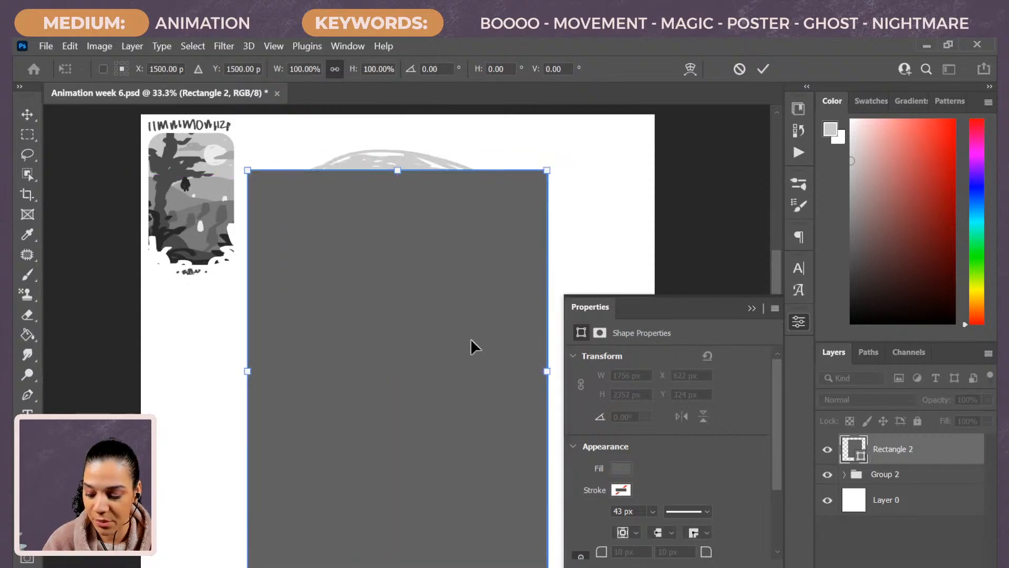
{"action": "key", "text": "ctrl+minus"}
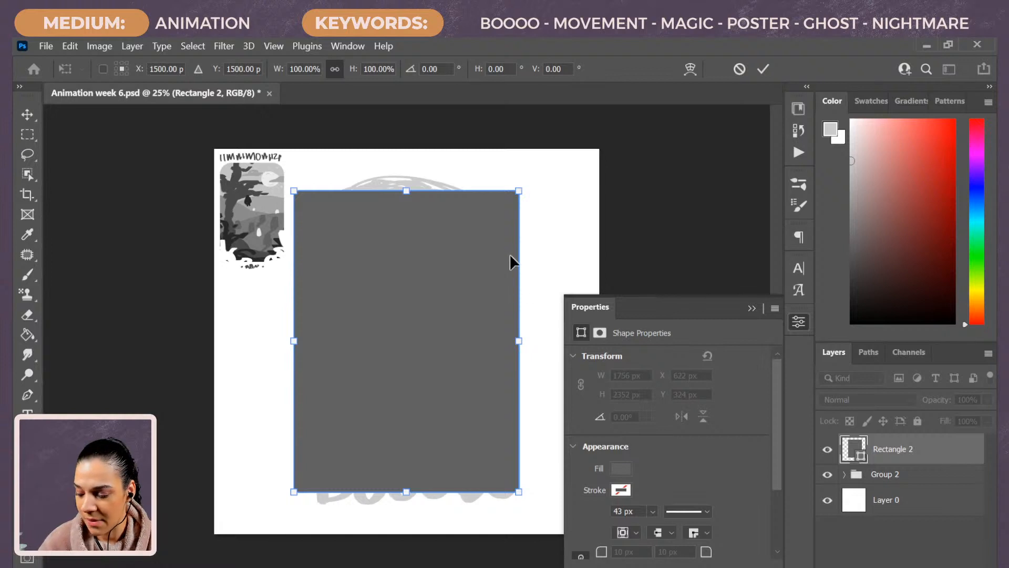
{"action": "left_click_drag", "start_coordinate": [519, 190], "coordinate": [510, 202]}
{"action": "key", "text": "Return"}
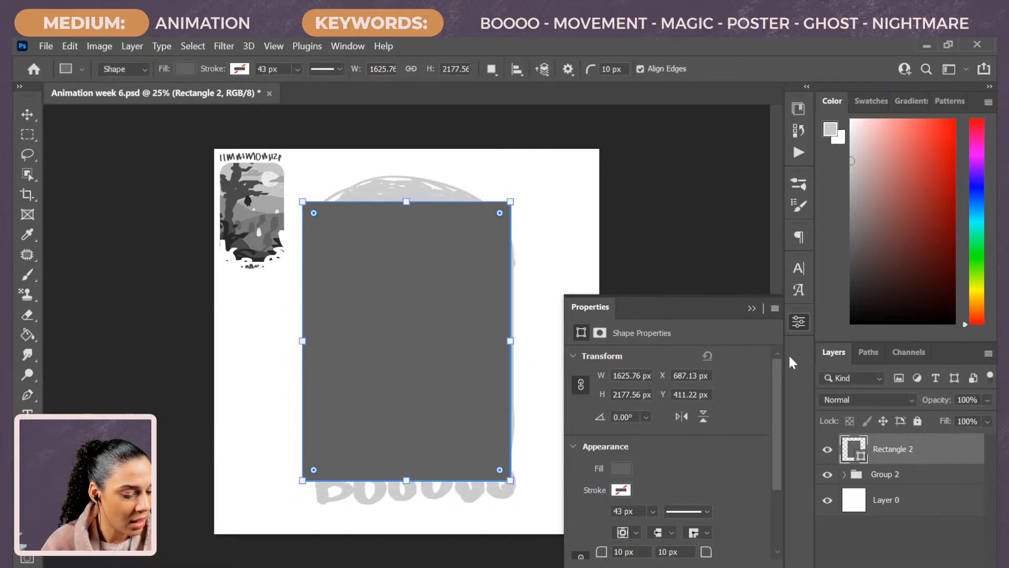
Try rounding the rectangle's two upper corners to 100 px and undo the corner changes
{"action": "scroll", "coordinate": [728, 478], "scroll_direction": "down", "scroll_amount": 3}
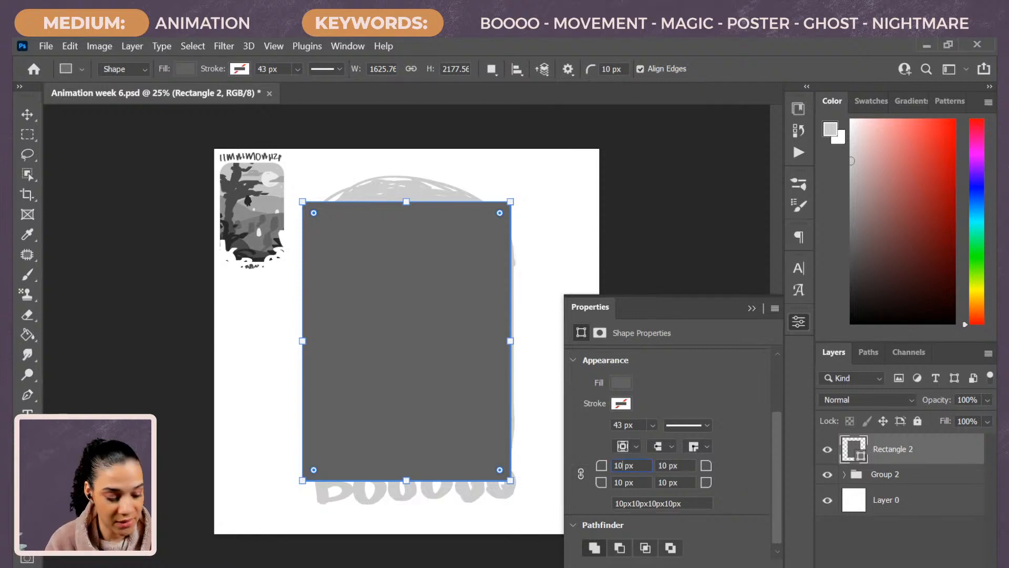
{"action": "key", "text": "Tab"}
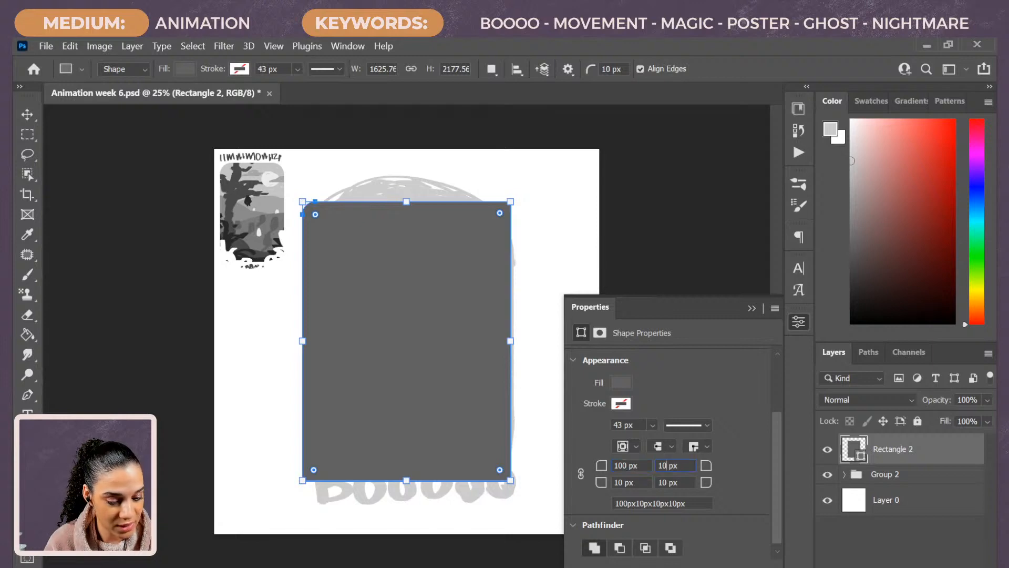
{"action": "key", "text": "Return"}
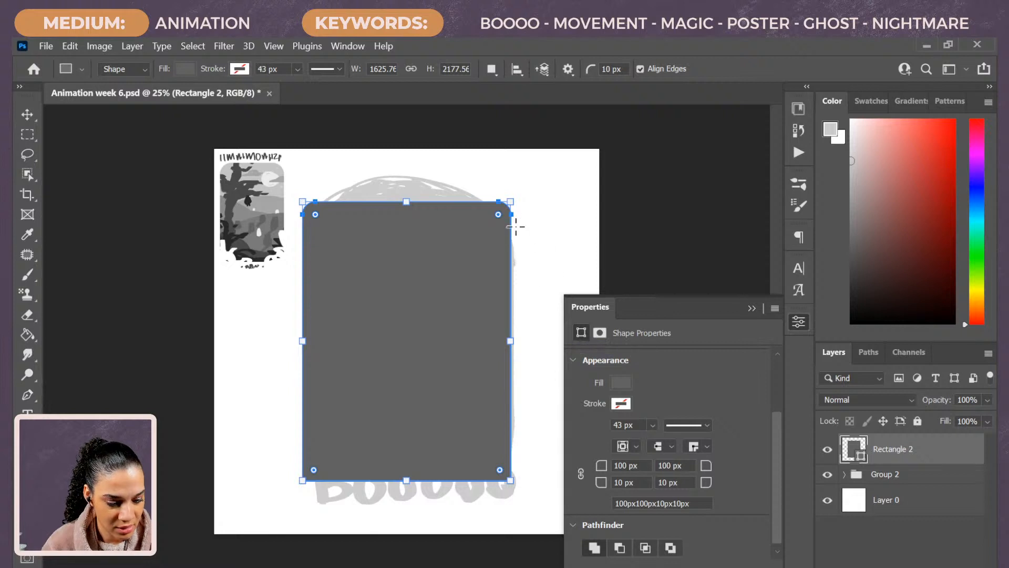
{"action": "left_click_drag", "start_coordinate": [499, 213], "coordinate": [410, 323]}
{"action": "key", "text": "ctrl+z"}
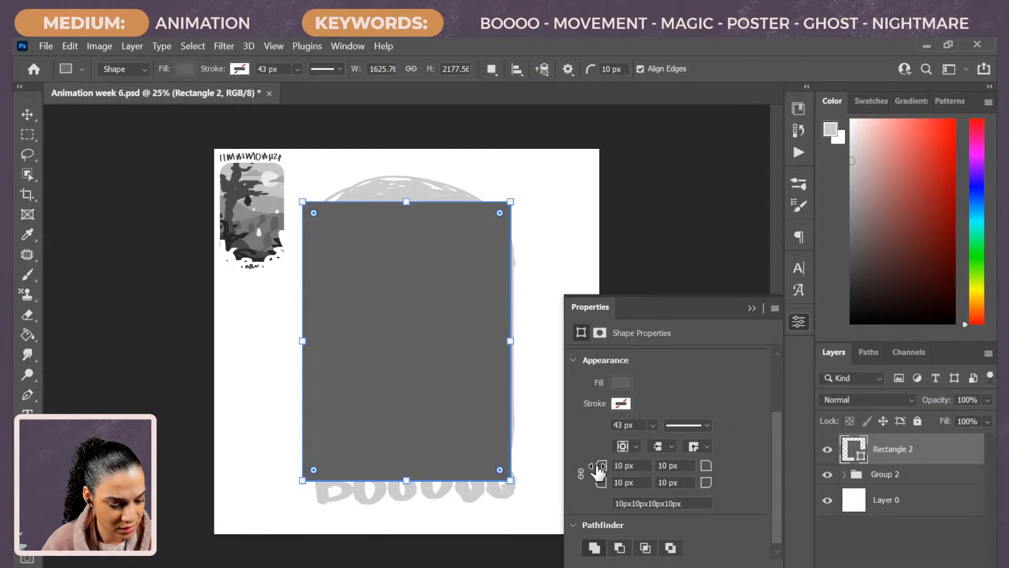
Set the radius of the rectangle's two upper corners to 850 px to form an arched tombstone shape
{"action": "left_click", "coordinate": [619, 466]}
{"action": "left_click_drag", "start_coordinate": [615, 466], "coordinate": [975, 478]}
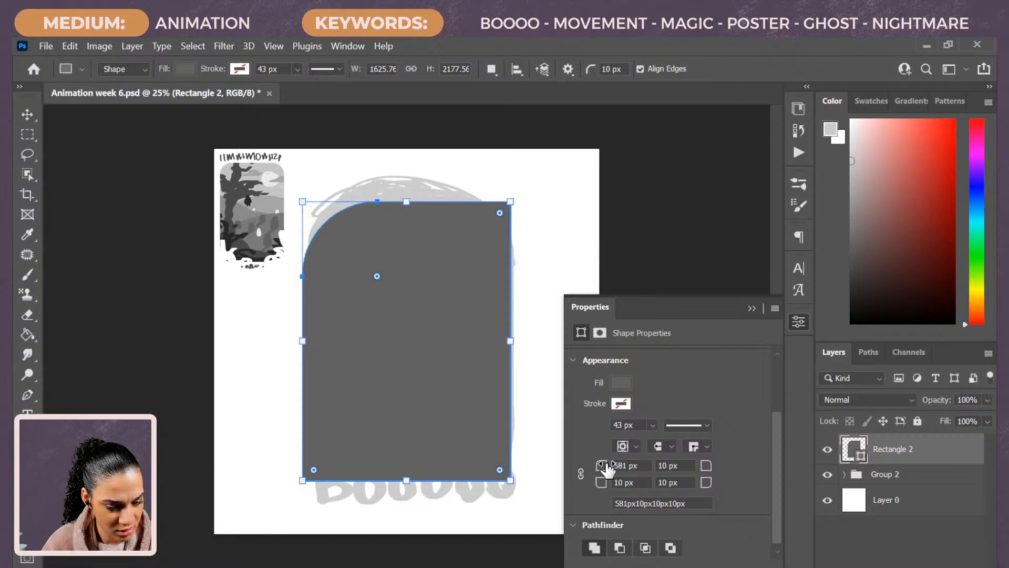
{"action": "left_click_drag", "start_coordinate": [602, 465], "coordinate": [790, 473]}
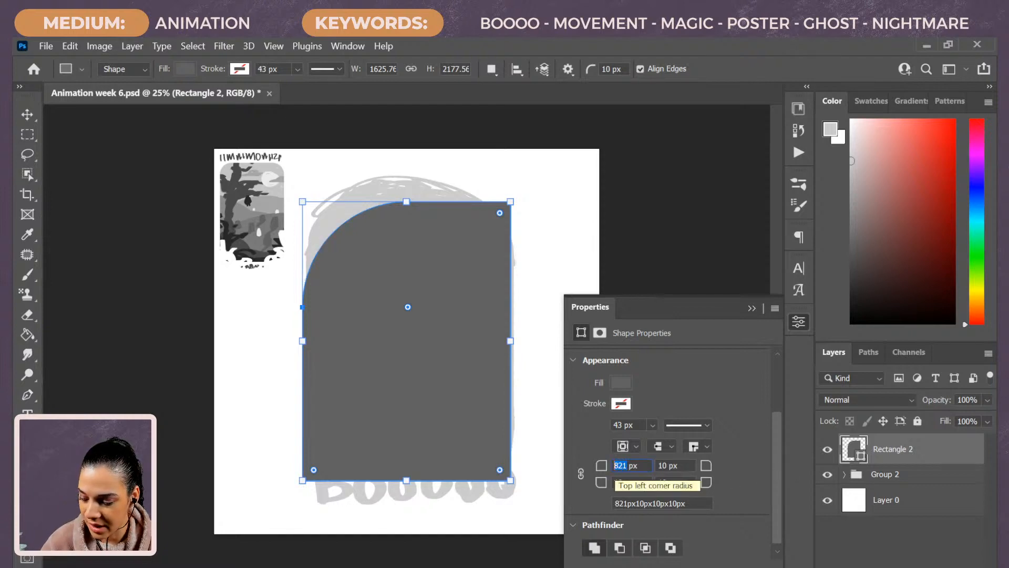
{"action": "type", "text": "850"}
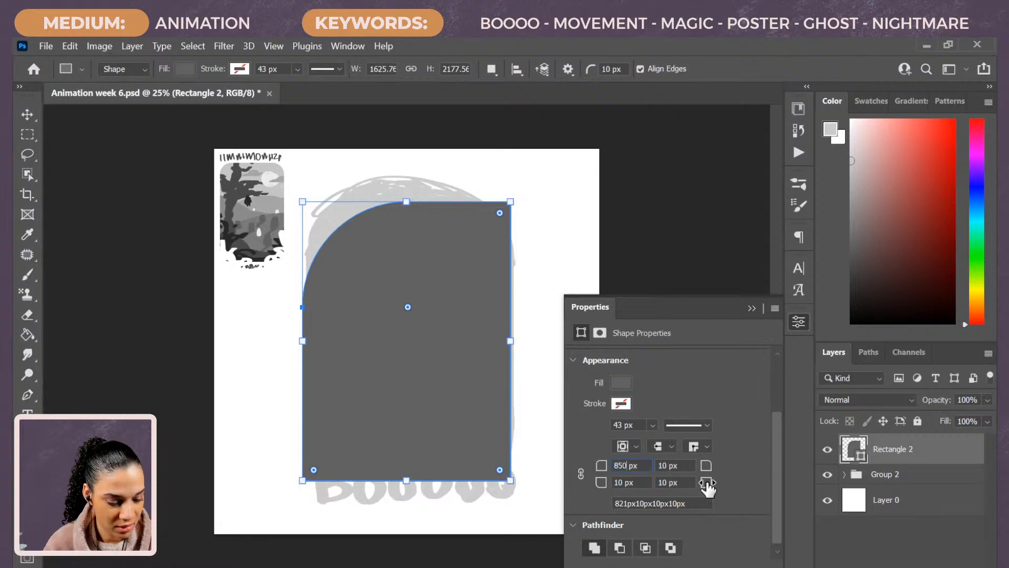
{"action": "key", "text": "Return"}
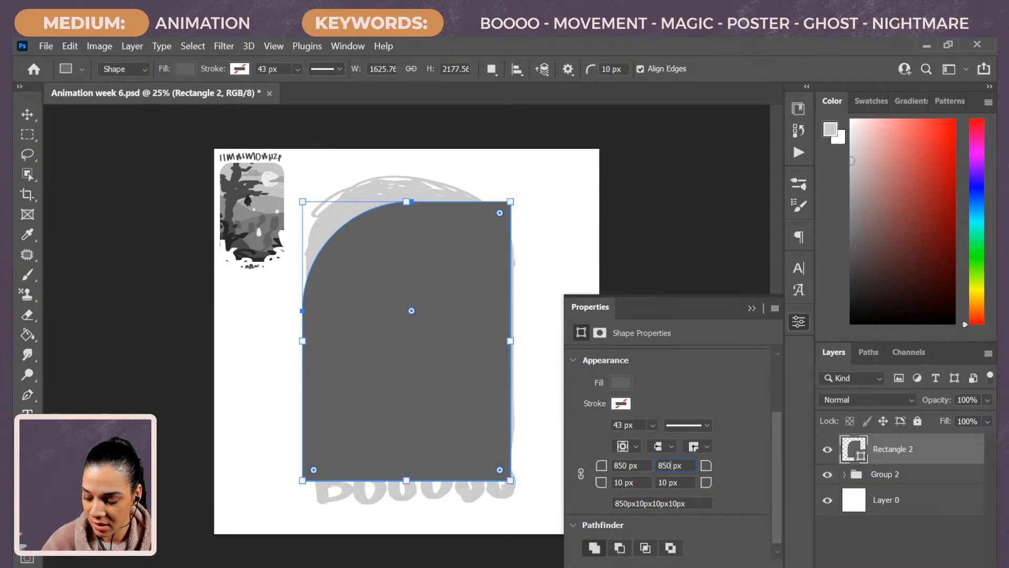
{"action": "type", "text": "850"}
{"action": "key", "text": "Return"}
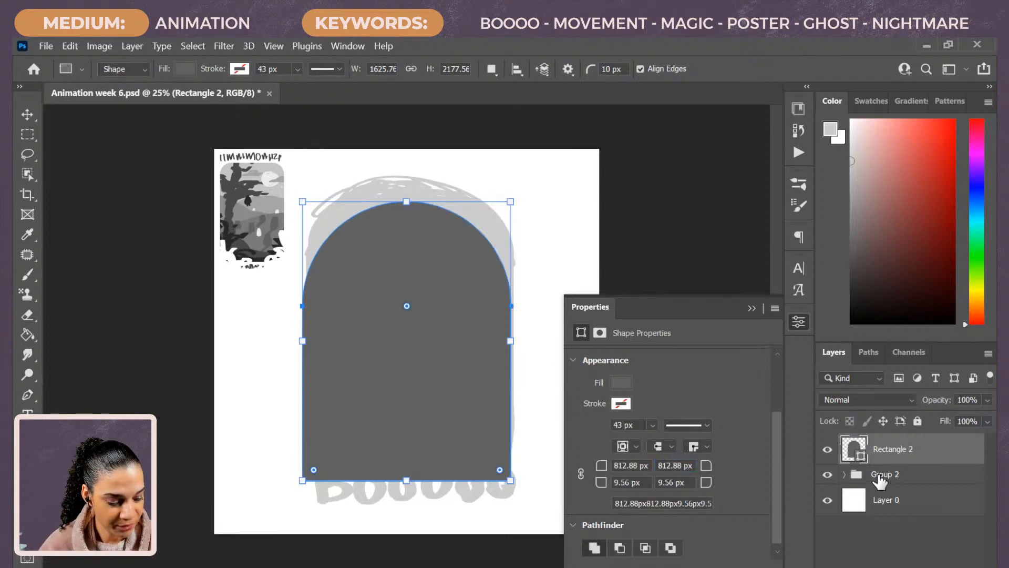
Draw a small rectangle about 254 by 499 px on a layer beneath the arched shape and fill it with the dark grey recent colour
{"action": "left_click", "coordinate": [926, 478]}
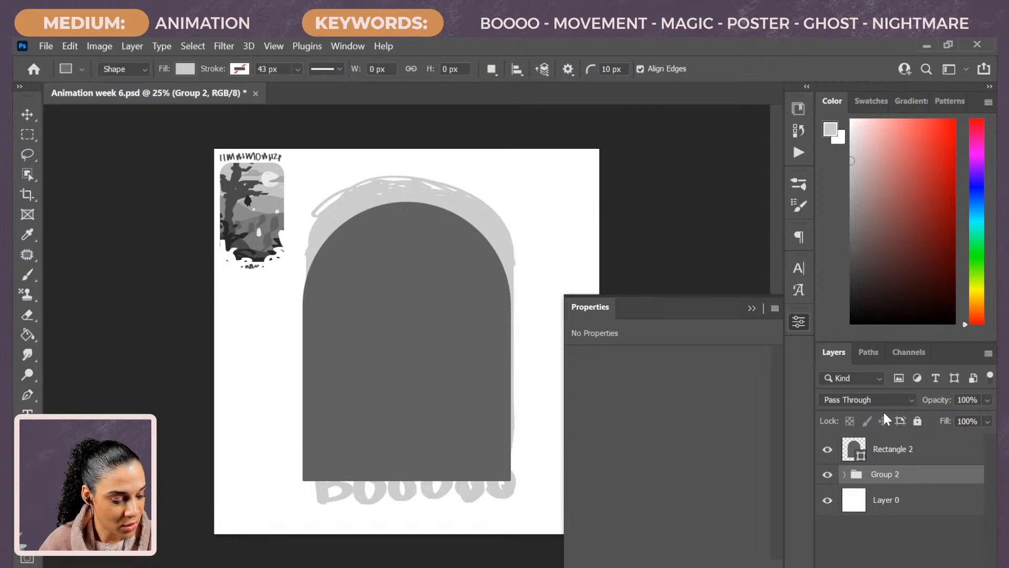
{"action": "left_click_drag", "start_coordinate": [528, 178], "coordinate": [561, 242]}
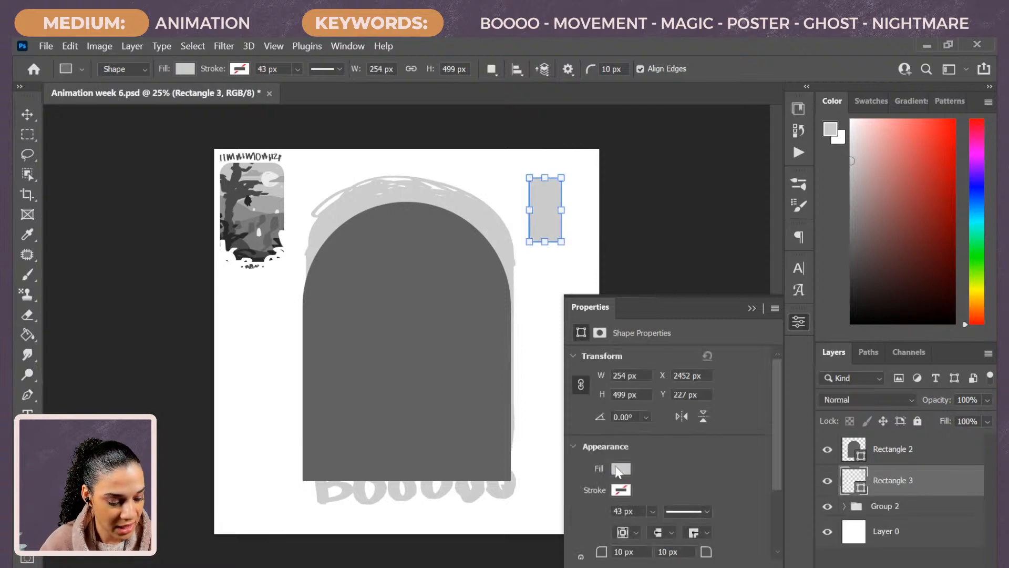
{"action": "left_click", "coordinate": [625, 467]}
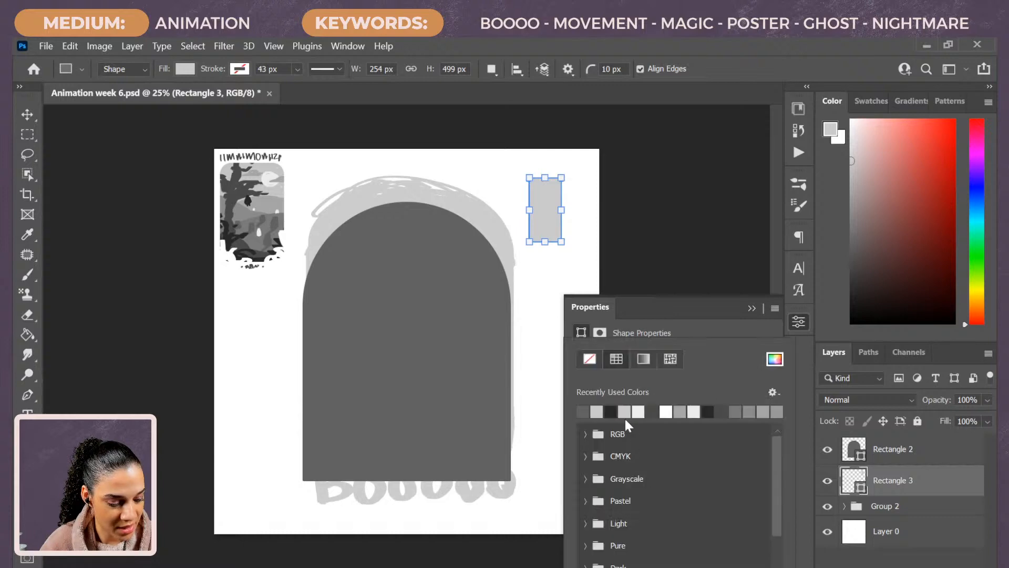
{"action": "left_click", "coordinate": [583, 411]}
{"action": "left_click", "coordinate": [687, 321]}
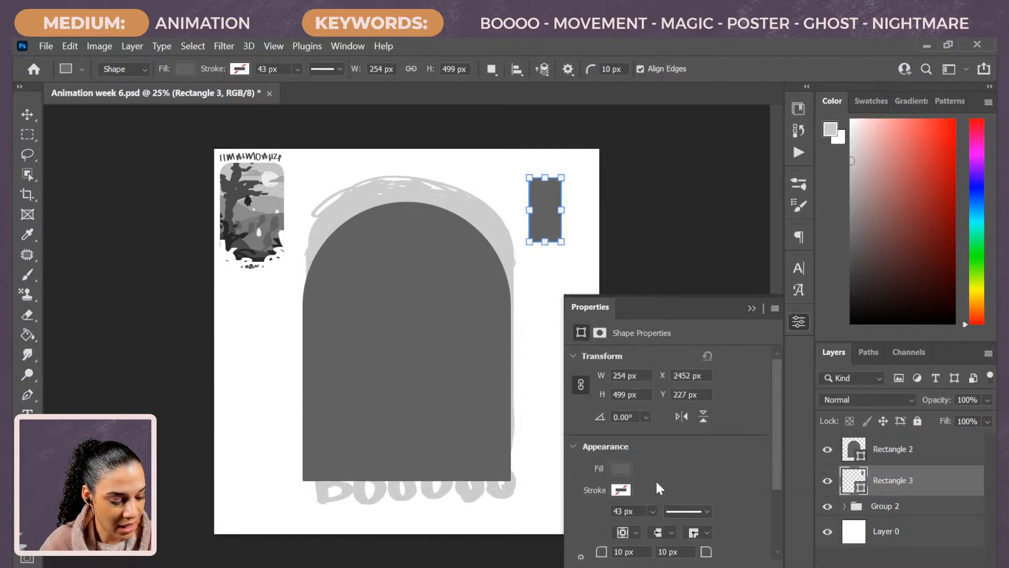
{"action": "key", "text": "Return"}
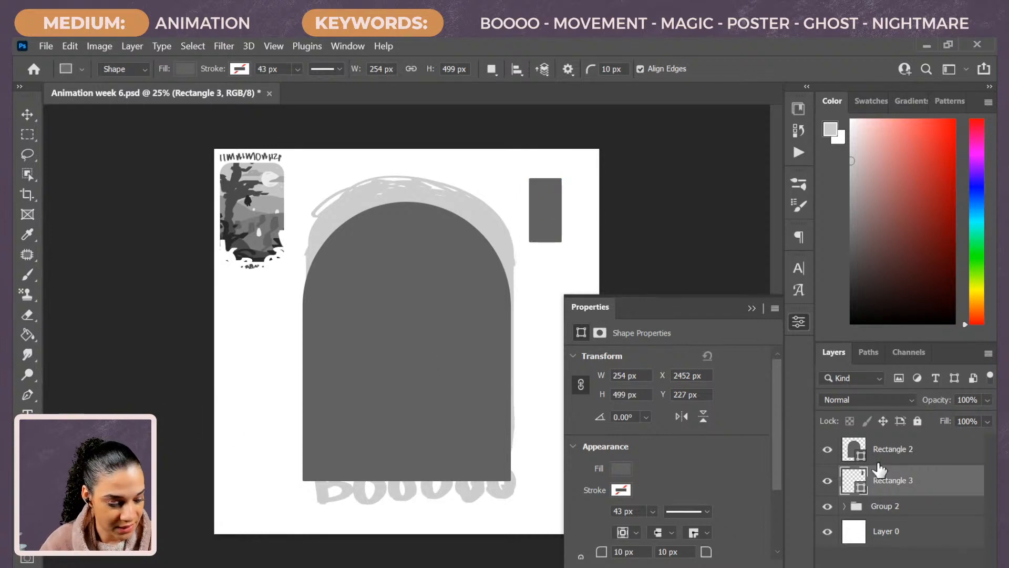
Round all four corners of the small rectangle to 127 px so it forms a pill shape
{"action": "left_click", "coordinate": [915, 449]}
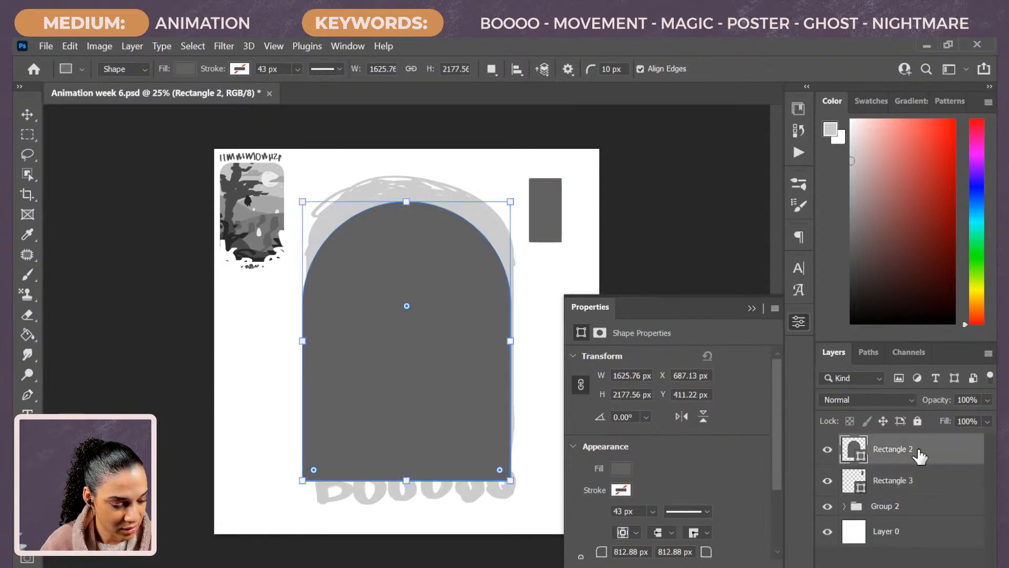
{"action": "left_click", "coordinate": [928, 483]}
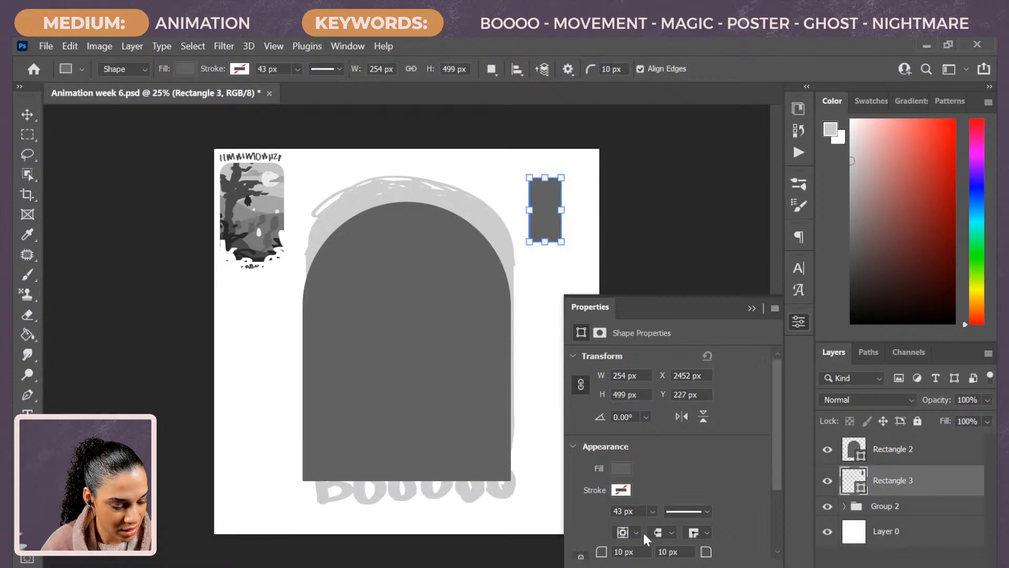
{"action": "scroll", "coordinate": [642, 531], "scroll_direction": "down", "scroll_amount": 1}
{"action": "left_click_drag", "start_coordinate": [623, 517], "coordinate": [765, 507]}
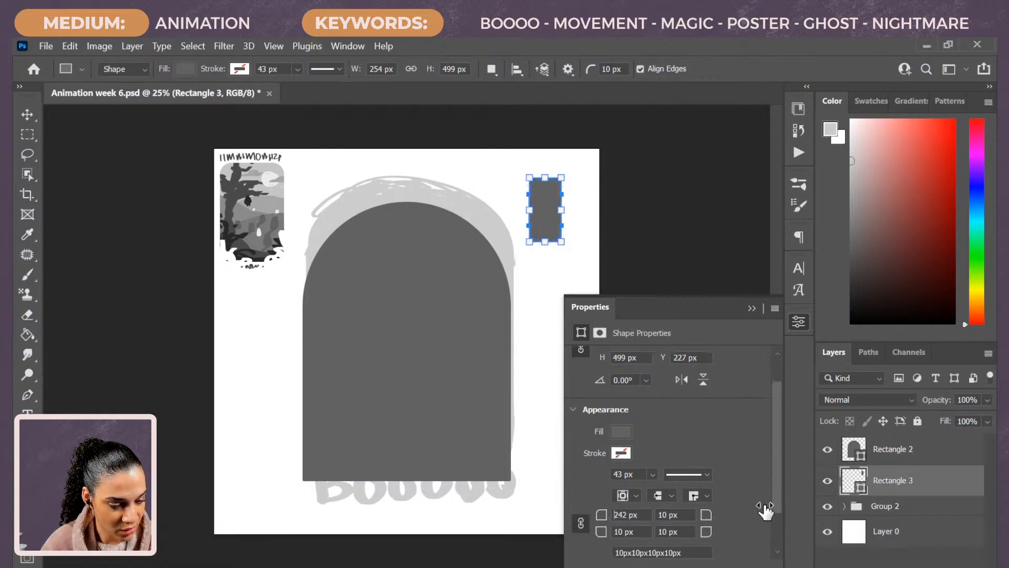
{"action": "left_click", "coordinate": [948, 460]}
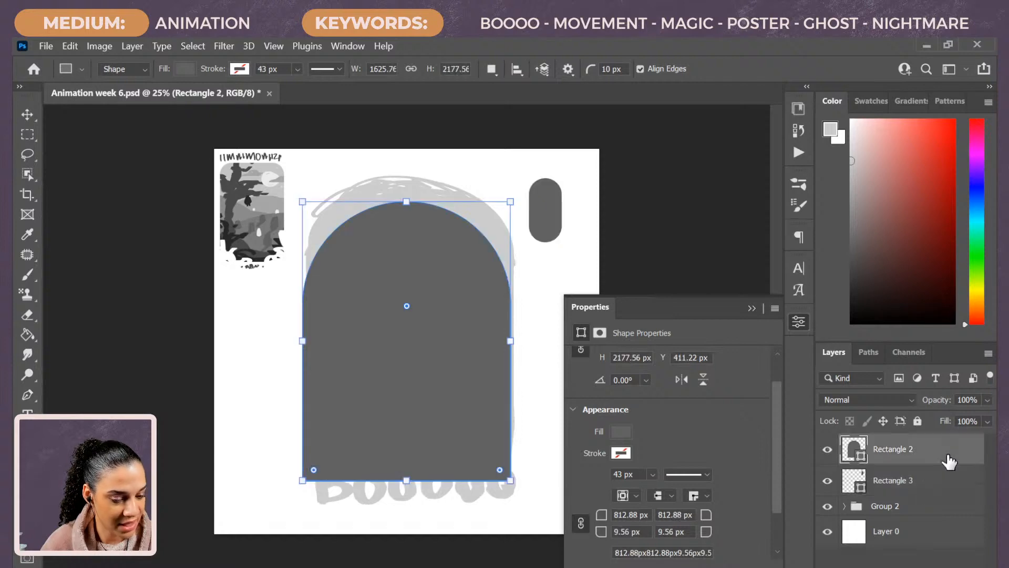
{"action": "left_click", "coordinate": [938, 481]}
Move the pill to the arched body's lower-left corner, centred at about 814, 2521 px, so its rounded end hangs below the edge
{"action": "key", "text": "ctrl+alt+t"}
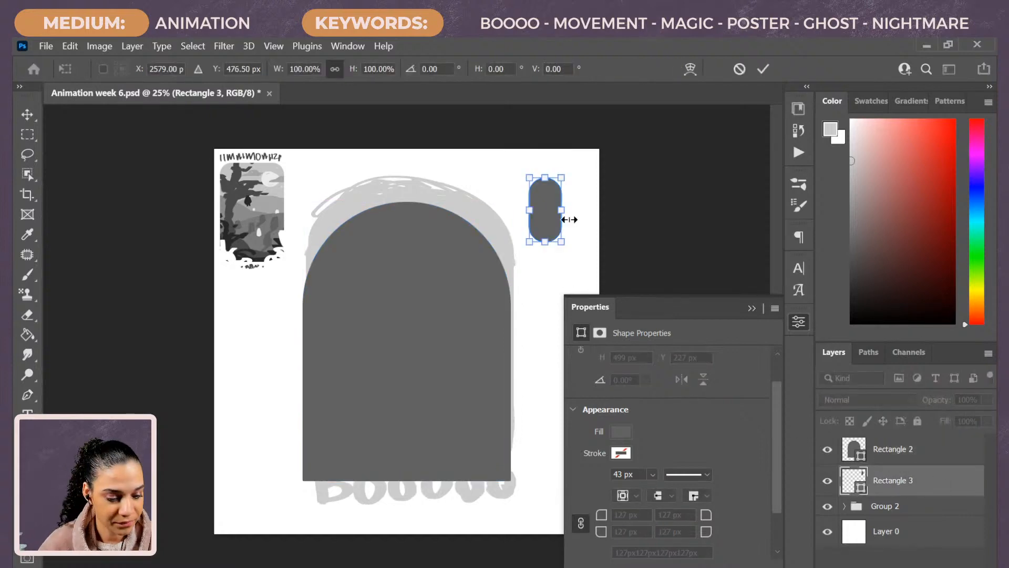
{"action": "left_click_drag", "start_coordinate": [545, 210], "coordinate": [322, 472]}
{"action": "key", "text": "ctrl+plus"}
{"action": "key", "text": "ctrl+plus"}
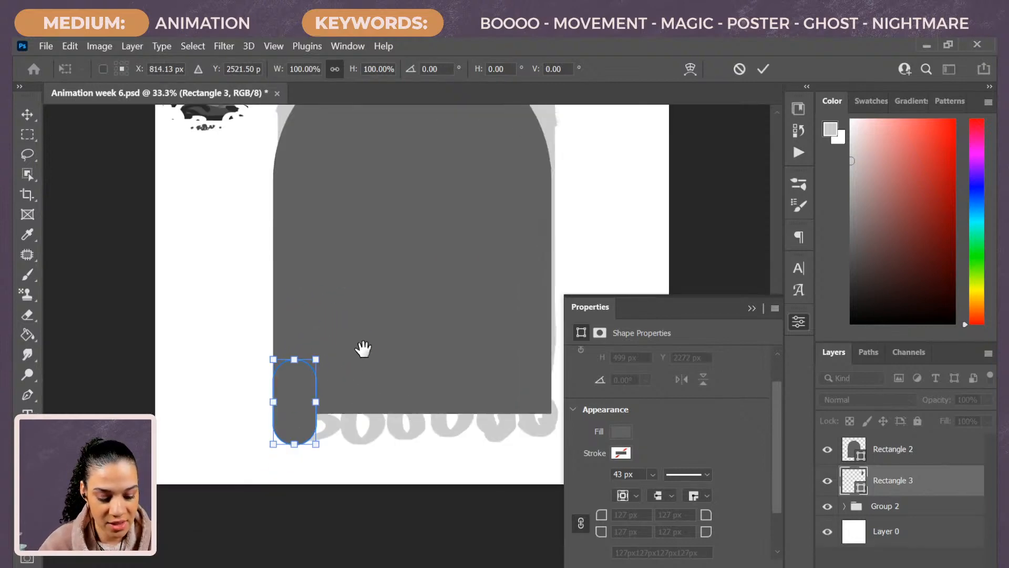
{"action": "key", "text": "Return"}
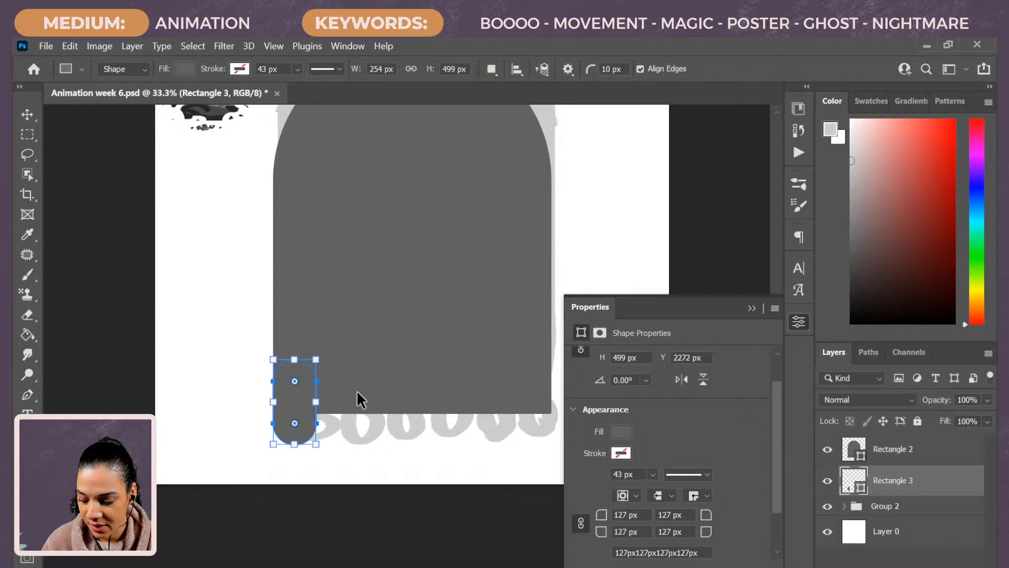
Duplicate the pill three times and place the copies side by side along the body's lower edge, 254 px apart
{"action": "key", "text": "ctrl+j"}
{"action": "key", "text": "ctrl+t"}
{"action": "left_click_drag", "start_coordinate": [305, 395], "coordinate": [431, 390]}
{"action": "key", "text": "Return"}
{"action": "key", "text": "ctrl+j"}
{"action": "key", "text": "ctrl+t"}
{"action": "key", "text": "Return"}
{"action": "key", "text": "ctrl+j"}
{"action": "key", "text": "ctrl+t"}
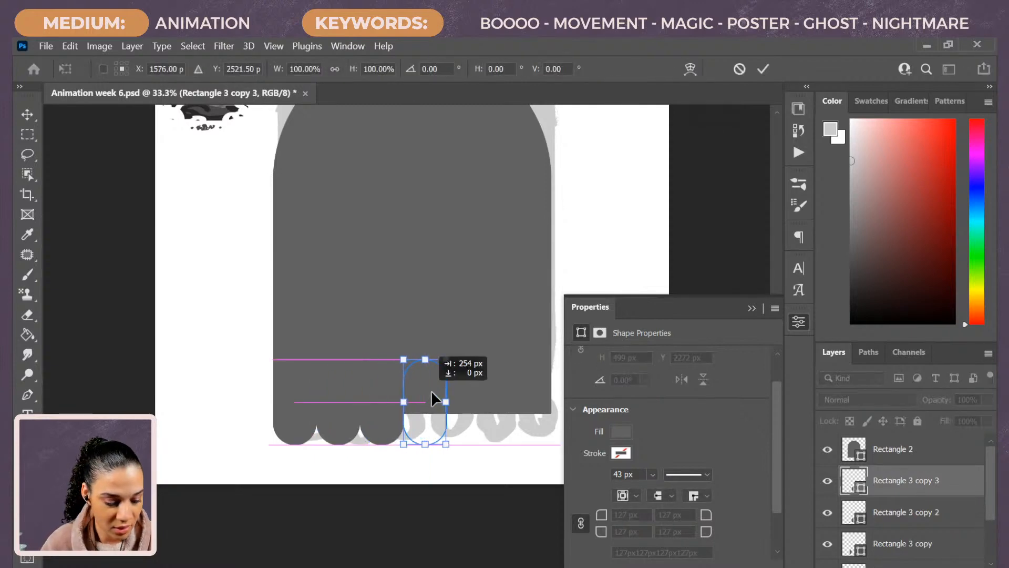
{"action": "key", "text": "Return"}
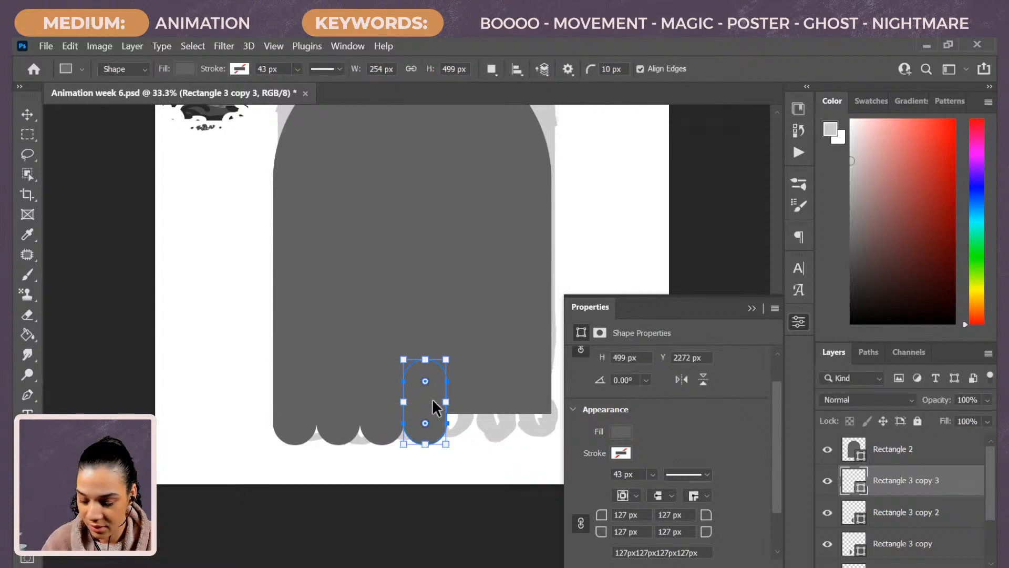
Add two more pill copies at 254 px spacing to extend the scalloped hem to six lobes
{"action": "key", "text": "ctrl+j"}
{"action": "key", "text": "ctrl+t"}
{"action": "left_click_drag", "start_coordinate": [431, 399], "coordinate": [469, 395]}
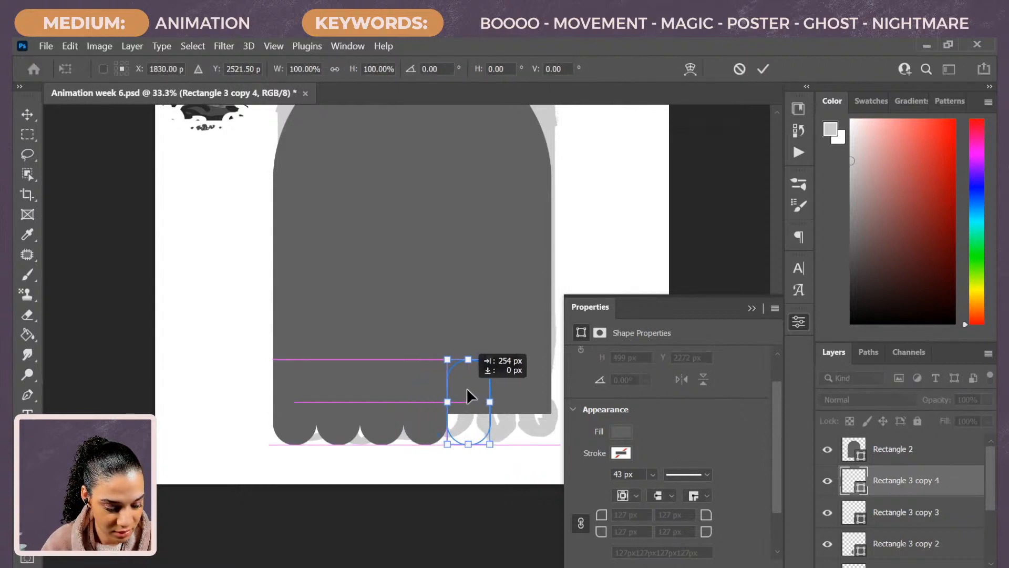
{"action": "key", "text": "ctrl+alt+t"}
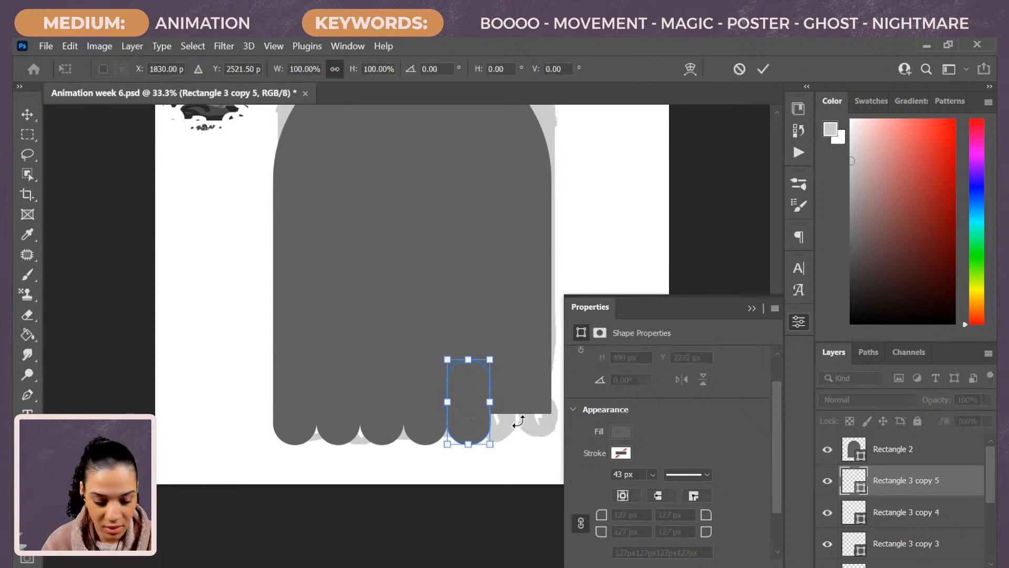
{"action": "left_click_drag", "start_coordinate": [471, 399], "coordinate": [515, 400]}
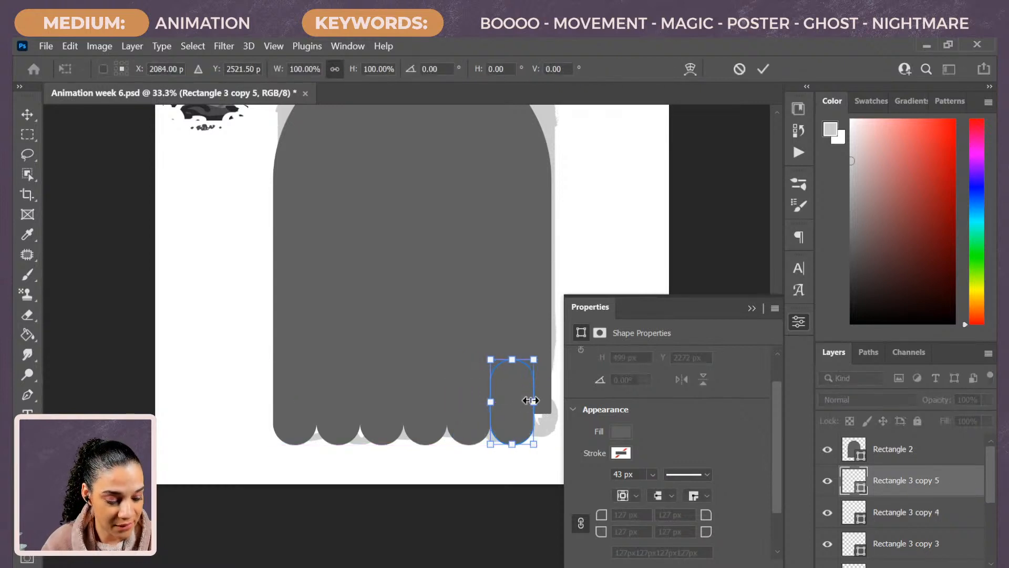
{"action": "key", "text": "Return"}
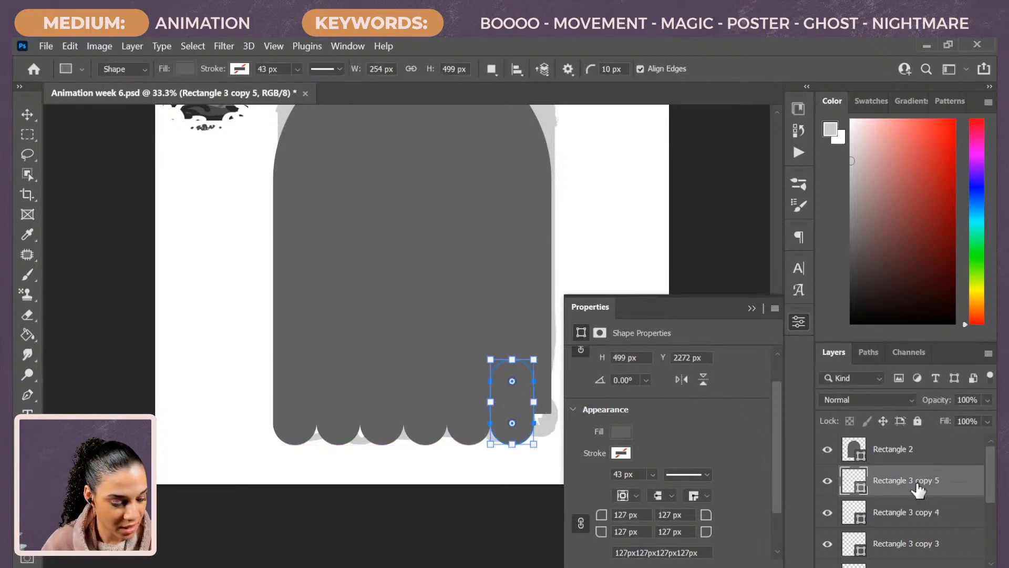
Select all six pill layers and group them
{"action": "scroll", "coordinate": [928, 515], "scroll_direction": "down", "scroll_amount": 2}
{"action": "left_click", "coordinate": [928, 512], "text": "shift"}
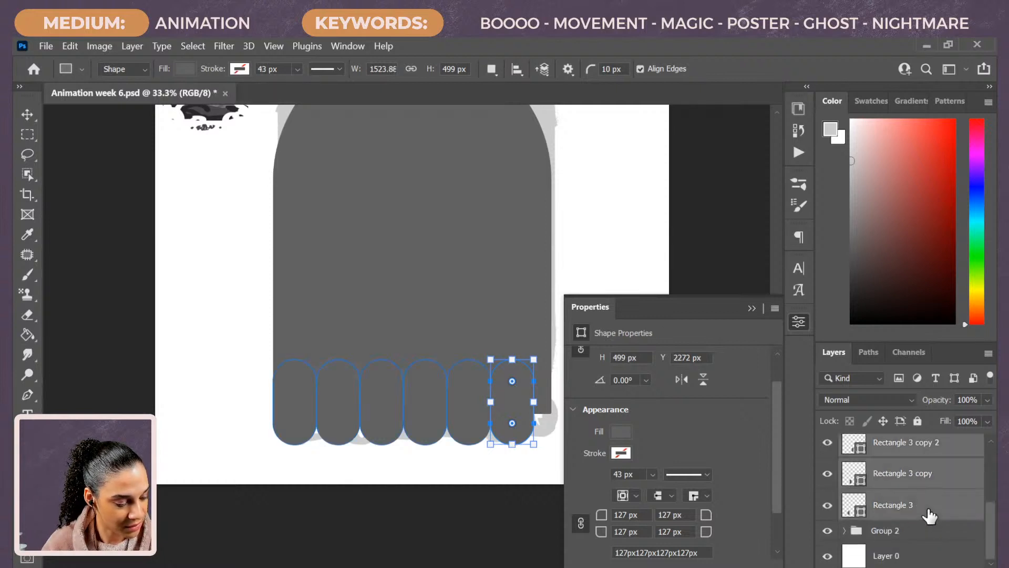
{"action": "key", "text": "ctrl+t"}
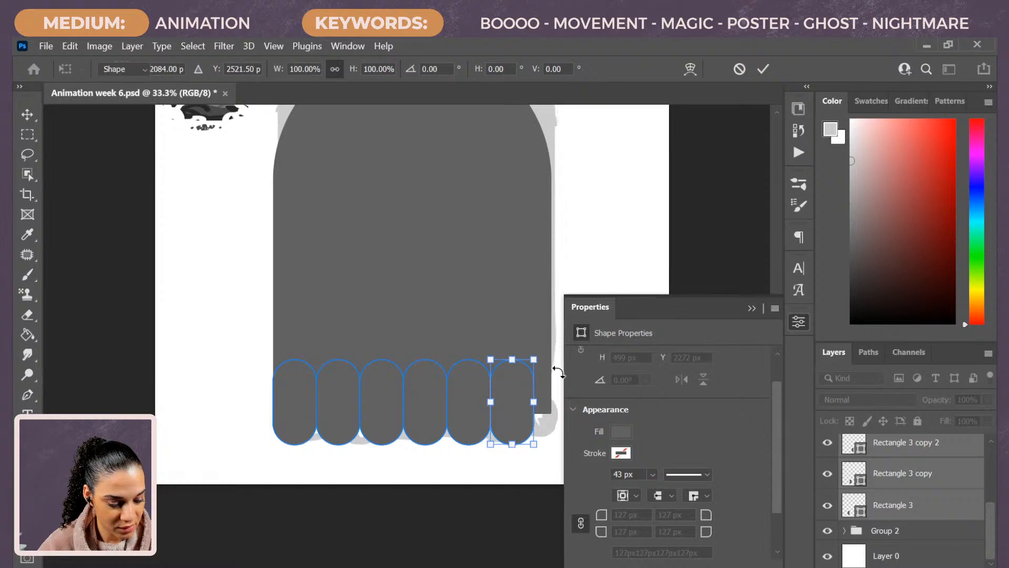
{"action": "key", "text": "Escape"}
{"action": "key", "text": "ctrl+g"}
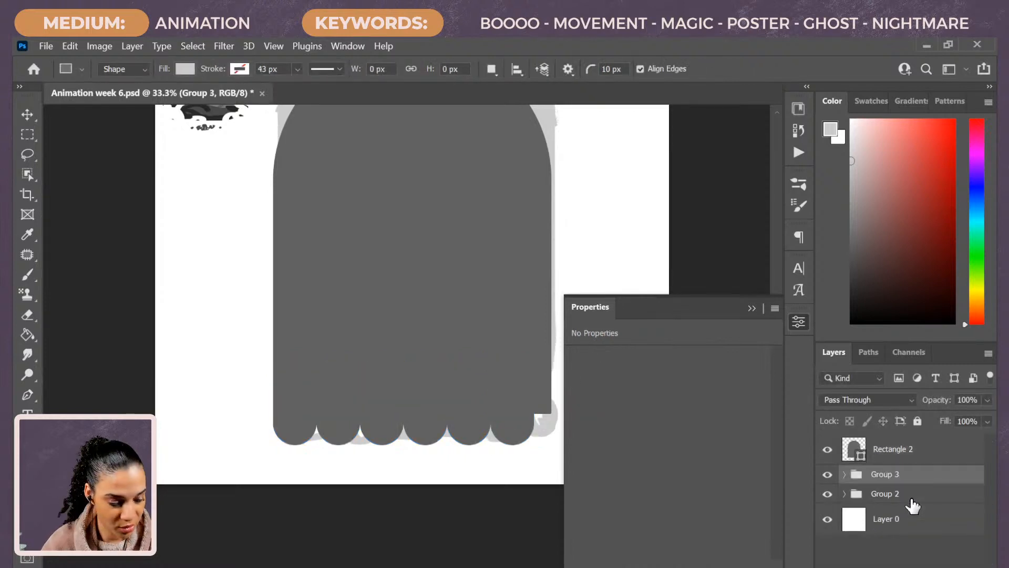
Scale the pill group up so the scalloped hem spans the full width of the arched body
{"action": "key", "text": "ctrl+t"}
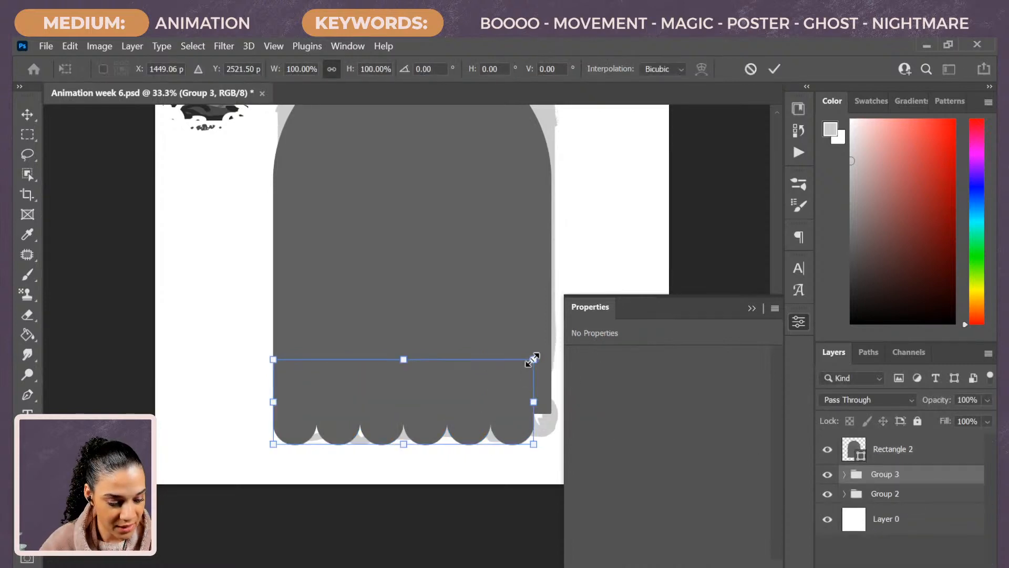
{"action": "left_click_drag", "start_coordinate": [534, 359], "coordinate": [552, 354]}
{"action": "key", "text": "Return"}
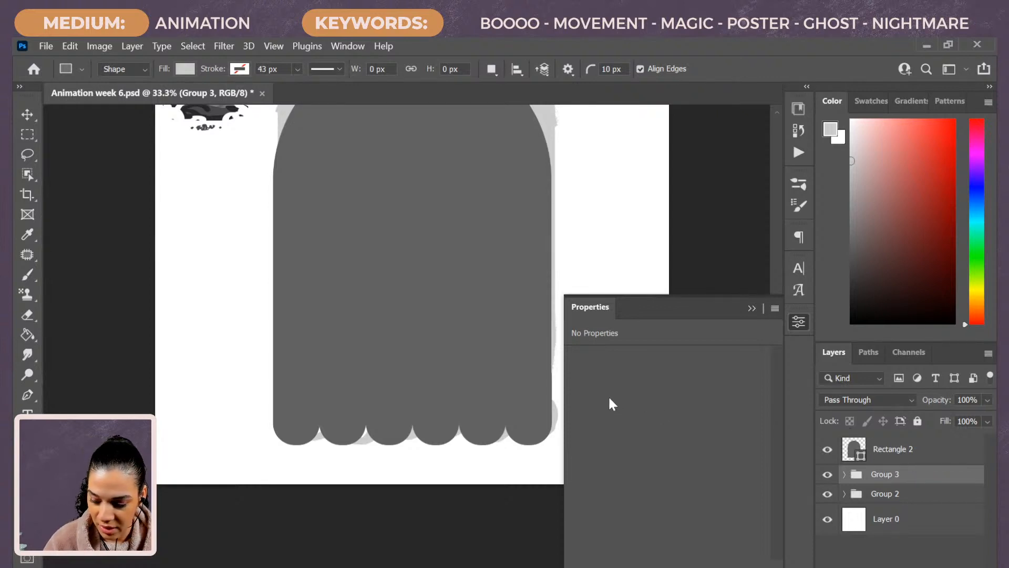
Fine-tune the pill group's scale so its right edge lines up exactly with the arched body's right edge
{"action": "key", "text": "ctrl+t"}
{"action": "scroll", "coordinate": [531, 354], "scroll_direction": "up", "scroll_amount": 2}
{"action": "left_click_drag", "start_coordinate": [531, 354], "coordinate": [410, 268]}
{"action": "key", "text": "ctrl+plus"}
{"action": "key", "text": "ctrl+plus"}
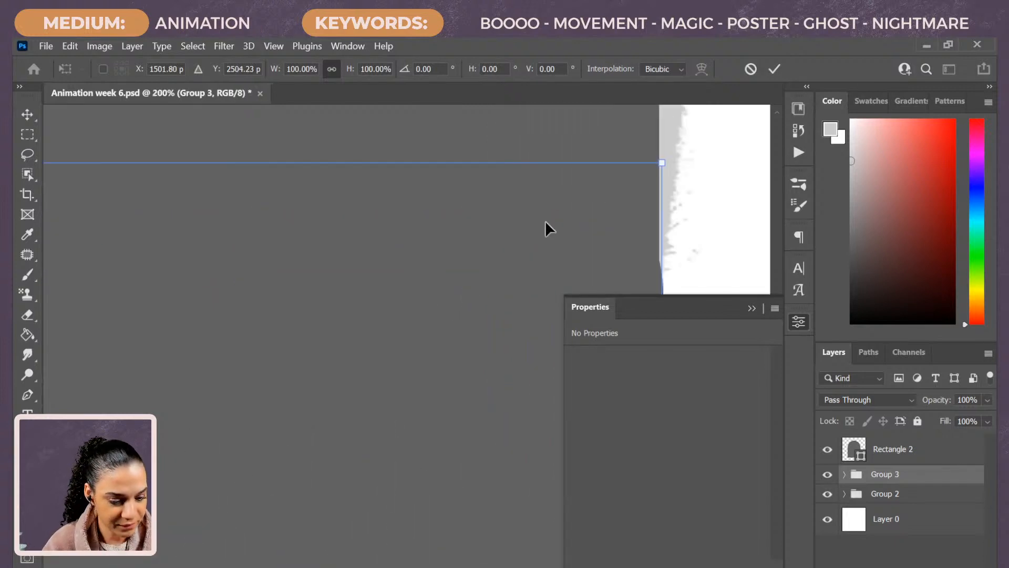
{"action": "left_click_drag", "start_coordinate": [523, 185], "coordinate": [279, 187]}
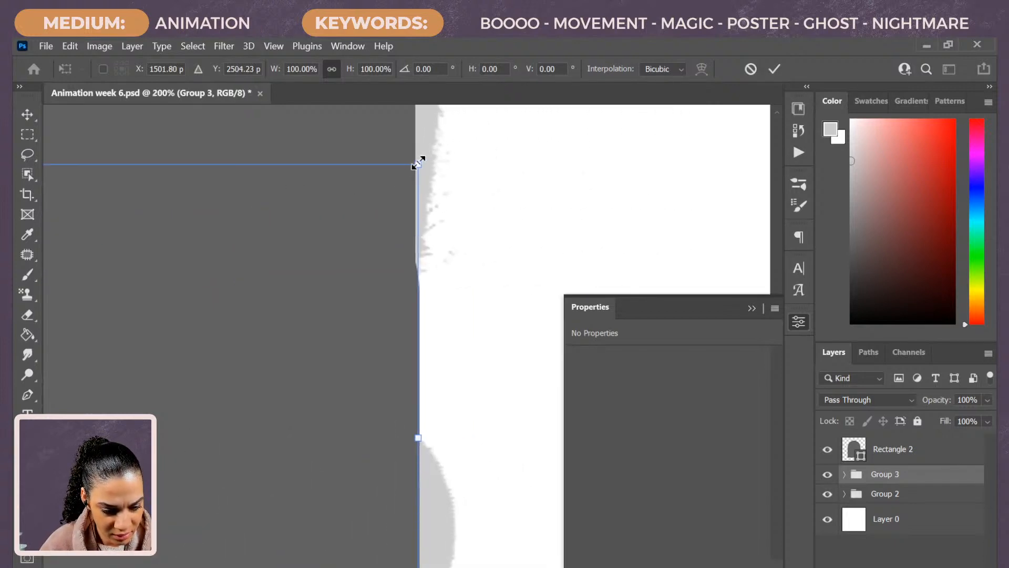
{"action": "left_click_drag", "start_coordinate": [418, 165], "coordinate": [415, 163]}
{"action": "key", "text": "Return"}
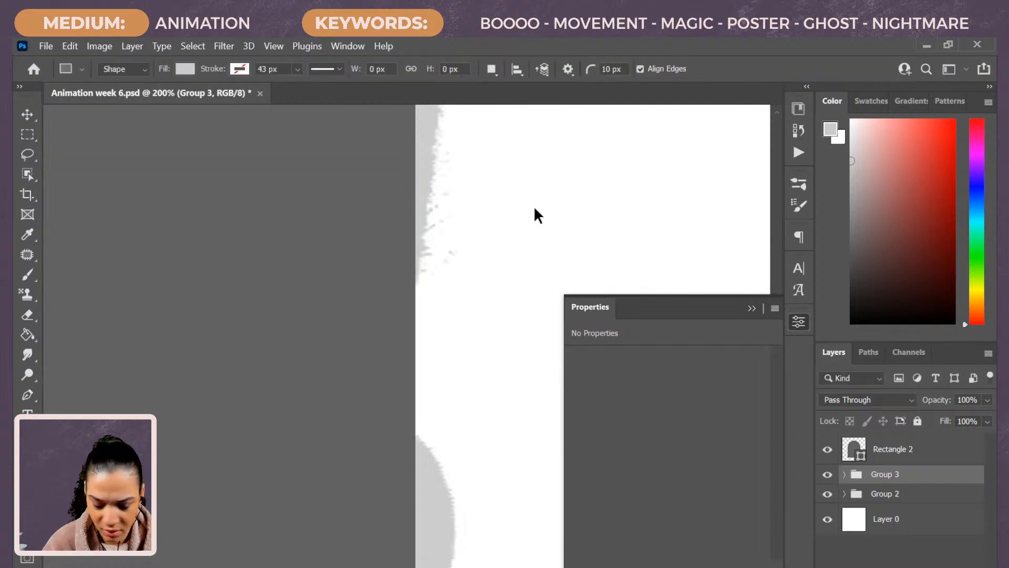
{"action": "scroll", "coordinate": [534, 206], "scroll_direction": "down", "scroll_amount": 5}
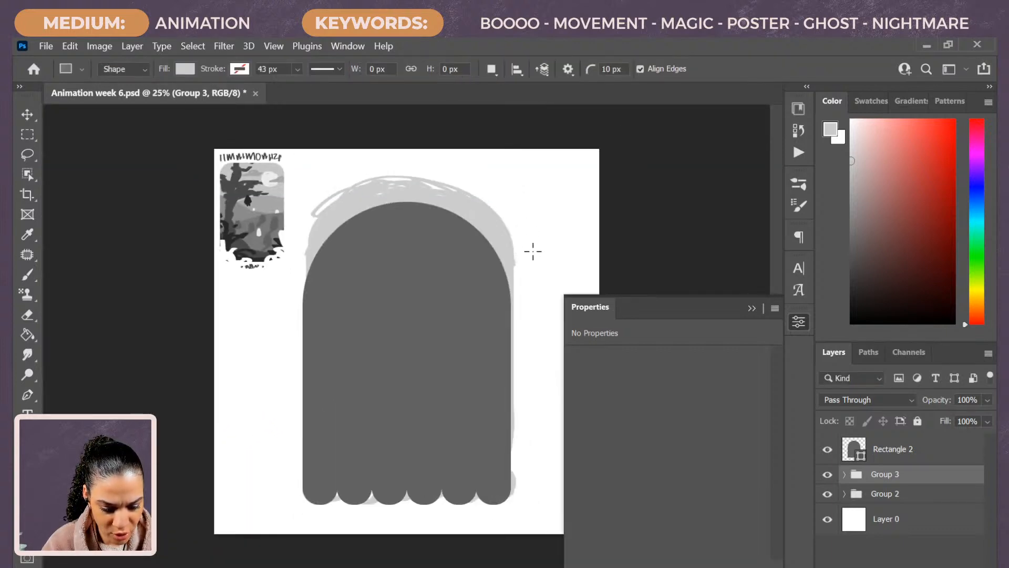
{"action": "key", "text": "ctrl+minus"}
{"action": "key", "text": "ctrl+plus"}
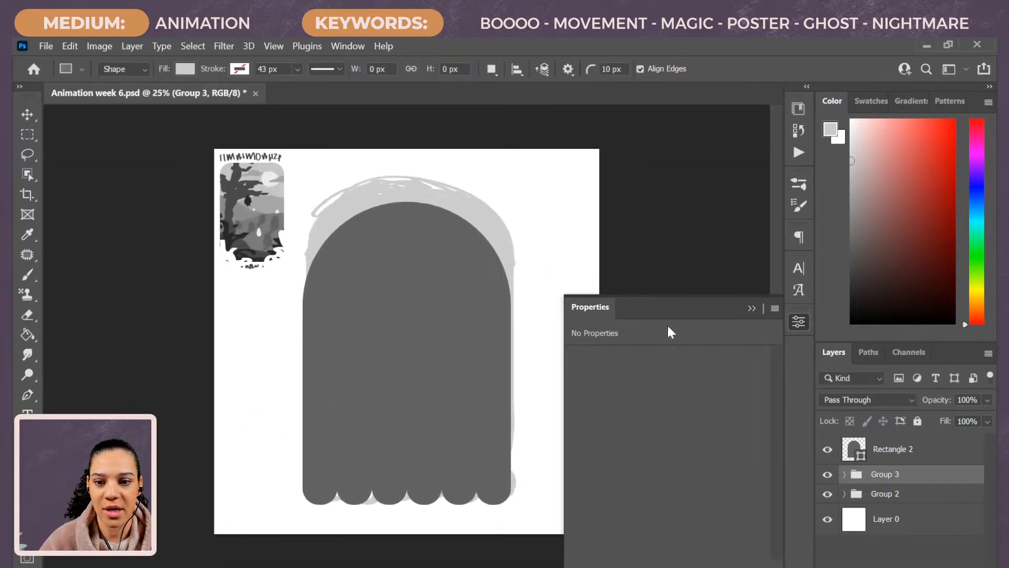
Combine the arched body layer and the pill group into one smart object
{"action": "left_click", "coordinate": [905, 451]}
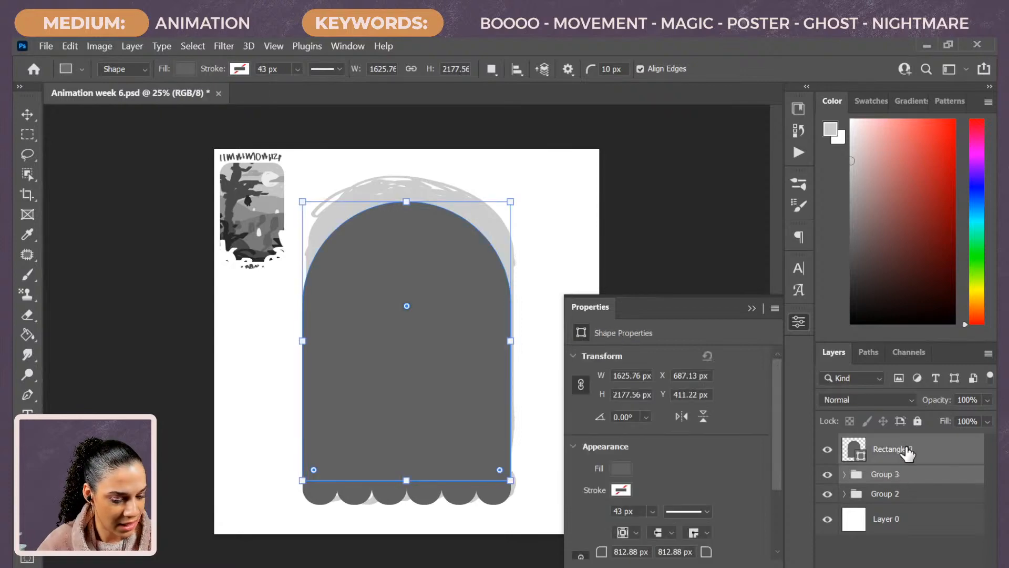
{"action": "right_click", "coordinate": [944, 461]}
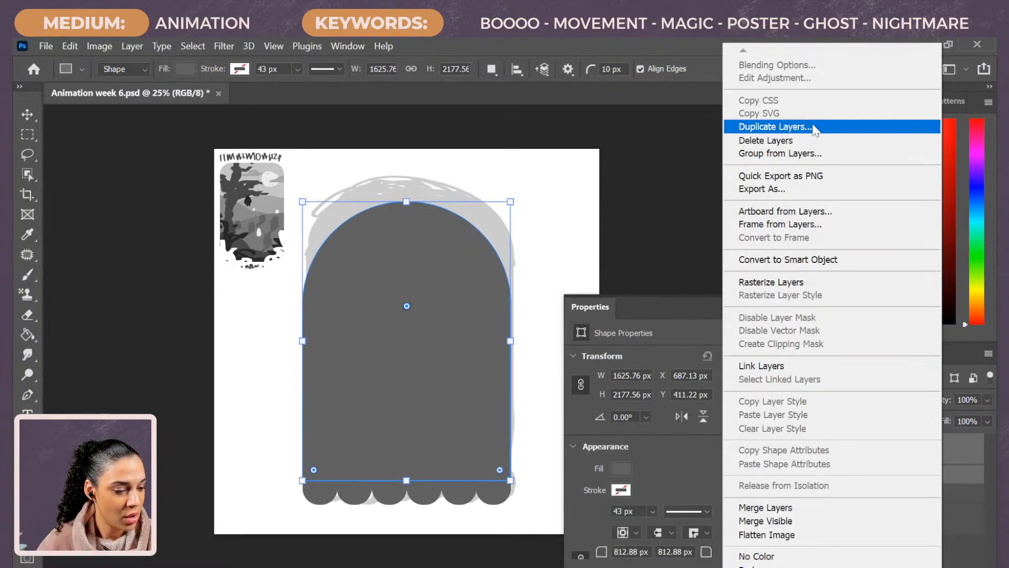
{"action": "left_click", "coordinate": [815, 261]}
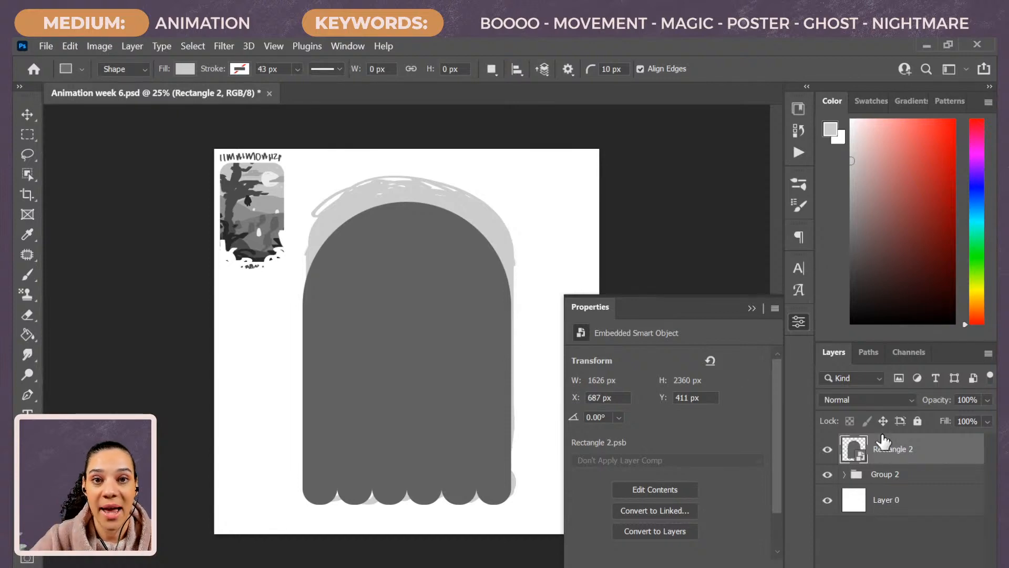
{"action": "right_click", "coordinate": [852, 456]}
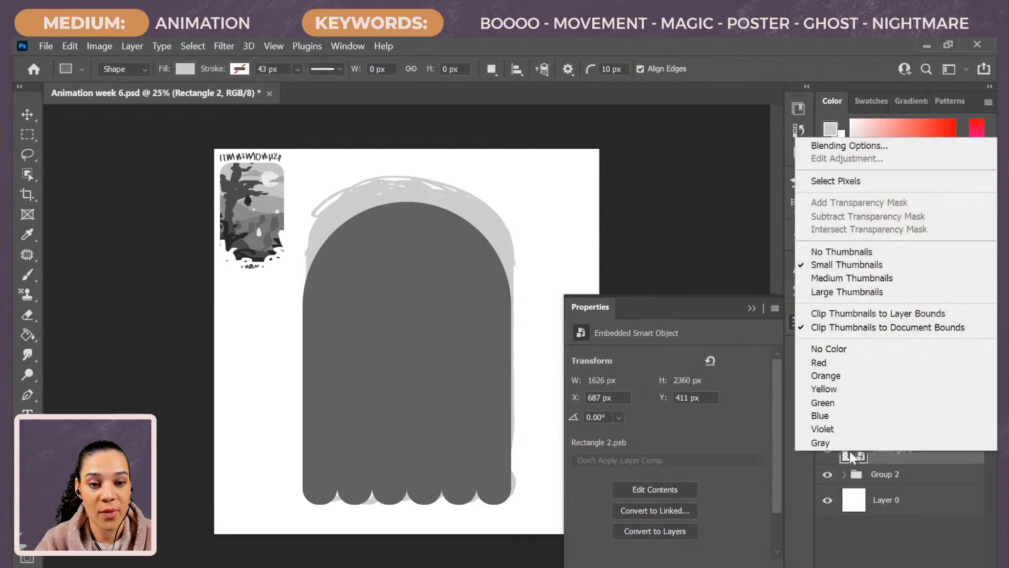
{"action": "left_click", "coordinate": [927, 458]}
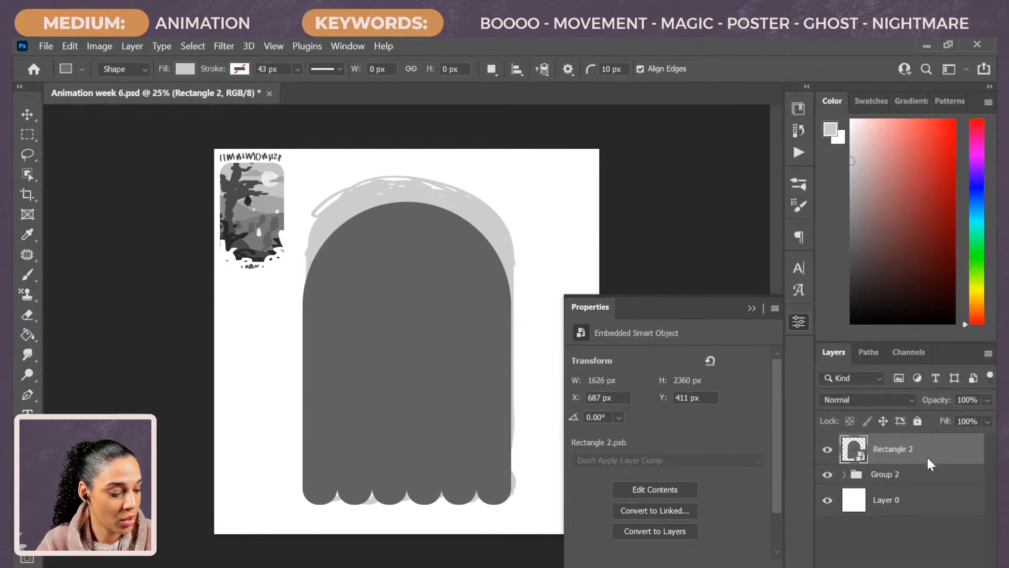
{"action": "right_click", "coordinate": [927, 457]}
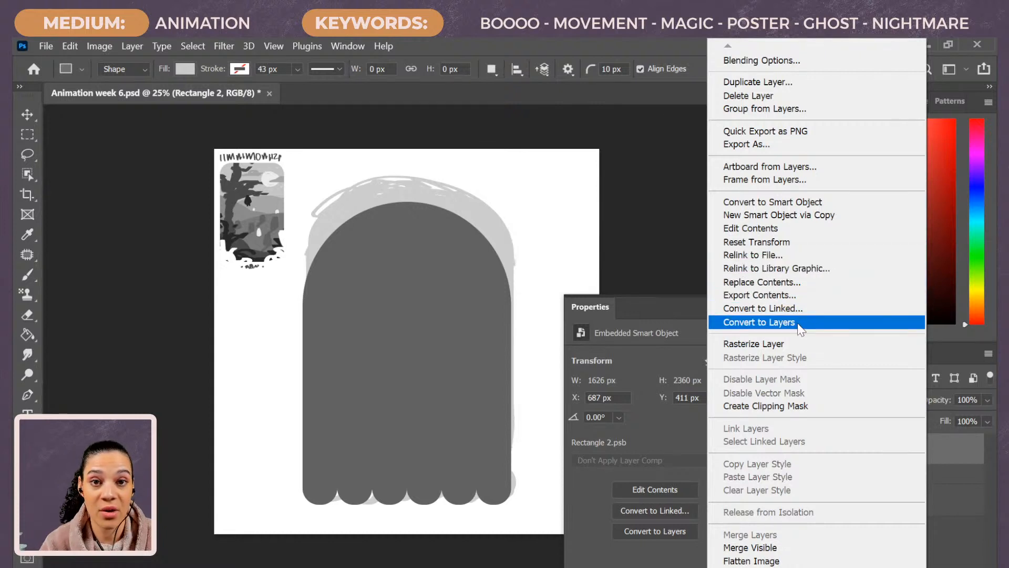
{"action": "left_click", "coordinate": [971, 467]}
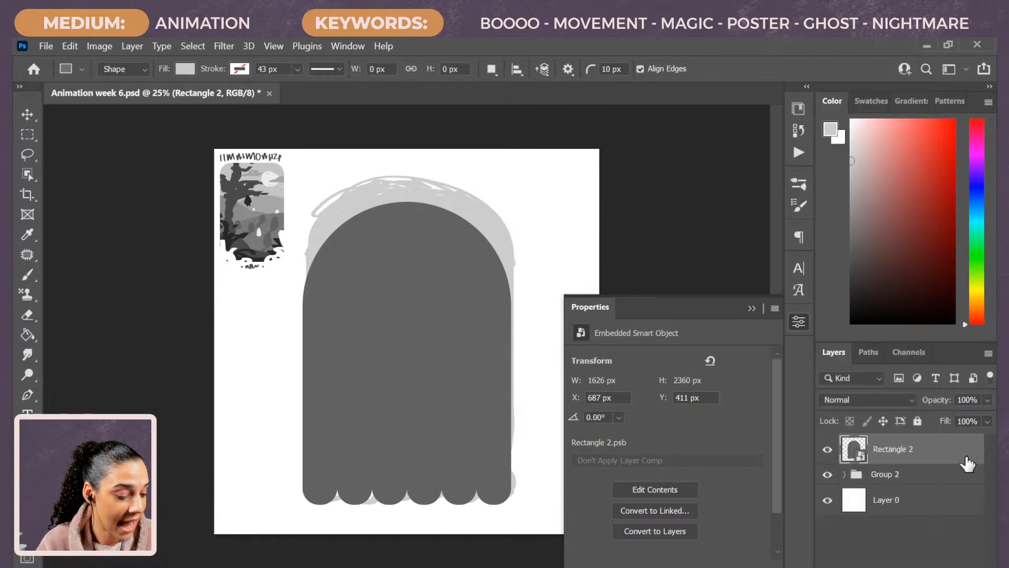
Hide the rough ghost sketch, Layer 9, inside Group 2
{"action": "left_click", "coordinate": [844, 474]}
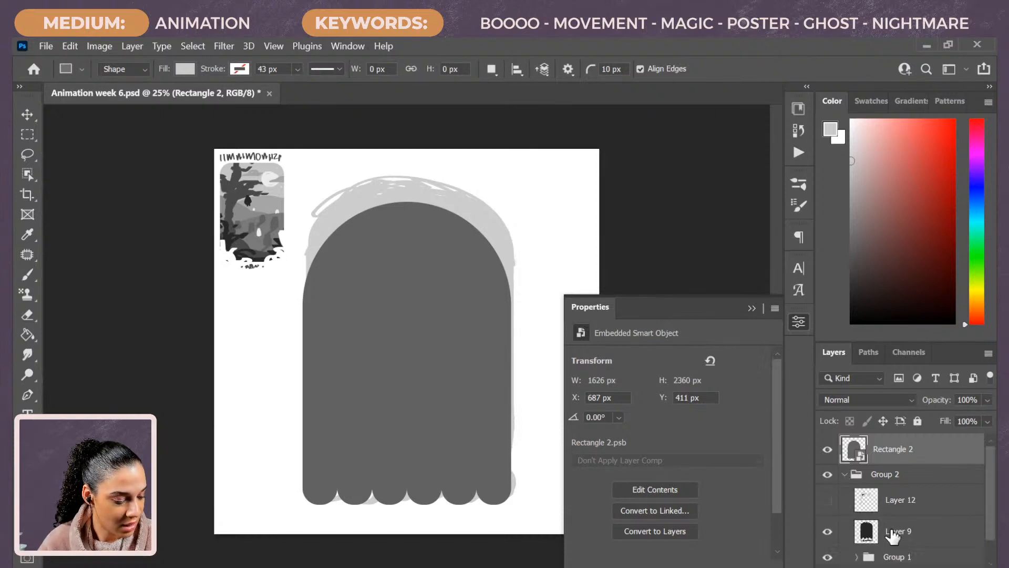
{"action": "scroll", "coordinate": [865, 552], "scroll_direction": "down", "scroll_amount": 1}
{"action": "left_click", "coordinate": [827, 505]}
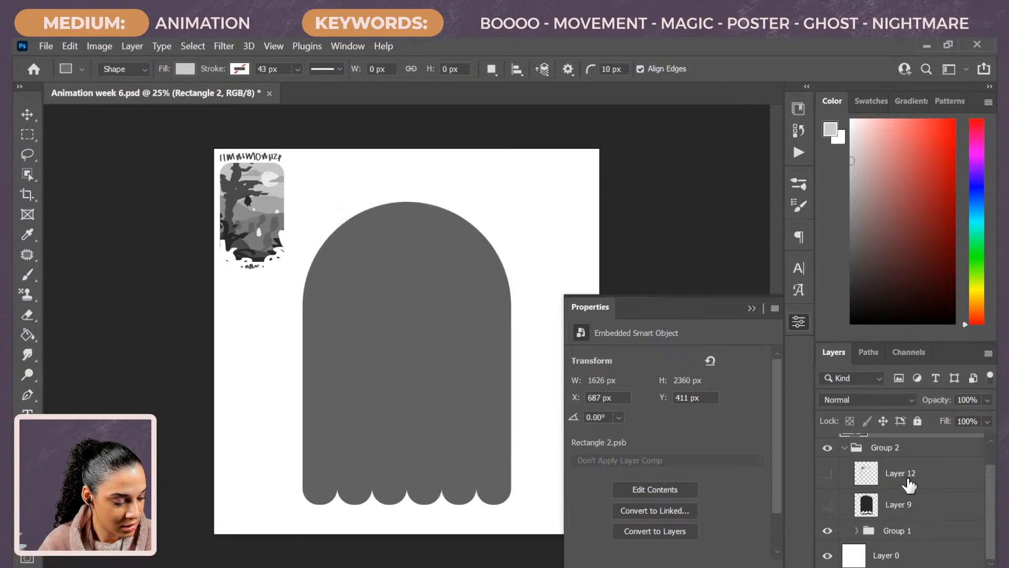
{"action": "left_click", "coordinate": [844, 448]}
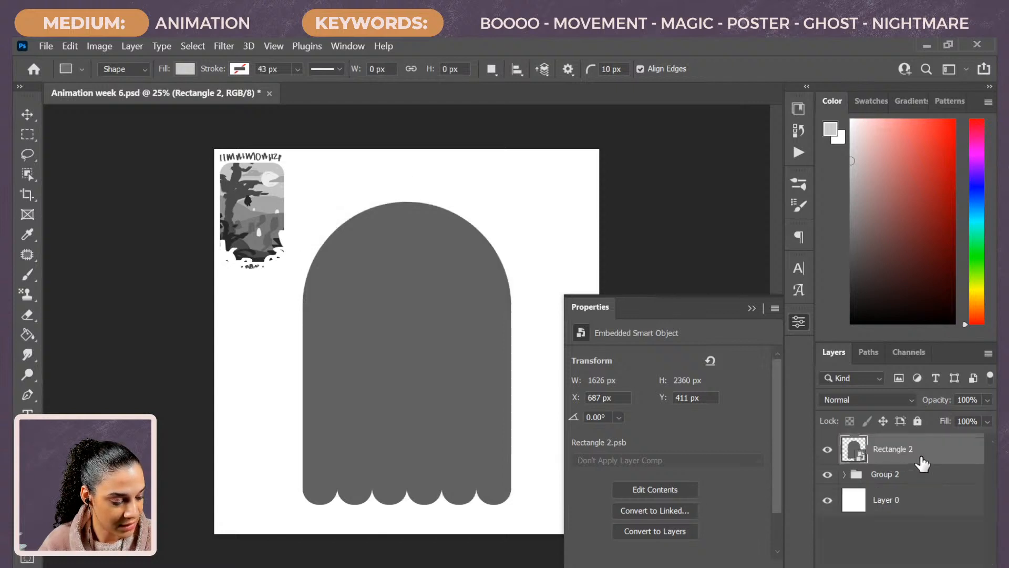
Move the ghost smart object up to the canvas centre, at X 1500 px and Y 1500 px
{"action": "key", "text": "ctrl+t"}
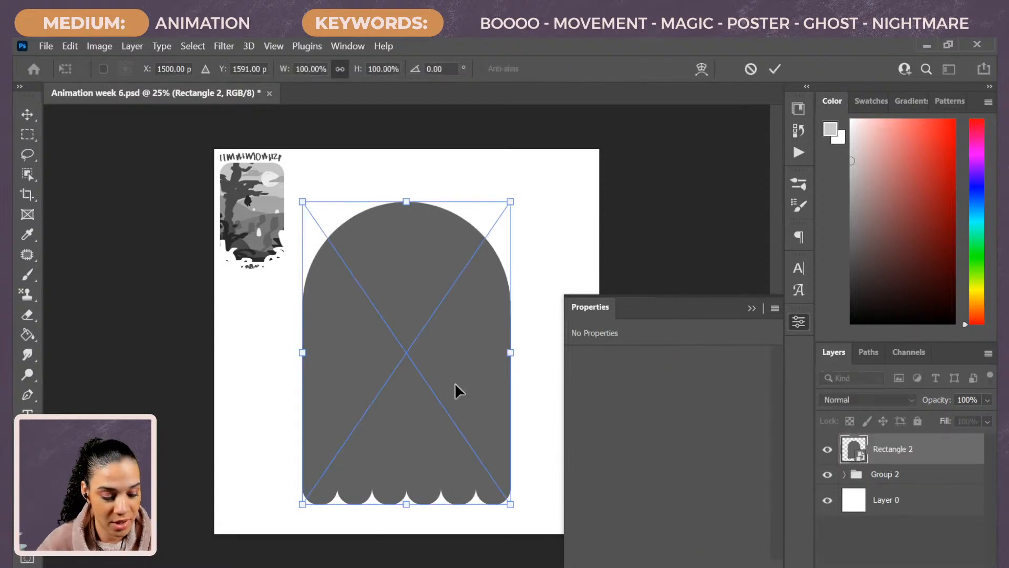
{"action": "left_click_drag", "start_coordinate": [455, 383], "coordinate": [439, 345]}
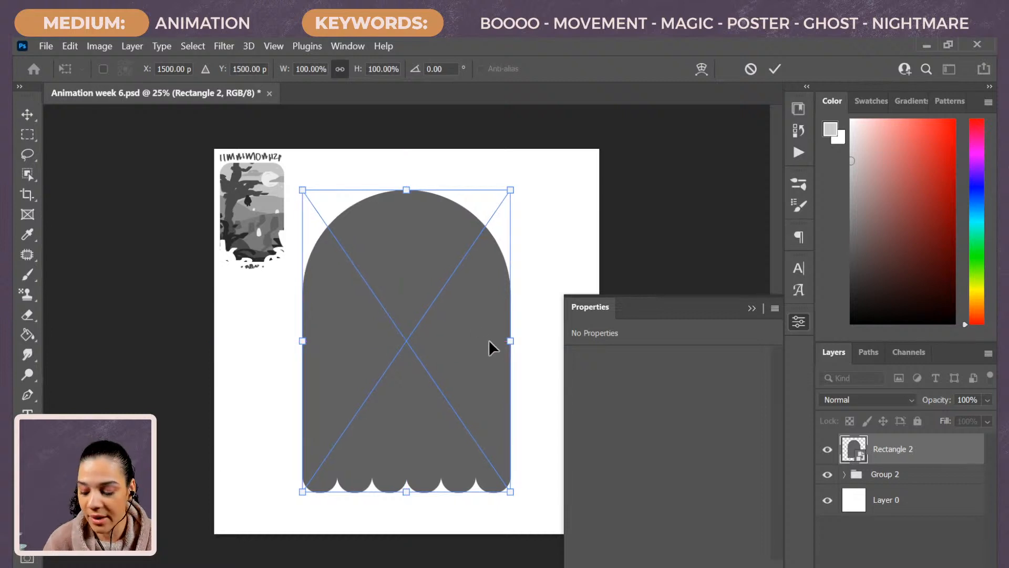
{"action": "key", "text": "Return"}
{"action": "key", "text": "ctrl+plus"}
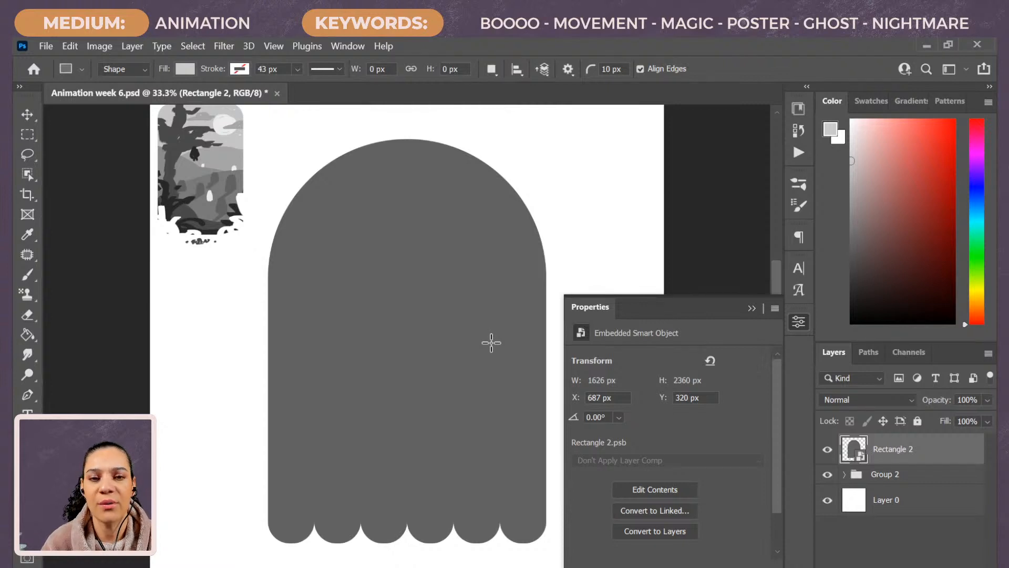
{"action": "key", "text": "ctrl+minus"}
{"action": "key", "text": "ctrl+plus"}
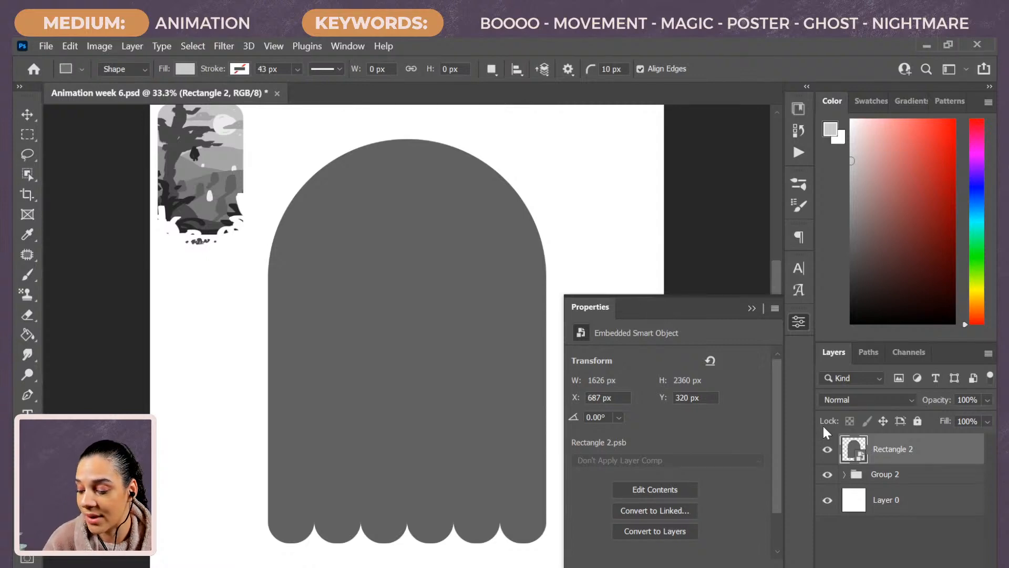
{"action": "key", "text": "ctrl+t"}
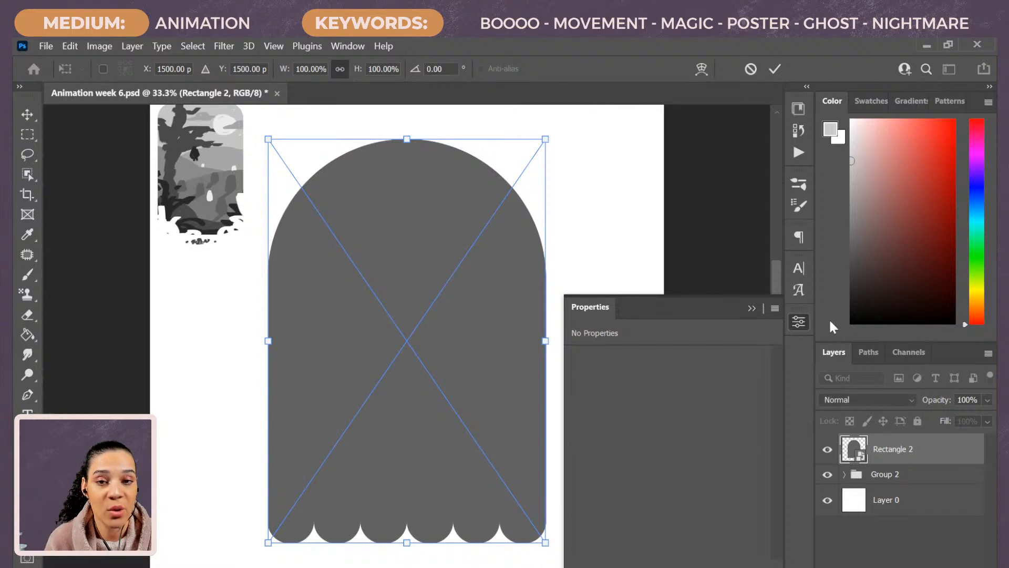
{"action": "key", "text": "Return"}
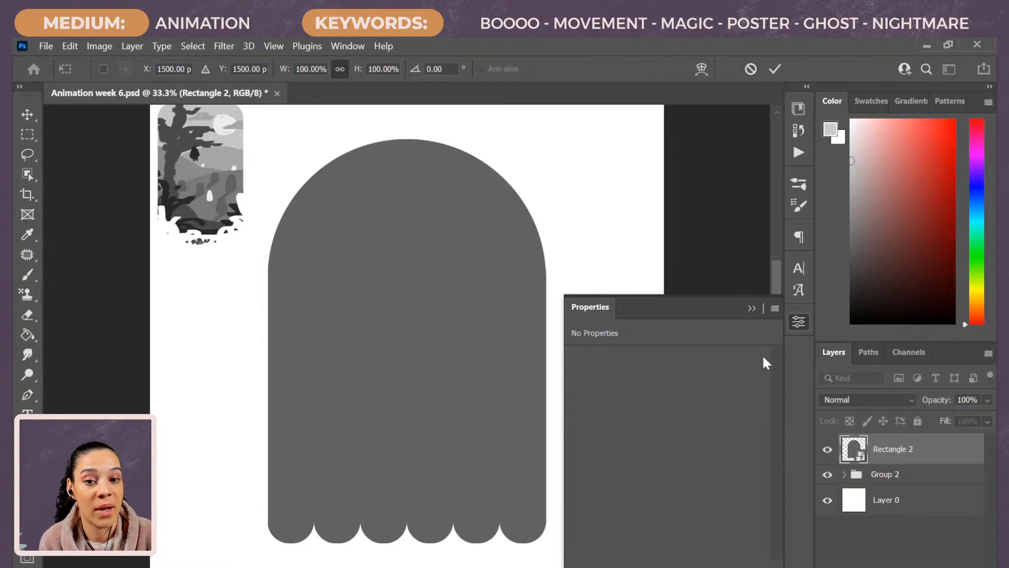
{"action": "left_click_drag", "start_coordinate": [443, 348], "coordinate": [421, 323]}
{"action": "key", "text": "ctrl+z"}
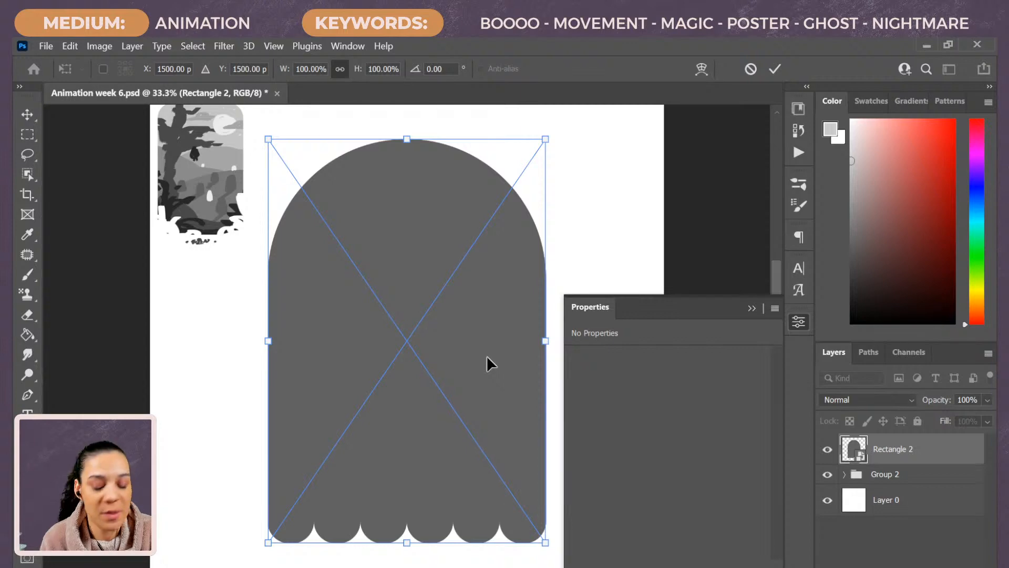
{"action": "key", "text": "Return"}
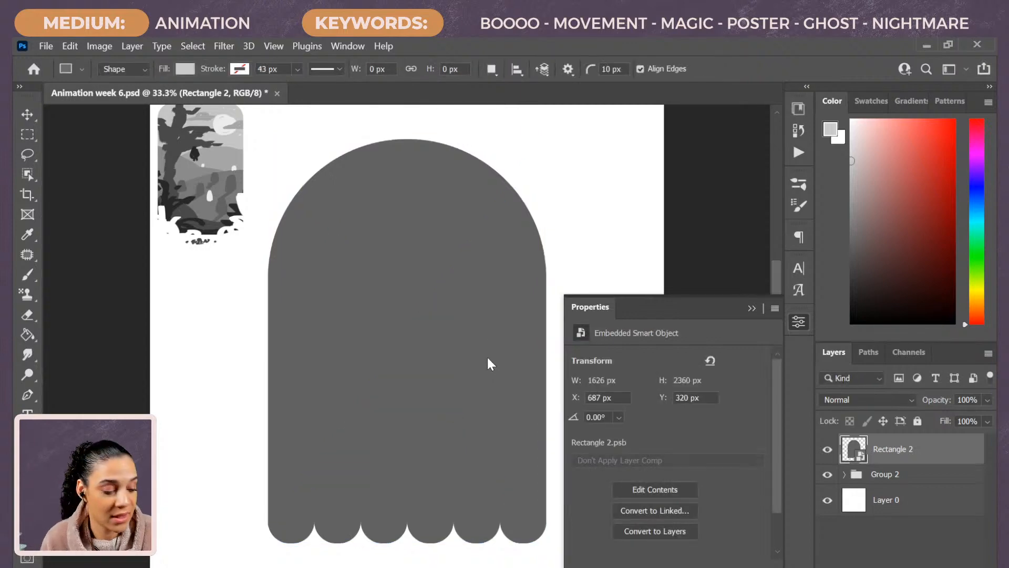
Lasso a curved freehand region across the ghost's upper body and add a new layer above the smart object
{"action": "key", "text": "l"}
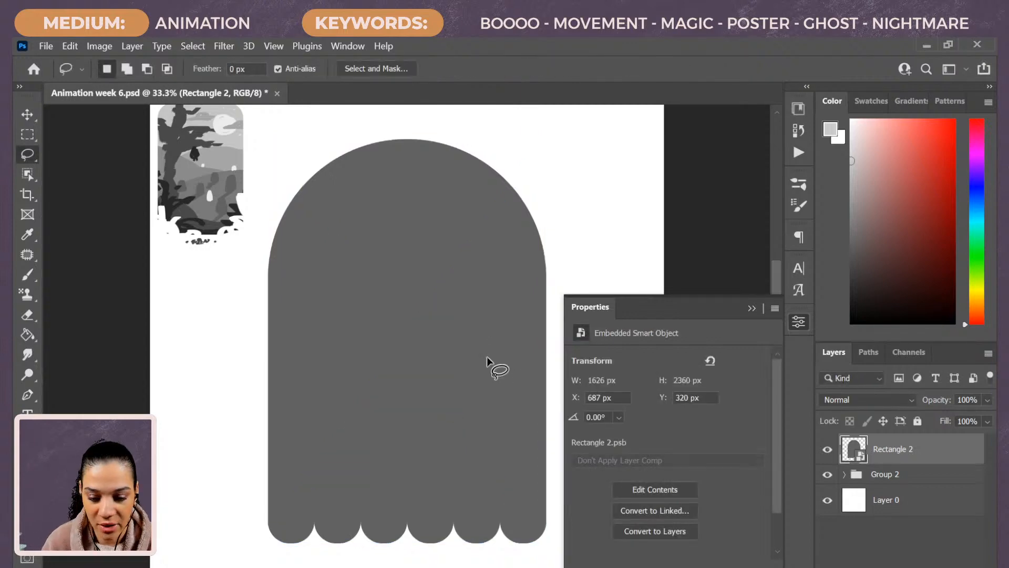
{"action": "mouse_move", "coordinate": [404, 216]}
{"action": "left_mouse_down"}
{"action": "mouse_move", "coordinate": [322, 303]}
{"action": "mouse_move", "coordinate": [480, 316]}
{"action": "mouse_move", "coordinate": [498, 412]}
{"action": "mouse_move", "coordinate": [514, 209]}
{"action": "mouse_move", "coordinate": [344, 225]}
{"action": "mouse_move", "coordinate": [387, 255]}
{"action": "left_mouse_up"}
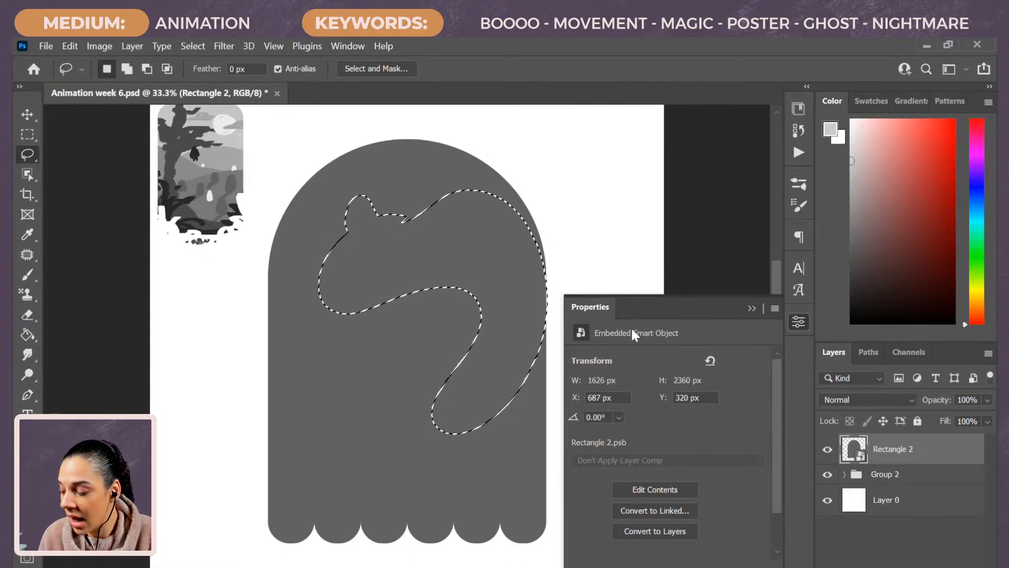
{"action": "key", "text": "ctrl+d"}
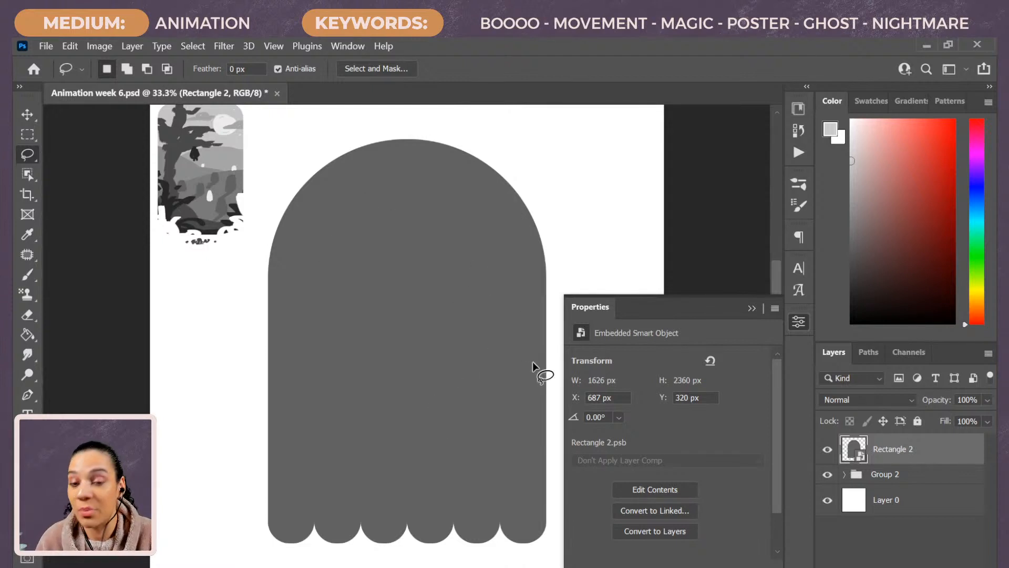
{"action": "key", "text": "b"}
{"action": "key", "text": "ctrl+shift+alt+n"}
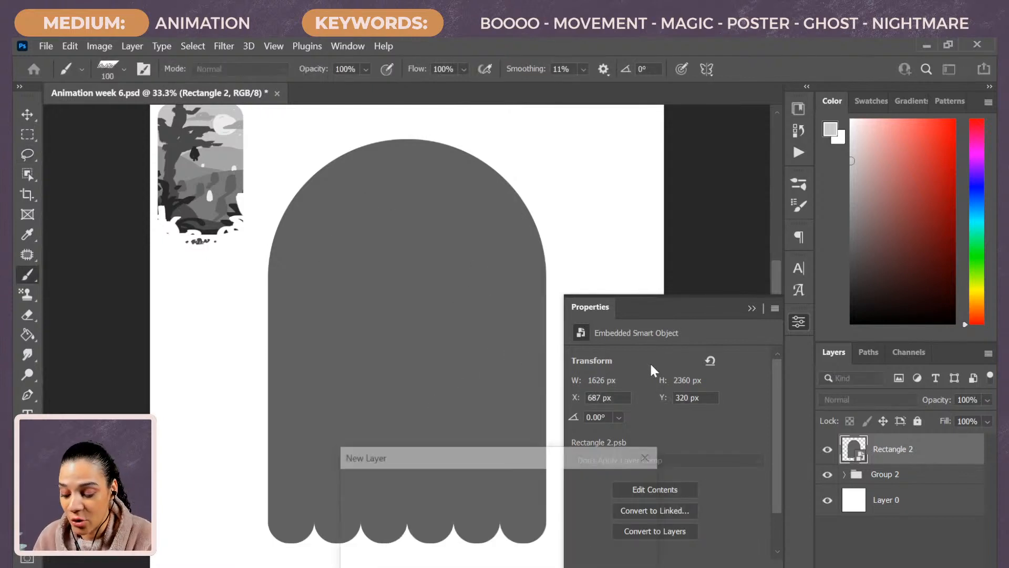
Paint the curved region on the new layer solid red with the brush at size 900
{"action": "left_click", "coordinate": [940, 165]}
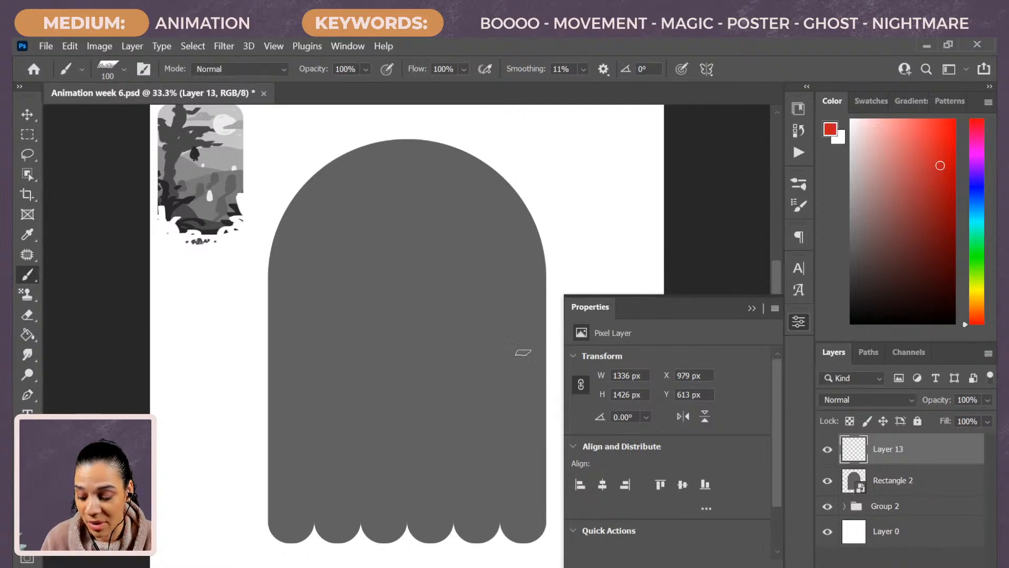
{"action": "key", "text": "bracketright"}
{"action": "key", "text": "bracketright"}
{"action": "key", "text": "bracketright"}
{"action": "key", "text": "bracketright"}
{"action": "key", "text": "bracketright"}
{"action": "key", "text": "bracketright"}
{"action": "key", "text": "bracketright"}
{"action": "key", "text": "bracketright"}
{"action": "left_click_drag", "start_coordinate": [475, 252], "coordinate": [399, 339]}
{"action": "mouse_move", "coordinate": [467, 349]}
{"action": "left_mouse_down"}
{"action": "mouse_move", "coordinate": [427, 452]}
{"action": "mouse_move", "coordinate": [439, 331]}
{"action": "mouse_move", "coordinate": [292, 282]}
{"action": "mouse_move", "coordinate": [467, 473]}
{"action": "left_mouse_up"}
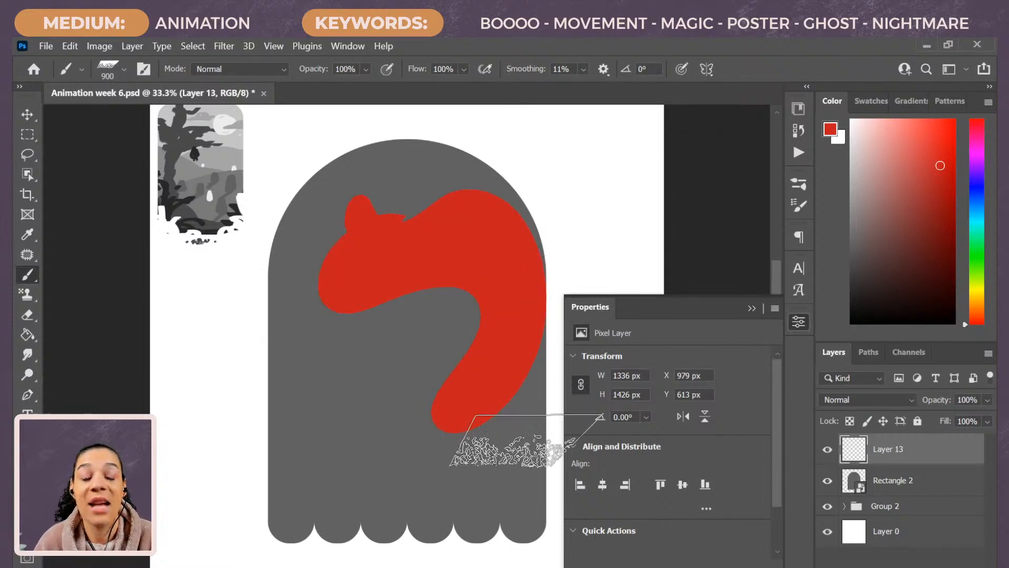
Undo the red paint and its layer, clear the lasso selection, and keep the smart object unrasterized
{"action": "key", "text": "ctrl+z"}
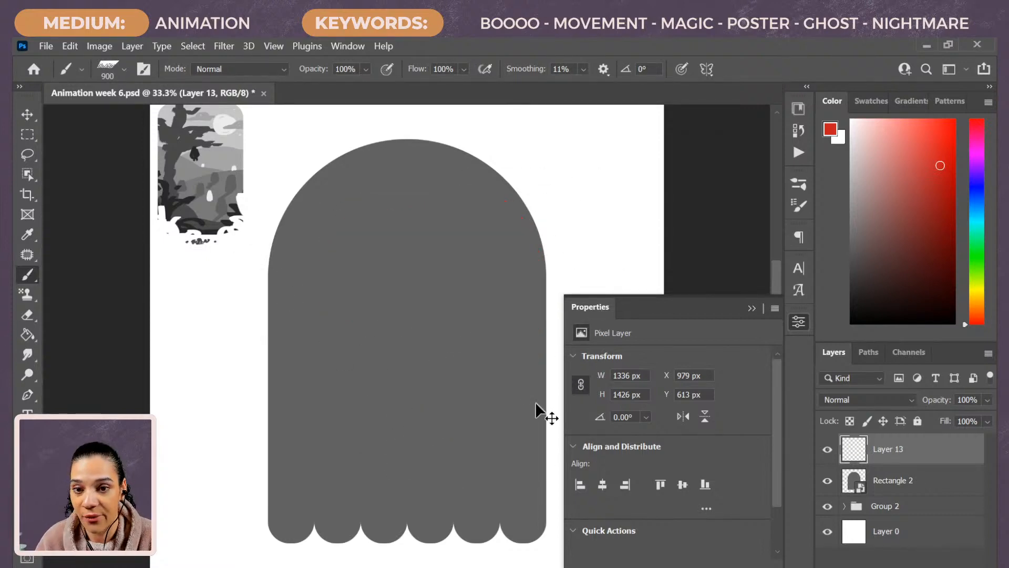
{"action": "key", "text": "ctrl+z"}
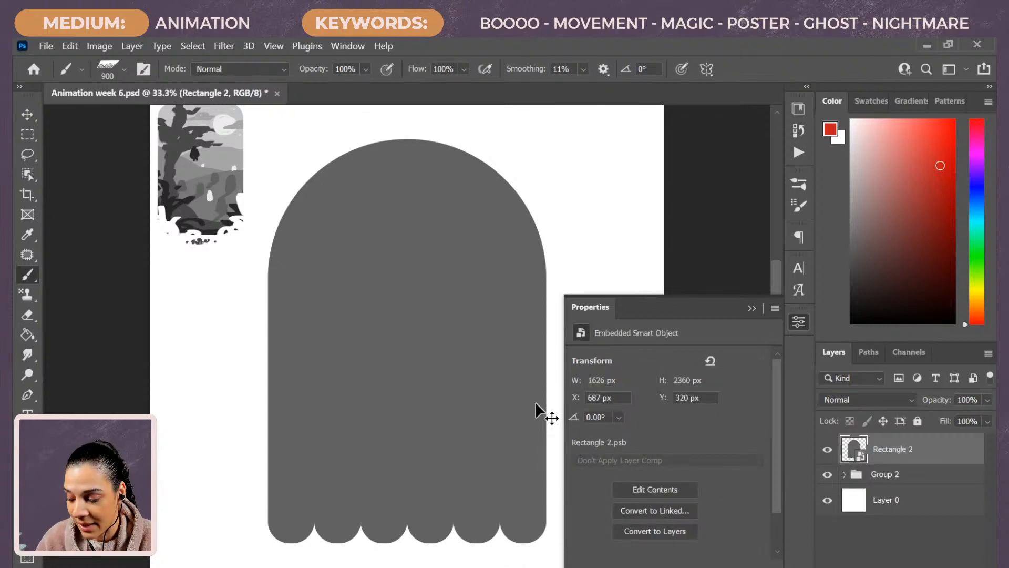
{"action": "key", "text": "ctrl+z"}
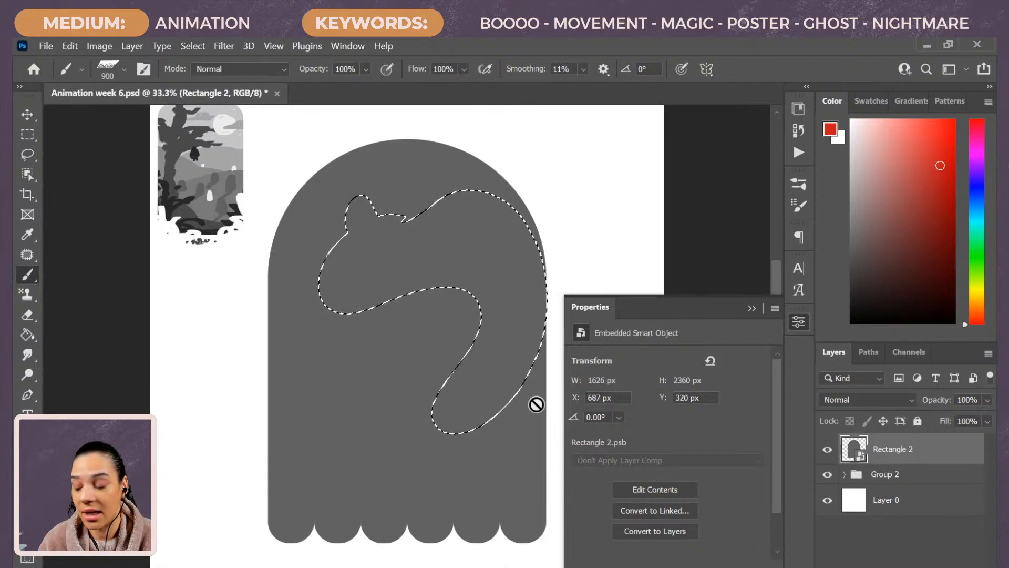
{"action": "key", "text": "ctrl+d"}
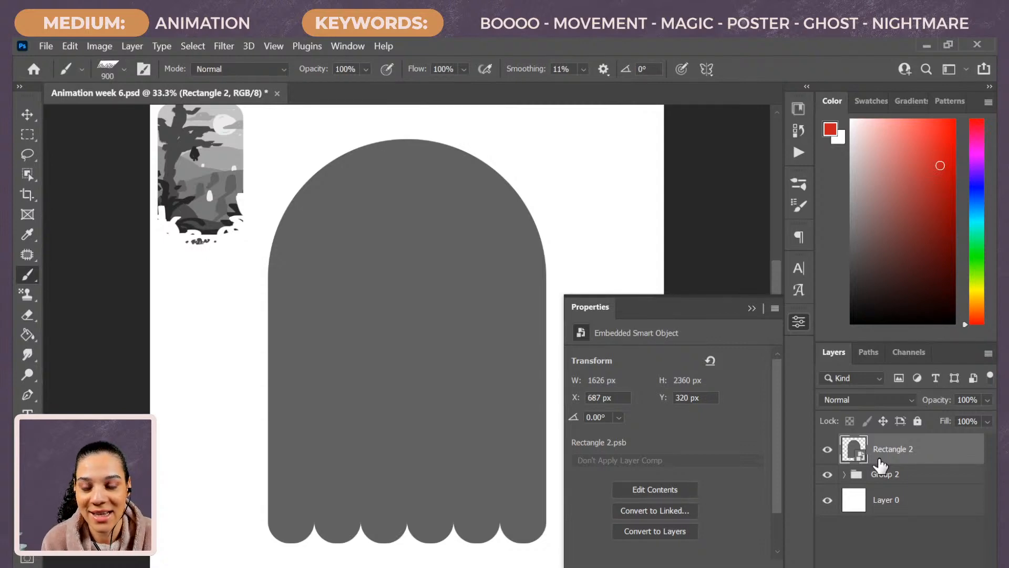
{"action": "left_click", "coordinate": [203, 165]}
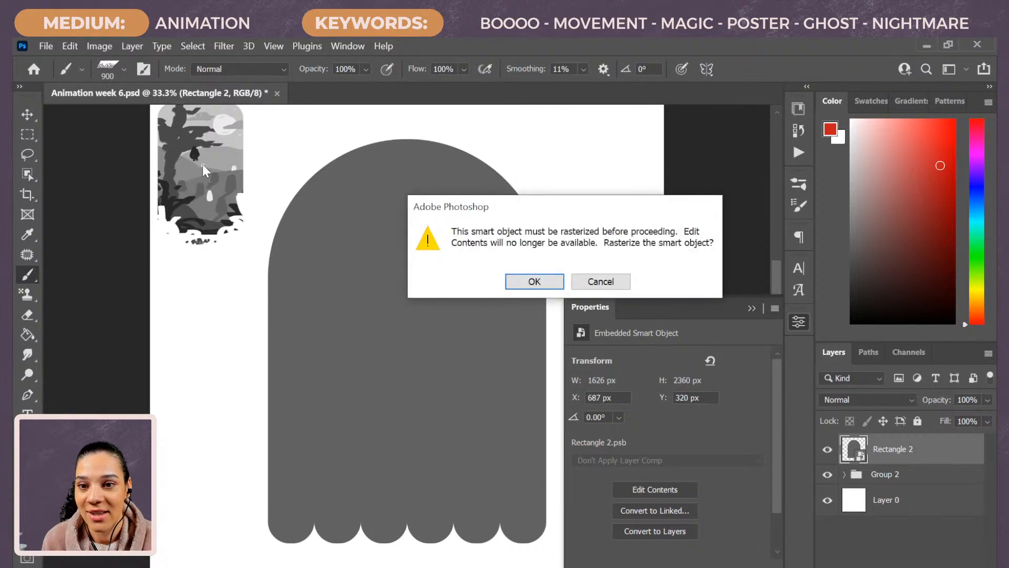
{"action": "left_click", "coordinate": [601, 282]}
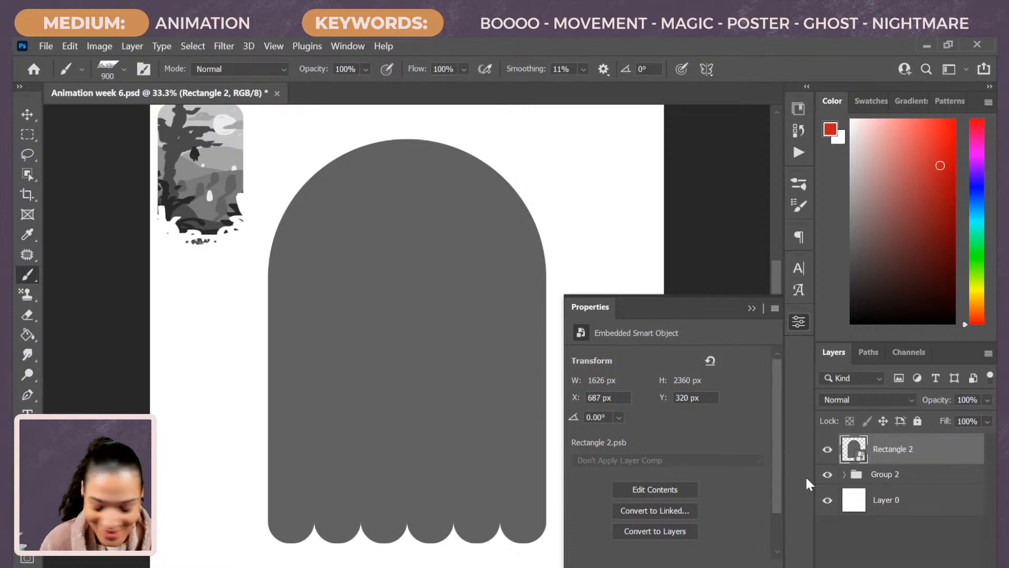
Rename the Rectangle 2 smart object layer as GHOST
{"action": "double_click", "coordinate": [896, 450]}
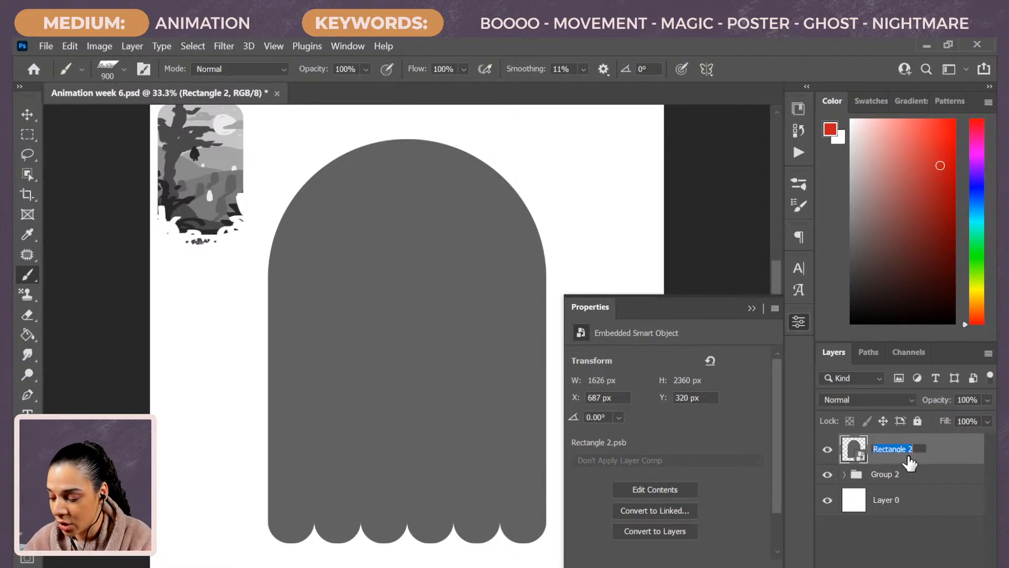
{"action": "type", "text": "GHOST"}
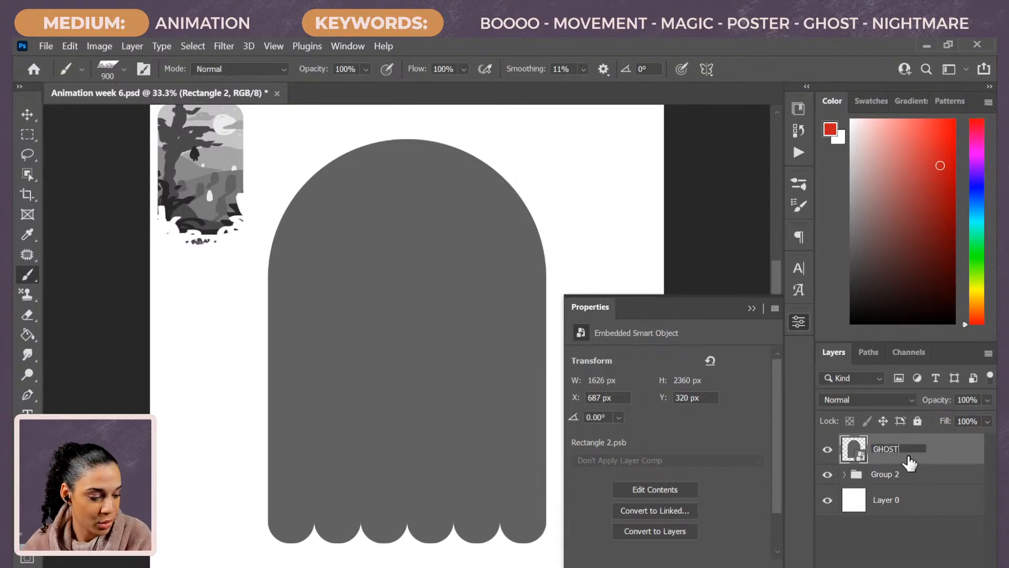
{"action": "key", "text": "Return"}
Add a new layer above GHOST, clip it to the ghost shape with a clipping mask, and collapse the layer properties
{"action": "key", "text": "ctrl+shift+alt+n"}
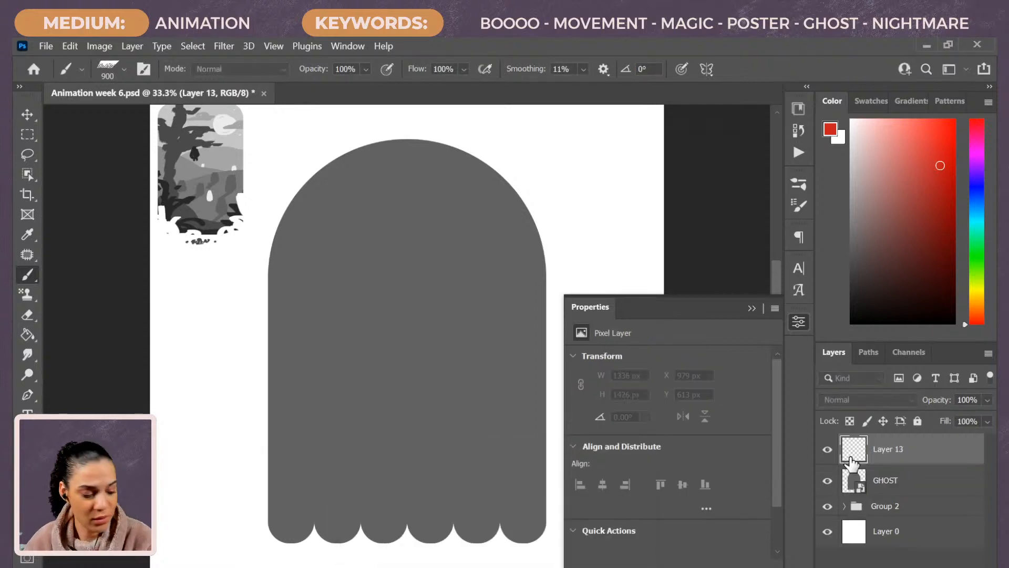
{"action": "right_click", "coordinate": [918, 458]}
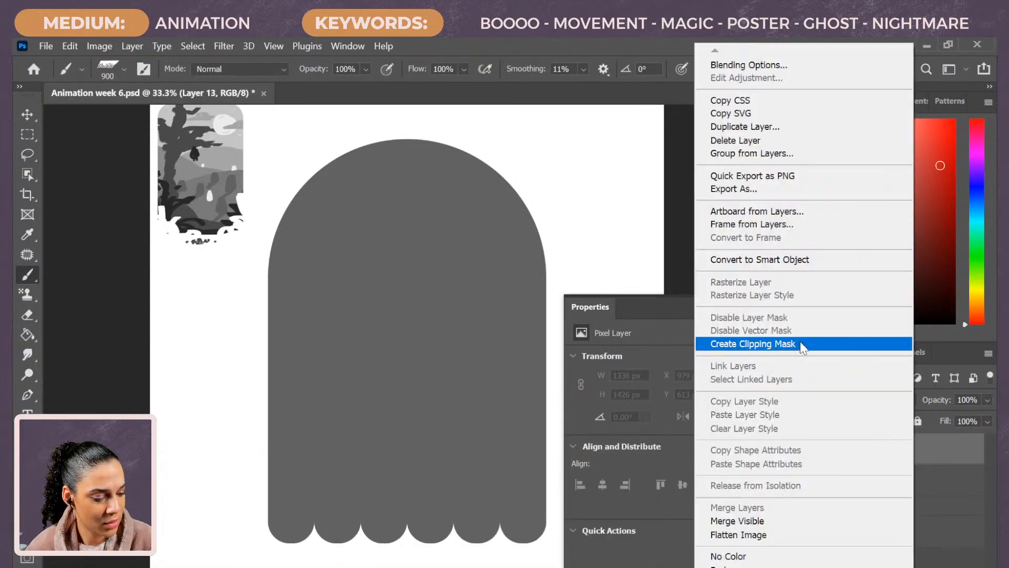
{"action": "left_click", "coordinate": [800, 343]}
{"action": "left_click", "coordinate": [784, 331]}
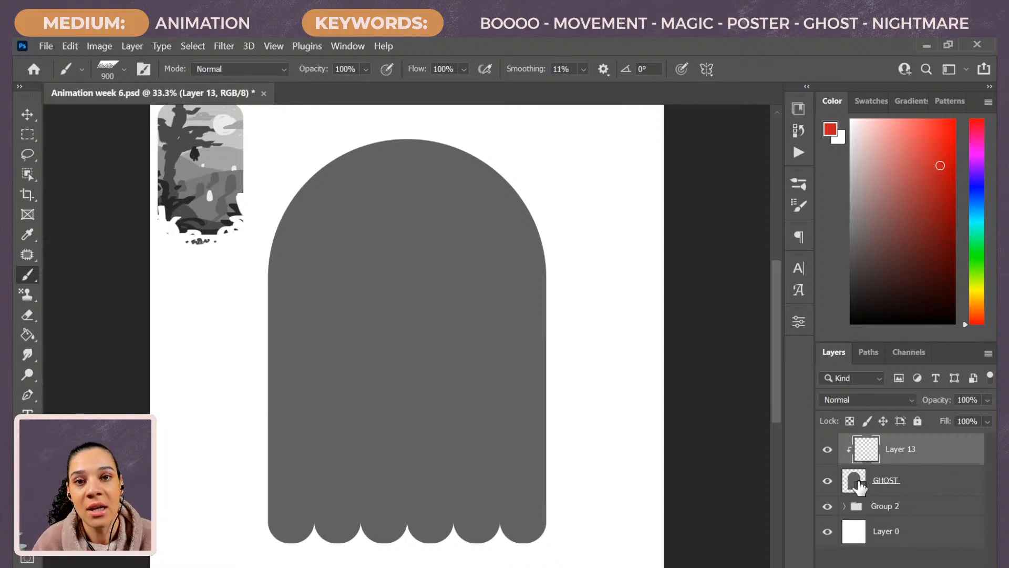
Add another new layer directly above GHOST, using the previous layer to create a clipping mask
{"action": "left_click", "coordinate": [920, 479]}
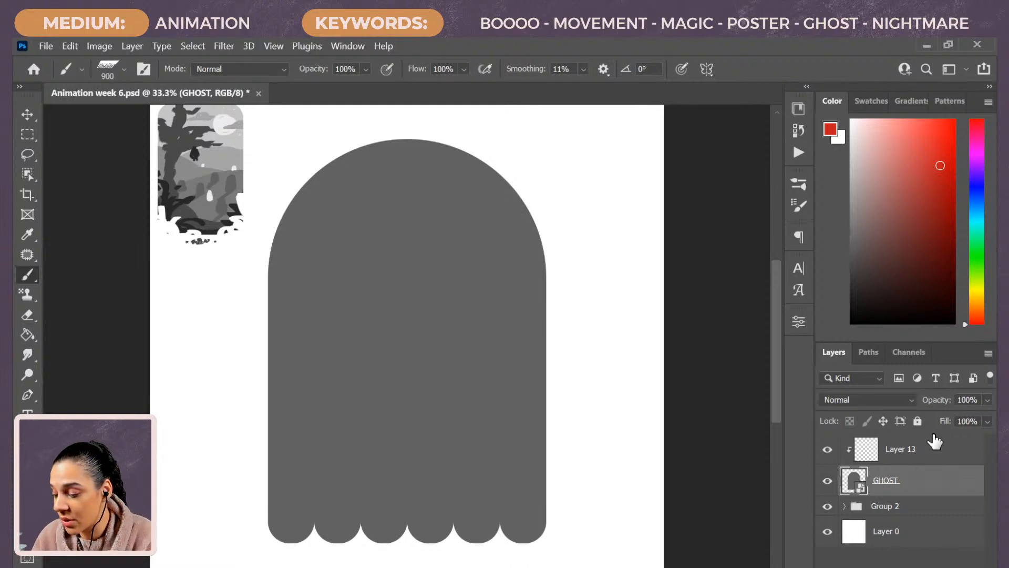
{"action": "key", "text": "ctrl+shift+n"}
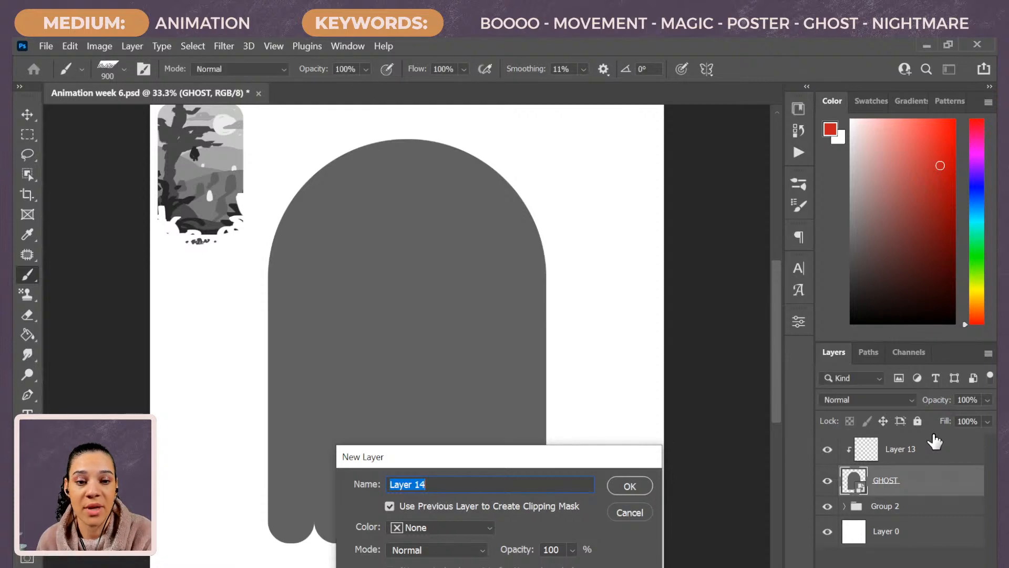
{"action": "key", "text": "Return"}
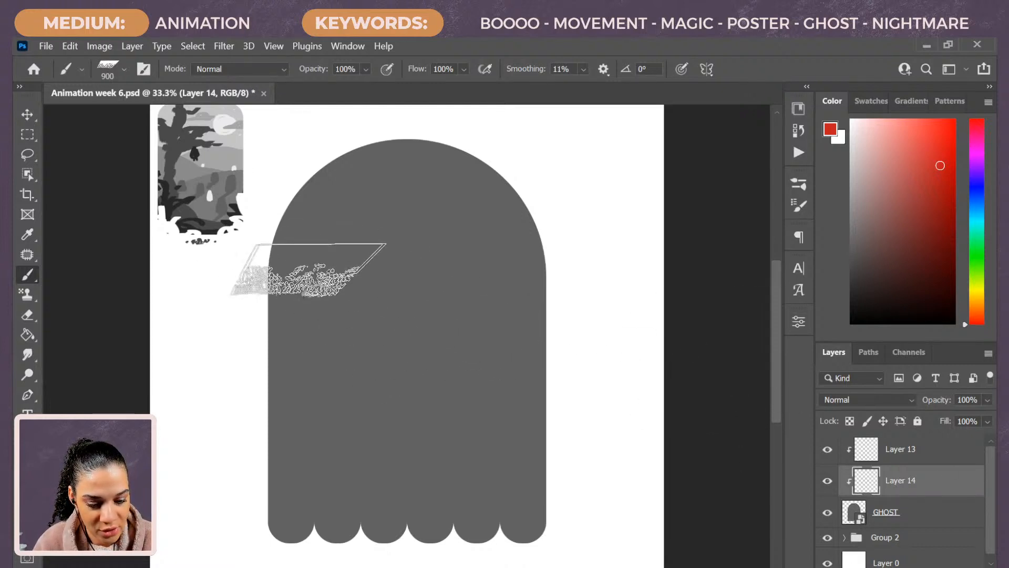
Sample the dark grey from the foreground of the small thumbnail and reduce the brush size to 300
{"action": "left_click", "coordinate": [202, 221], "text": "alt"}
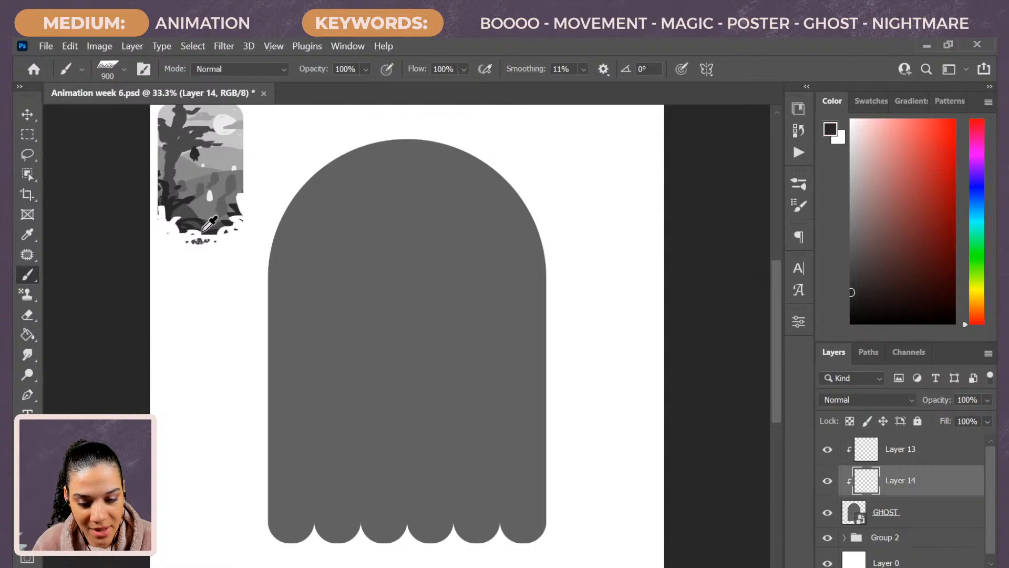
{"action": "key", "text": "bracketleft"}
{"action": "key", "text": "bracketleft"}
{"action": "key", "text": "bracketleft"}
{"action": "key", "text": "bracketleft"}
{"action": "key", "text": "bracketleft"}
{"action": "key", "text": "bracketleft"}
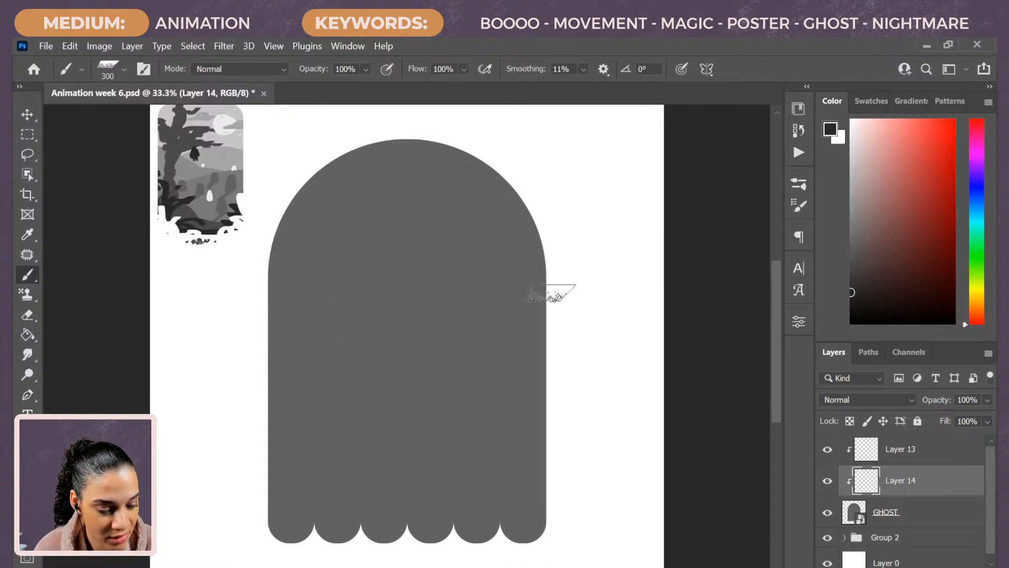
Set the brush smoothing to 45% and size to 150, and paint a dark curved ridge line across the ghost's upper part
{"action": "mouse_move", "coordinate": [556, 279]}
{"action": "left_mouse_down"}
{"action": "mouse_move", "coordinate": [415, 255]}
{"action": "mouse_move", "coordinate": [205, 356]}
{"action": "left_mouse_up"}
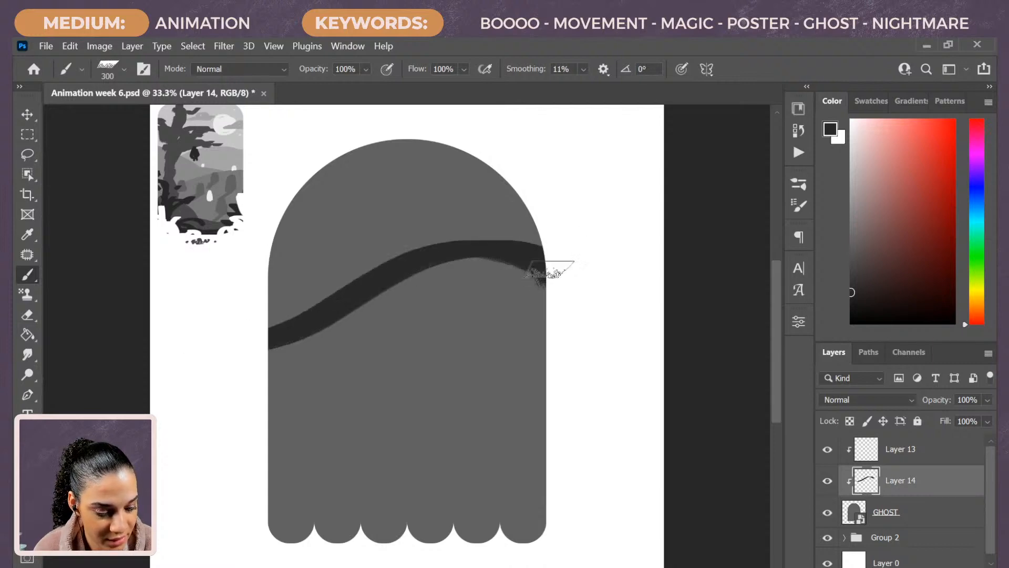
{"action": "key", "text": "ctrl+z"}
{"action": "left_click", "coordinate": [585, 69]}
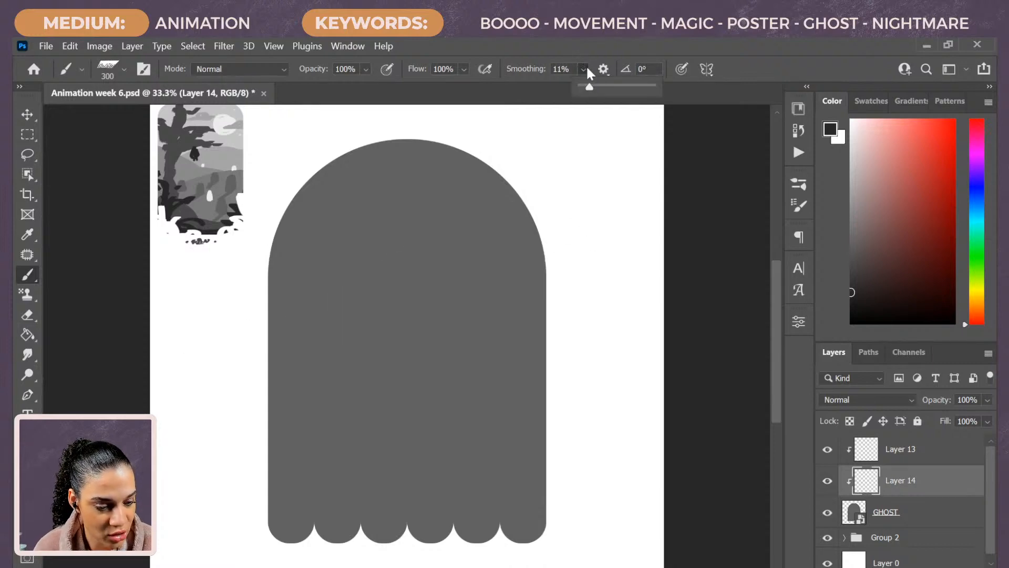
{"action": "left_click", "coordinate": [613, 85]}
{"action": "key", "text": "bracketleft"}
{"action": "key", "text": "bracketleft"}
{"action": "key", "text": "bracketleft"}
{"action": "key", "text": "bracketleft"}
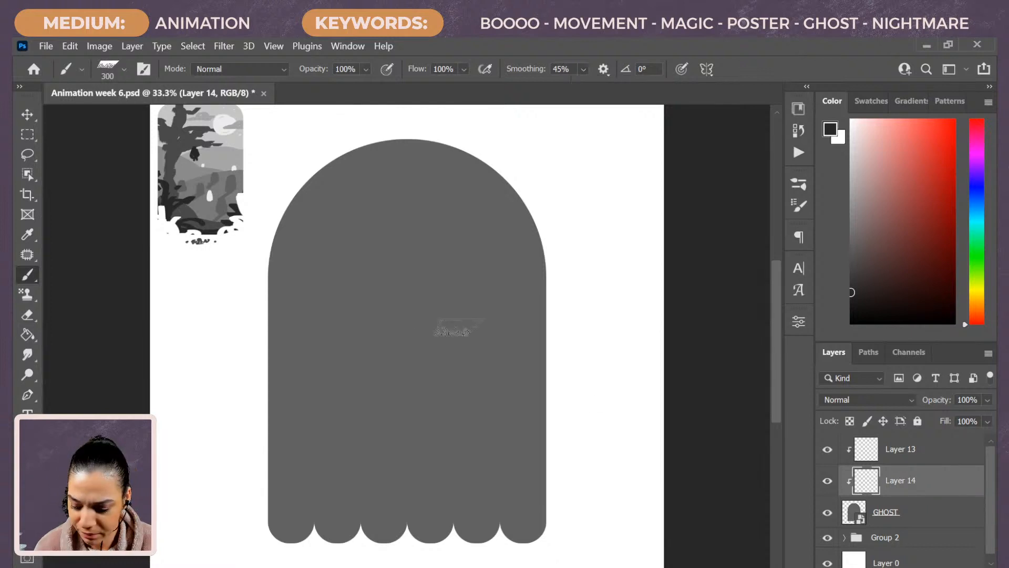
{"action": "mouse_move", "coordinate": [547, 263]}
{"action": "left_mouse_down"}
{"action": "mouse_move", "coordinate": [416, 226]}
{"action": "mouse_move", "coordinate": [315, 291]}
{"action": "mouse_move", "coordinate": [183, 346]}
{"action": "left_mouse_up"}
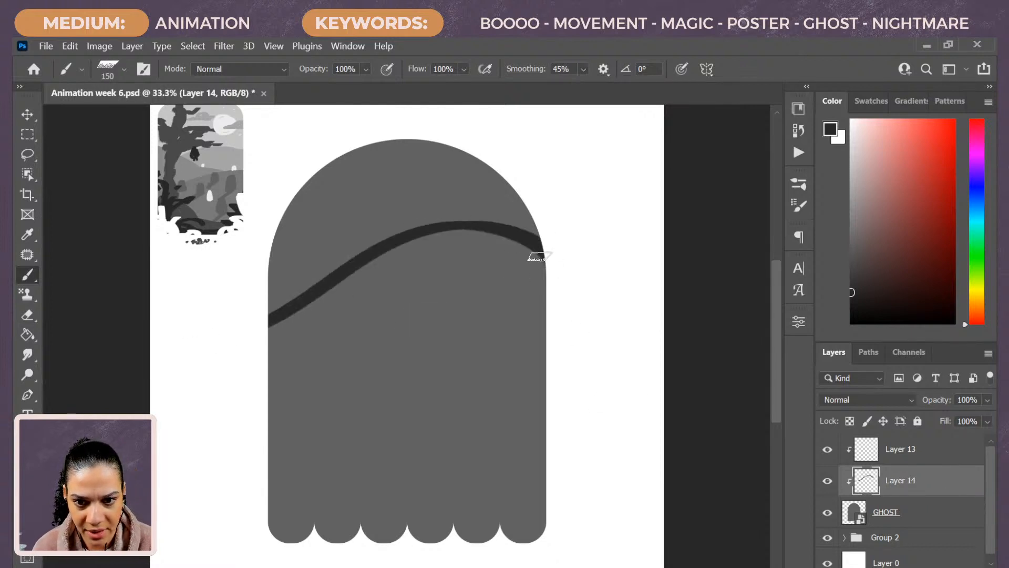
{"action": "left_click_drag", "start_coordinate": [539, 252], "coordinate": [519, 468]}
{"action": "key", "text": "ctrl+z"}
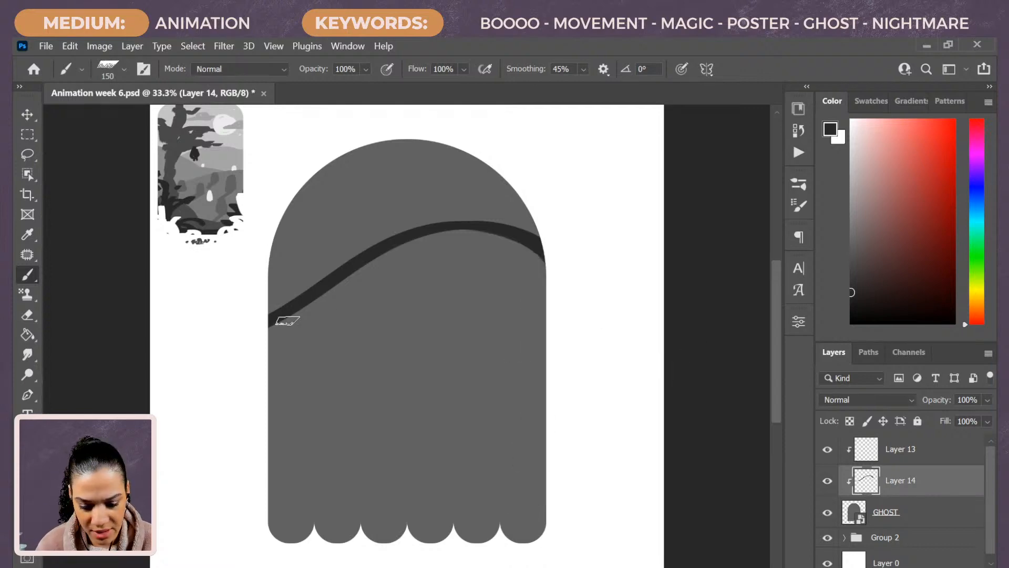
{"action": "left_click", "coordinate": [27, 334]}
{"action": "left_click", "coordinate": [428, 388]}
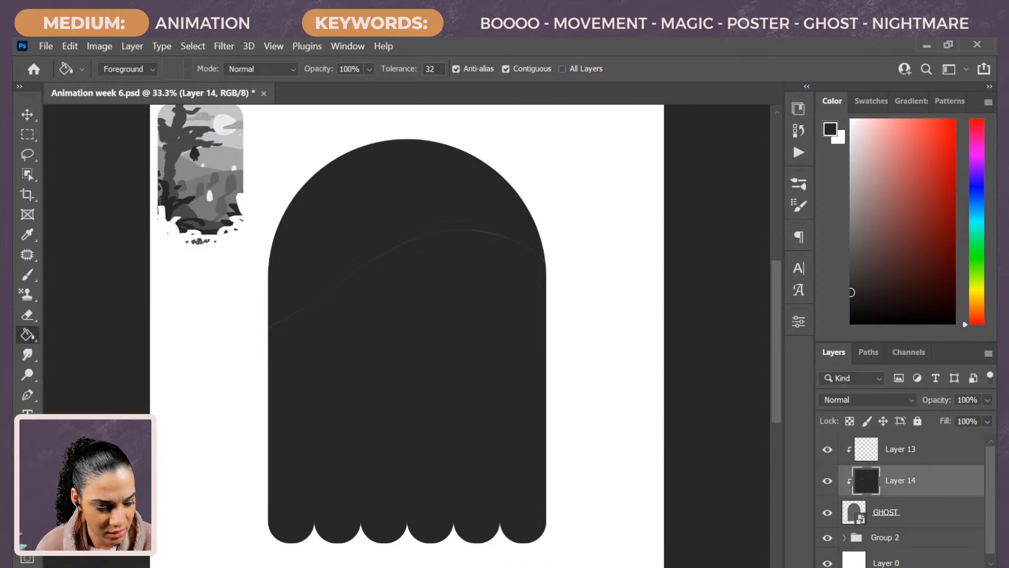
{"action": "key", "text": "ctrl+z"}
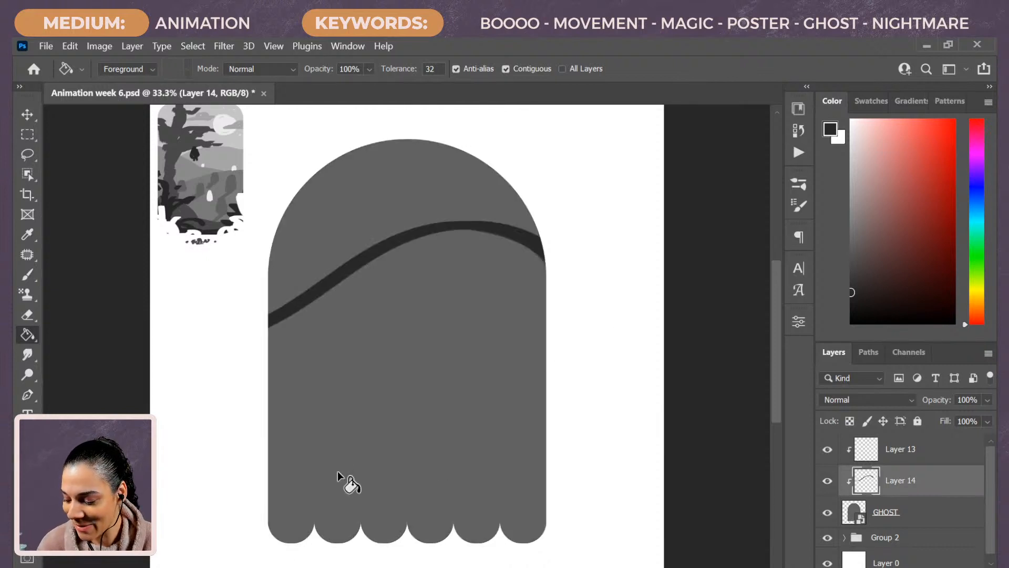
Paint the whole area below the ridge line solid dark grey with larger brush strokes, leaving no gaps
{"action": "key", "text": "b"}
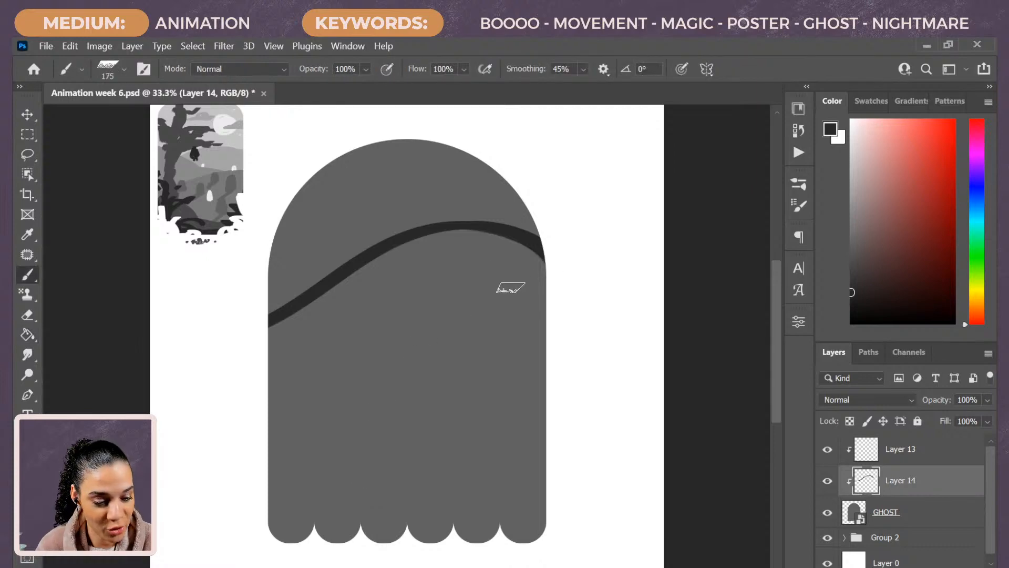
{"action": "mouse_move", "coordinate": [547, 286]}
{"action": "left_mouse_down"}
{"action": "mouse_move", "coordinate": [522, 428]}
{"action": "mouse_move", "coordinate": [241, 506]}
{"action": "left_mouse_up"}
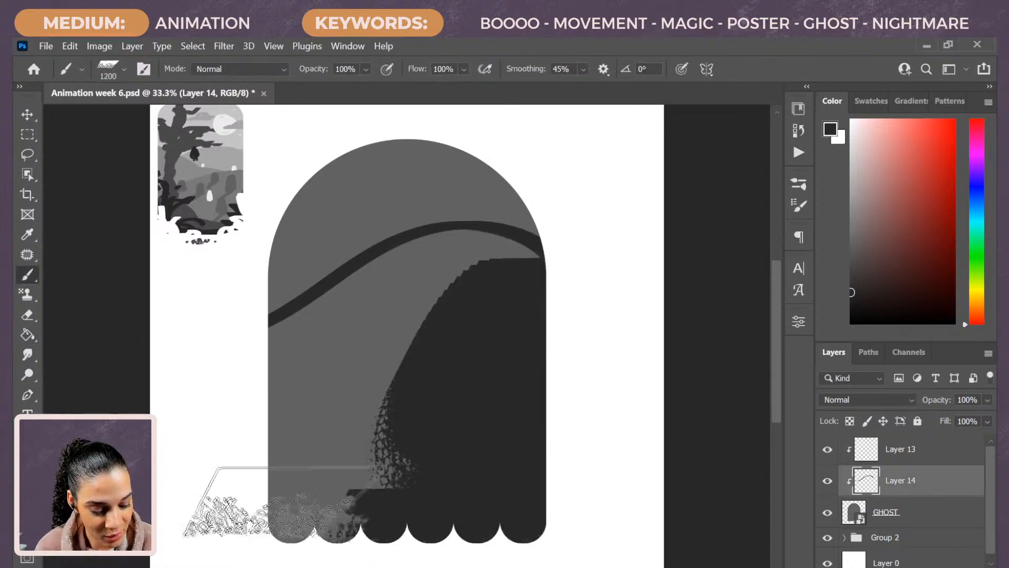
{"action": "key", "text": "bracketleft"}
{"action": "key", "text": "bracketleft"}
{"action": "key", "text": "bracketleft"}
{"action": "key", "text": "bracketleft"}
{"action": "key", "text": "bracketleft"}
{"action": "key", "text": "bracketleft"}
{"action": "key", "text": "bracketleft"}
{"action": "key", "text": "bracketleft"}
{"action": "key", "text": "bracketleft"}
{"action": "mouse_move", "coordinate": [518, 270]}
{"action": "left_mouse_down"}
{"action": "mouse_move", "coordinate": [479, 240]}
{"action": "mouse_move", "coordinate": [413, 249]}
{"action": "mouse_move", "coordinate": [288, 329]}
{"action": "mouse_move", "coordinate": [371, 319]}
{"action": "mouse_move", "coordinate": [497, 242]}
{"action": "mouse_move", "coordinate": [442, 245]}
{"action": "mouse_move", "coordinate": [408, 346]}
{"action": "mouse_move", "coordinate": [432, 304]}
{"action": "mouse_move", "coordinate": [408, 444]}
{"action": "mouse_move", "coordinate": [286, 526]}
{"action": "left_mouse_up"}
{"action": "mouse_move", "coordinate": [477, 287]}
{"action": "left_mouse_down"}
{"action": "mouse_move", "coordinate": [416, 259]}
{"action": "mouse_move", "coordinate": [274, 356]}
{"action": "mouse_move", "coordinate": [388, 287]}
{"action": "mouse_move", "coordinate": [375, 358]}
{"action": "mouse_move", "coordinate": [499, 277]}
{"action": "mouse_move", "coordinate": [490, 259]}
{"action": "mouse_move", "coordinate": [397, 354]}
{"action": "mouse_move", "coordinate": [438, 263]}
{"action": "mouse_move", "coordinate": [344, 425]}
{"action": "mouse_move", "coordinate": [372, 380]}
{"action": "mouse_move", "coordinate": [314, 405]}
{"action": "mouse_move", "coordinate": [252, 452]}
{"action": "mouse_move", "coordinate": [311, 331]}
{"action": "mouse_move", "coordinate": [270, 388]}
{"action": "left_mouse_up"}
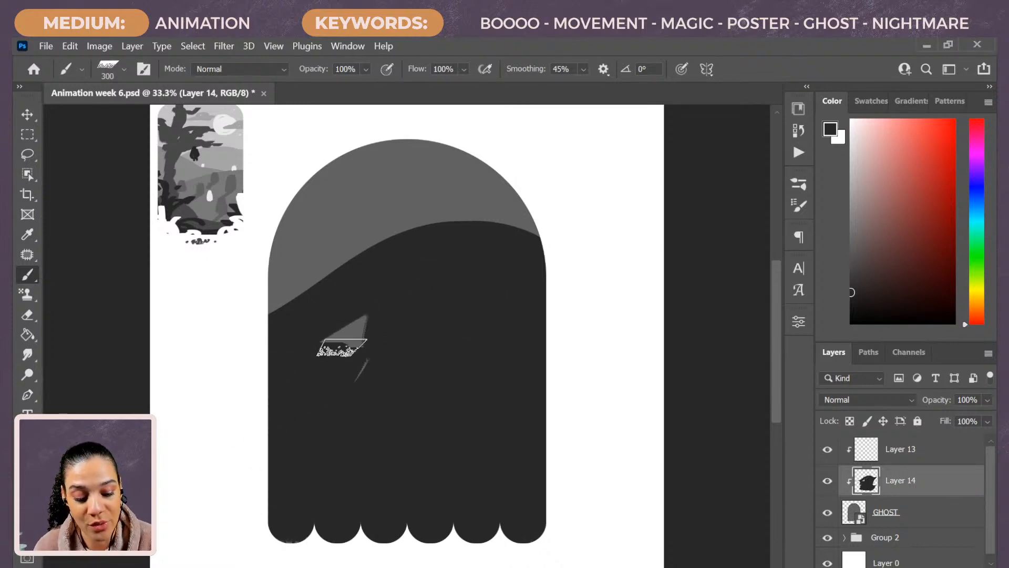
{"action": "mouse_move", "coordinate": [384, 383]}
{"action": "left_mouse_down"}
{"action": "mouse_move", "coordinate": [315, 364]}
{"action": "mouse_move", "coordinate": [377, 316]}
{"action": "mouse_move", "coordinate": [385, 349]}
{"action": "left_mouse_up"}
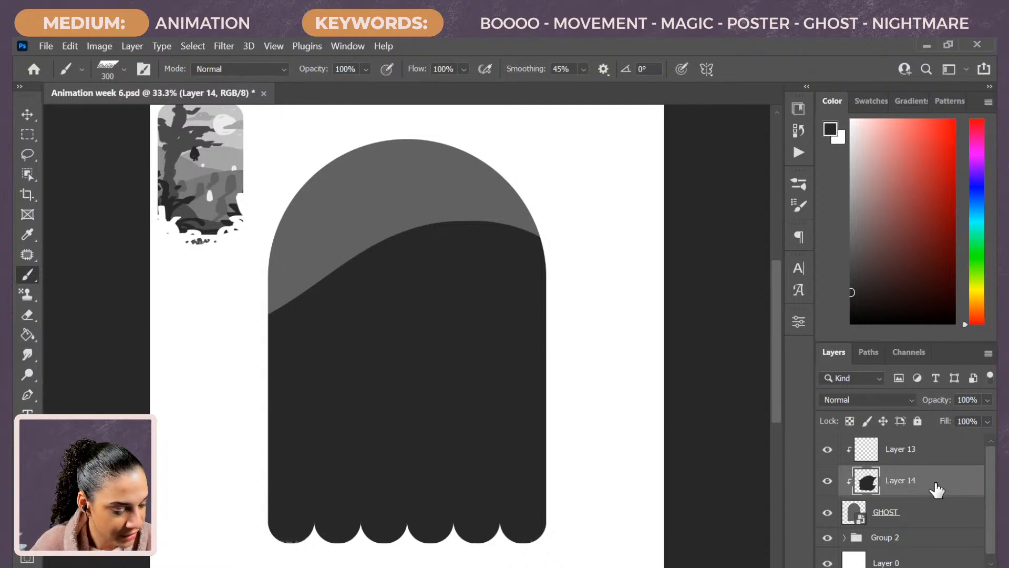
Rename the painted hill layer, Layer 14, as hill 1
{"action": "double_click", "coordinate": [901, 480]}
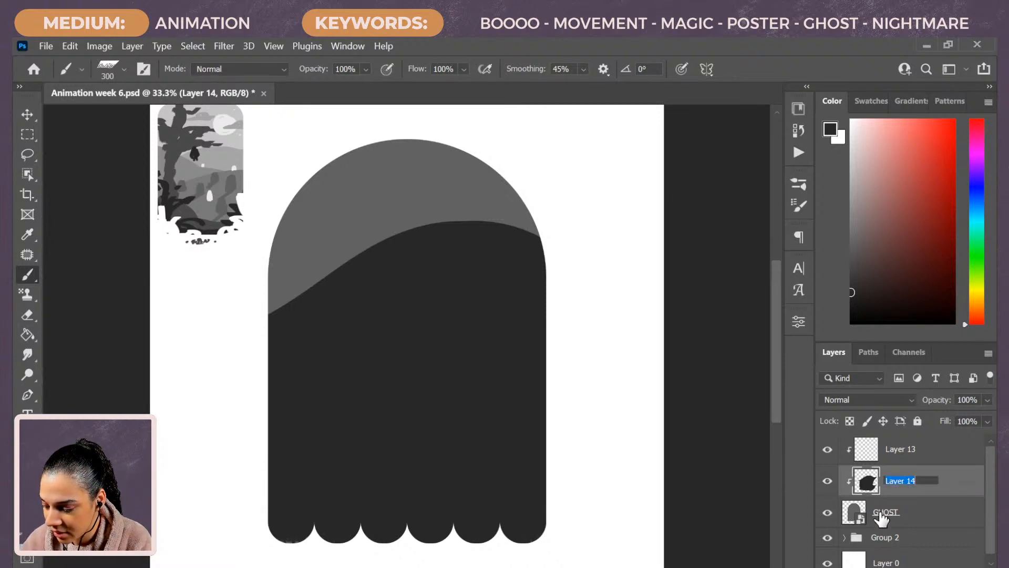
{"action": "type", "text": "hill 1"}
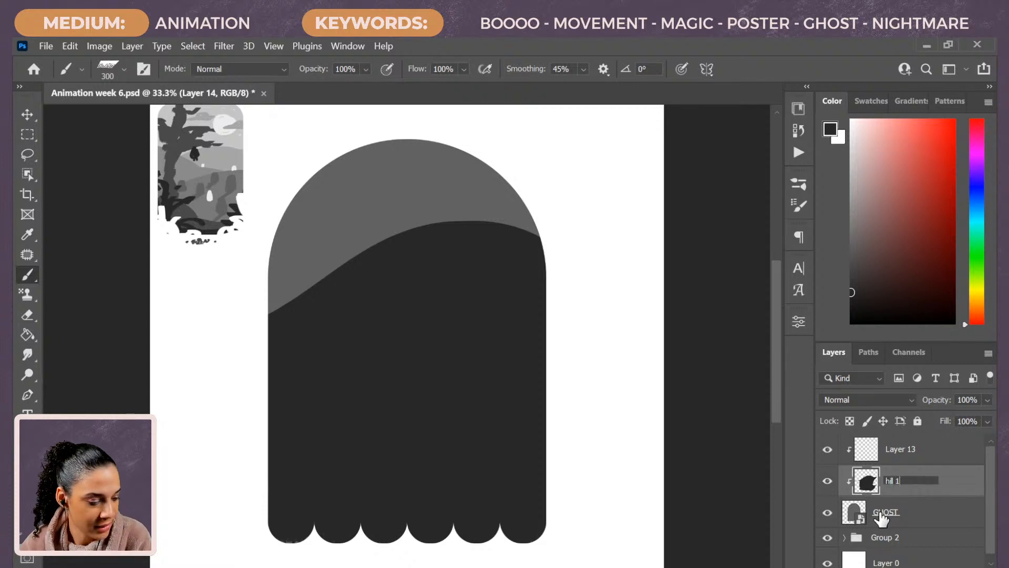
{"action": "key", "text": "Return"}
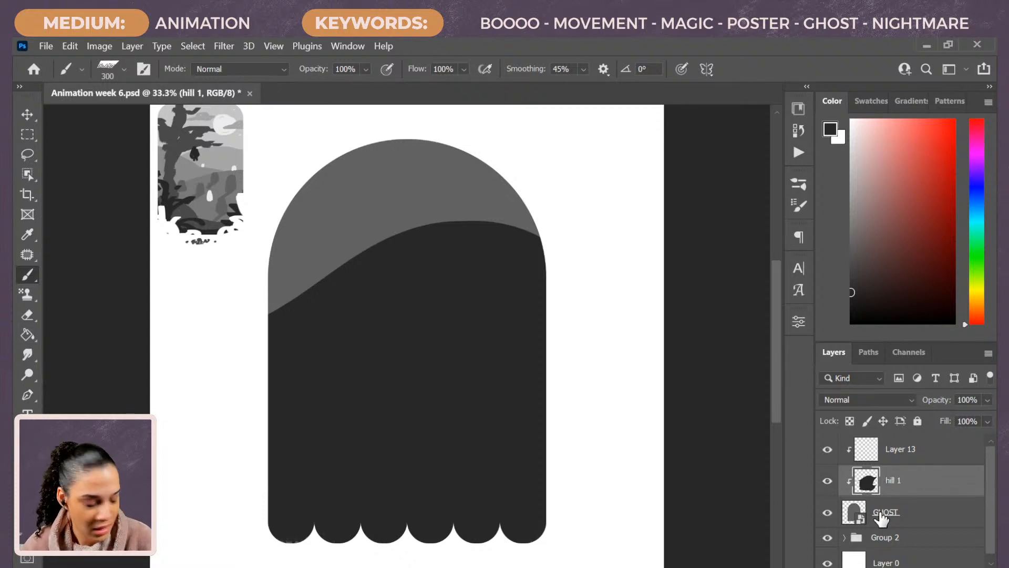
Add a clipped layer above hill 1 and paint a second ridge sloping down to the ghost's right edge in a lighter grey sampled from the thumbnail
{"action": "key", "text": "ctrl+shift+alt+n"}
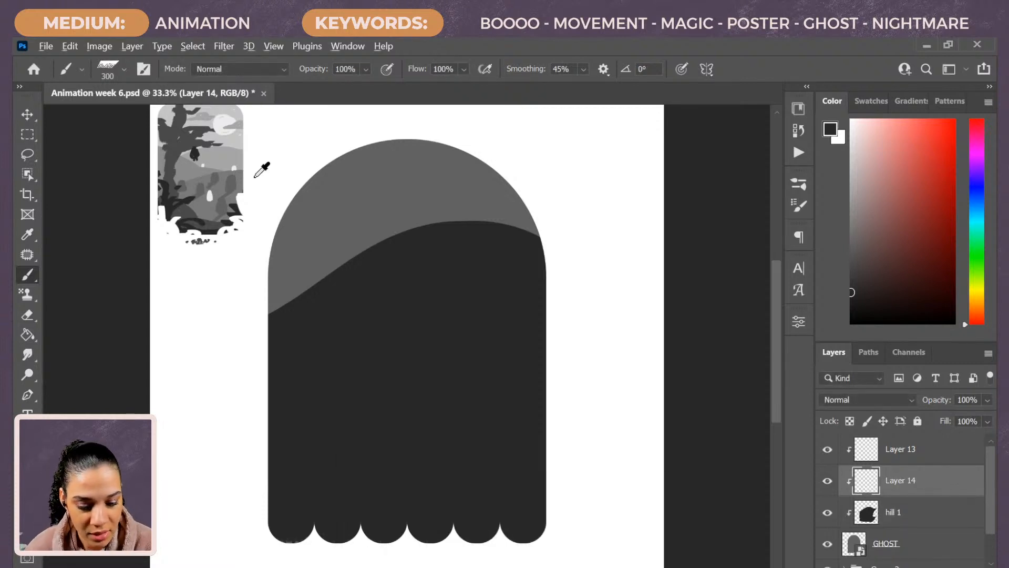
{"action": "left_click", "coordinate": [188, 214], "text": "alt"}
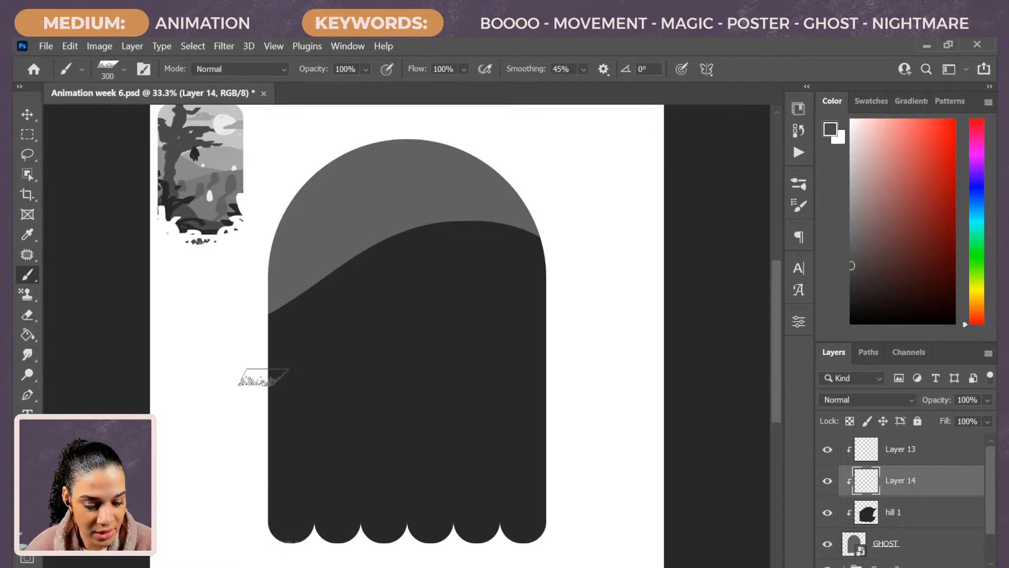
{"action": "mouse_move", "coordinate": [214, 286]}
{"action": "left_mouse_down"}
{"action": "mouse_move", "coordinate": [392, 312]}
{"action": "mouse_move", "coordinate": [534, 367]}
{"action": "left_mouse_up"}
{"action": "key", "text": "ctrl+z"}
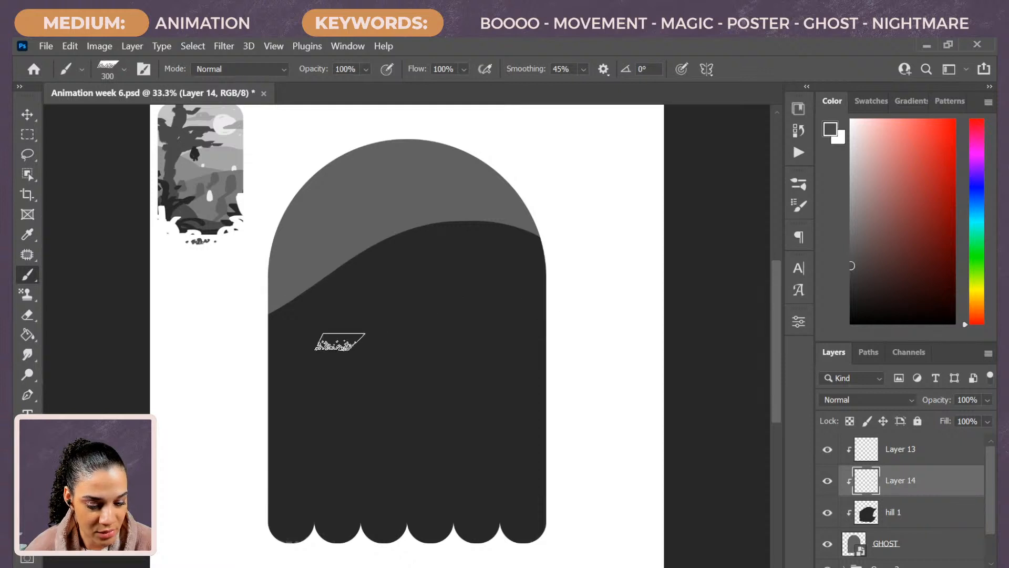
{"action": "mouse_move", "coordinate": [247, 269]}
{"action": "left_mouse_down"}
{"action": "mouse_move", "coordinate": [416, 308]}
{"action": "mouse_move", "coordinate": [465, 347]}
{"action": "mouse_move", "coordinate": [542, 348]}
{"action": "mouse_move", "coordinate": [614, 364]}
{"action": "left_mouse_up"}
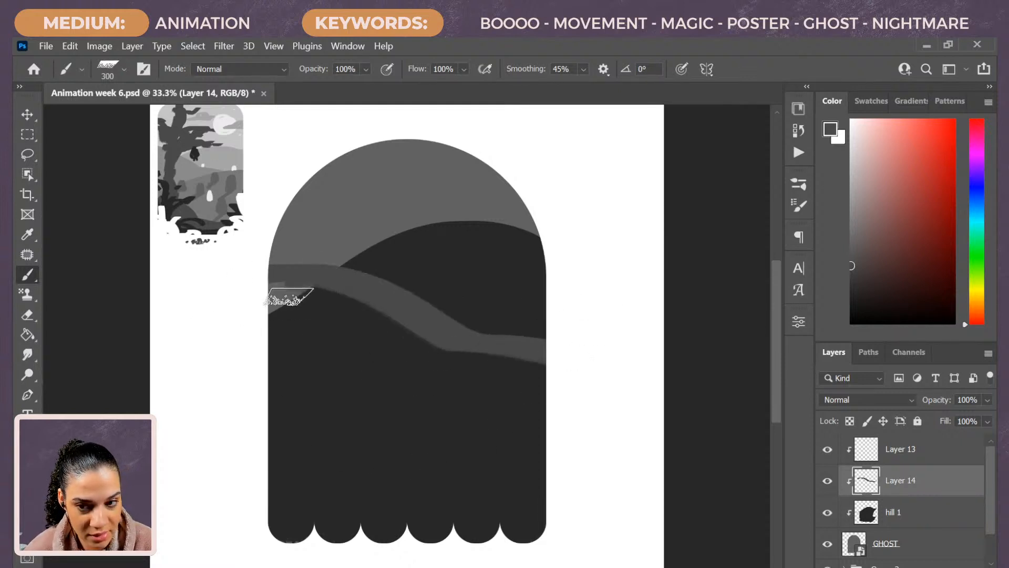
Fill the area below the second ridge down to the ghost's scalloped edge with the same grey
{"action": "left_click_drag", "start_coordinate": [285, 288], "coordinate": [283, 349]}
{"action": "mouse_move", "coordinate": [273, 290]}
{"action": "left_mouse_down"}
{"action": "mouse_move", "coordinate": [316, 371]}
{"action": "mouse_move", "coordinate": [284, 547]}
{"action": "mouse_move", "coordinate": [331, 513]}
{"action": "left_mouse_up"}
{"action": "mouse_move", "coordinate": [350, 439]}
{"action": "left_mouse_down"}
{"action": "mouse_move", "coordinate": [339, 523]}
{"action": "mouse_move", "coordinate": [404, 439]}
{"action": "mouse_move", "coordinate": [320, 396]}
{"action": "mouse_move", "coordinate": [348, 552]}
{"action": "mouse_move", "coordinate": [451, 454]}
{"action": "mouse_move", "coordinate": [381, 505]}
{"action": "mouse_move", "coordinate": [515, 461]}
{"action": "mouse_move", "coordinate": [503, 538]}
{"action": "mouse_move", "coordinate": [511, 533]}
{"action": "mouse_move", "coordinate": [530, 366]}
{"action": "mouse_move", "coordinate": [436, 346]}
{"action": "mouse_move", "coordinate": [356, 302]}
{"action": "mouse_move", "coordinate": [384, 525]}
{"action": "mouse_move", "coordinate": [356, 346]}
{"action": "mouse_move", "coordinate": [378, 486]}
{"action": "mouse_move", "coordinate": [465, 412]}
{"action": "mouse_move", "coordinate": [461, 523]}
{"action": "mouse_move", "coordinate": [517, 549]}
{"action": "mouse_move", "coordinate": [414, 529]}
{"action": "mouse_move", "coordinate": [289, 535]}
{"action": "mouse_move", "coordinate": [509, 544]}
{"action": "mouse_move", "coordinate": [555, 521]}
{"action": "mouse_move", "coordinate": [509, 537]}
{"action": "mouse_move", "coordinate": [470, 507]}
{"action": "mouse_move", "coordinate": [529, 445]}
{"action": "mouse_move", "coordinate": [518, 482]}
{"action": "mouse_move", "coordinate": [541, 486]}
{"action": "mouse_move", "coordinate": [492, 367]}
{"action": "mouse_move", "coordinate": [485, 506]}
{"action": "mouse_move", "coordinate": [461, 385]}
{"action": "mouse_move", "coordinate": [431, 345]}
{"action": "mouse_move", "coordinate": [444, 452]}
{"action": "mouse_move", "coordinate": [399, 342]}
{"action": "mouse_move", "coordinate": [332, 296]}
{"action": "mouse_move", "coordinate": [435, 474]}
{"action": "mouse_move", "coordinate": [352, 506]}
{"action": "left_mouse_up"}
Darken the GHOST smart object with Hue/Saturation, setting Lightness to -93
{"action": "left_click", "coordinate": [914, 549]}
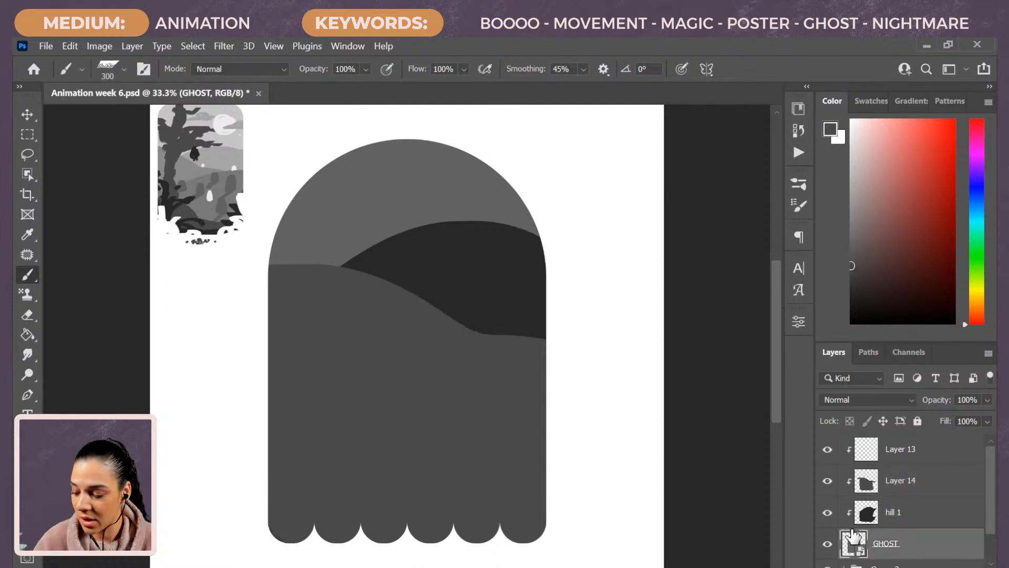
{"action": "key", "text": "ctrl+u"}
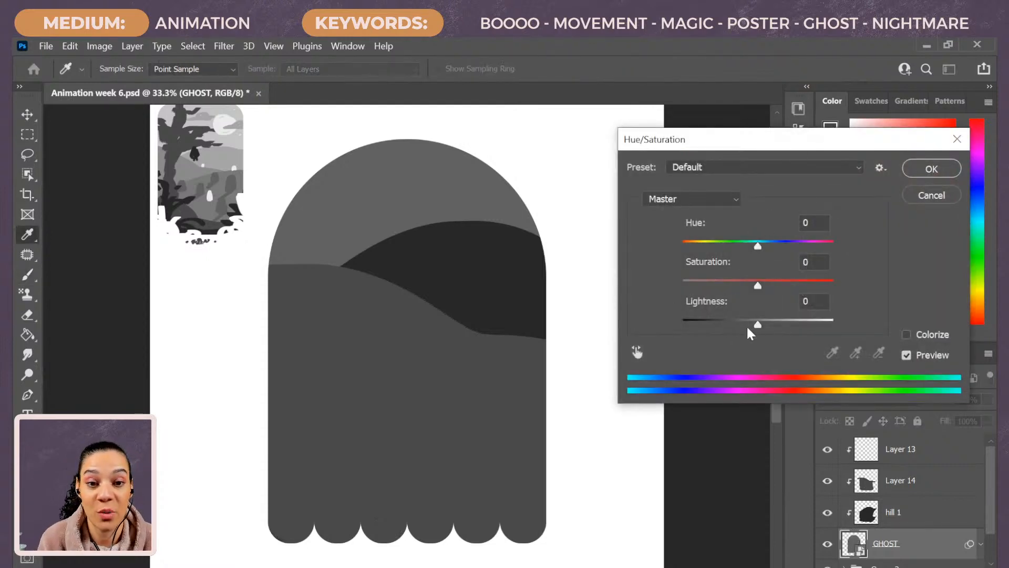
{"action": "left_click_drag", "start_coordinate": [757, 322], "coordinate": [687, 330]}
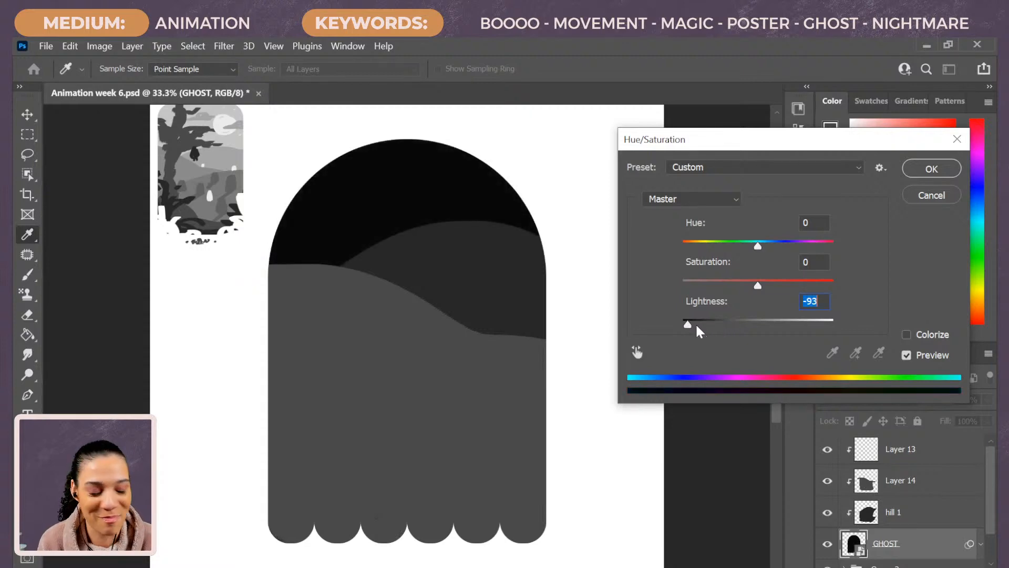
{"action": "left_click", "coordinate": [930, 168]}
Add a new layer above the second hill's layer, within the ghost's clipping group
{"action": "left_click", "coordinate": [938, 484]}
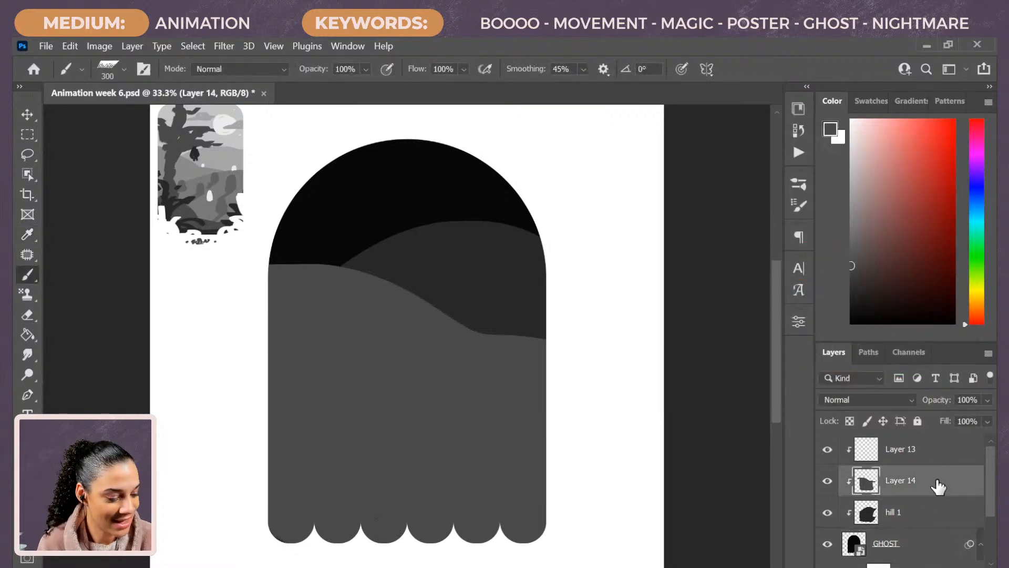
{"action": "key", "text": "ctrl+shift+n"}
{"action": "key", "text": "Return"}
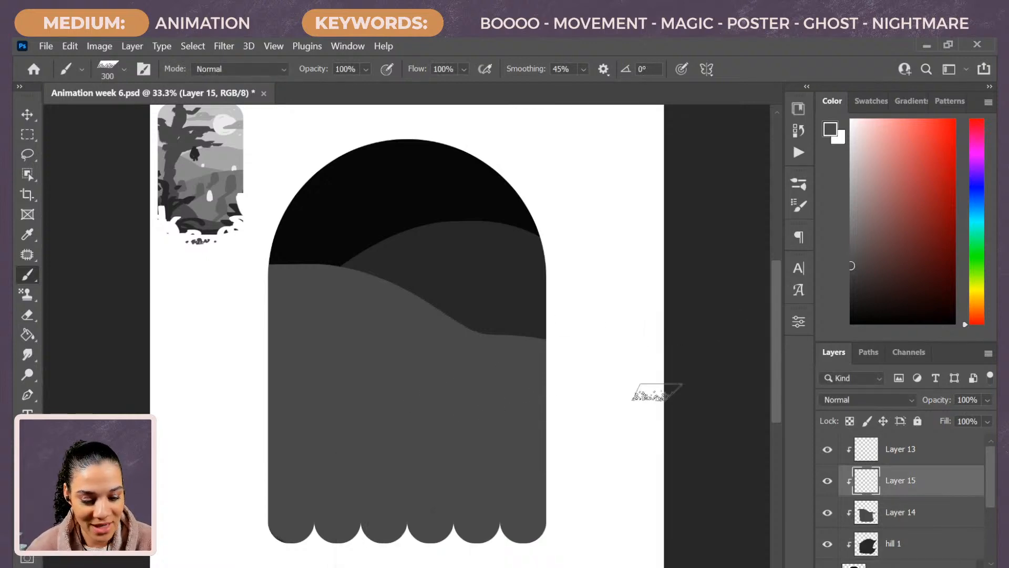
Rename the second hill's layer, Layer 14, as hill 2
{"action": "left_click", "coordinate": [901, 517]}
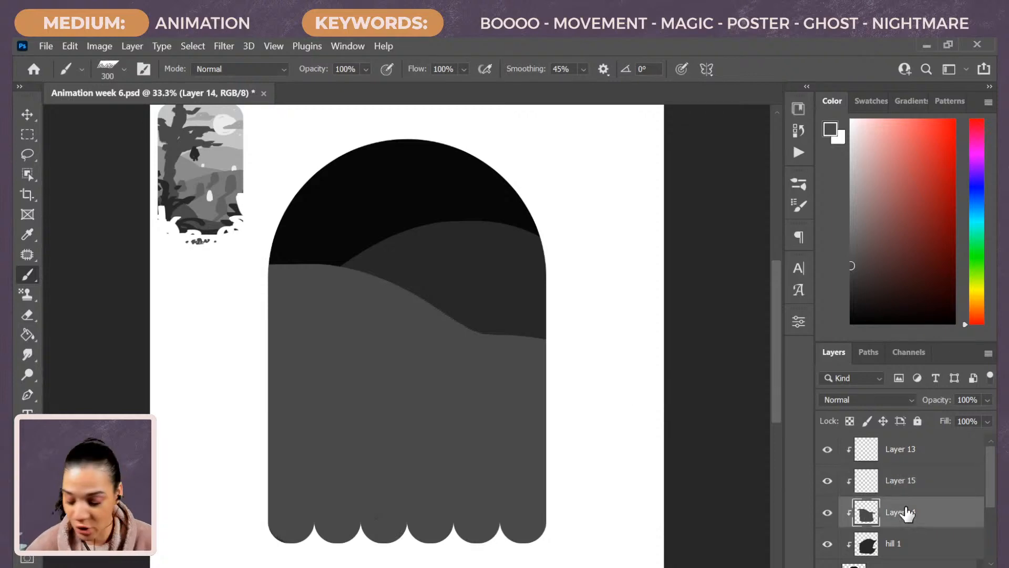
{"action": "double_click", "coordinate": [901, 512]}
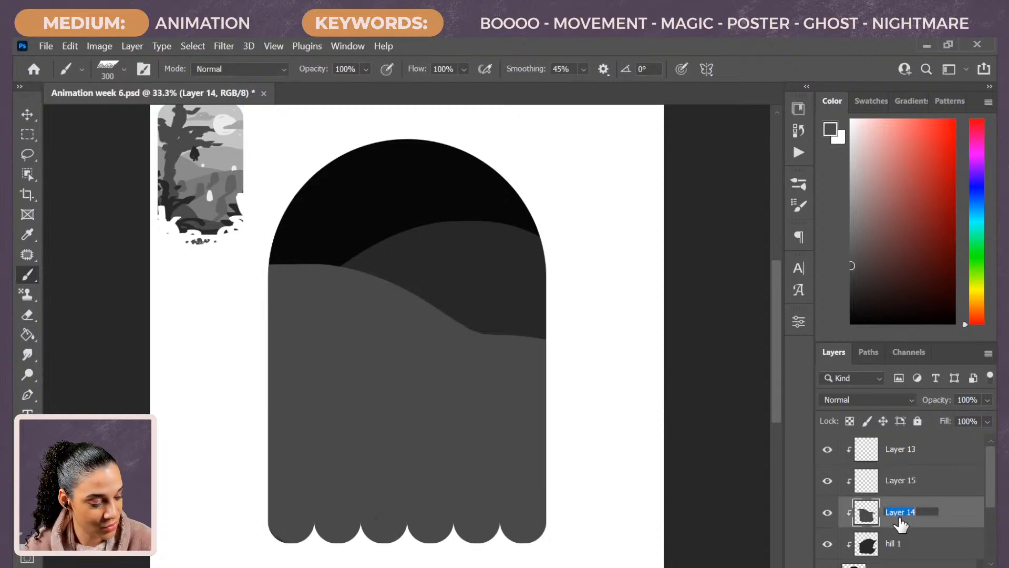
{"action": "type", "text": "hill 2"}
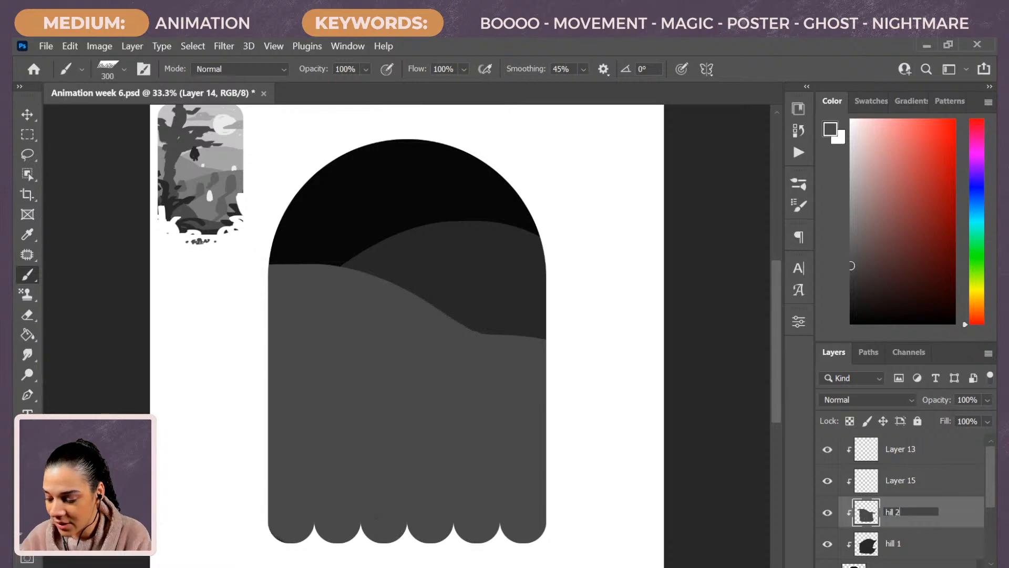
{"action": "key", "text": "Return"}
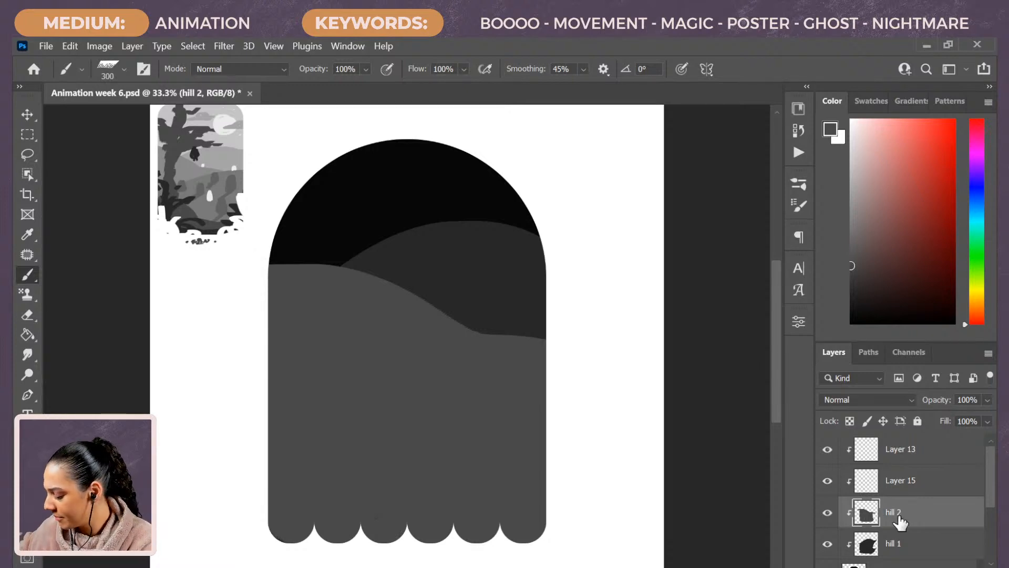
{"action": "left_click", "coordinate": [917, 486]}
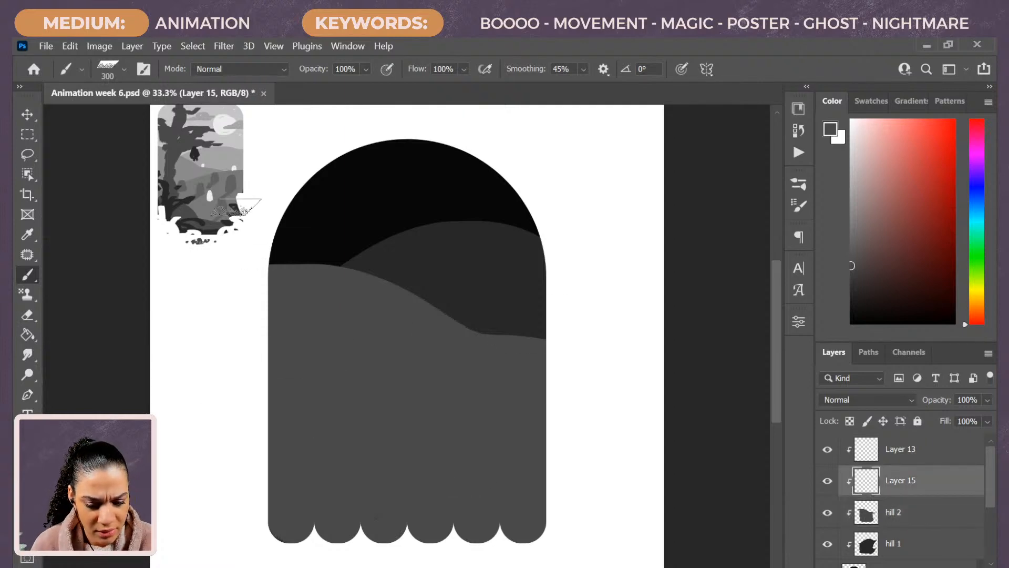
{"action": "left_click", "coordinate": [223, 203], "text": "alt"}
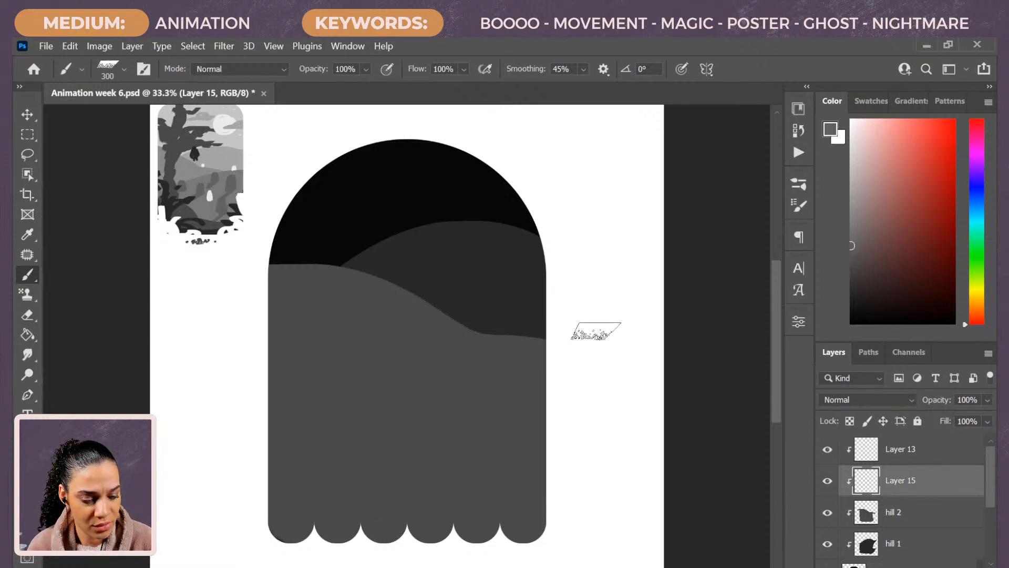
{"action": "mouse_move", "coordinate": [590, 333]}
{"action": "left_mouse_down"}
{"action": "mouse_move", "coordinate": [466, 335]}
{"action": "mouse_move", "coordinate": [198, 441]}
{"action": "left_mouse_up"}
{"action": "key", "text": "ctrl+z"}
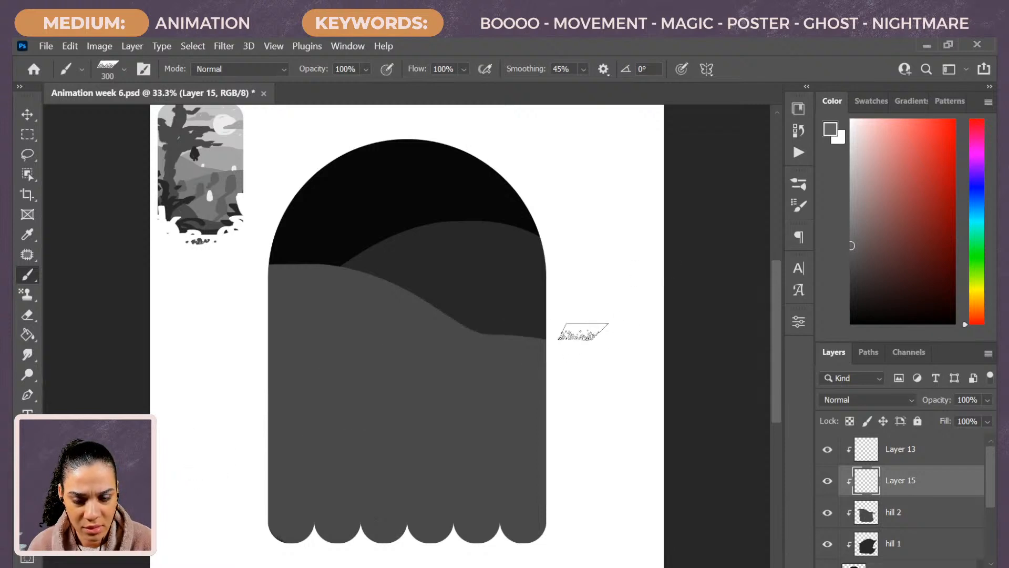
{"action": "mouse_move", "coordinate": [578, 332]}
{"action": "left_mouse_down"}
{"action": "mouse_move", "coordinate": [343, 369]}
{"action": "mouse_move", "coordinate": [180, 432]}
{"action": "left_mouse_up"}
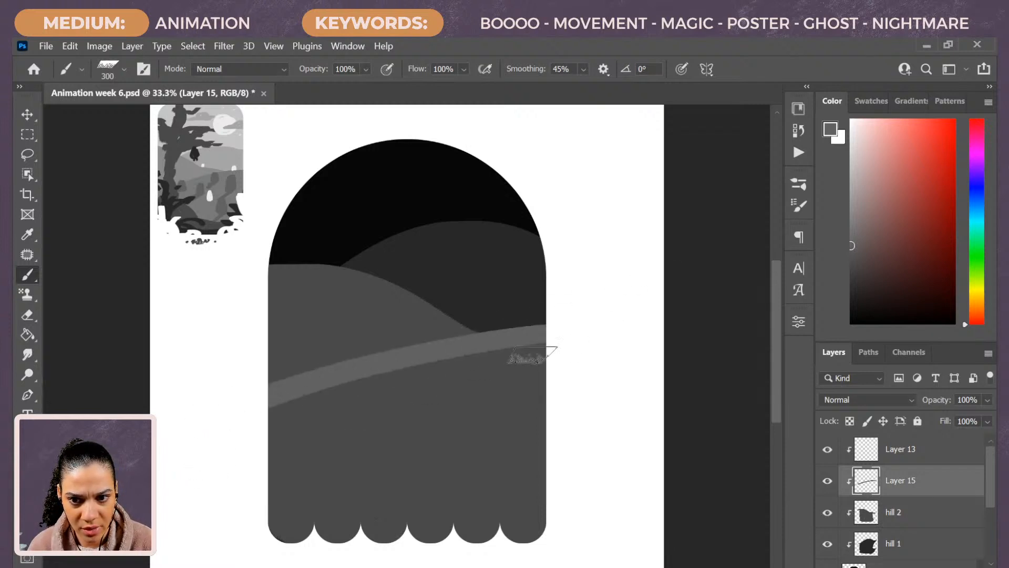
{"action": "key", "text": "ctrl+z"}
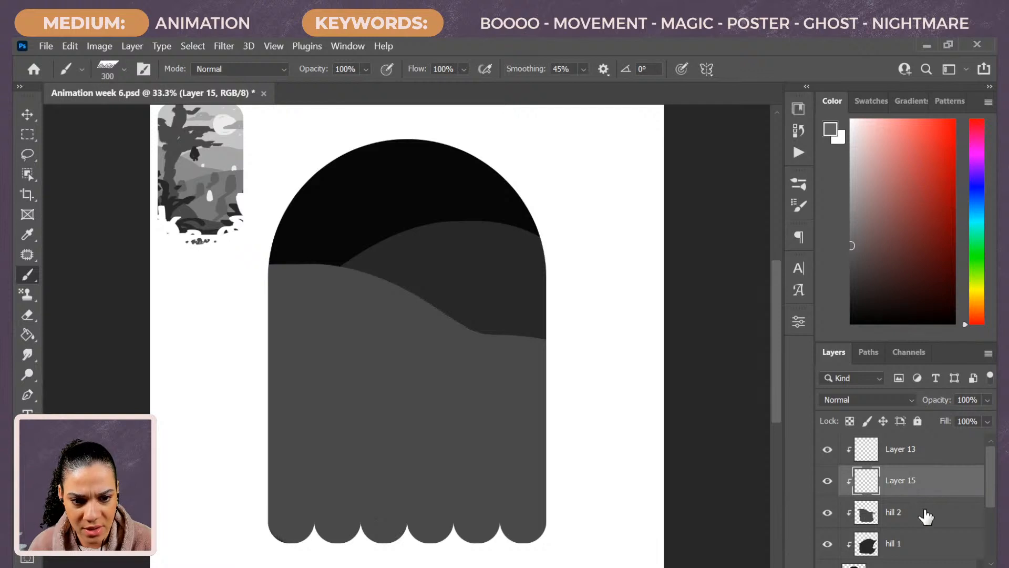
Free-transform hill 2 to raise and slightly rotate it, and paint over the exposed gaps along the ghost's right and lower edges in its grey
{"action": "left_click", "coordinate": [920, 513]}
{"action": "key", "text": "ctrl+t"}
{"action": "left_click_drag", "start_coordinate": [459, 493], "coordinate": [465, 466]}
{"action": "left_click_drag", "start_coordinate": [648, 374], "coordinate": [641, 396]}
{"action": "left_click_drag", "start_coordinate": [537, 395], "coordinate": [522, 400]}
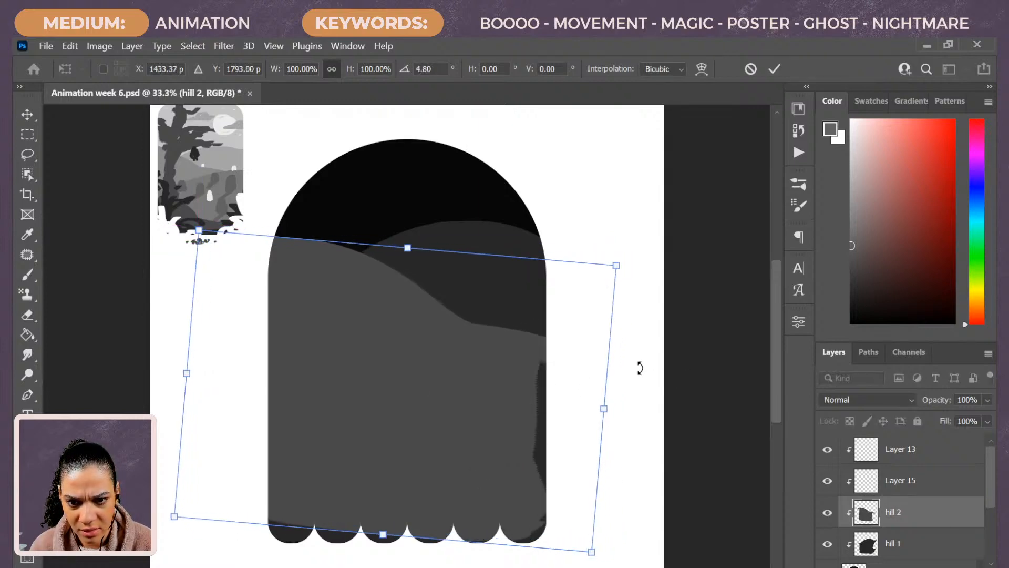
{"action": "left_click_drag", "start_coordinate": [642, 367], "coordinate": [637, 320]}
{"action": "key", "text": "Return"}
{"action": "key", "text": "b"}
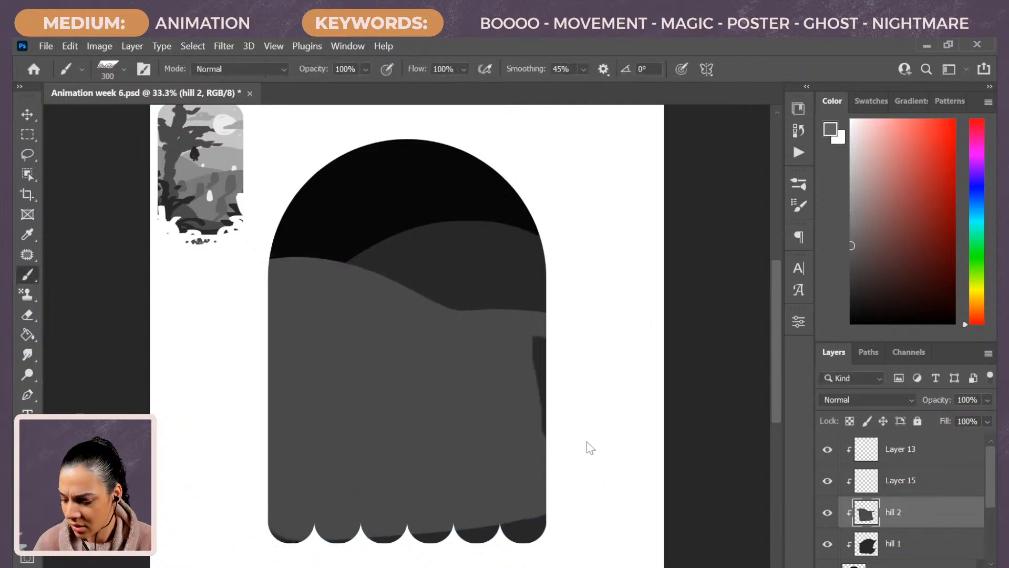
{"action": "mouse_move", "coordinate": [543, 385]}
{"action": "left_mouse_down"}
{"action": "mouse_move", "coordinate": [541, 518]}
{"action": "mouse_move", "coordinate": [530, 509]}
{"action": "mouse_move", "coordinate": [348, 545]}
{"action": "mouse_move", "coordinate": [284, 537]}
{"action": "mouse_move", "coordinate": [422, 545]}
{"action": "mouse_move", "coordinate": [575, 519]}
{"action": "left_mouse_up"}
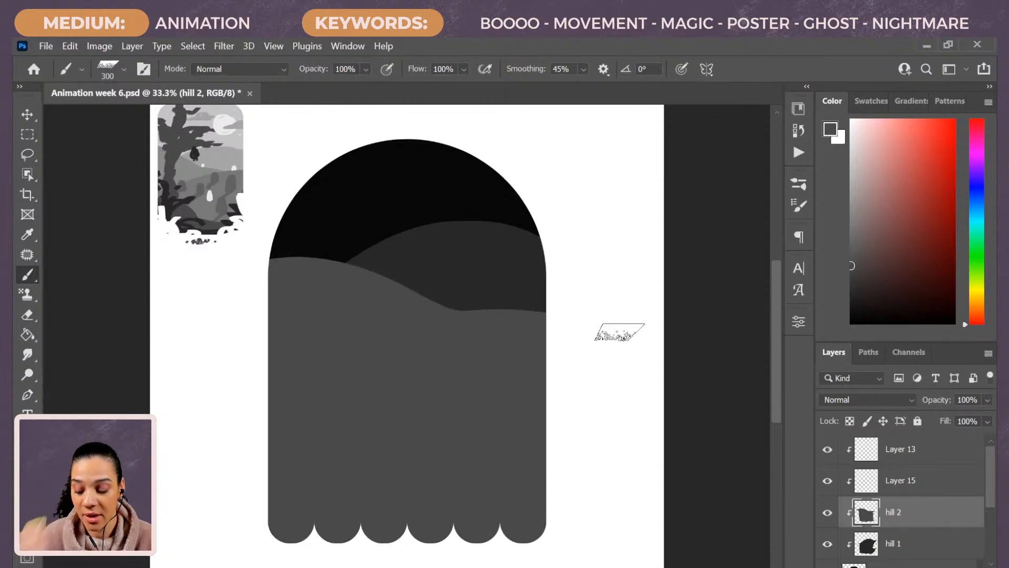
Try sketching two crossing black curves on the hill 2 layer with a size 60 brush, and undo them
{"action": "key", "text": "bracketleft"}
{"action": "key", "text": "bracketleft"}
{"action": "key", "text": "bracketleft"}
{"action": "key", "text": "bracketleft"}
{"action": "key", "text": "bracketleft"}
{"action": "key", "text": "bracketleft"}
{"action": "key", "text": "bracketleft"}
{"action": "key", "text": "bracketleft"}
{"action": "key", "text": "bracketleft"}
{"action": "key", "text": "bracketleft"}
{"action": "key", "text": "d"}
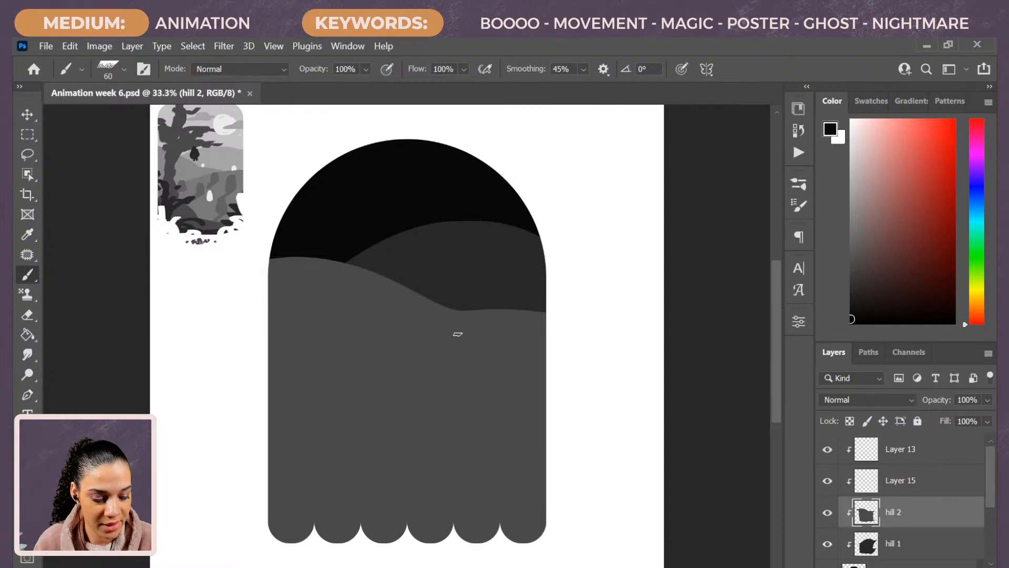
{"action": "mouse_move", "coordinate": [503, 359]}
{"action": "left_mouse_down"}
{"action": "mouse_move", "coordinate": [407, 384]}
{"action": "mouse_move", "coordinate": [349, 368]}
{"action": "mouse_move", "coordinate": [454, 399]}
{"action": "mouse_move", "coordinate": [472, 425]}
{"action": "mouse_move", "coordinate": [492, 406]}
{"action": "mouse_move", "coordinate": [366, 467]}
{"action": "left_mouse_up"}
{"action": "key", "text": "ctrl+z"}
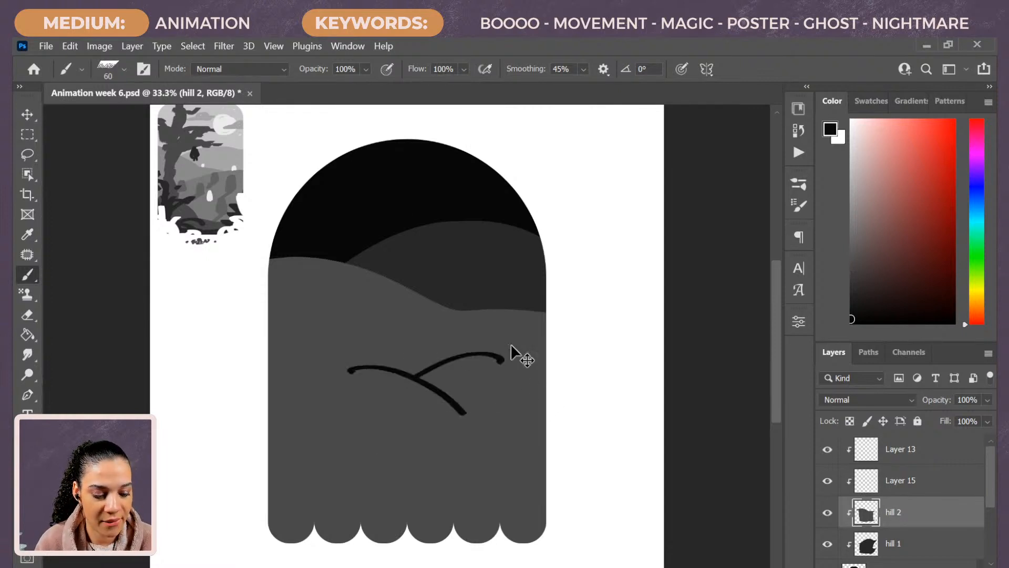
{"action": "key", "text": "ctrl+z"}
{"action": "key", "text": "ctrl+z"}
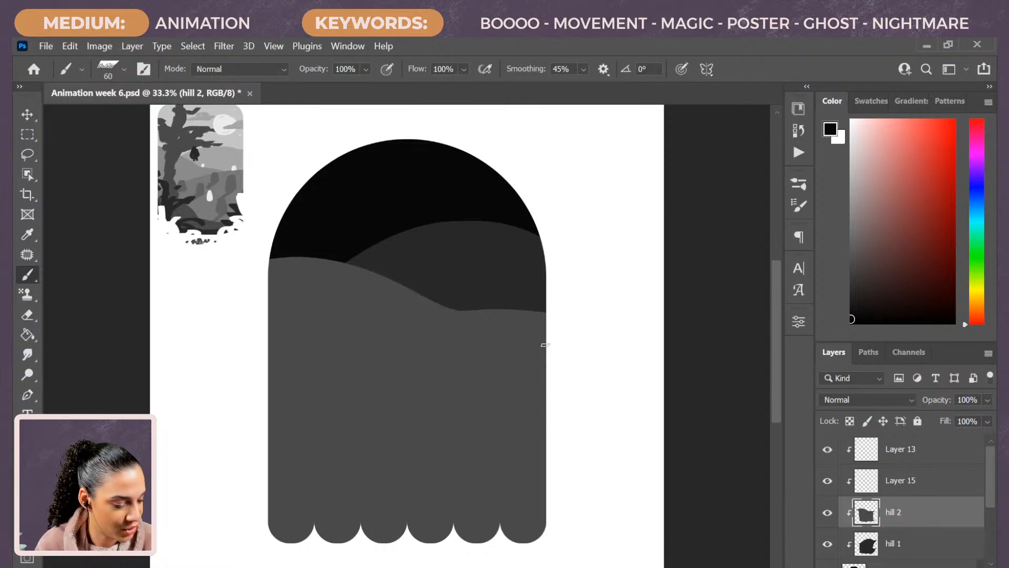
Try painting a diagonal band on Layer 15 with a size 400 brush in a grey sampled from the reference thumbnail, and undo it
{"action": "left_click", "coordinate": [925, 482]}
{"action": "left_click", "coordinate": [202, 187], "text": "alt"}
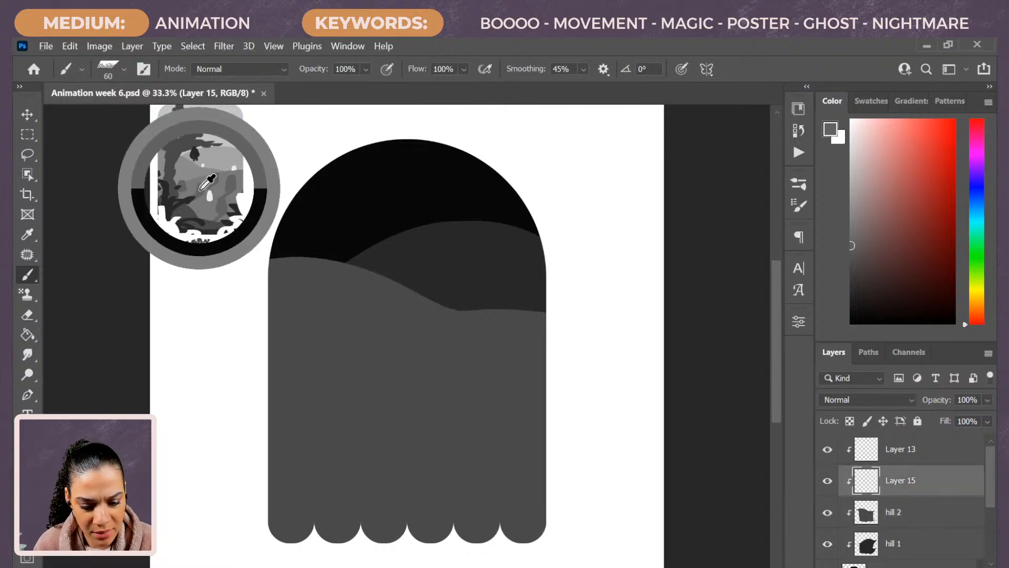
{"action": "key", "text": "bracketright"}
{"action": "key", "text": "bracketright"}
{"action": "key", "text": "bracketright"}
{"action": "key", "text": "bracketright"}
{"action": "key", "text": "bracketright"}
{"action": "key", "text": "bracketright"}
{"action": "key", "text": "bracketright"}
{"action": "key", "text": "bracketright"}
{"action": "key", "text": "bracketright"}
{"action": "key", "text": "bracketright"}
{"action": "key", "text": "bracketright"}
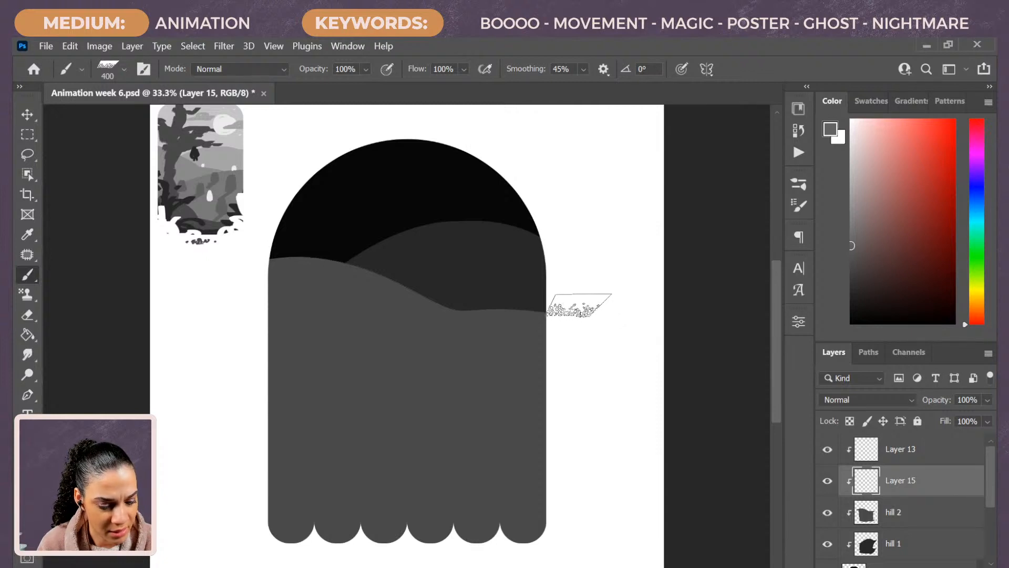
{"action": "left_click_drag", "start_coordinate": [573, 308], "coordinate": [224, 480]}
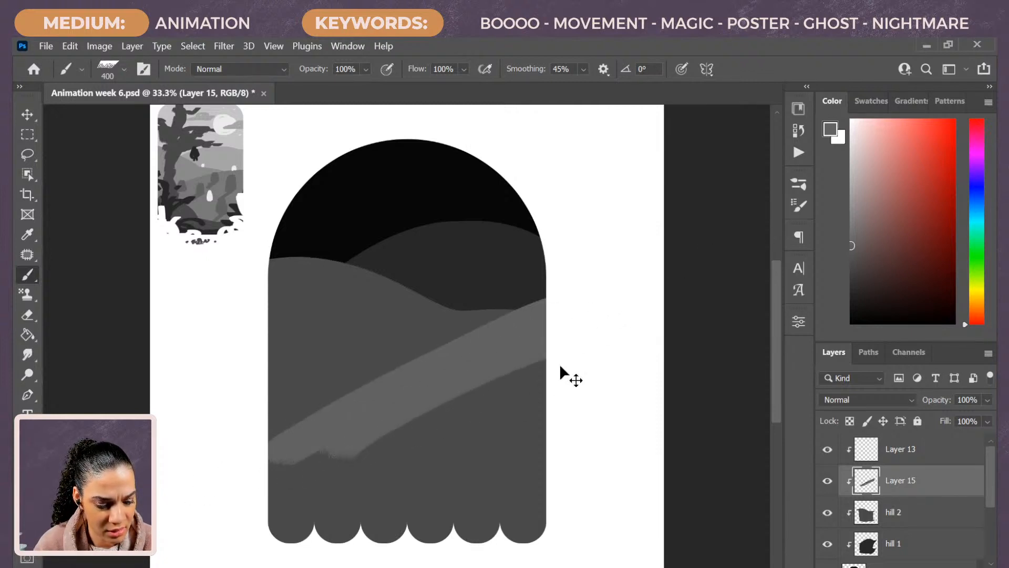
{"action": "key", "text": "ctrl+z"}
Raise the right end of hill 2's crest by painting on the hill 2 layer in its own sampled grey
{"action": "left_click", "coordinate": [922, 517]}
{"action": "left_click", "coordinate": [500, 334], "text": "alt"}
{"action": "left_click_drag", "start_coordinate": [411, 314], "coordinate": [476, 314]}
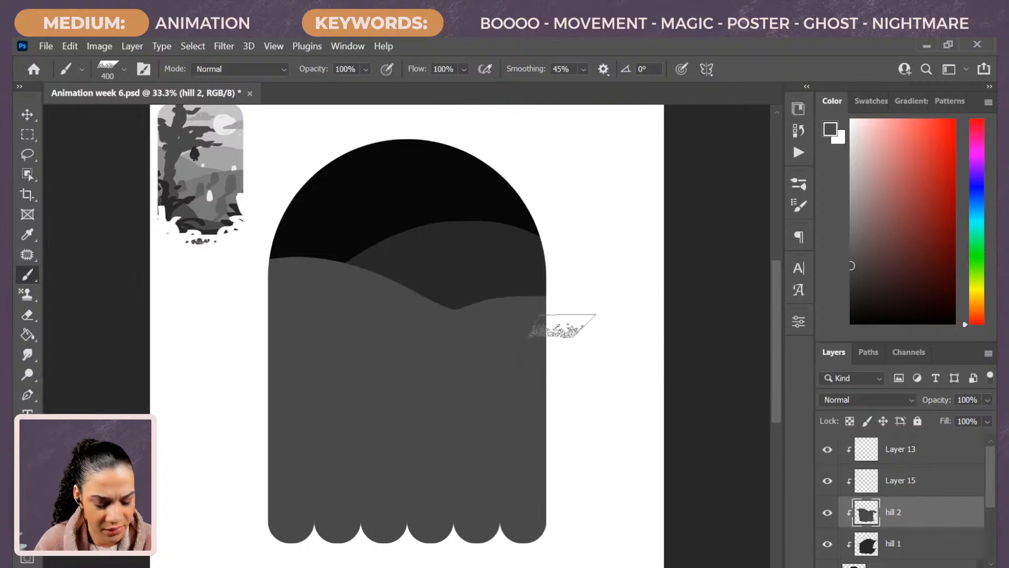
Smooth and raise hill 2's crest across the valley and both ends with a size 175 brush
{"action": "key", "text": "bracketleft"}
{"action": "key", "text": "bracketleft"}
{"action": "key", "text": "bracketleft"}
{"action": "key", "text": "bracketleft"}
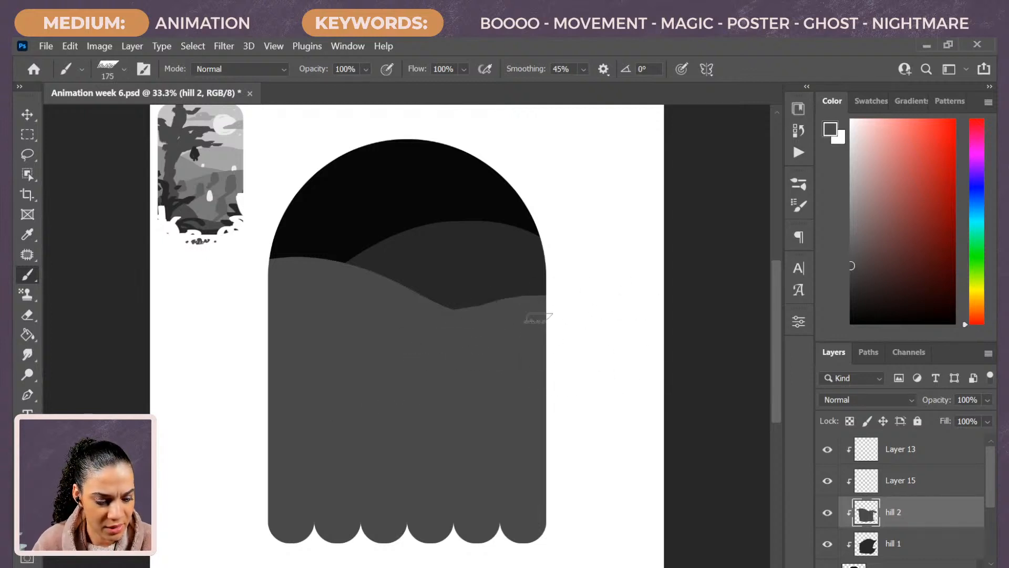
{"action": "left_click_drag", "start_coordinate": [480, 295], "coordinate": [544, 290]}
{"action": "mouse_move", "coordinate": [457, 307]}
{"action": "left_mouse_down"}
{"action": "mouse_move", "coordinate": [545, 287]}
{"action": "mouse_move", "coordinate": [436, 303]}
{"action": "left_mouse_up"}
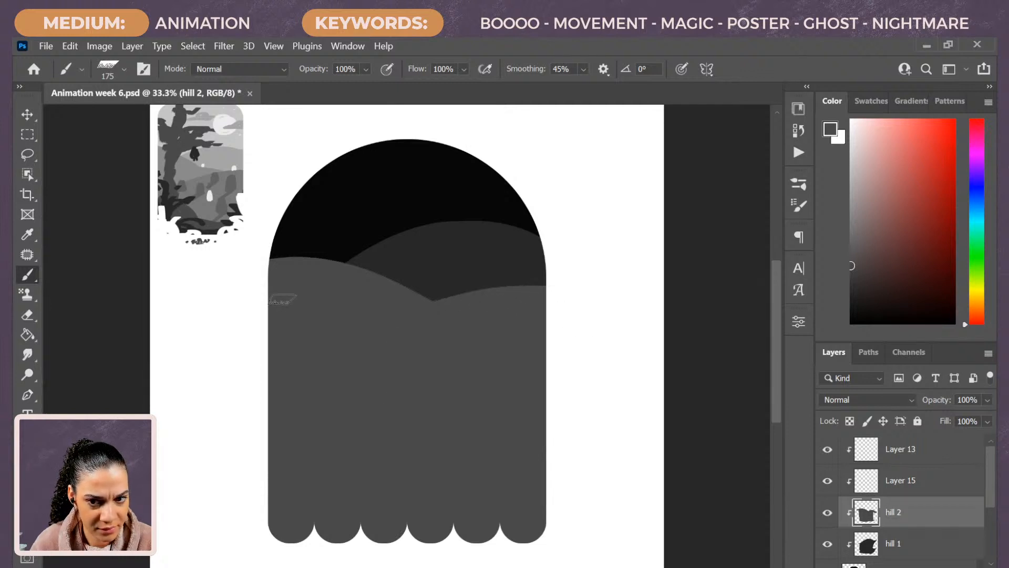
{"action": "key", "text": "ctrl+z"}
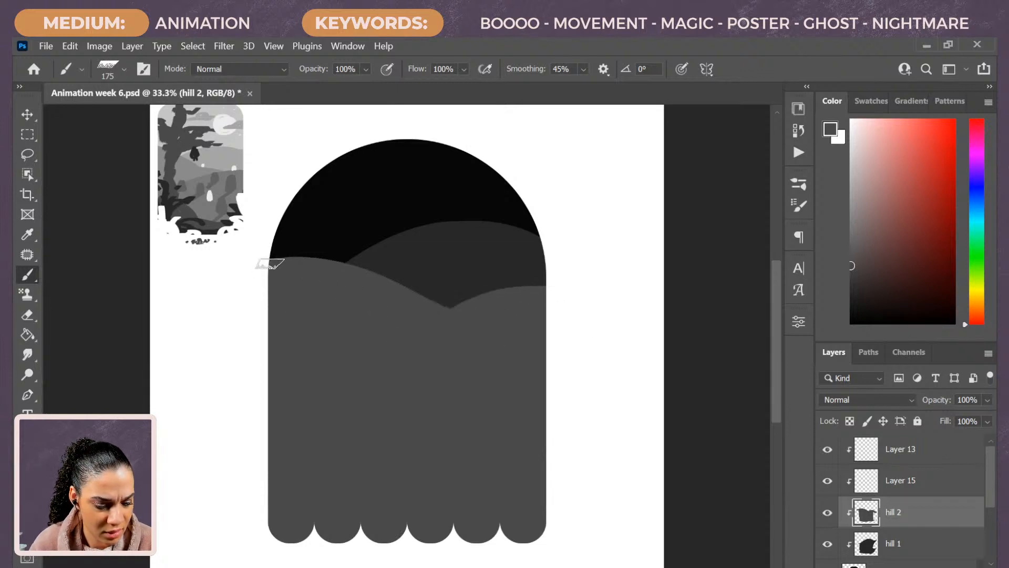
{"action": "mouse_move", "coordinate": [266, 264]}
{"action": "left_mouse_down"}
{"action": "mouse_move", "coordinate": [302, 263]}
{"action": "mouse_move", "coordinate": [462, 313]}
{"action": "mouse_move", "coordinate": [556, 289]}
{"action": "mouse_move", "coordinate": [633, 334]}
{"action": "mouse_move", "coordinate": [491, 325]}
{"action": "mouse_move", "coordinate": [550, 303]}
{"action": "mouse_move", "coordinate": [511, 292]}
{"action": "mouse_move", "coordinate": [373, 309]}
{"action": "mouse_move", "coordinate": [311, 293]}
{"action": "mouse_move", "coordinate": [486, 305]}
{"action": "mouse_move", "coordinate": [484, 295]}
{"action": "mouse_move", "coordinate": [394, 292]}
{"action": "left_mouse_up"}
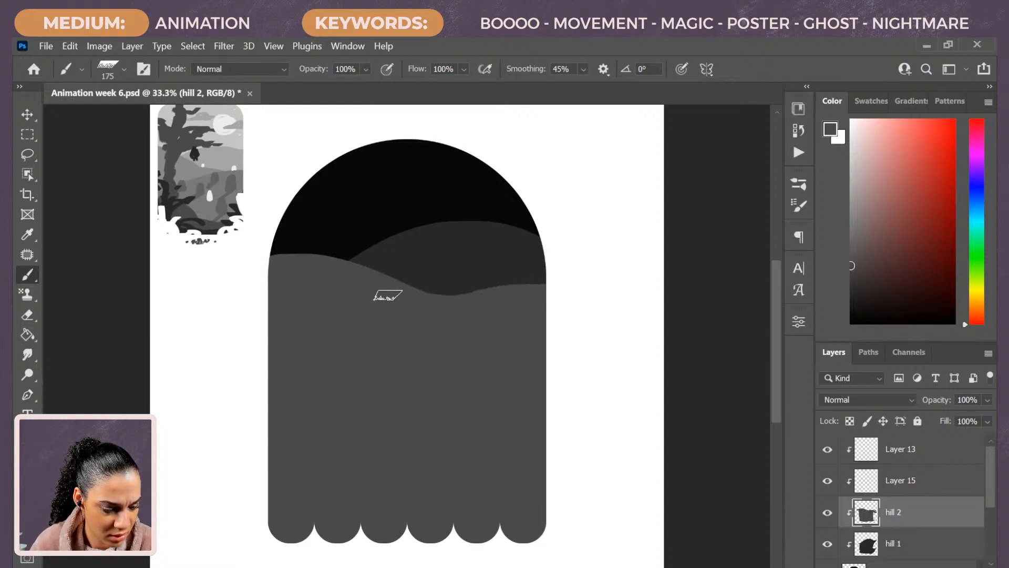
{"action": "key", "text": "e"}
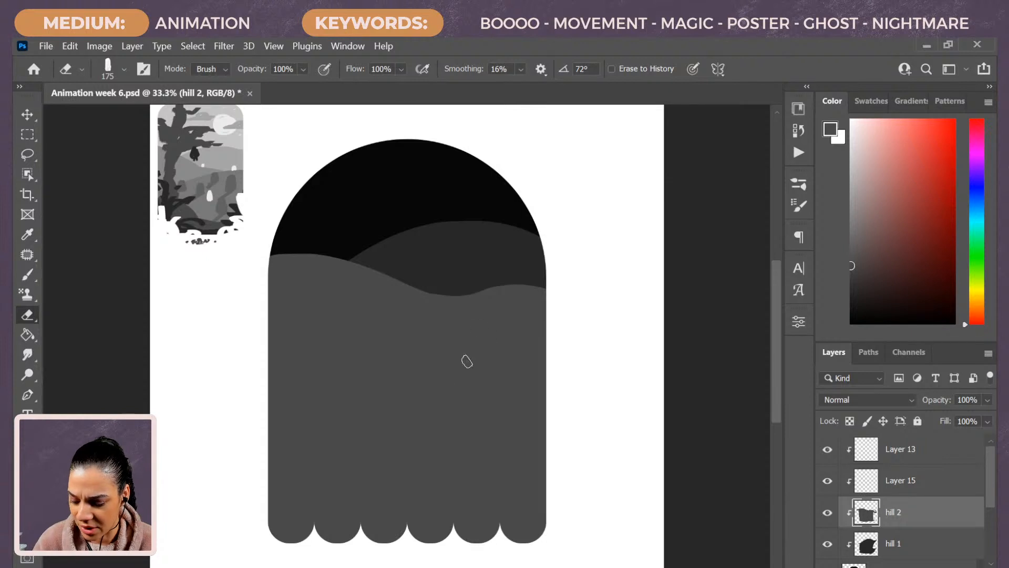
Select the upper part of hill 2 with a freehand Lasso across the full arch width and cut it away
{"action": "key", "text": "l"}
{"action": "mouse_move", "coordinate": [568, 342]}
{"action": "left_mouse_down"}
{"action": "mouse_move", "coordinate": [648, 309]}
{"action": "mouse_move", "coordinate": [636, 287]}
{"action": "left_mouse_up"}
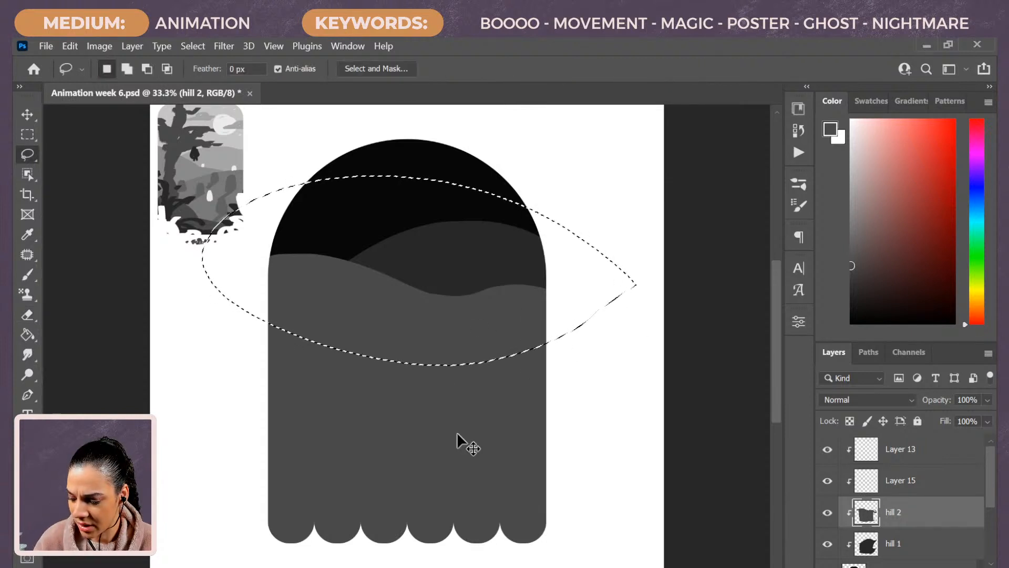
{"action": "key", "text": "ctrl+x"}
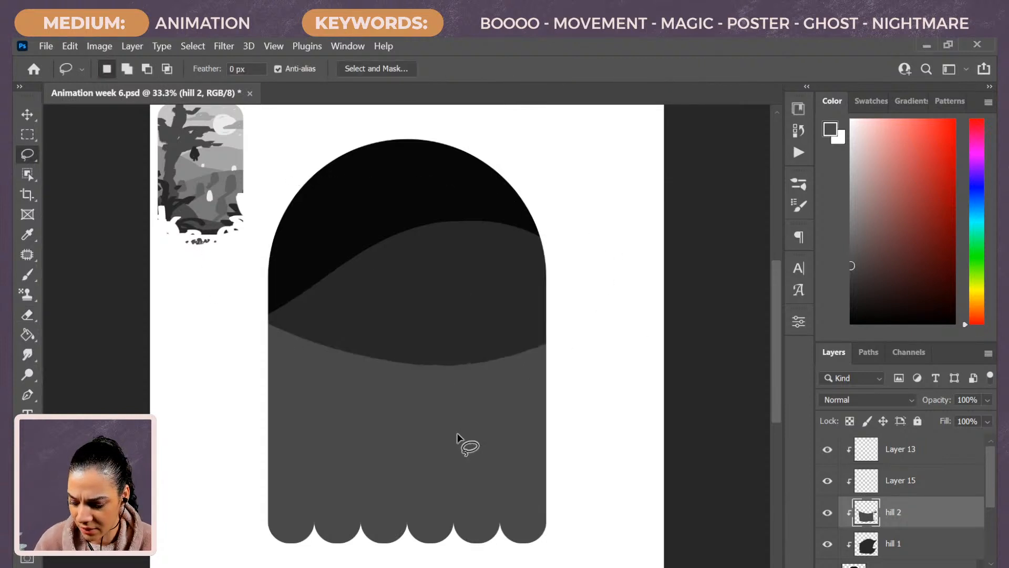
Paint a new wavy crest for hill 2 across the arch with a size 400 brush, undoing the unwanted stroke
{"action": "key", "text": "b"}
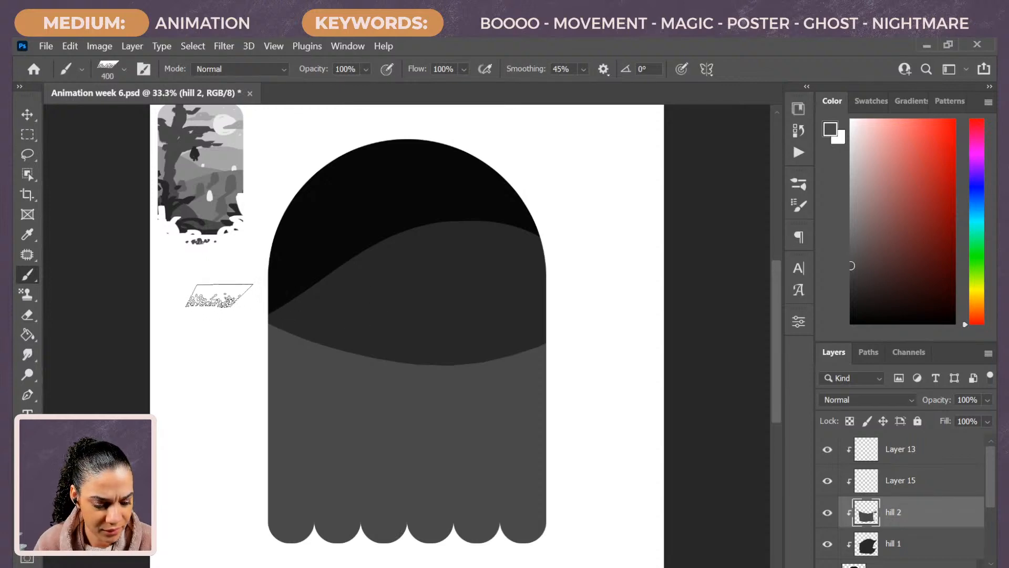
{"action": "mouse_move", "coordinate": [254, 273]}
{"action": "left_mouse_down"}
{"action": "mouse_move", "coordinate": [332, 268]}
{"action": "mouse_move", "coordinate": [415, 331]}
{"action": "mouse_move", "coordinate": [611, 325]}
{"action": "left_mouse_up"}
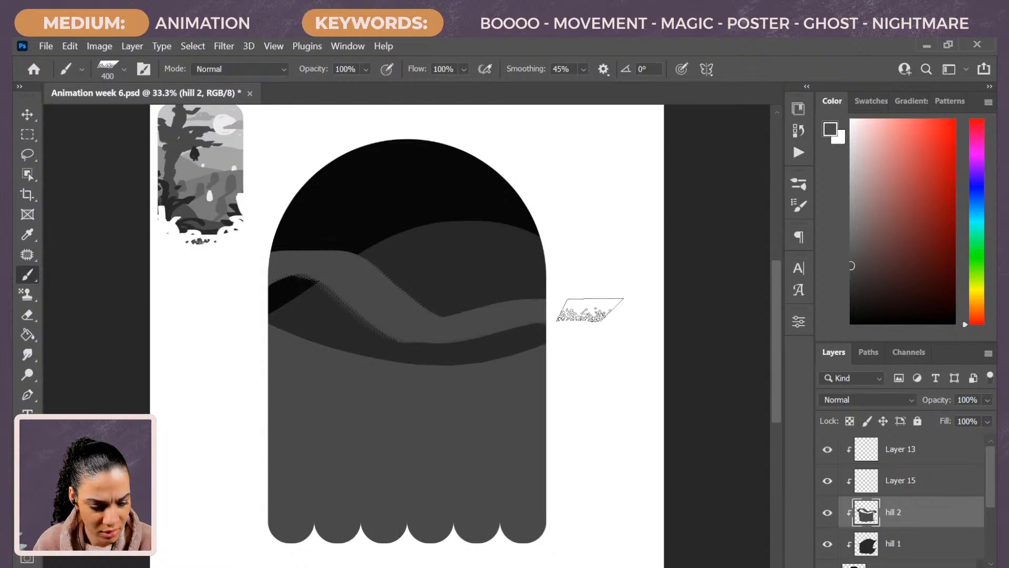
{"action": "key", "text": "ctrl+z"}
Set brush smoothing to 18% and size to 150, and raise hill 2's left crest, valley and right slope
{"action": "left_click", "coordinate": [584, 69]}
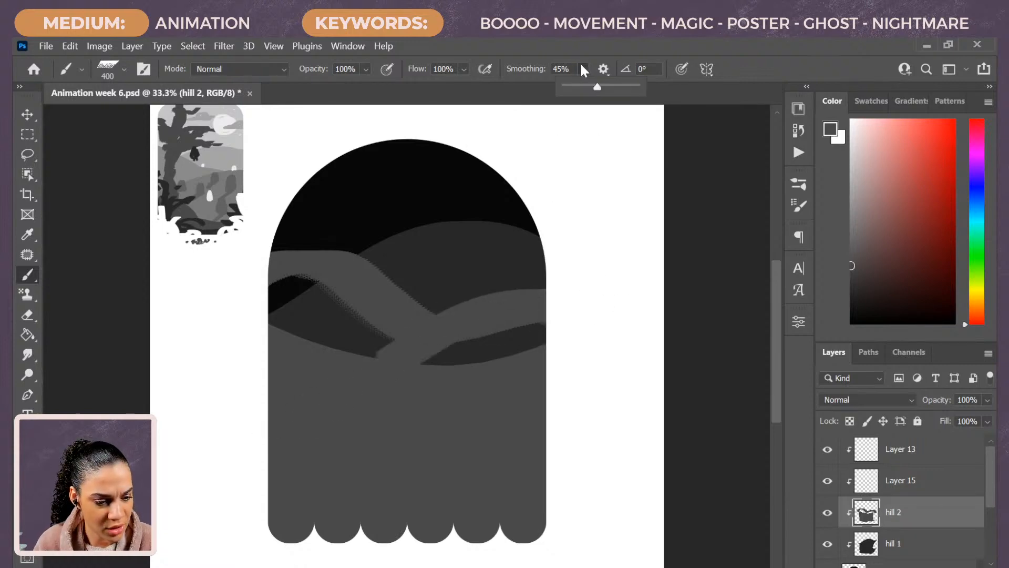
{"action": "left_click_drag", "start_coordinate": [597, 86], "coordinate": [578, 85]}
{"action": "key", "text": "bracketleft"}
{"action": "key", "text": "bracketleft"}
{"action": "key", "text": "bracketleft"}
{"action": "key", "text": "bracketleft"}
{"action": "key", "text": "bracketleft"}
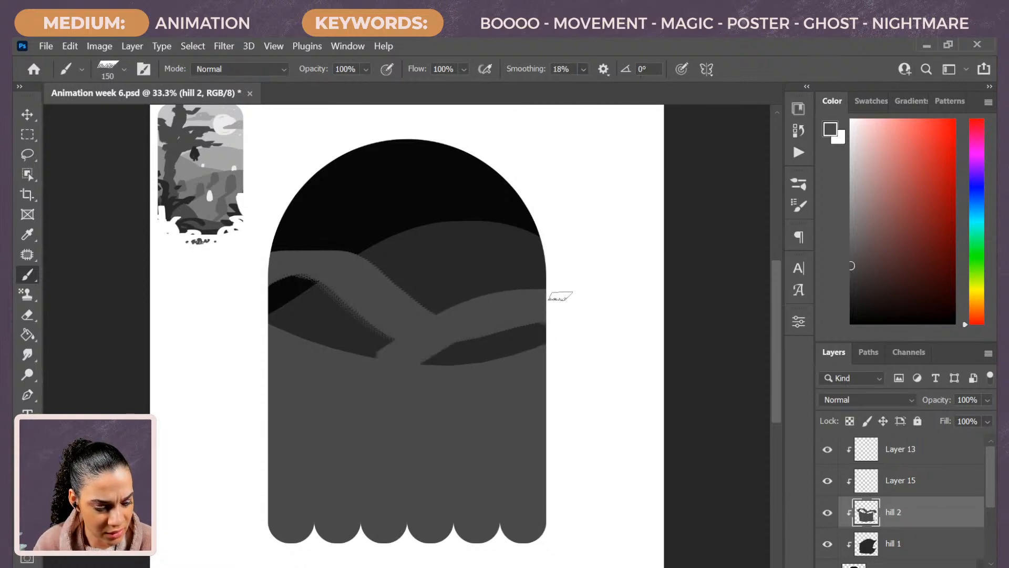
{"action": "mouse_move", "coordinate": [368, 257]}
{"action": "left_mouse_down"}
{"action": "mouse_move", "coordinate": [271, 241]}
{"action": "mouse_move", "coordinate": [313, 248]}
{"action": "left_mouse_up"}
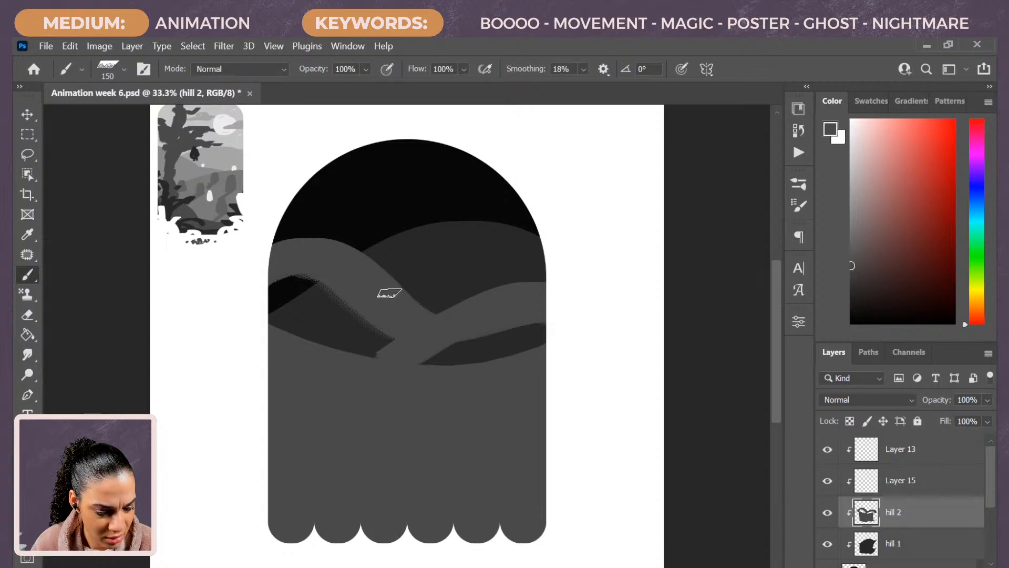
{"action": "mouse_move", "coordinate": [389, 293]}
{"action": "left_mouse_down"}
{"action": "mouse_move", "coordinate": [430, 315]}
{"action": "mouse_move", "coordinate": [518, 284]}
{"action": "left_mouse_up"}
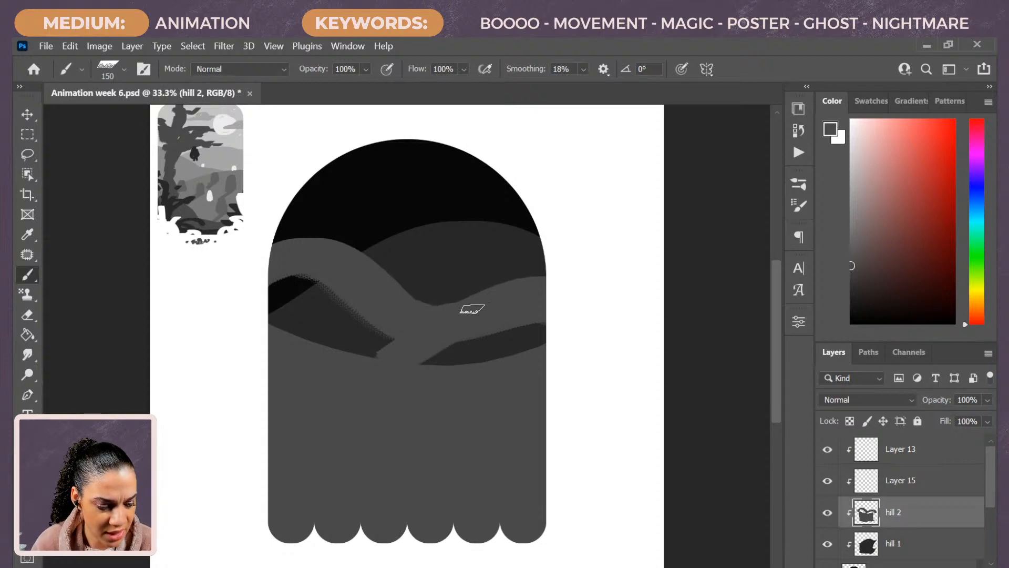
Refine the valley and right slope edge of hill 2 up close with a small brush of about size 50 to 60
{"action": "key", "text": "bracketleft"}
{"action": "key", "text": "bracketleft"}
{"action": "key", "text": "bracketleft"}
{"action": "key", "text": "bracketleft"}
{"action": "key", "text": "bracketleft"}
{"action": "key", "text": "bracketleft"}
{"action": "key", "text": "bracketleft"}
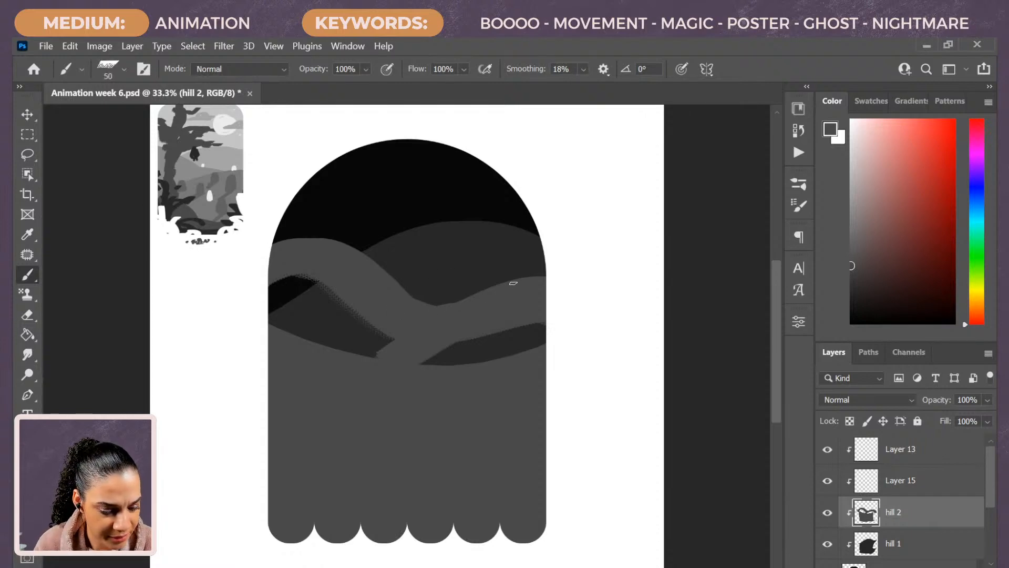
{"action": "key", "text": "ctrl+plus"}
{"action": "key", "text": "ctrl+plus"}
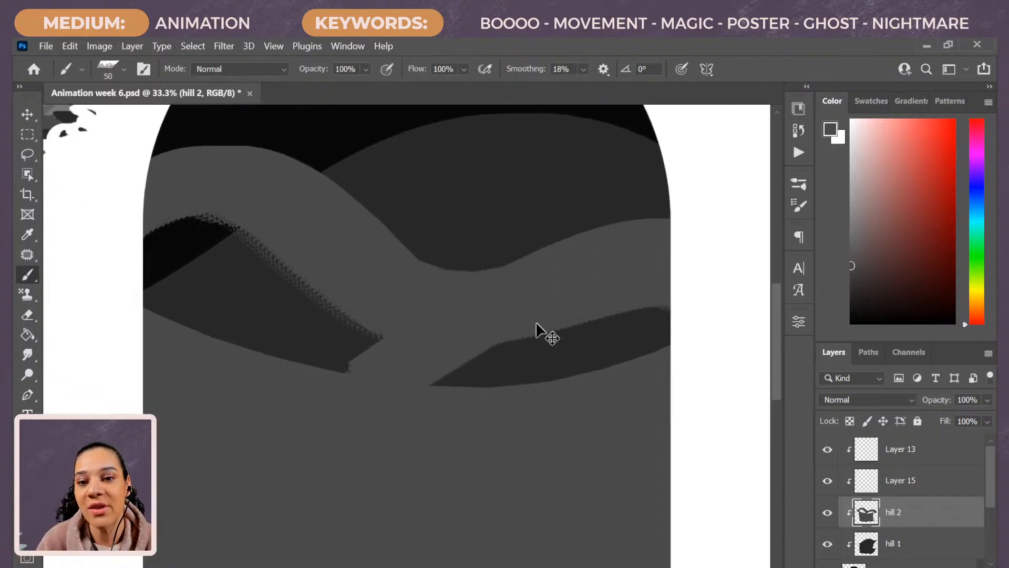
{"action": "left_click_drag", "start_coordinate": [593, 274], "coordinate": [519, 333]}
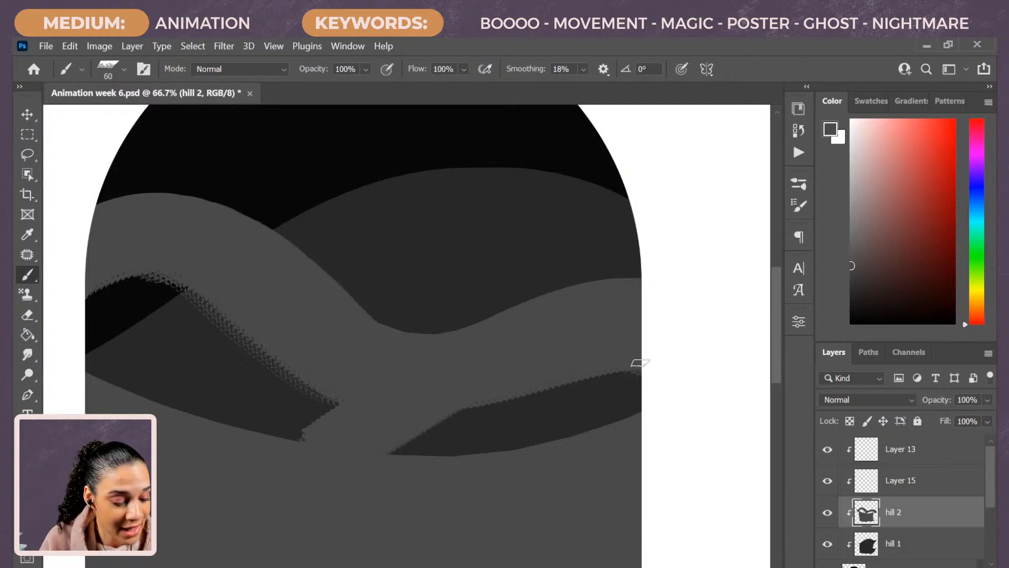
Fill the gaps below hill 2's crest in the same grey using a larger brush, and reduce the brush size to 45
{"action": "key", "text": "bracketright"}
{"action": "key", "text": "bracketright"}
{"action": "key", "text": "bracketright"}
{"action": "key", "text": "bracketright"}
{"action": "key", "text": "bracketright"}
{"action": "key", "text": "bracketright"}
{"action": "key", "text": "bracketright"}
{"action": "key", "text": "bracketright"}
{"action": "key", "text": "bracketright"}
{"action": "key", "text": "bracketright"}
{"action": "key", "text": "bracketright"}
{"action": "key", "text": "bracketright"}
{"action": "mouse_move", "coordinate": [350, 463]}
{"action": "left_mouse_down"}
{"action": "mouse_move", "coordinate": [276, 456]}
{"action": "mouse_move", "coordinate": [215, 388]}
{"action": "mouse_move", "coordinate": [287, 407]}
{"action": "mouse_move", "coordinate": [110, 351]}
{"action": "mouse_move", "coordinate": [183, 344]}
{"action": "mouse_move", "coordinate": [153, 383]}
{"action": "left_mouse_up"}
{"action": "key", "text": "bracketleft"}
{"action": "key", "text": "bracketleft"}
{"action": "key", "text": "bracketleft"}
{"action": "key", "text": "bracketleft"}
{"action": "key", "text": "bracketleft"}
{"action": "key", "text": "bracketleft"}
{"action": "key", "text": "bracketleft"}
{"action": "key", "text": "bracketleft"}
{"action": "key", "text": "bracketleft"}
{"action": "key", "text": "bracketleft"}
{"action": "key", "text": "bracketleft"}
{"action": "key", "text": "bracketleft"}
{"action": "key", "text": "bracketleft"}
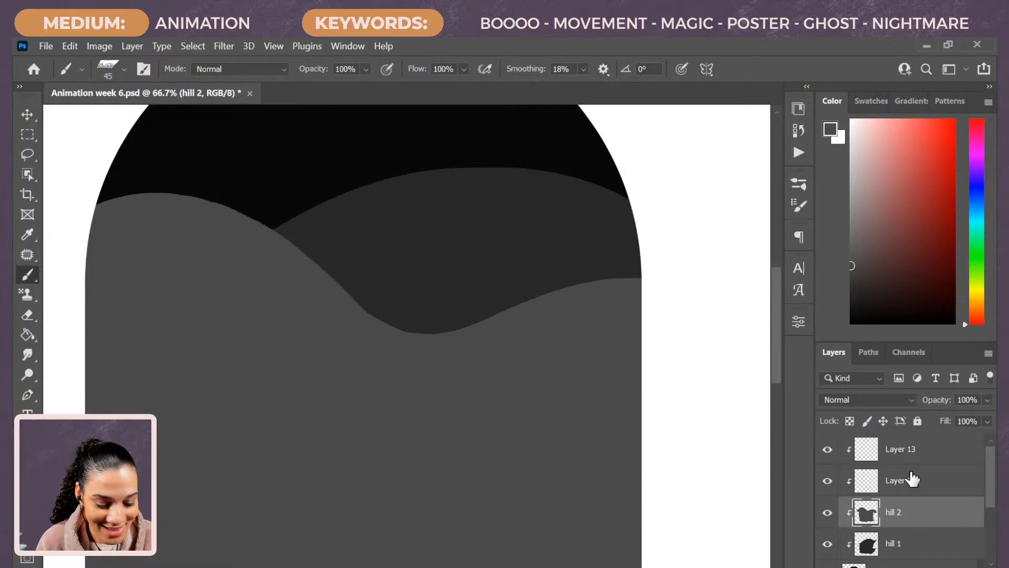
{"action": "key", "text": "ctrl+minus"}
{"action": "key", "text": "ctrl+minus"}
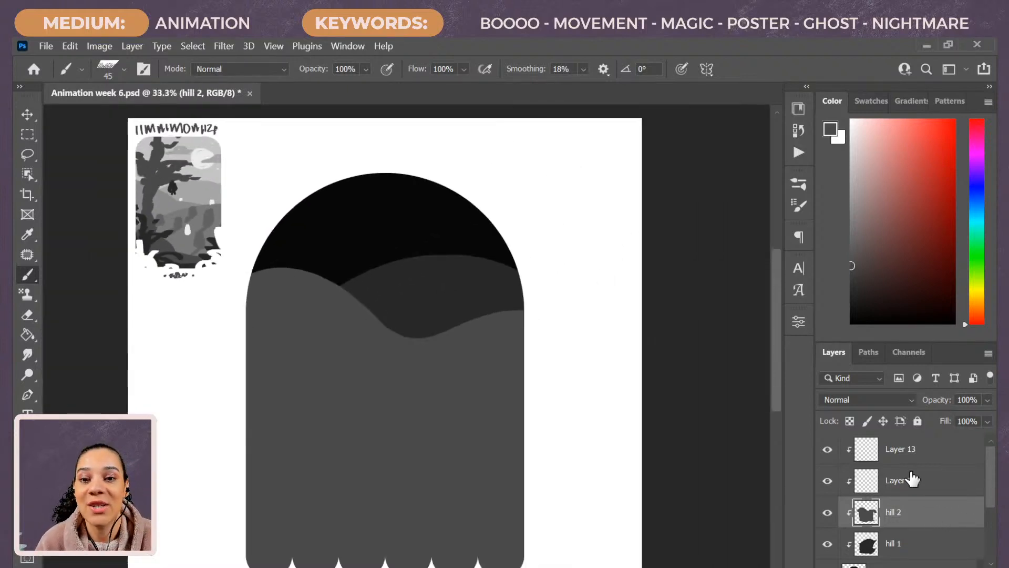
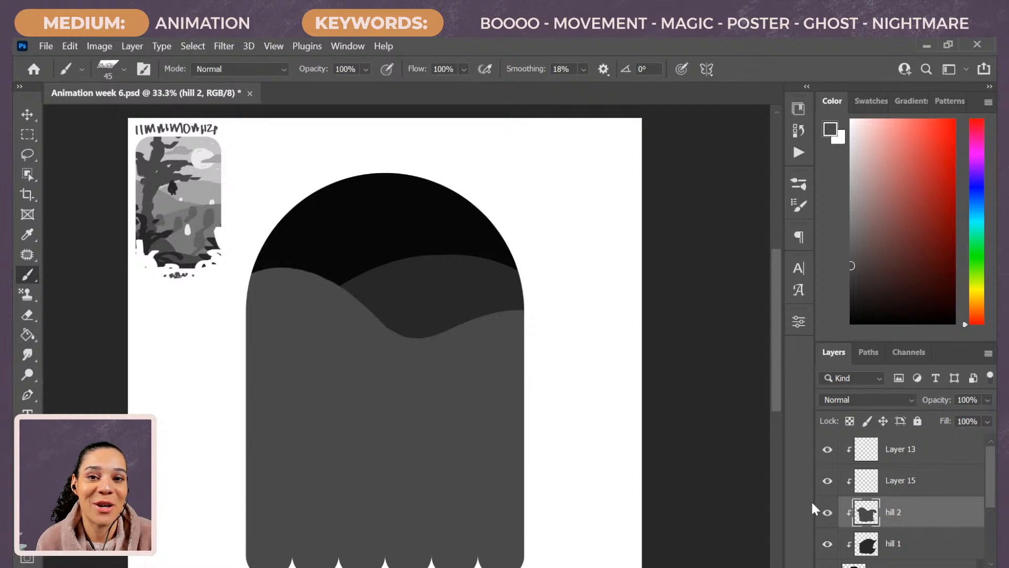
Paint a front hill with a curved crest on Layer 15, using a size 200 brush and a lighter grey sampled from the reference thumbnail
{"action": "key", "text": "alt+bracketright"}
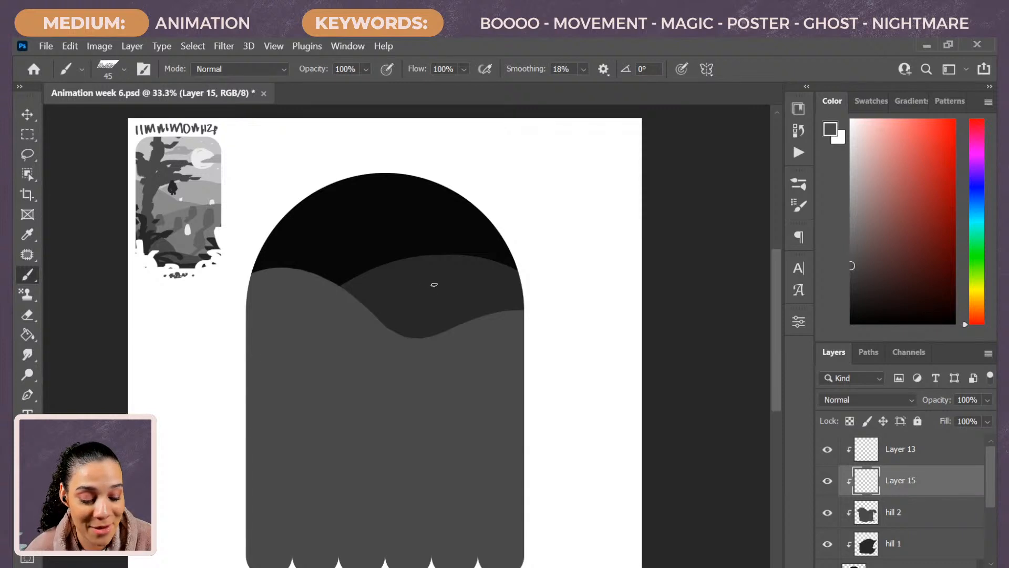
{"action": "left_click", "coordinate": [184, 215], "text": "alt"}
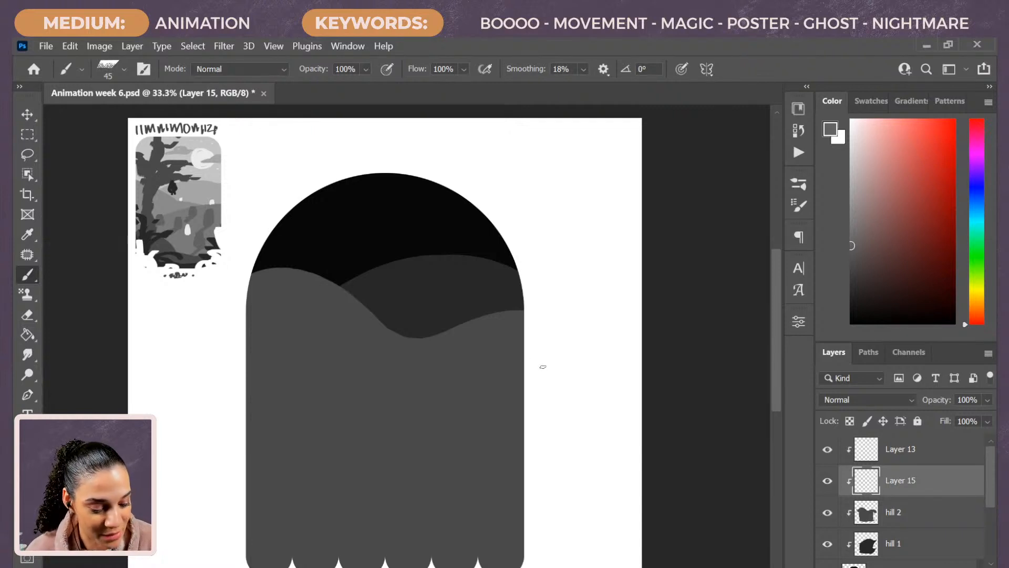
{"action": "key", "text": "bracketright"}
{"action": "key", "text": "bracketright"}
{"action": "key", "text": "bracketright"}
{"action": "key", "text": "bracketright"}
{"action": "key", "text": "bracketright"}
{"action": "key", "text": "bracketright"}
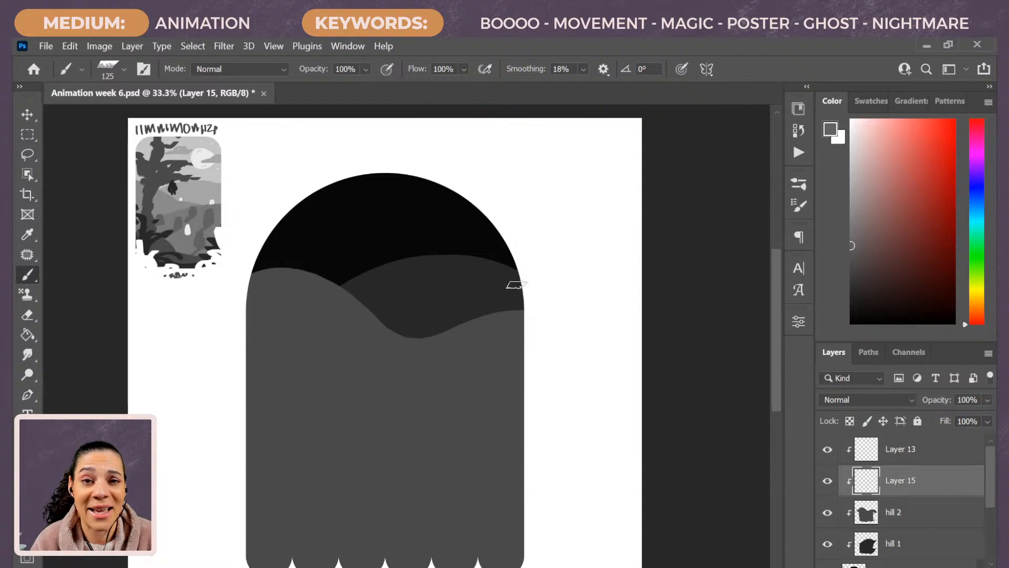
{"action": "key", "text": "bracketright"}
{"action": "key", "text": "bracketright"}
{"action": "key", "text": "bracketright"}
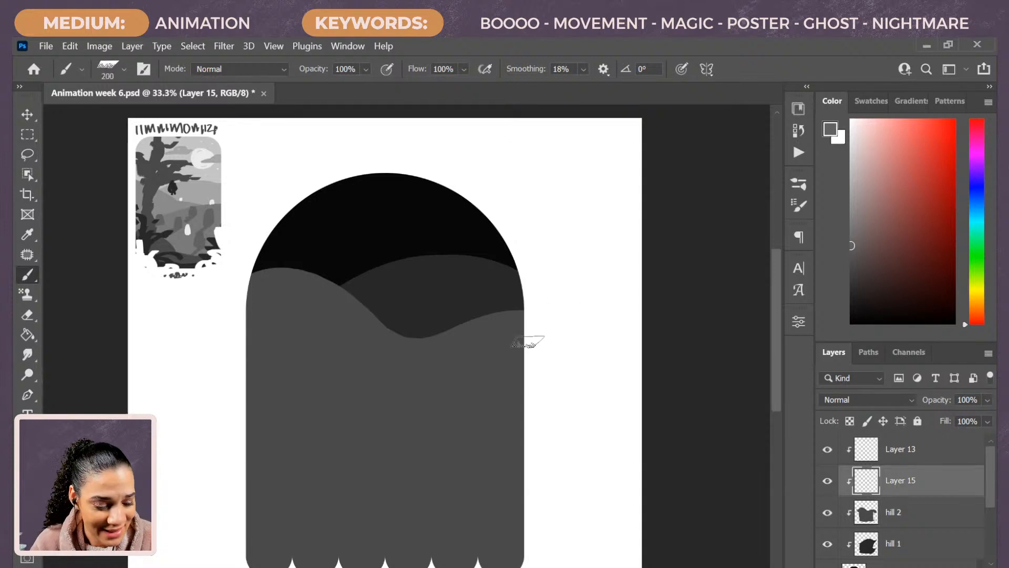
{"action": "left_click_drag", "start_coordinate": [241, 425], "coordinate": [583, 384]}
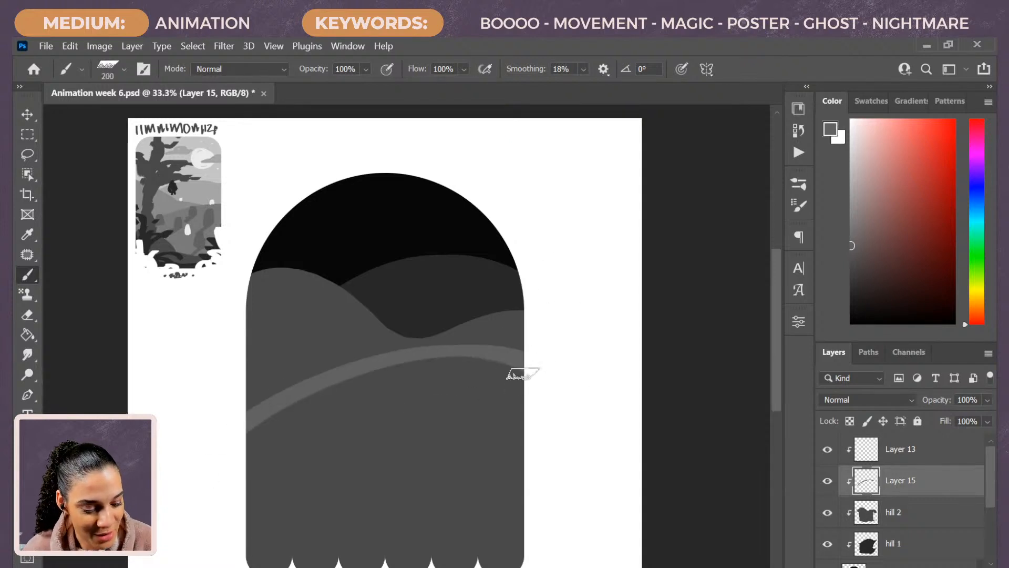
{"action": "mouse_move", "coordinate": [520, 368]}
{"action": "left_mouse_down"}
{"action": "mouse_move", "coordinate": [254, 484]}
{"action": "mouse_move", "coordinate": [260, 528]}
{"action": "left_mouse_up"}
{"action": "mouse_move", "coordinate": [252, 439]}
{"action": "left_mouse_down"}
{"action": "mouse_move", "coordinate": [280, 528]}
{"action": "mouse_move", "coordinate": [325, 567]}
{"action": "mouse_move", "coordinate": [339, 565]}
{"action": "mouse_move", "coordinate": [318, 566]}
{"action": "mouse_move", "coordinate": [275, 537]}
{"action": "mouse_move", "coordinate": [265, 480]}
{"action": "mouse_move", "coordinate": [303, 441]}
{"action": "mouse_move", "coordinate": [376, 397]}
{"action": "mouse_move", "coordinate": [509, 372]}
{"action": "mouse_move", "coordinate": [355, 386]}
{"action": "mouse_move", "coordinate": [309, 439]}
{"action": "mouse_move", "coordinate": [495, 362]}
{"action": "mouse_move", "coordinate": [352, 382]}
{"action": "mouse_move", "coordinate": [246, 465]}
{"action": "mouse_move", "coordinate": [396, 377]}
{"action": "mouse_move", "coordinate": [318, 422]}
{"action": "mouse_move", "coordinate": [296, 556]}
{"action": "mouse_move", "coordinate": [298, 408]}
{"action": "mouse_move", "coordinate": [277, 479]}
{"action": "mouse_move", "coordinate": [343, 435]}
{"action": "mouse_move", "coordinate": [352, 566]}
{"action": "mouse_move", "coordinate": [342, 500]}
{"action": "mouse_move", "coordinate": [373, 488]}
{"action": "mouse_move", "coordinate": [479, 567]}
{"action": "mouse_move", "coordinate": [495, 562]}
{"action": "mouse_move", "coordinate": [518, 516]}
{"action": "mouse_move", "coordinate": [514, 379]}
{"action": "mouse_move", "coordinate": [500, 465]}
{"action": "mouse_move", "coordinate": [485, 434]}
{"action": "mouse_move", "coordinate": [468, 496]}
{"action": "mouse_move", "coordinate": [453, 455]}
{"action": "mouse_move", "coordinate": [451, 512]}
{"action": "mouse_move", "coordinate": [468, 376]}
{"action": "mouse_move", "coordinate": [349, 421]}
{"action": "mouse_move", "coordinate": [447, 410]}
{"action": "mouse_move", "coordinate": [361, 465]}
{"action": "mouse_move", "coordinate": [344, 519]}
{"action": "mouse_move", "coordinate": [409, 563]}
{"action": "mouse_move", "coordinate": [420, 431]}
{"action": "mouse_move", "coordinate": [332, 434]}
{"action": "left_mouse_up"}
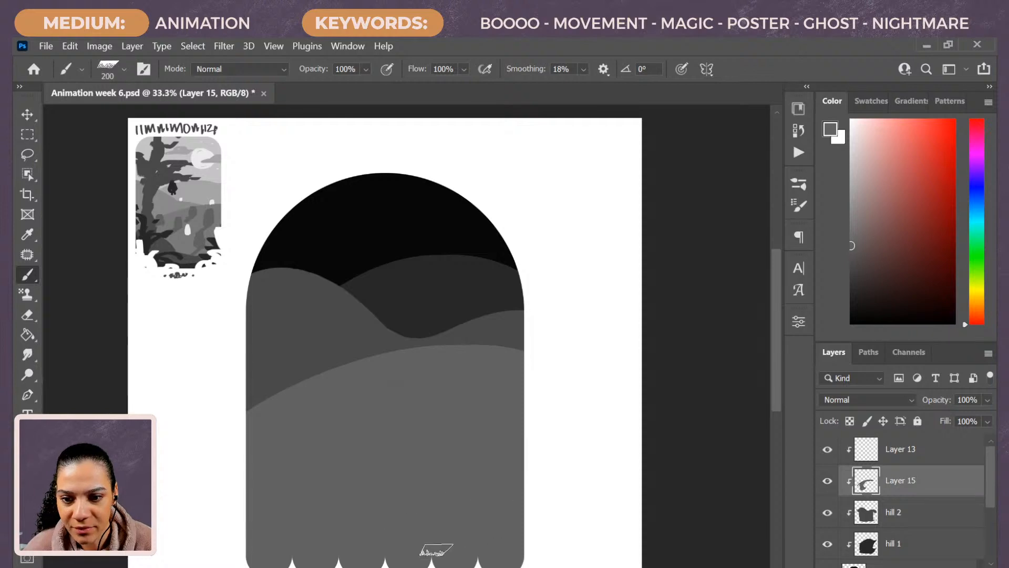
Move Layer 15's hill higher with Free Transform and fill the gap at its base in the same grey
{"action": "key", "text": "ctrl+t"}
{"action": "left_click_drag", "start_coordinate": [451, 447], "coordinate": [476, 452]}
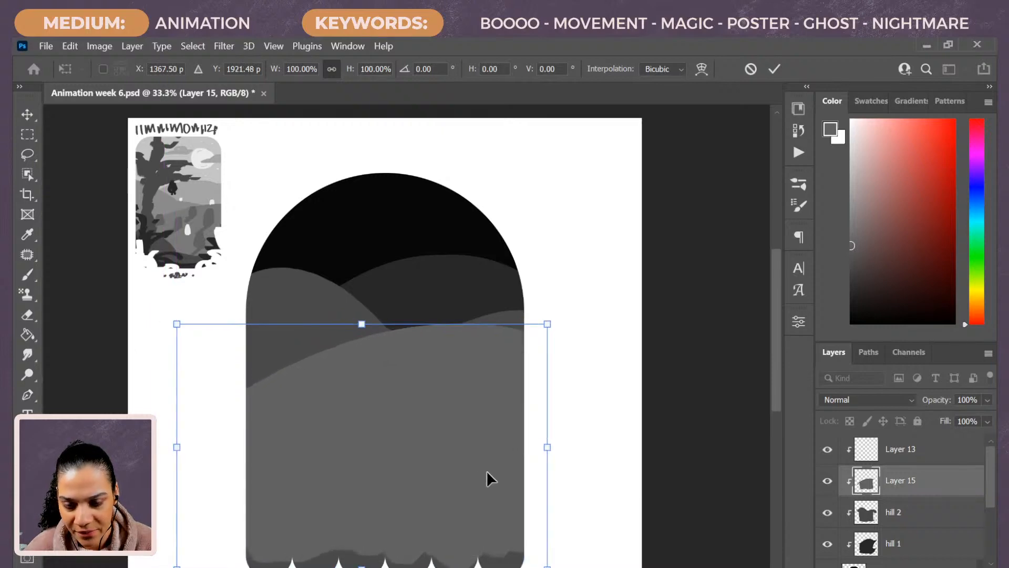
{"action": "key", "text": "Return"}
{"action": "key", "text": "b"}
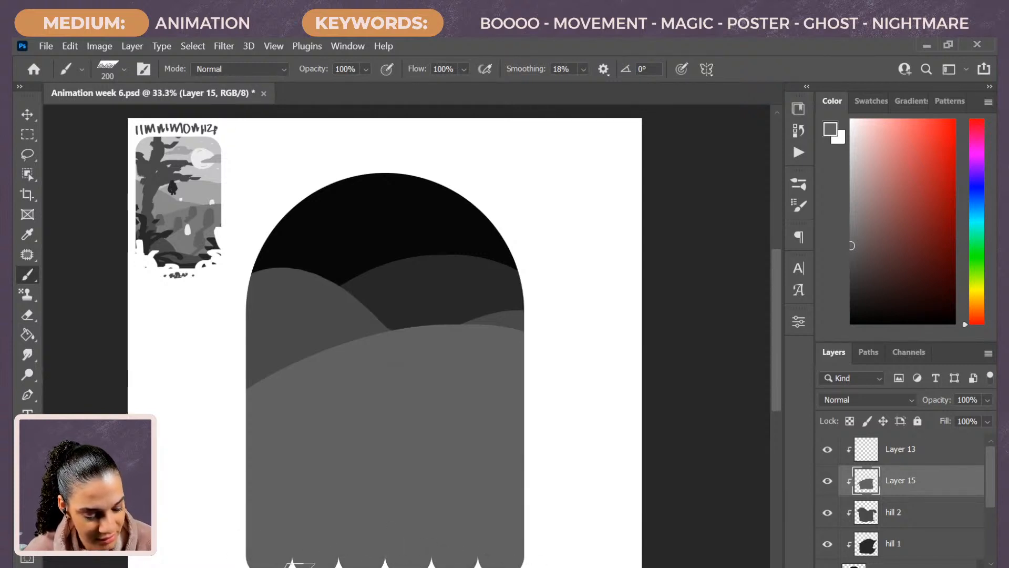
Raise the right slope of hill 2 slightly by painting along its crest in its own sampled grey
{"action": "left_click_drag", "start_coordinate": [491, 478], "coordinate": [495, 417]}
{"action": "left_click", "coordinate": [938, 514]}
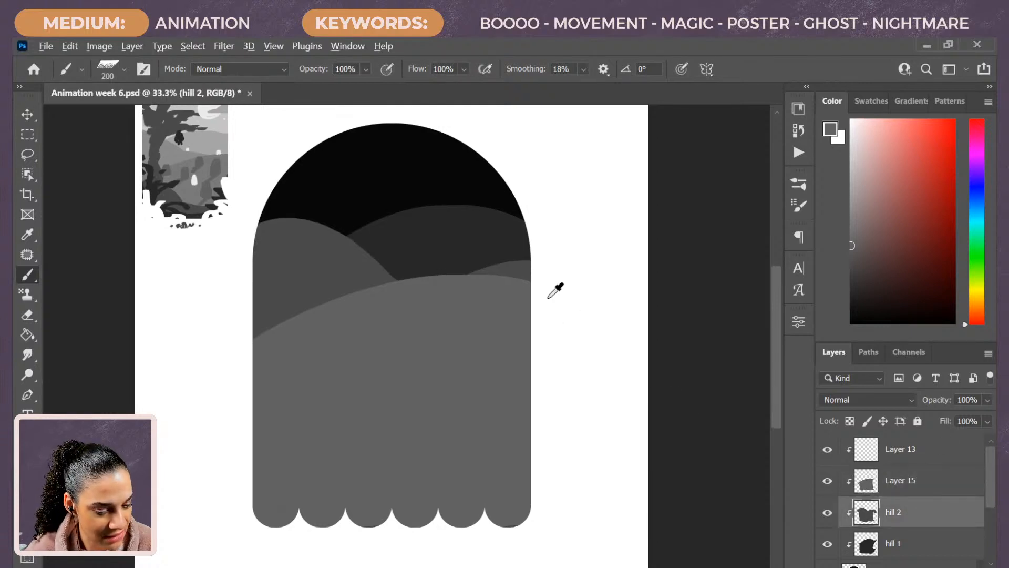
{"action": "left_click_drag", "start_coordinate": [544, 261], "coordinate": [471, 258]}
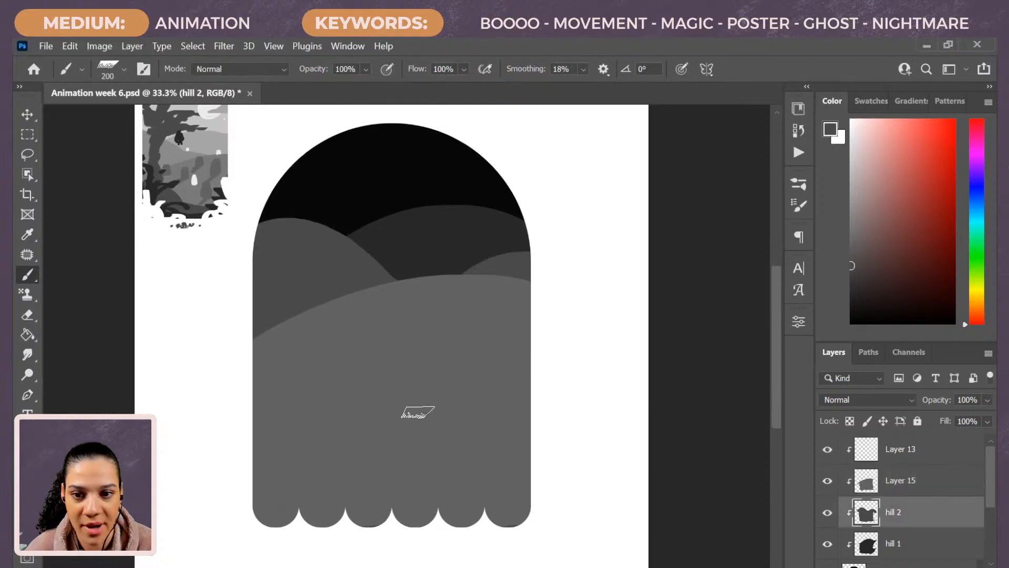
{"action": "mouse_move", "coordinate": [462, 333]}
{"action": "left_mouse_down"}
{"action": "mouse_move", "coordinate": [449, 412]}
{"action": "mouse_move", "coordinate": [460, 377]}
{"action": "left_mouse_up"}
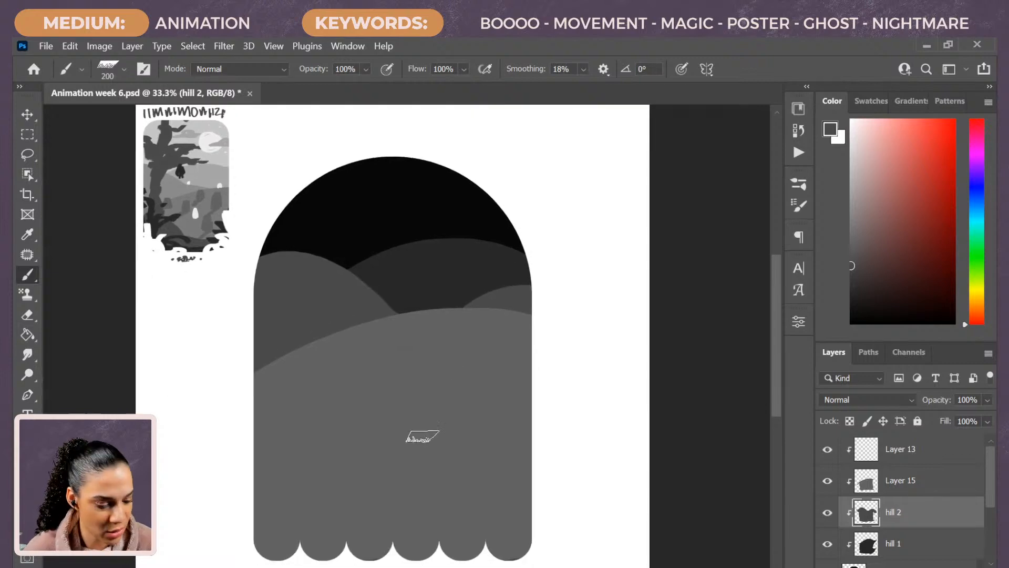
Rename Layer 15 to "hill 3" and add a new layer directly above it
{"action": "double_click", "coordinate": [907, 481]}
{"action": "type", "text": "hill 3"}
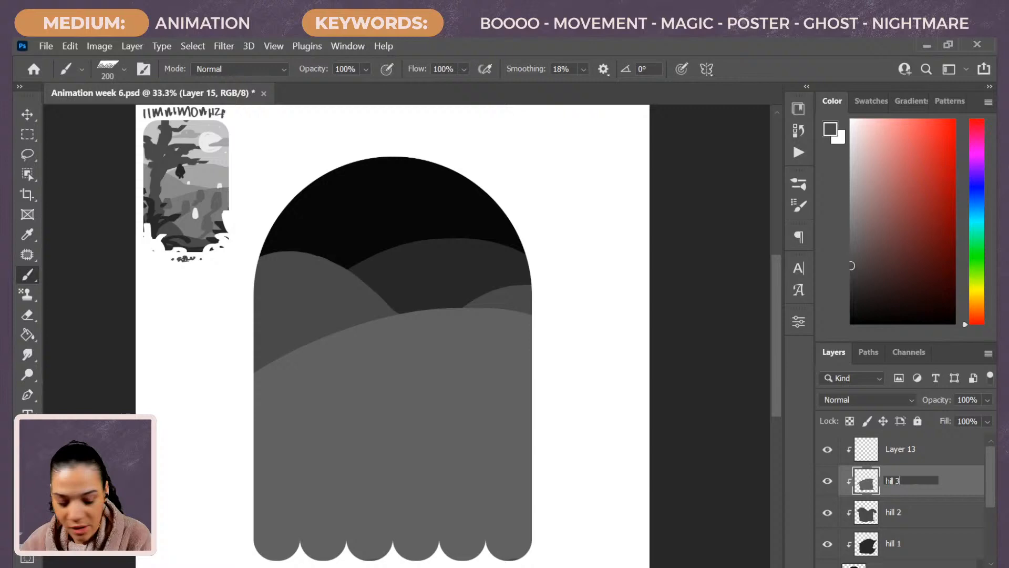
{"action": "key", "text": "Return"}
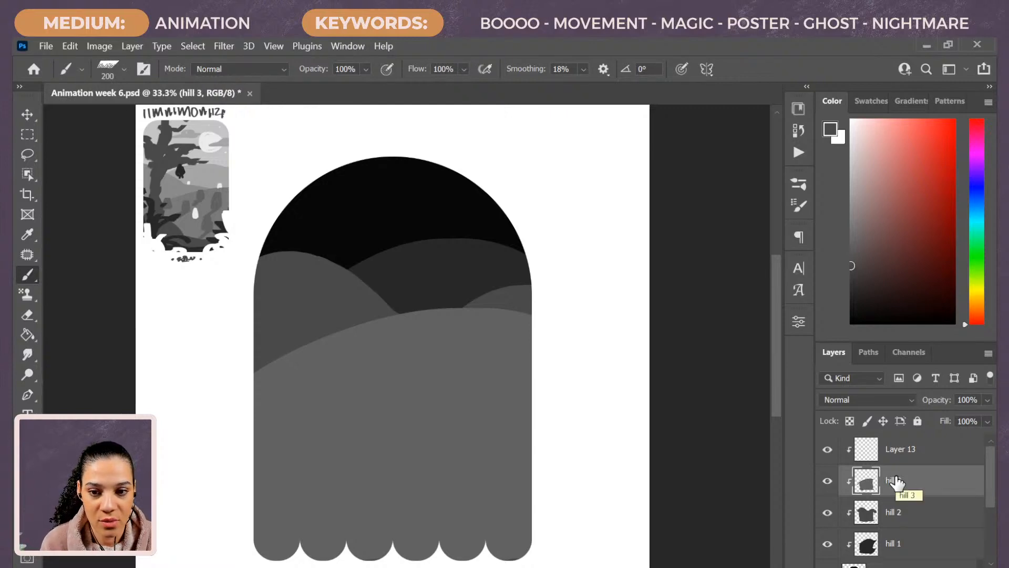
{"action": "left_click", "coordinate": [444, 338], "text": "alt"}
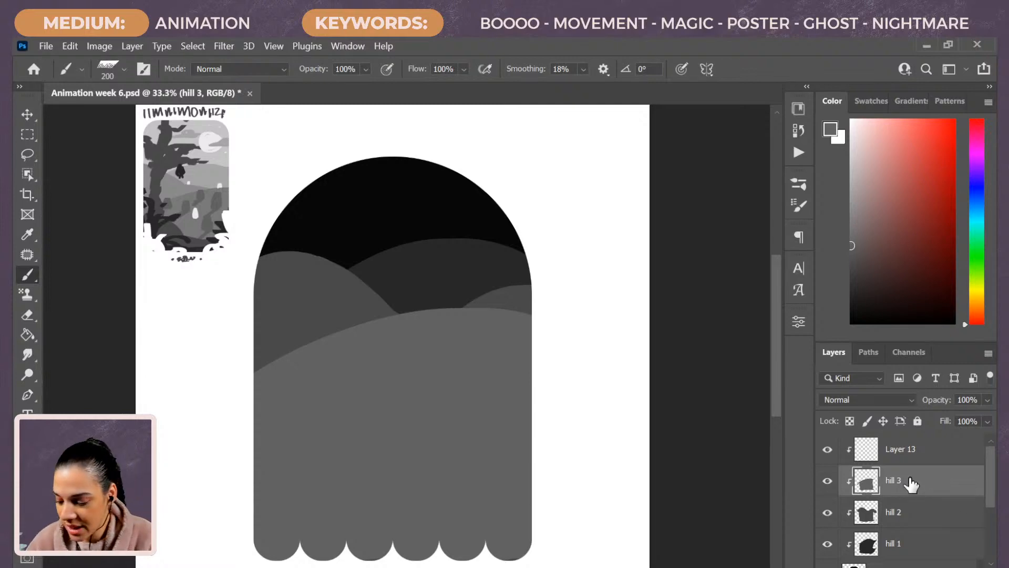
{"action": "key", "text": "ctrl+shift+alt+n"}
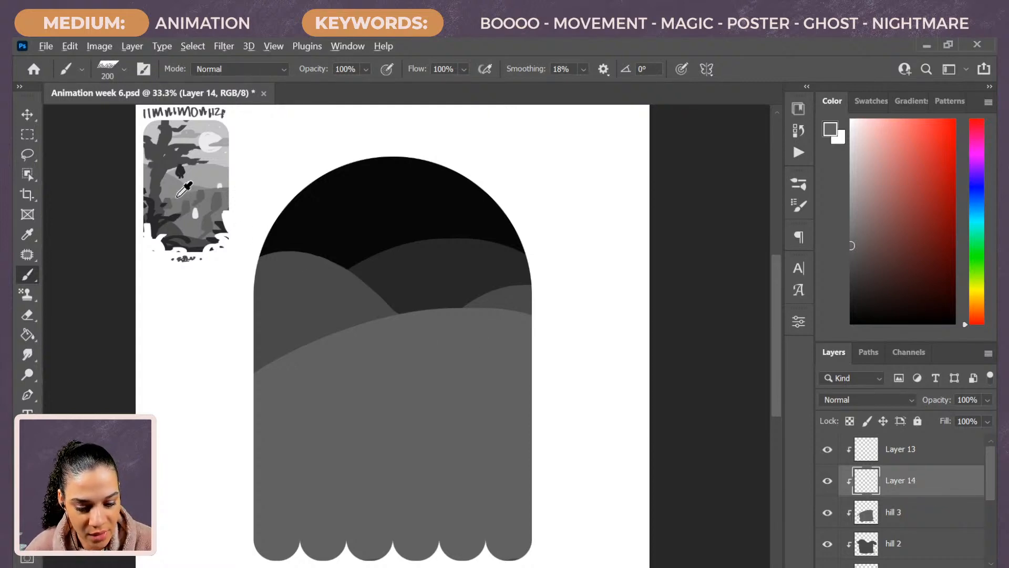
{"action": "left_click", "coordinate": [163, 162], "text": "alt"}
{"action": "left_click_drag", "start_coordinate": [360, 343], "coordinate": [307, 486]}
{"action": "left_click_drag", "start_coordinate": [326, 337], "coordinate": [262, 468]}
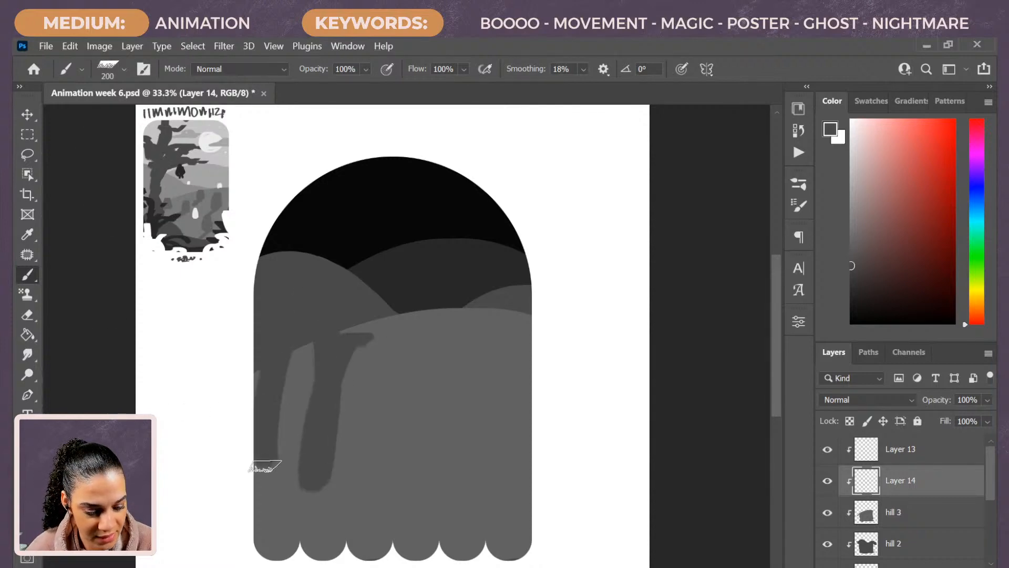
{"action": "key", "text": "ctrl+z"}
{"action": "key", "text": "ctrl+z"}
Choose a grey slightly lighter than hill 3, try it with test strokes on Layer 14, and set the brush size to 150
{"action": "key", "text": "alt"}
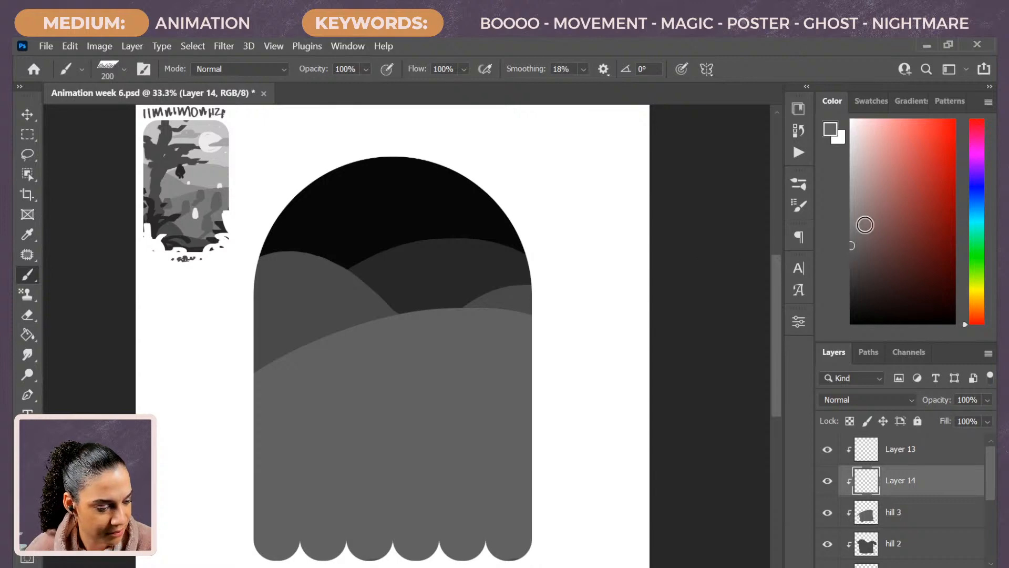
{"action": "left_click", "coordinate": [851, 230]}
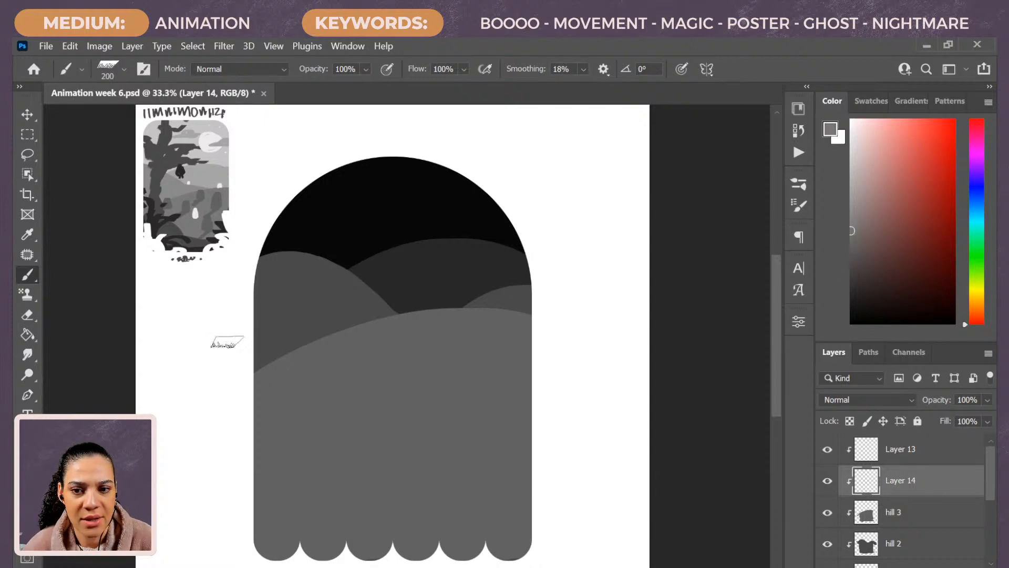
{"action": "mouse_move", "coordinate": [294, 297]}
{"action": "left_mouse_down"}
{"action": "mouse_move", "coordinate": [289, 461]}
{"action": "mouse_move", "coordinate": [330, 397]}
{"action": "mouse_move", "coordinate": [334, 421]}
{"action": "mouse_move", "coordinate": [404, 473]}
{"action": "left_mouse_up"}
{"action": "key", "text": "ctrl+z"}
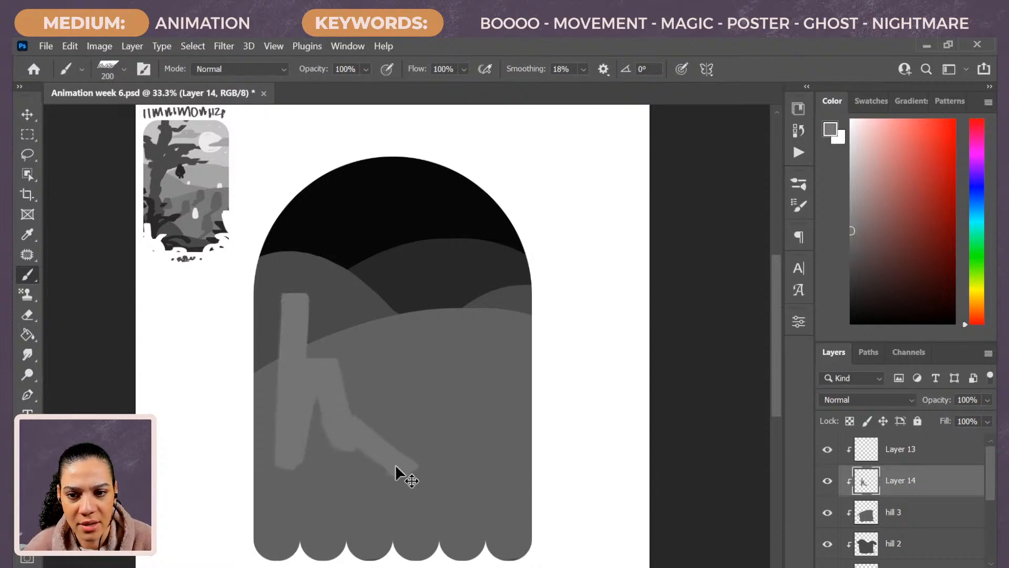
{"action": "left_click_drag", "start_coordinate": [304, 326], "coordinate": [388, 286]}
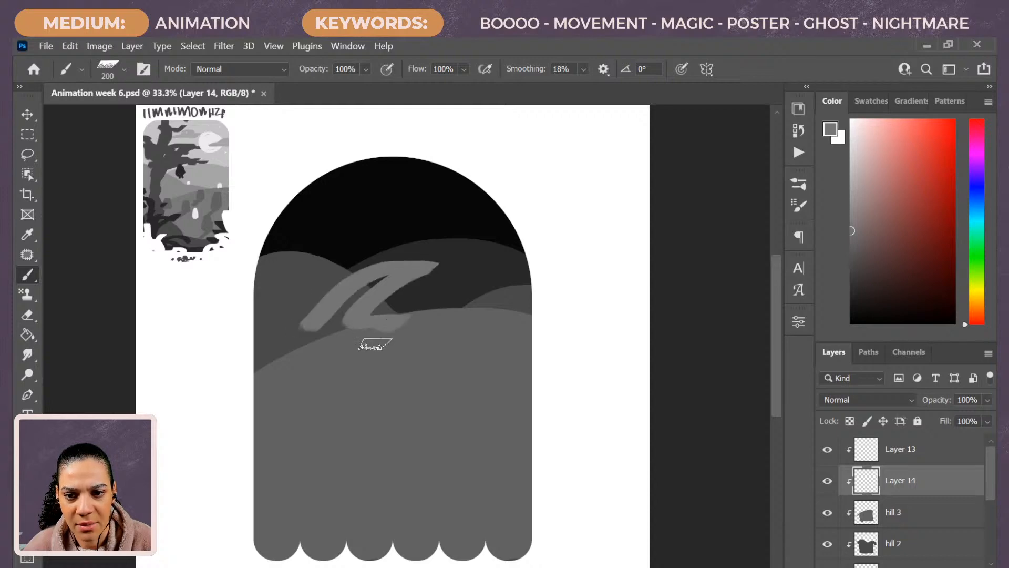
{"action": "key", "text": "ctrl+z"}
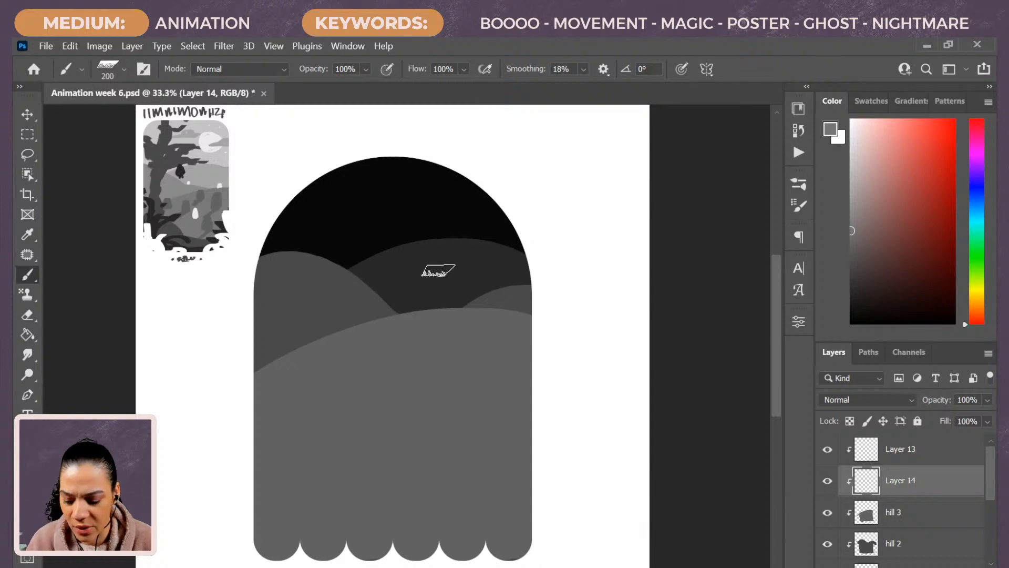
{"action": "key", "text": "bracketleft"}
{"action": "key", "text": "bracketleft"}
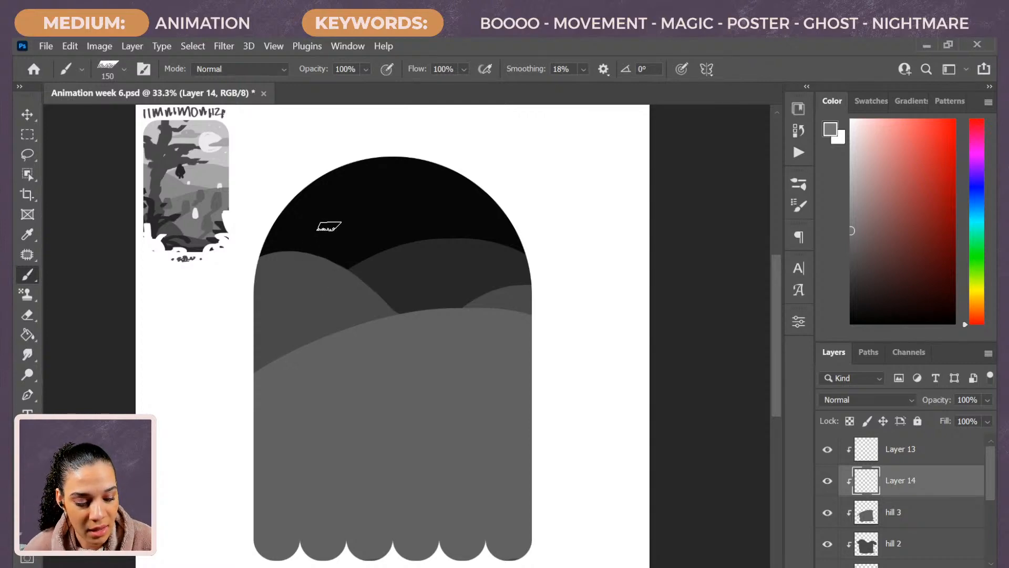
Paint a tree trunk on the left side of the scene on Layer 14, flaring into wide roots at its base
{"action": "mouse_move", "coordinate": [326, 225]}
{"action": "left_mouse_down"}
{"action": "mouse_move", "coordinate": [328, 348]}
{"action": "mouse_move", "coordinate": [328, 335]}
{"action": "mouse_move", "coordinate": [295, 425]}
{"action": "left_mouse_up"}
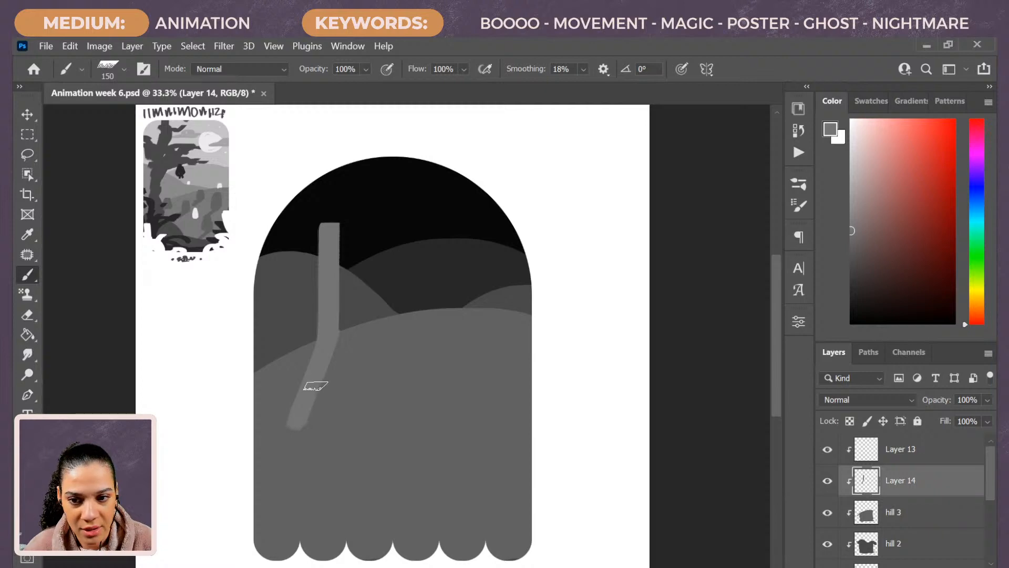
{"action": "left_click_drag", "start_coordinate": [313, 384], "coordinate": [320, 472]}
{"action": "mouse_move", "coordinate": [303, 430]}
{"action": "left_mouse_down"}
{"action": "mouse_move", "coordinate": [275, 499]}
{"action": "mouse_move", "coordinate": [259, 504]}
{"action": "left_mouse_up"}
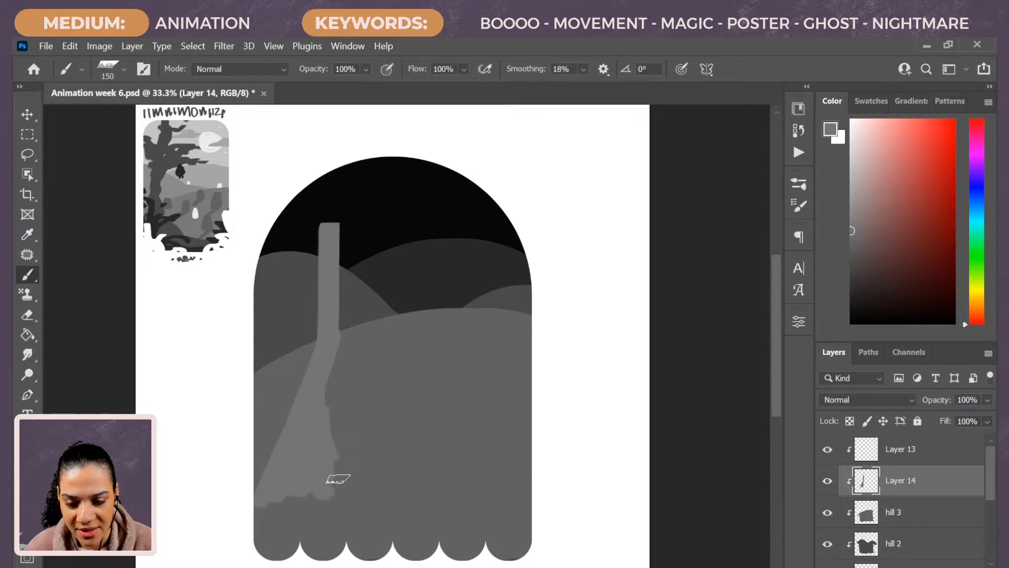
{"action": "mouse_move", "coordinate": [338, 471]}
{"action": "left_mouse_down"}
{"action": "mouse_move", "coordinate": [384, 485]}
{"action": "mouse_move", "coordinate": [335, 478]}
{"action": "mouse_move", "coordinate": [329, 491]}
{"action": "mouse_move", "coordinate": [353, 494]}
{"action": "mouse_move", "coordinate": [316, 391]}
{"action": "mouse_move", "coordinate": [339, 482]}
{"action": "mouse_move", "coordinate": [341, 459]}
{"action": "mouse_move", "coordinate": [330, 452]}
{"action": "mouse_move", "coordinate": [368, 486]}
{"action": "left_mouse_up"}
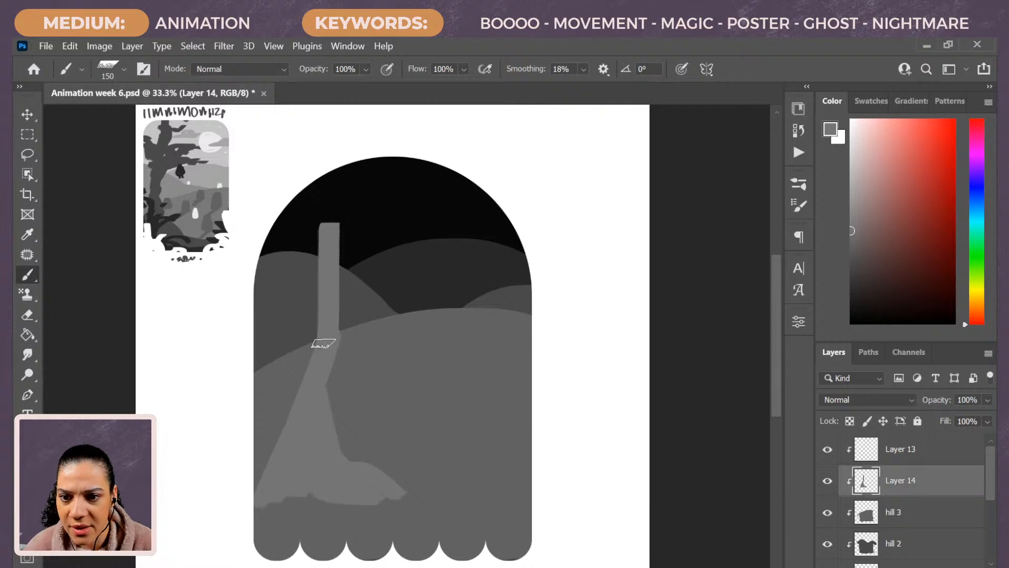
Reshape the upper trunk into a slimmer curve using a size 100 brush and the Eraser, and cut its top down to hill 2's crest
{"action": "key", "text": "bracketleft"}
{"action": "key", "text": "bracketleft"}
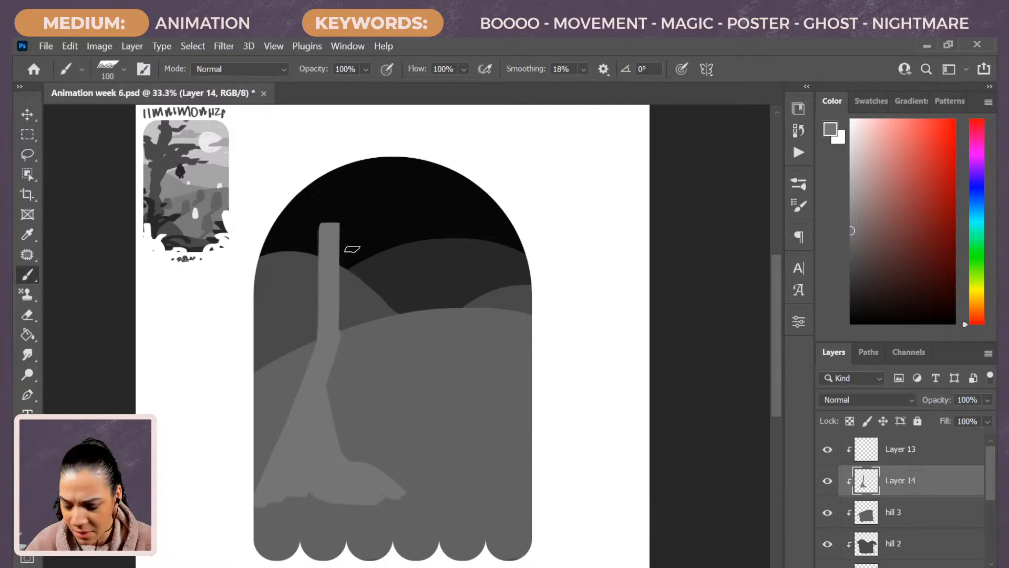
{"action": "key", "text": "e"}
{"action": "left_click_drag", "start_coordinate": [338, 219], "coordinate": [338, 257]}
{"action": "left_click_drag", "start_coordinate": [336, 214], "coordinate": [331, 349]}
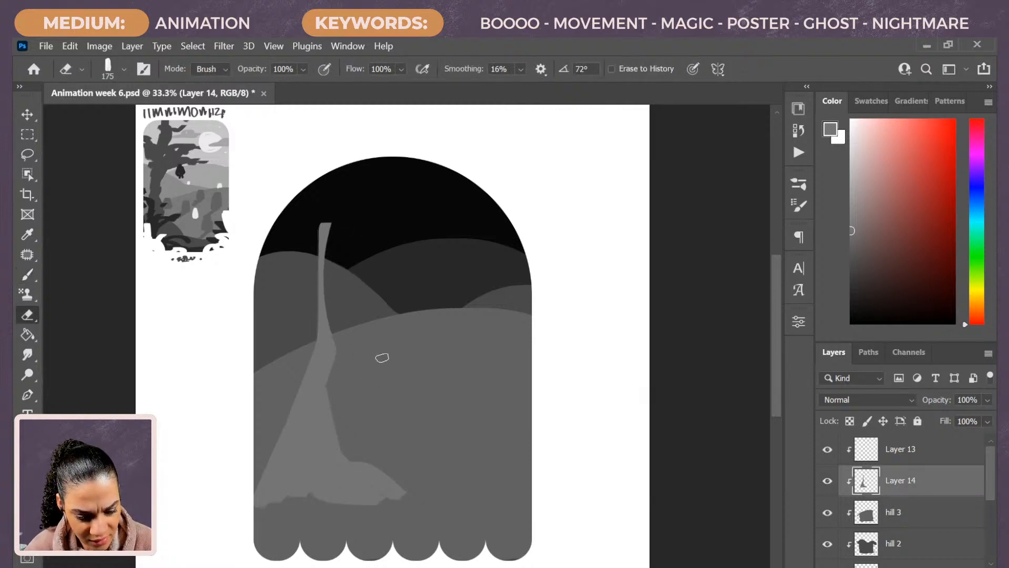
{"action": "key", "text": "b"}
{"action": "left_click_drag", "start_coordinate": [318, 226], "coordinate": [332, 368]}
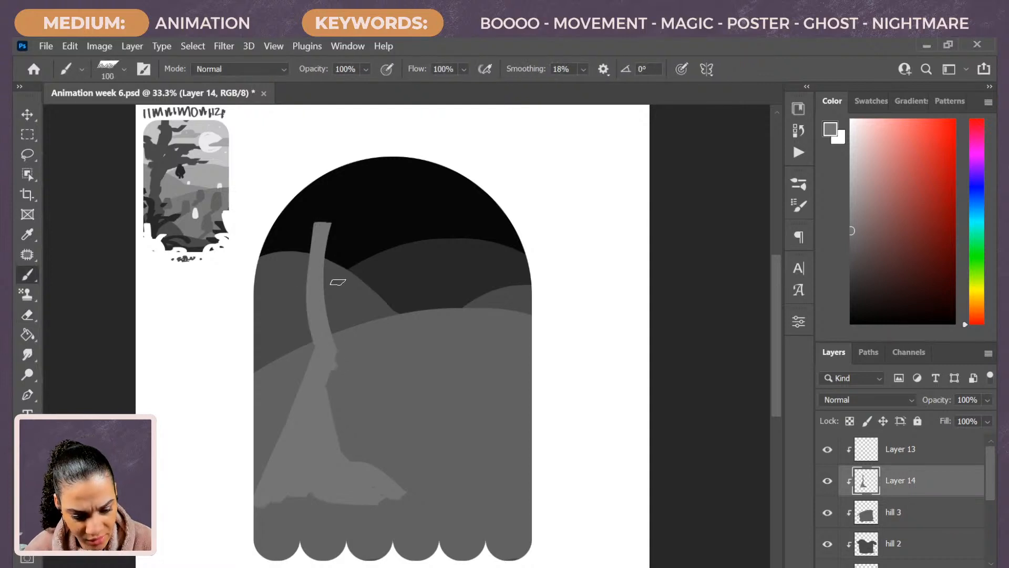
{"action": "key", "text": "e"}
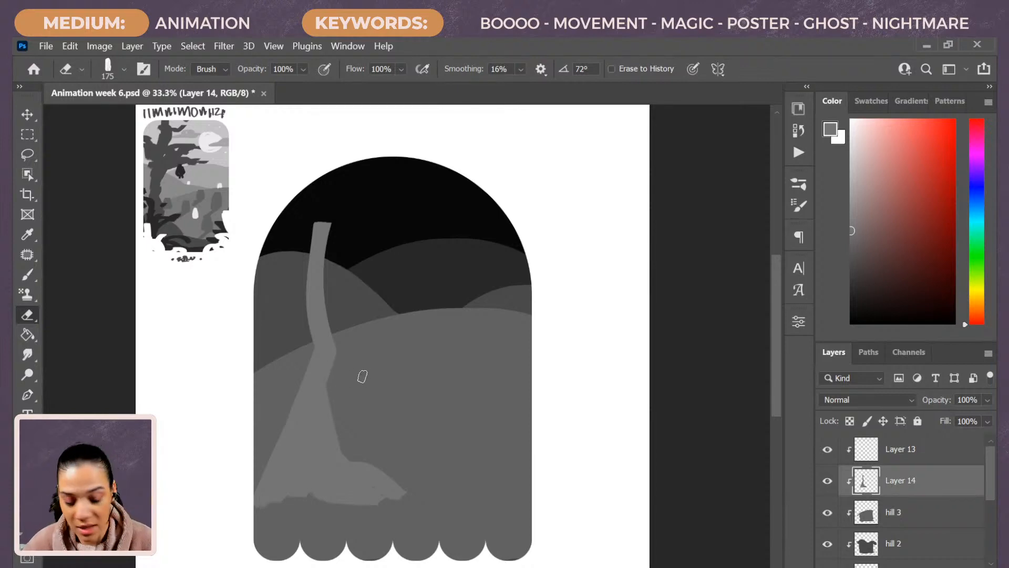
{"action": "mouse_move", "coordinate": [320, 207]}
{"action": "left_mouse_down"}
{"action": "mouse_move", "coordinate": [359, 215]}
{"action": "mouse_move", "coordinate": [336, 234]}
{"action": "mouse_move", "coordinate": [343, 288]}
{"action": "left_mouse_up"}
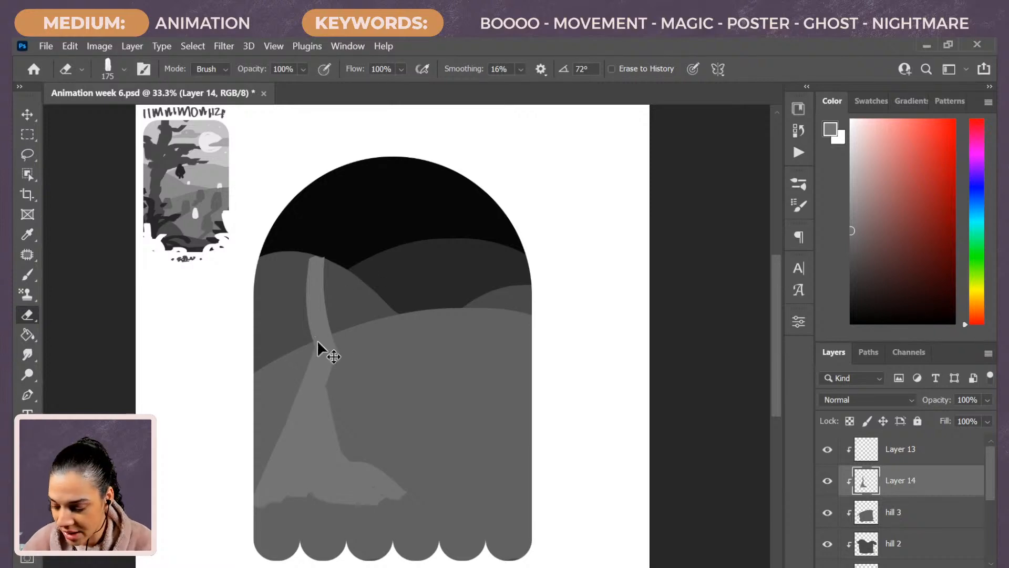
Add a new layer above the trunk and paint the trunk's top extension with a forked branch reaching up to the right
{"action": "key", "text": "ctrl+shift+alt+n"}
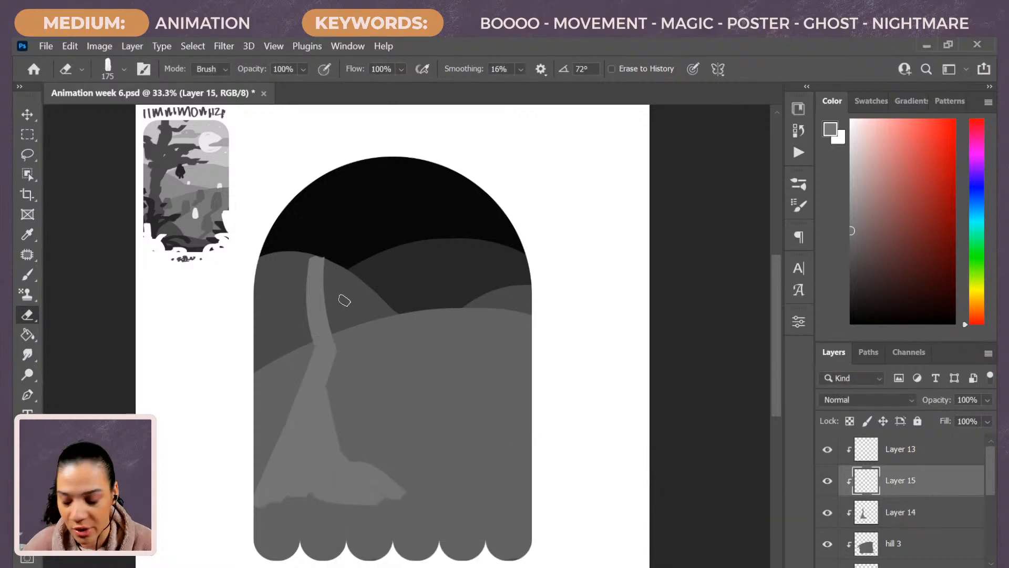
{"action": "key", "text": "b"}
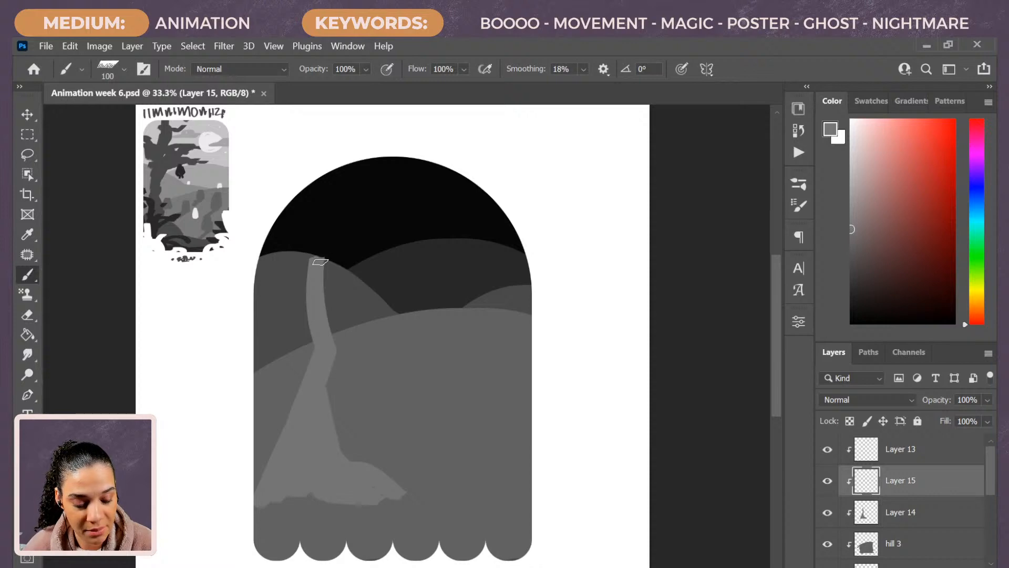
{"action": "mouse_move", "coordinate": [322, 260]}
{"action": "left_mouse_down"}
{"action": "mouse_move", "coordinate": [314, 241]}
{"action": "mouse_move", "coordinate": [315, 298]}
{"action": "left_mouse_up"}
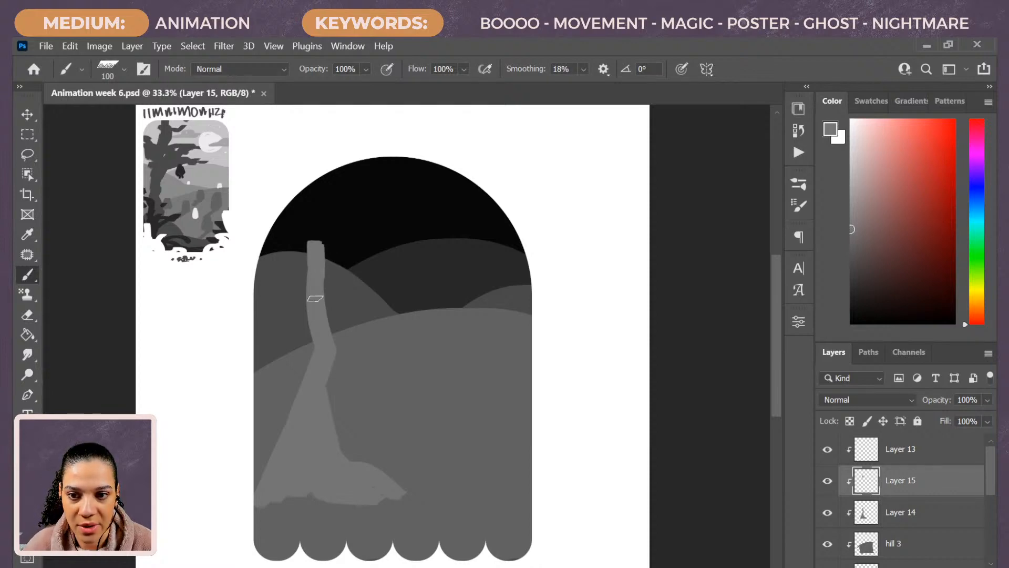
{"action": "mouse_move", "coordinate": [325, 248]}
{"action": "left_mouse_down"}
{"action": "mouse_move", "coordinate": [353, 225]}
{"action": "mouse_move", "coordinate": [405, 204]}
{"action": "left_mouse_up"}
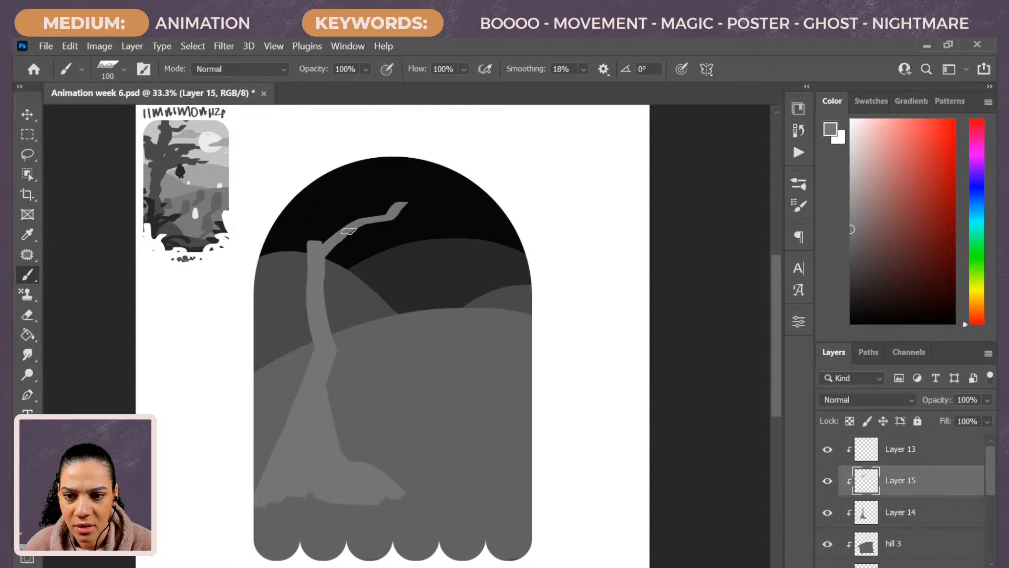
{"action": "left_click_drag", "start_coordinate": [348, 231], "coordinate": [406, 231]}
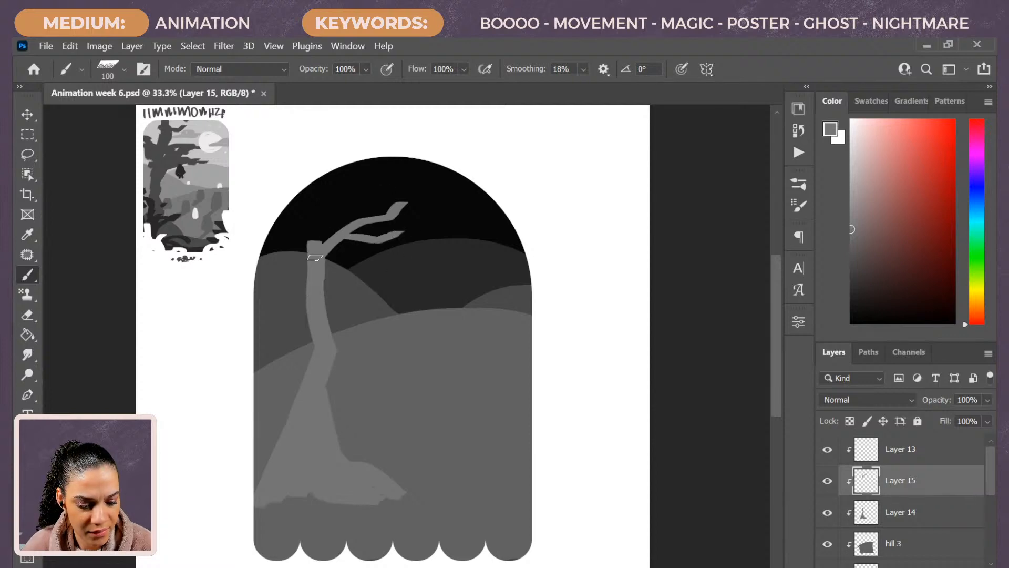
Move the trunk and branch layers together slightly left and up with Free Transform
{"action": "left_click", "coordinate": [928, 518], "text": "shift"}
{"action": "key", "text": "ctrl+t"}
{"action": "mouse_move", "coordinate": [353, 425]}
{"action": "left_mouse_down"}
{"action": "mouse_move", "coordinate": [338, 443]}
{"action": "mouse_move", "coordinate": [337, 416]}
{"action": "left_mouse_up"}
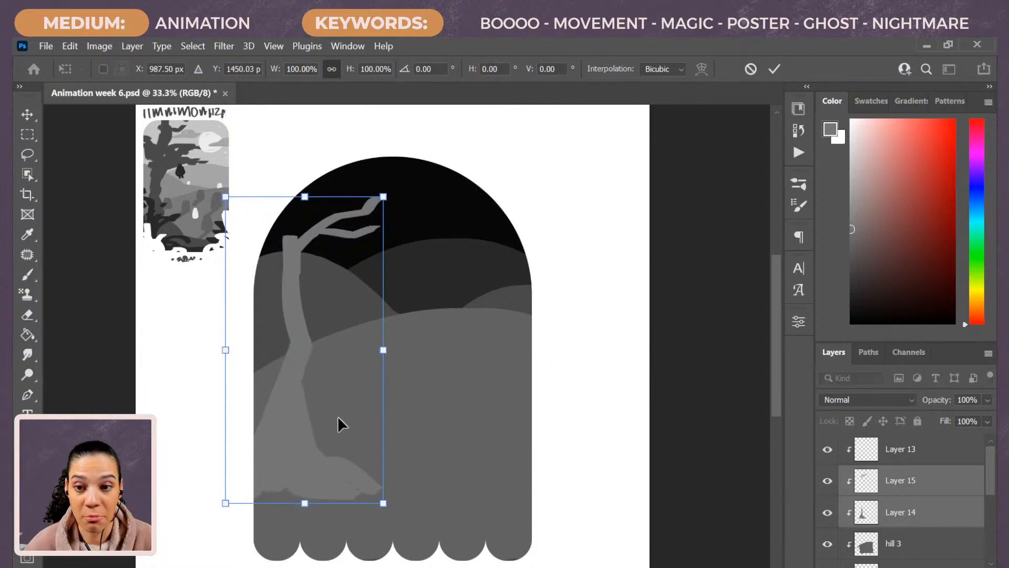
{"action": "key", "text": "Return"}
Paint a lower branch on Layer 15 that leaves the trunk's right side and bends upward
{"action": "key", "text": "b"}
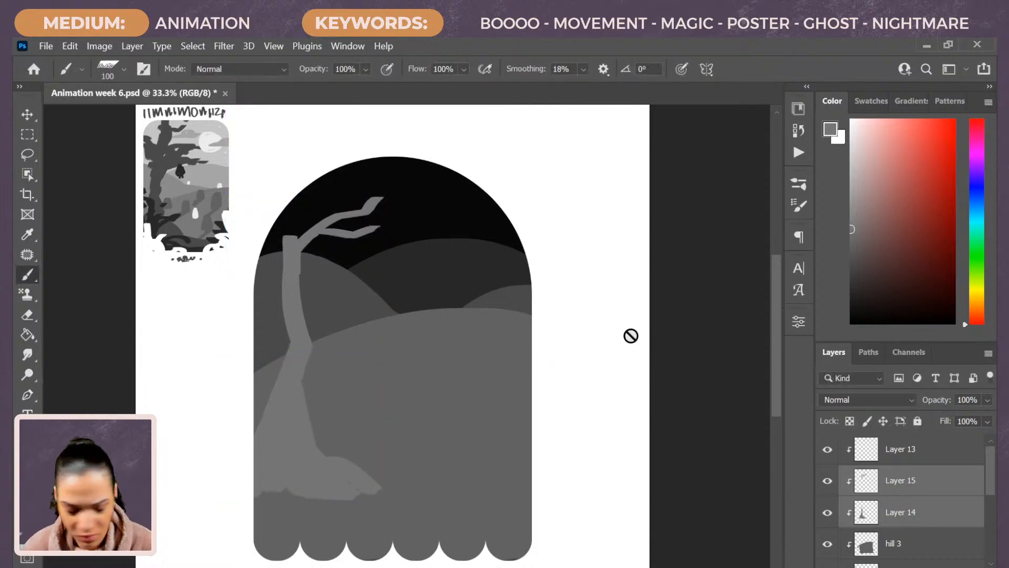
{"action": "left_click", "coordinate": [906, 483]}
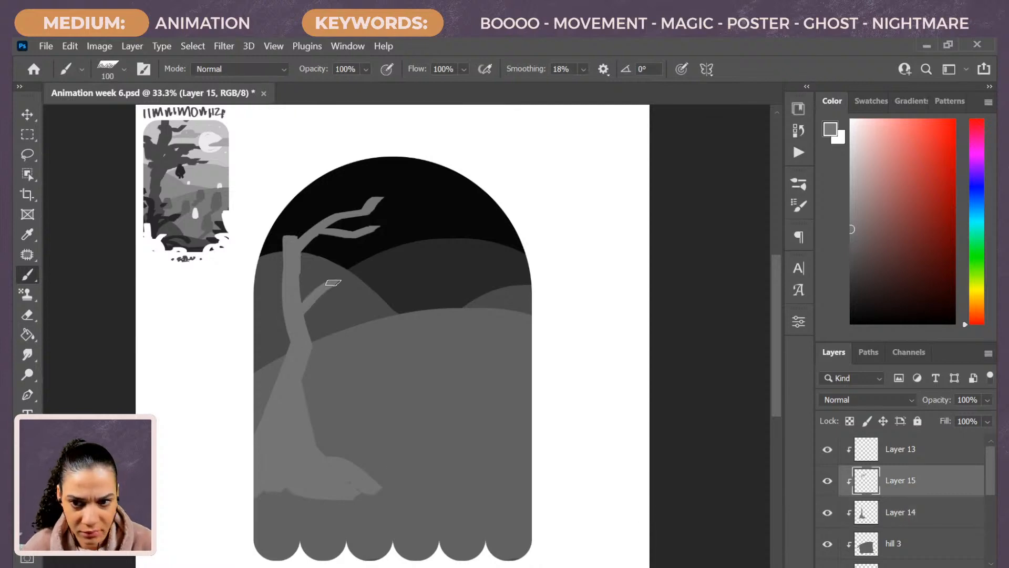
{"action": "left_click_drag", "start_coordinate": [333, 283], "coordinate": [378, 261]}
{"action": "key", "text": "ctrl+z"}
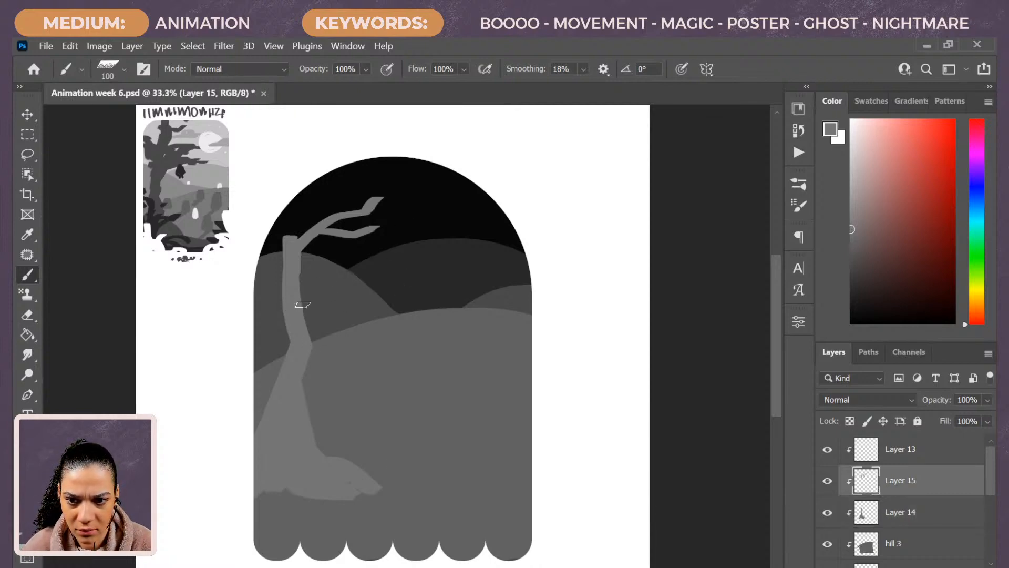
{"action": "left_click_drag", "start_coordinate": [299, 300], "coordinate": [390, 258]}
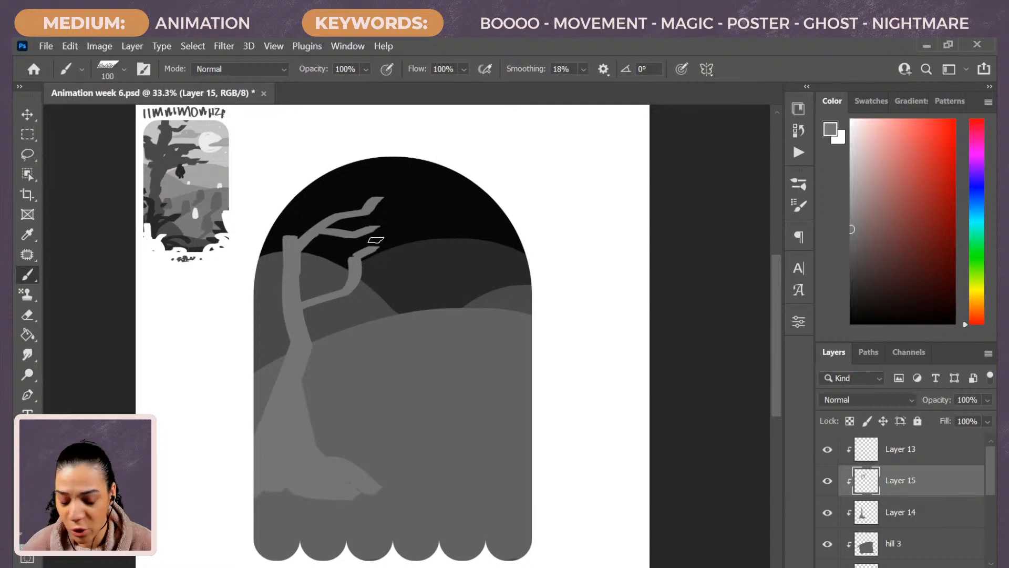
Thin the lower branch's bend and taper its tip with the Eraser, and thicken its join to the trunk
{"action": "key", "text": "e"}
{"action": "left_click_drag", "start_coordinate": [360, 271], "coordinate": [350, 308]}
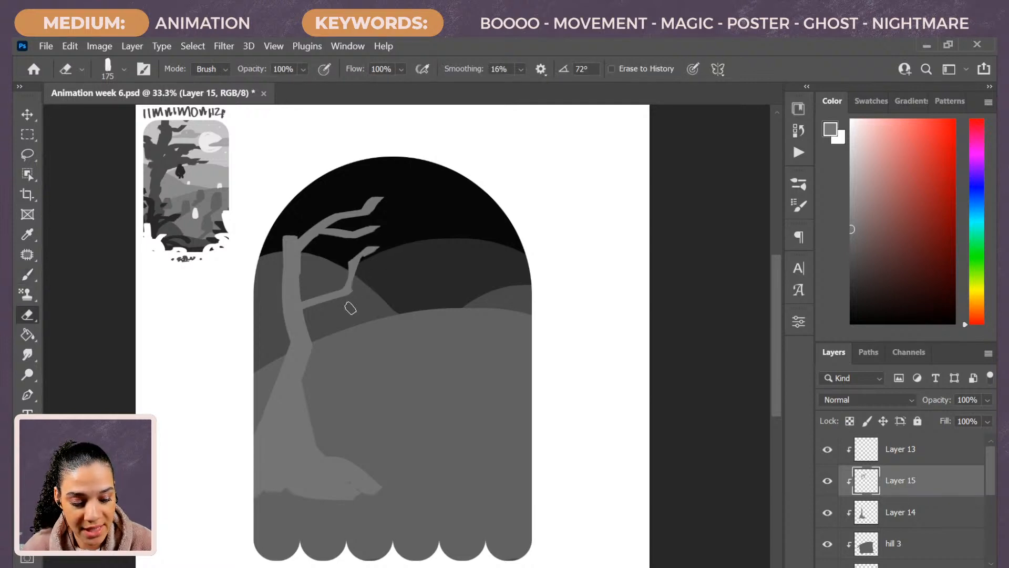
{"action": "left_click_drag", "start_coordinate": [377, 257], "coordinate": [401, 236]}
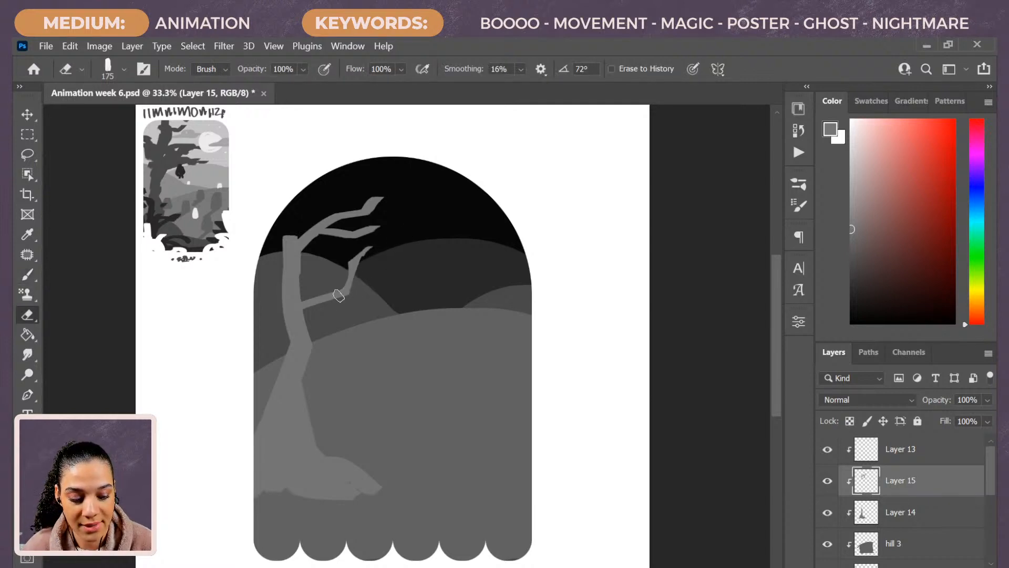
{"action": "key", "text": "b"}
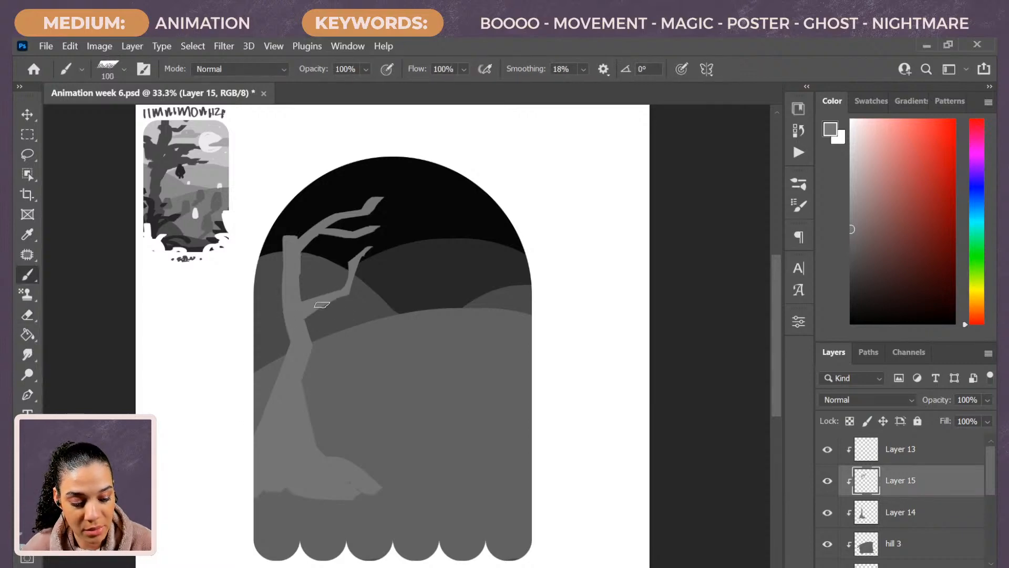
Thin and taper both tips of the upper forked branch on Layer 15 with the Eraser
{"action": "key", "text": "e"}
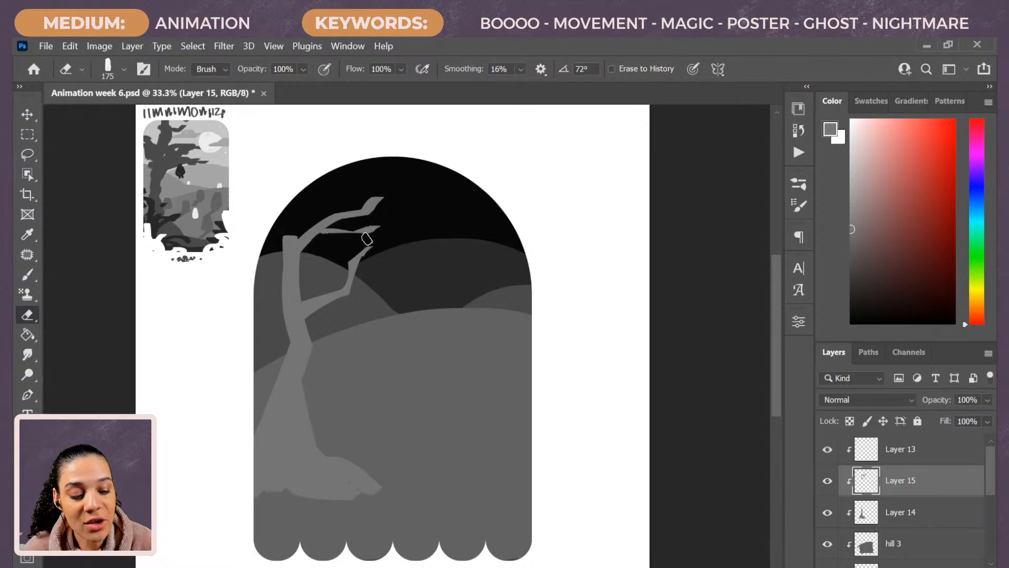
{"action": "left_click_drag", "start_coordinate": [367, 240], "coordinate": [420, 214]}
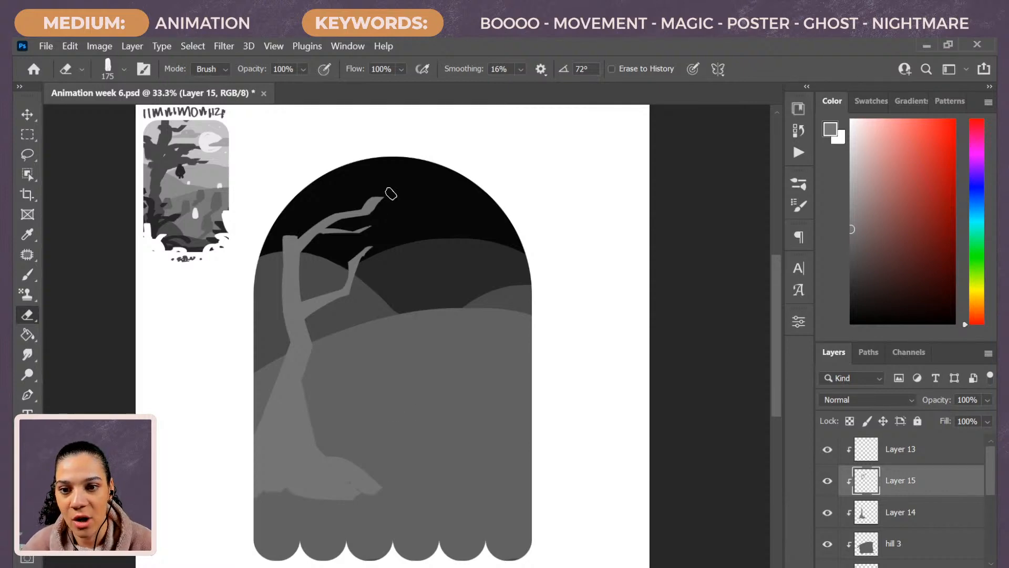
{"action": "left_click_drag", "start_coordinate": [361, 204], "coordinate": [404, 188]}
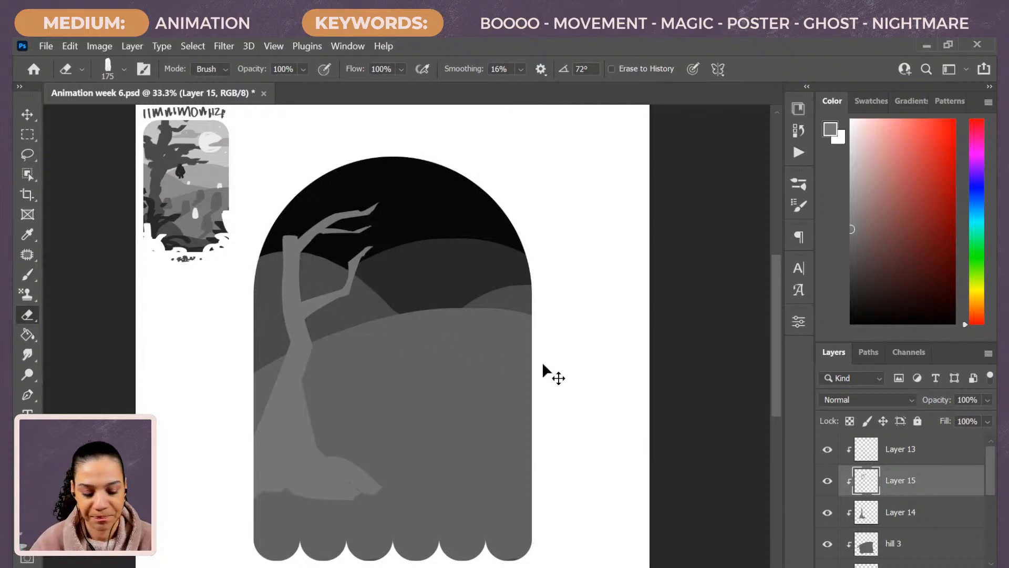
Move the trunk and branch layers, Layer 14 and Layer 15, straight down about 55 px together with Free Transform
{"action": "key", "text": "ctrl+plus"}
{"action": "scroll", "coordinate": [434, 288], "scroll_direction": "up", "scroll_amount": 2}
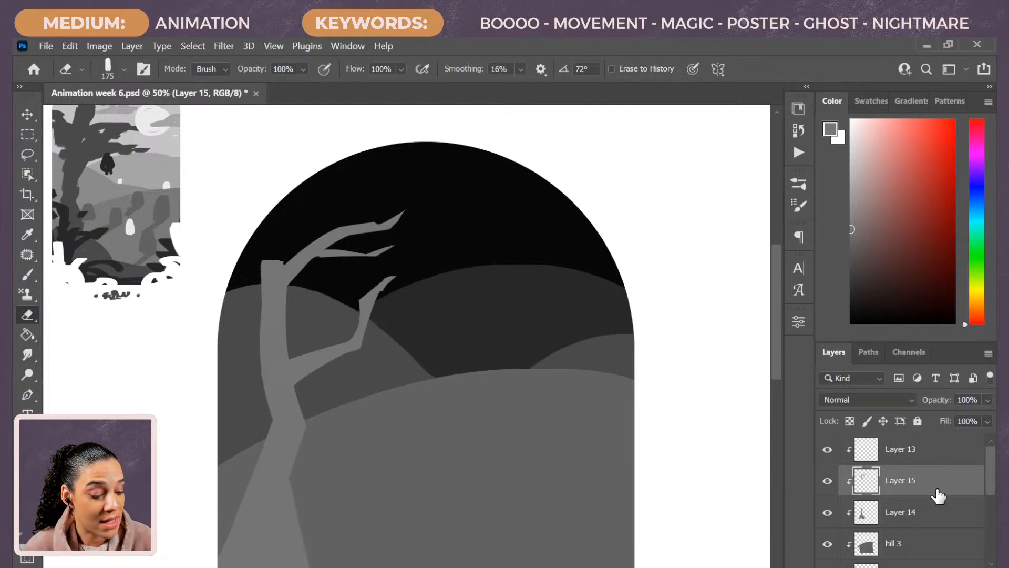
{"action": "left_click", "coordinate": [925, 521], "text": "shift"}
{"action": "key", "text": "ctrl+t"}
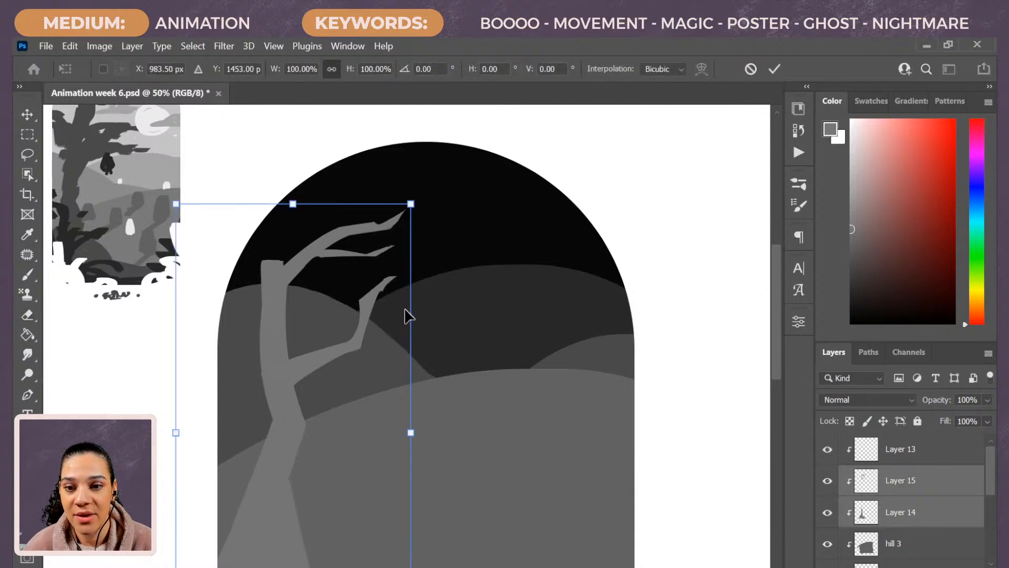
{"action": "left_click_drag", "start_coordinate": [406, 313], "coordinate": [408, 324]}
{"action": "key", "text": "Down"}
{"action": "key", "text": "Down"}
{"action": "key", "text": "Down"}
{"action": "key", "text": "Down"}
{"action": "key", "text": "Down"}
{"action": "key", "text": "Down"}
{"action": "key", "text": "Down"}
{"action": "key", "text": "Down"}
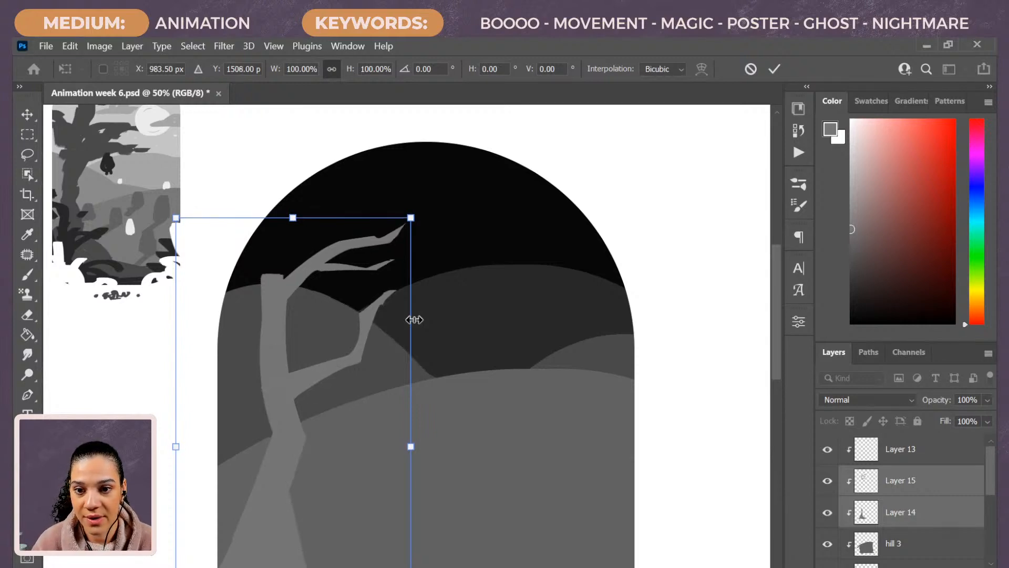
{"action": "key", "text": "Return"}
{"action": "key", "text": "e"}
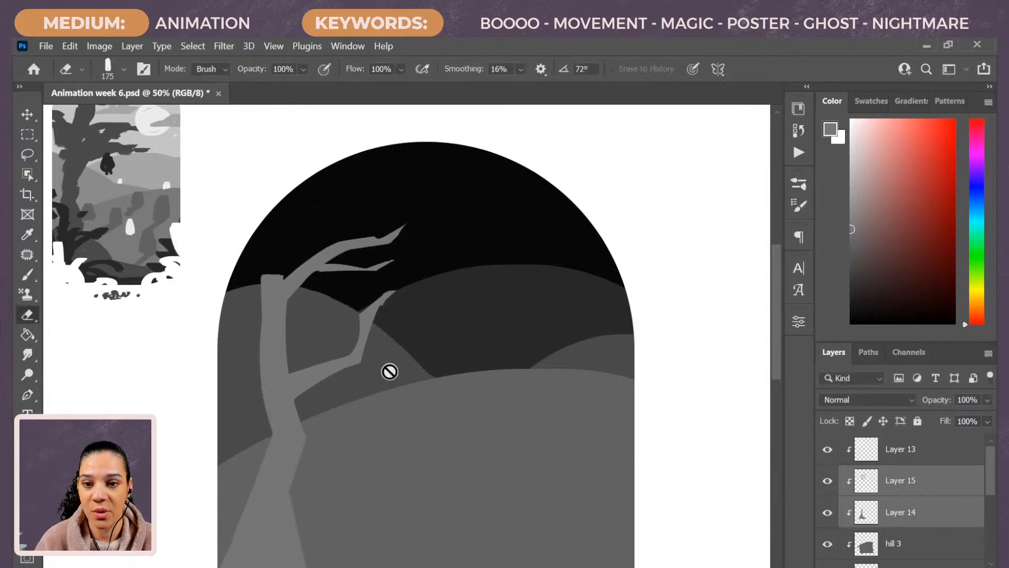
Try rotating the trunk and branch layers together by 6.34° with Free Transform, and undo the rotation
{"action": "key", "text": "ctrl+plus"}
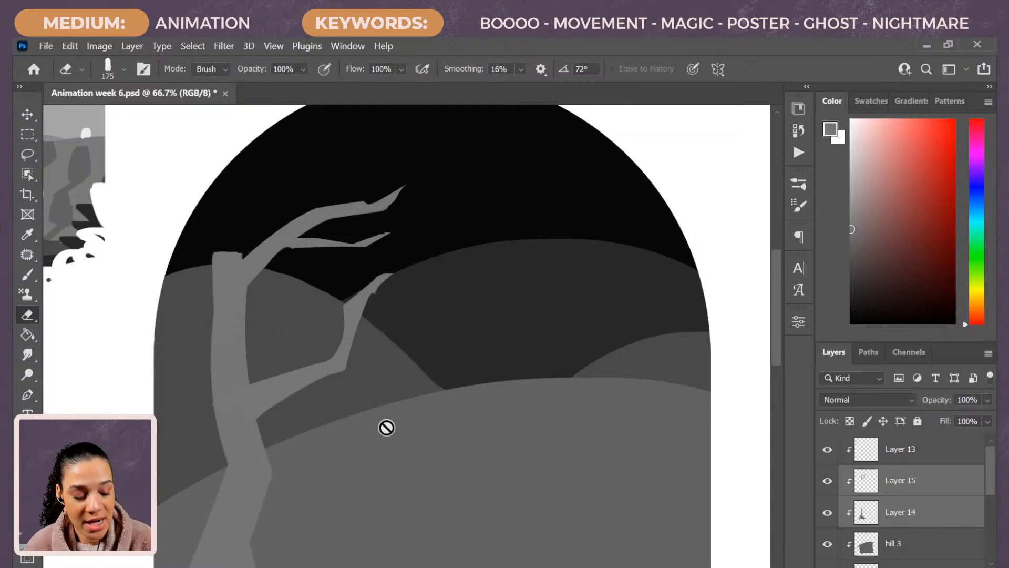
{"action": "left_click", "coordinate": [942, 486]}
{"action": "key", "text": "ctrl+t"}
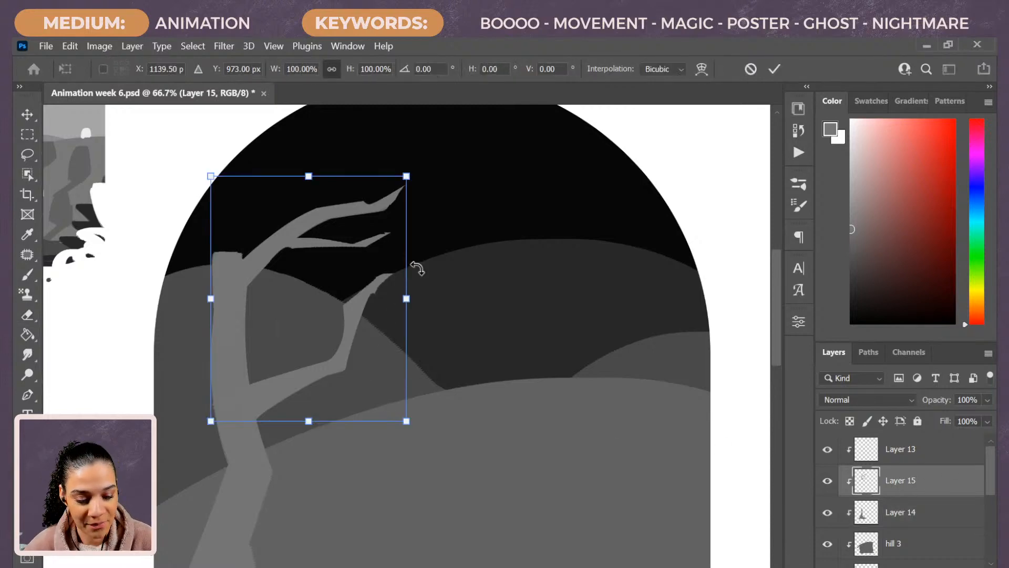
{"action": "key", "text": "Return"}
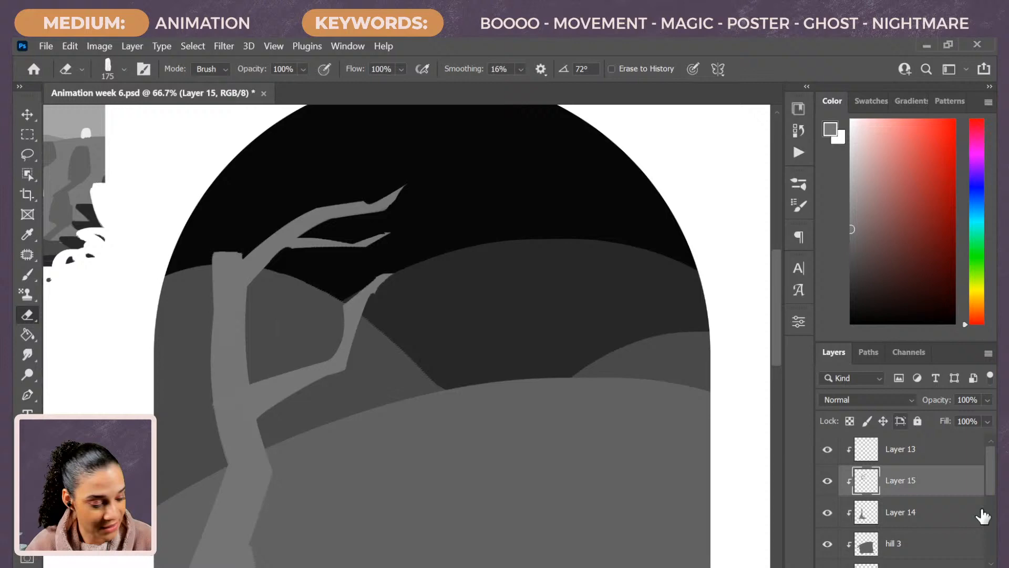
{"action": "left_click", "coordinate": [931, 519], "text": "shift"}
{"action": "key", "text": "ctrl+t"}
{"action": "left_click_drag", "start_coordinate": [475, 203], "coordinate": [486, 226]}
{"action": "left_click_drag", "start_coordinate": [344, 400], "coordinate": [260, 395]}
{"action": "left_click_drag", "start_coordinate": [468, 436], "coordinate": [506, 337]}
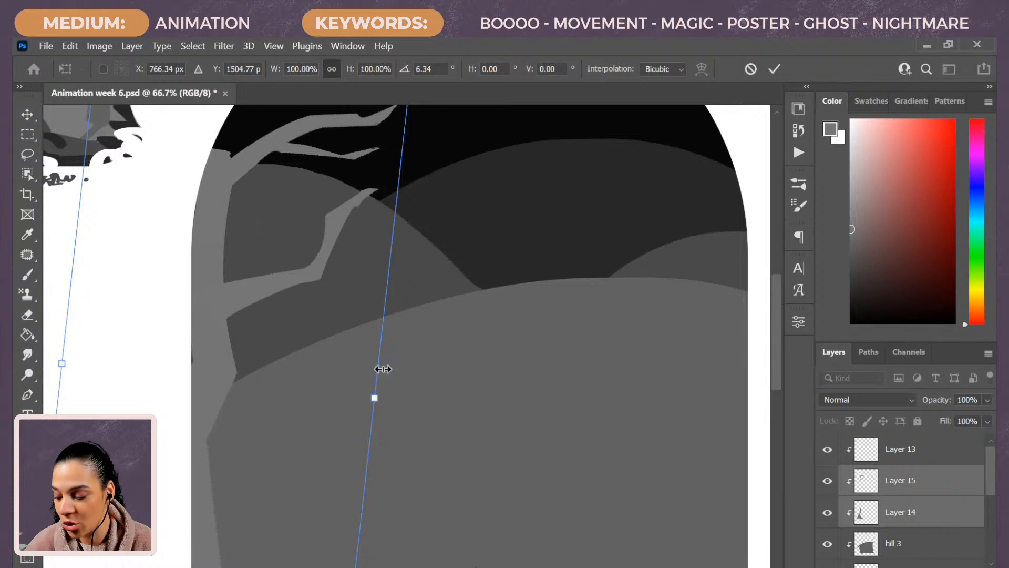
{"action": "key", "text": "ctrl+z"}
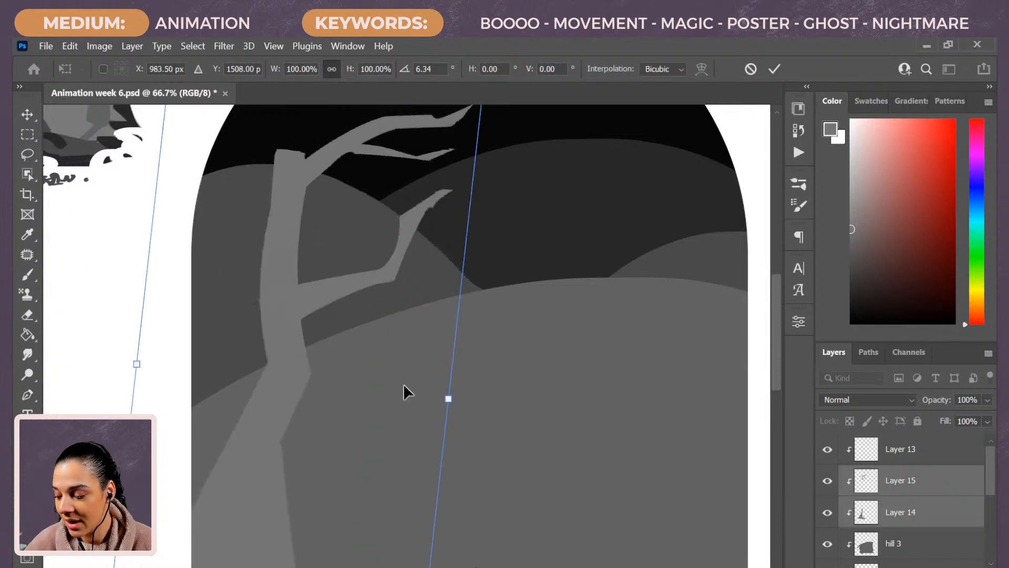
{"action": "key", "text": "Return"}
{"action": "key", "text": "e"}
{"action": "key", "text": "ctrl+z"}
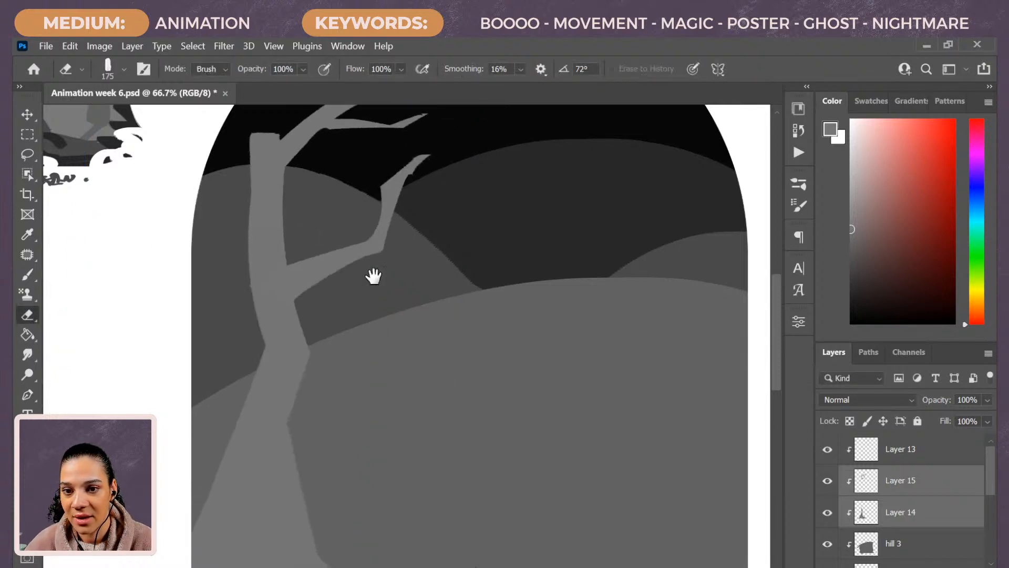
On Layer 15, paint a branch from the trunk's top curving up right to the arch's edge, and clean its fork with a size 50 Eraser
{"action": "left_click_drag", "start_coordinate": [373, 276], "coordinate": [433, 342]}
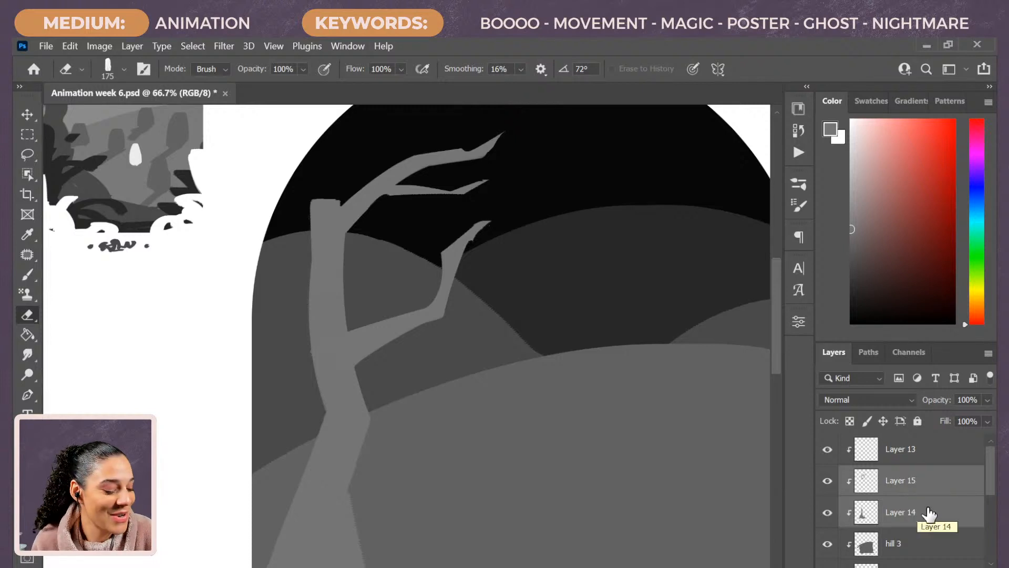
{"action": "left_click", "coordinate": [866, 481]}
{"action": "key", "text": "ctrl+minus"}
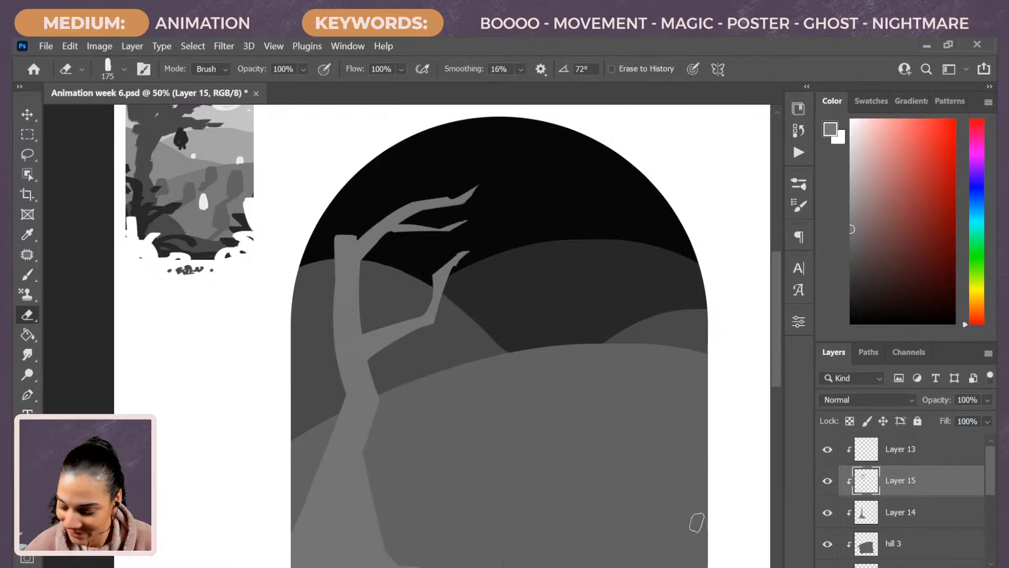
{"action": "key", "text": "b"}
{"action": "mouse_move", "coordinate": [349, 227]}
{"action": "left_mouse_down"}
{"action": "mouse_move", "coordinate": [426, 133]}
{"action": "mouse_move", "coordinate": [345, 223]}
{"action": "mouse_move", "coordinate": [345, 237]}
{"action": "mouse_move", "coordinate": [375, 193]}
{"action": "mouse_move", "coordinate": [364, 219]}
{"action": "mouse_move", "coordinate": [410, 184]}
{"action": "mouse_move", "coordinate": [404, 128]}
{"action": "mouse_move", "coordinate": [373, 161]}
{"action": "mouse_move", "coordinate": [416, 121]}
{"action": "mouse_move", "coordinate": [369, 174]}
{"action": "mouse_move", "coordinate": [402, 145]}
{"action": "mouse_move", "coordinate": [429, 151]}
{"action": "mouse_move", "coordinate": [458, 105]}
{"action": "mouse_move", "coordinate": [434, 156]}
{"action": "left_mouse_up"}
{"action": "key", "text": "e"}
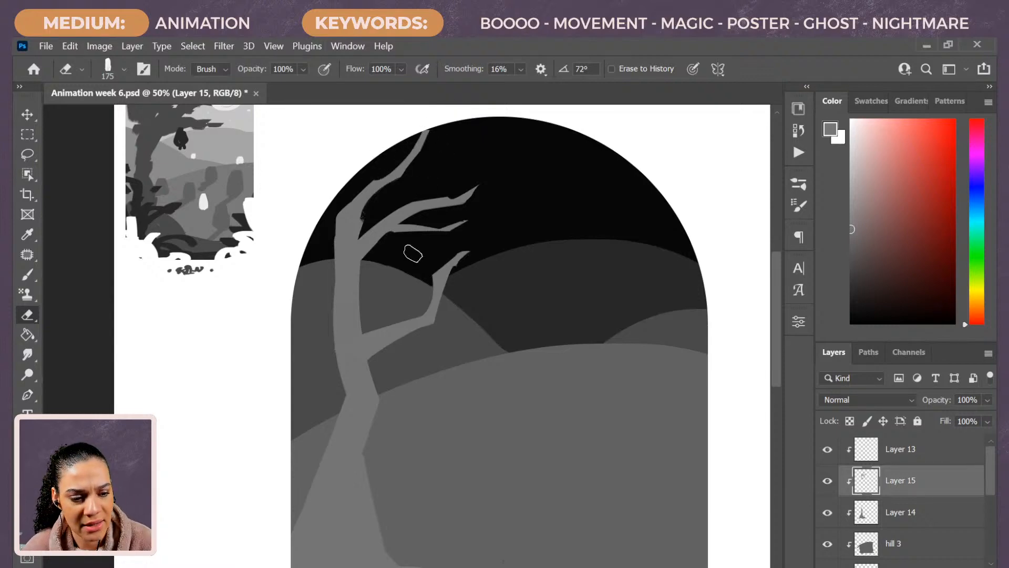
{"action": "key", "text": "bracketleft"}
{"action": "key", "text": "bracketleft"}
{"action": "key", "text": "bracketleft"}
{"action": "key", "text": "bracketleft"}
{"action": "key", "text": "bracketleft"}
{"action": "key", "text": "bracketleft"}
{"action": "key", "text": "bracketleft"}
{"action": "key", "text": "bracketleft"}
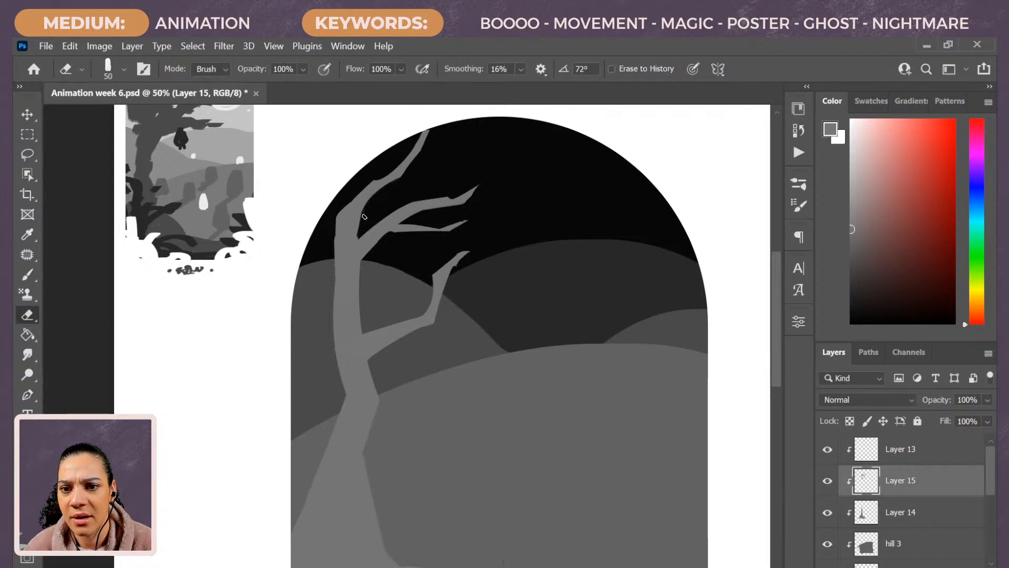
Paint a short upright branch from the trunk's top to the arch's edge and trim its left side with the Eraser
{"action": "key", "text": "b"}
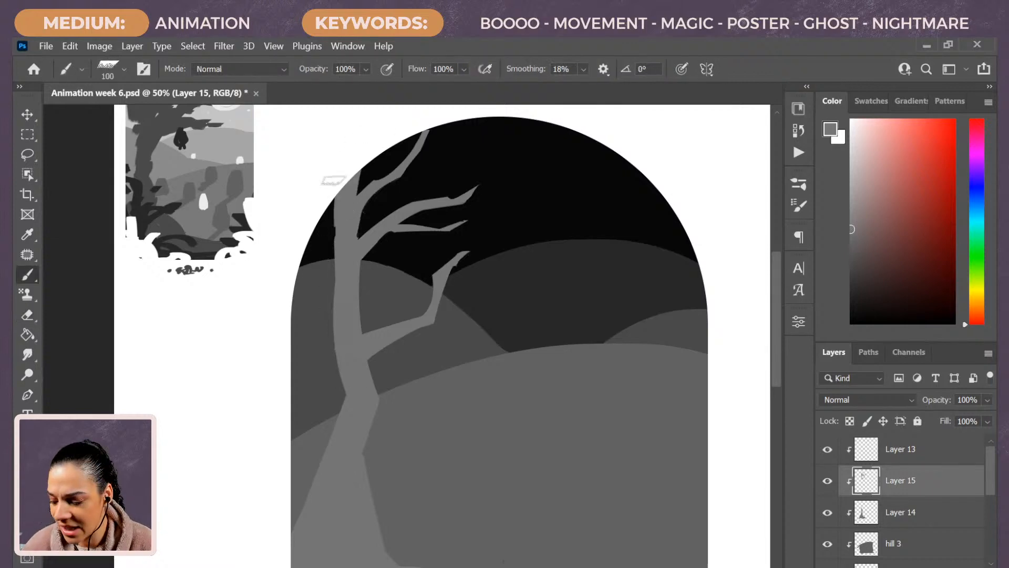
{"action": "key", "text": "e"}
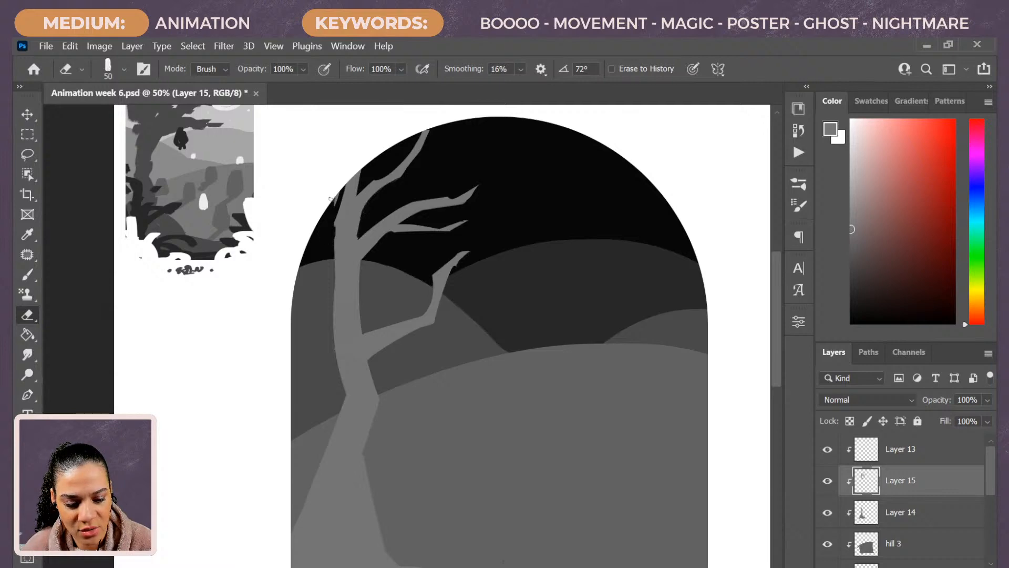
{"action": "left_click_drag", "start_coordinate": [326, 233], "coordinate": [346, 173]}
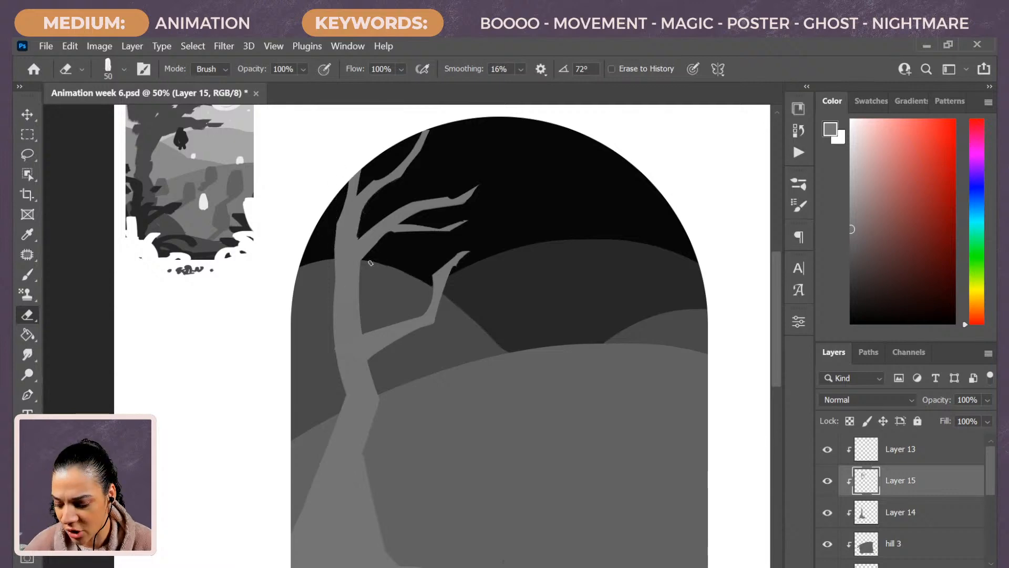
Paint a short branch from the upper trunk's left side up to the arch's edge and refine its outline with the Eraser
{"action": "key", "text": "b"}
{"action": "left_click_drag", "start_coordinate": [339, 229], "coordinate": [322, 206]}
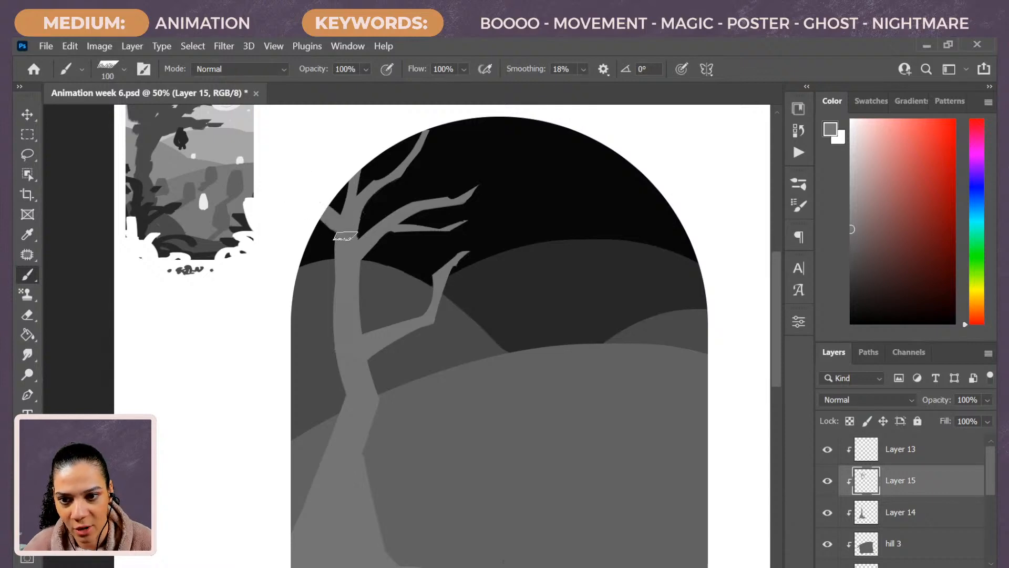
{"action": "left_click_drag", "start_coordinate": [342, 239], "coordinate": [321, 201]}
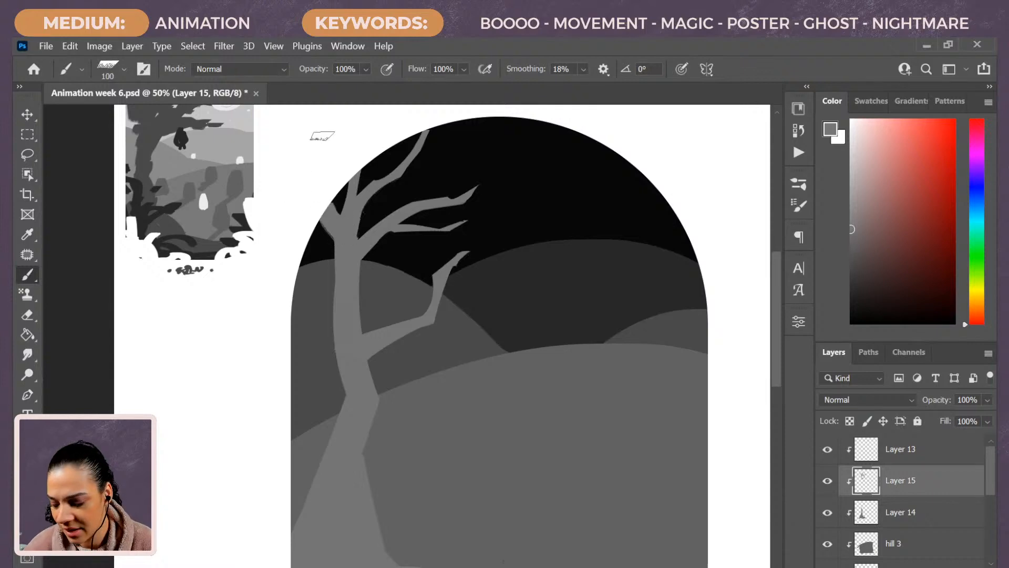
{"action": "key", "text": "e"}
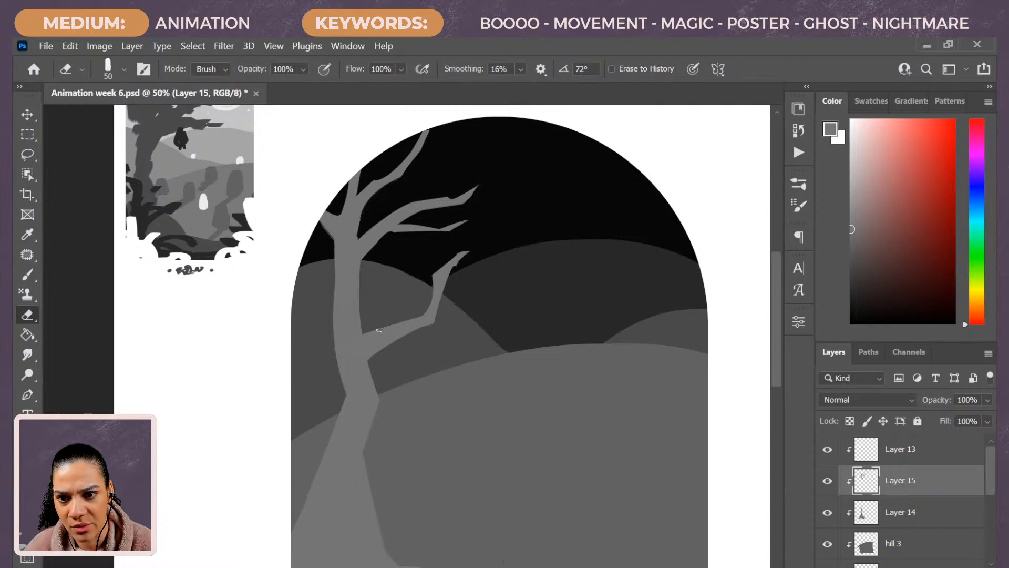
Paint a lower branch from the trunk's left side to the arch's edge, and thin it with the Eraser at size 125
{"action": "key", "text": "b"}
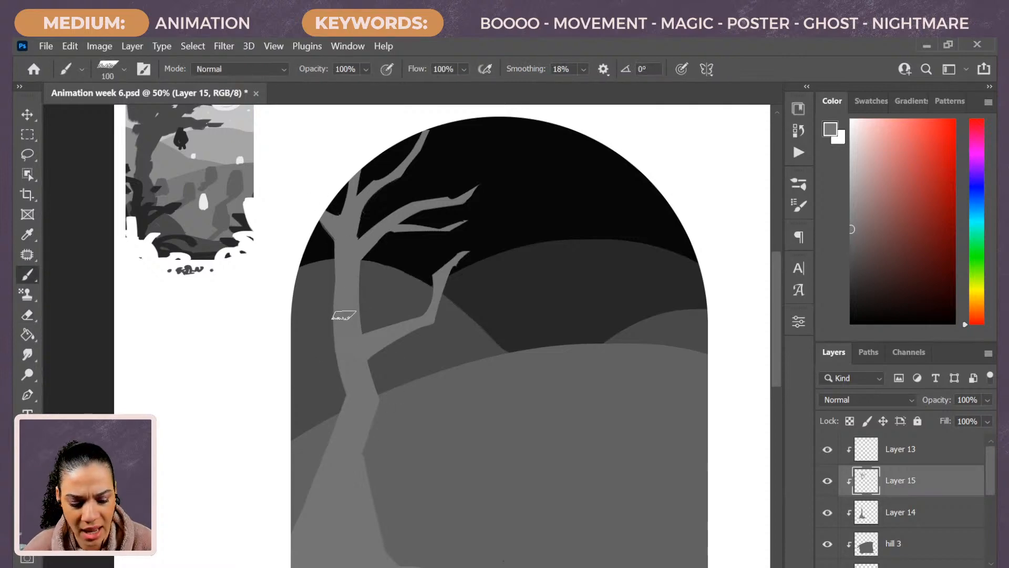
{"action": "mouse_move", "coordinate": [336, 318]}
{"action": "left_mouse_down"}
{"action": "mouse_move", "coordinate": [255, 289]}
{"action": "mouse_move", "coordinate": [343, 298]}
{"action": "mouse_move", "coordinate": [257, 274]}
{"action": "mouse_move", "coordinate": [335, 314]}
{"action": "mouse_move", "coordinate": [329, 295]}
{"action": "mouse_move", "coordinate": [243, 259]}
{"action": "mouse_move", "coordinate": [344, 356]}
{"action": "left_mouse_up"}
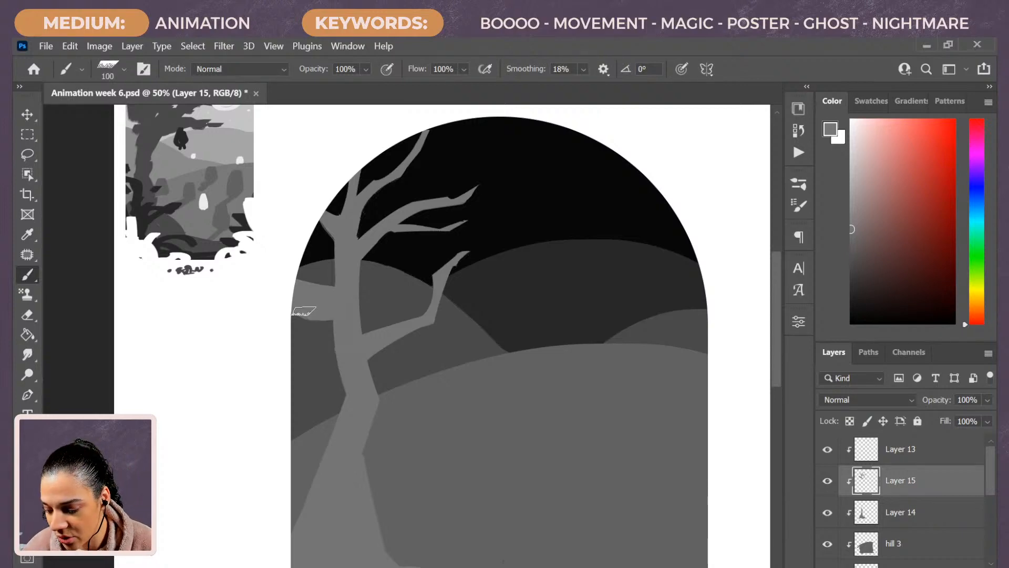
{"action": "key", "text": "e"}
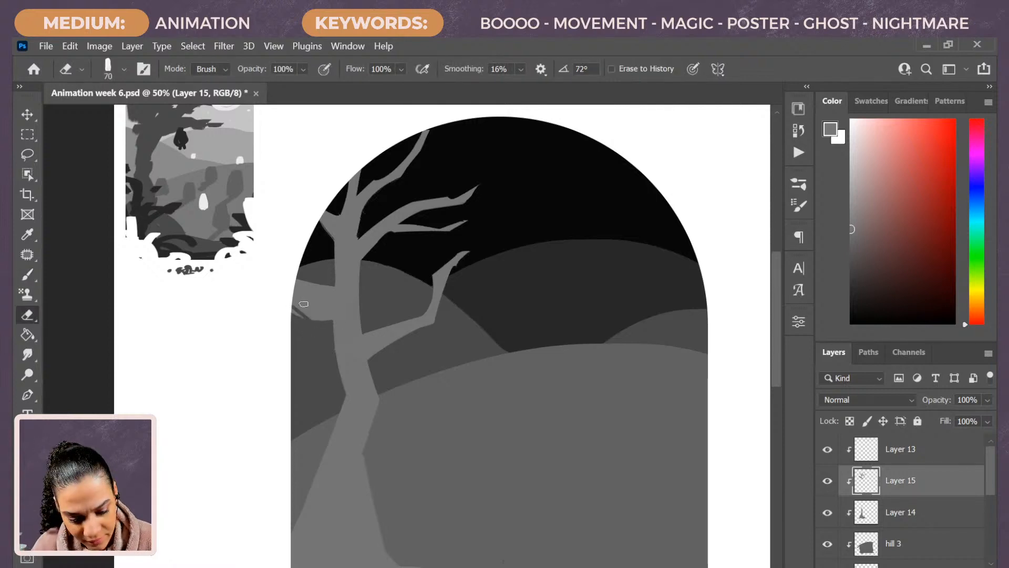
{"action": "key", "text": "bracketright"}
{"action": "key", "text": "bracketright"}
{"action": "key", "text": "bracketright"}
{"action": "key", "text": "bracketright"}
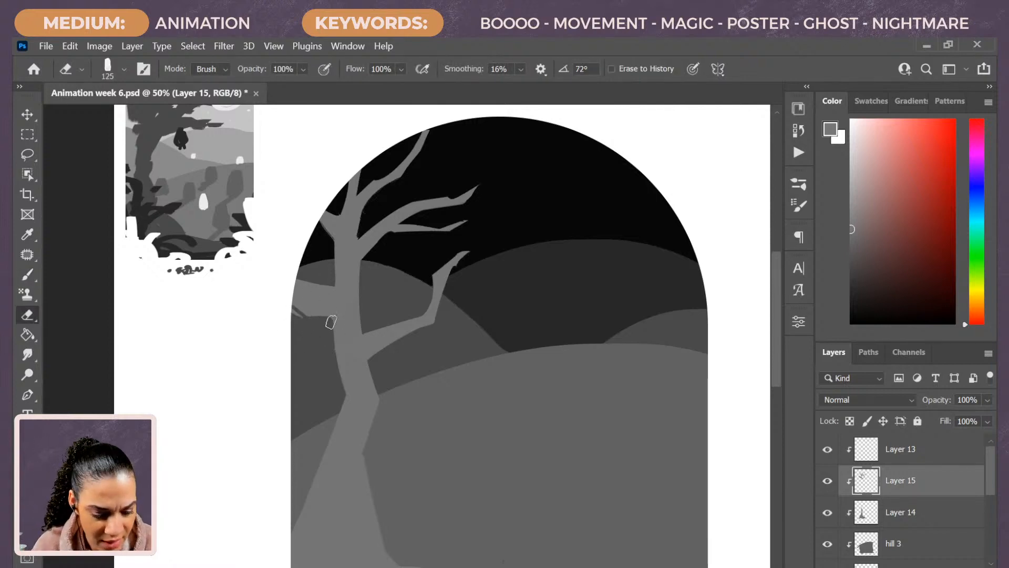
{"action": "left_click_drag", "start_coordinate": [311, 322], "coordinate": [279, 314]}
{"action": "mouse_move", "coordinate": [291, 266]}
{"action": "left_mouse_down"}
{"action": "mouse_move", "coordinate": [332, 290]}
{"action": "mouse_move", "coordinate": [336, 248]}
{"action": "mouse_move", "coordinate": [337, 267]}
{"action": "mouse_move", "coordinate": [322, 252]}
{"action": "mouse_move", "coordinate": [307, 282]}
{"action": "mouse_move", "coordinate": [271, 273]}
{"action": "mouse_move", "coordinate": [328, 293]}
{"action": "mouse_move", "coordinate": [298, 284]}
{"action": "left_mouse_up"}
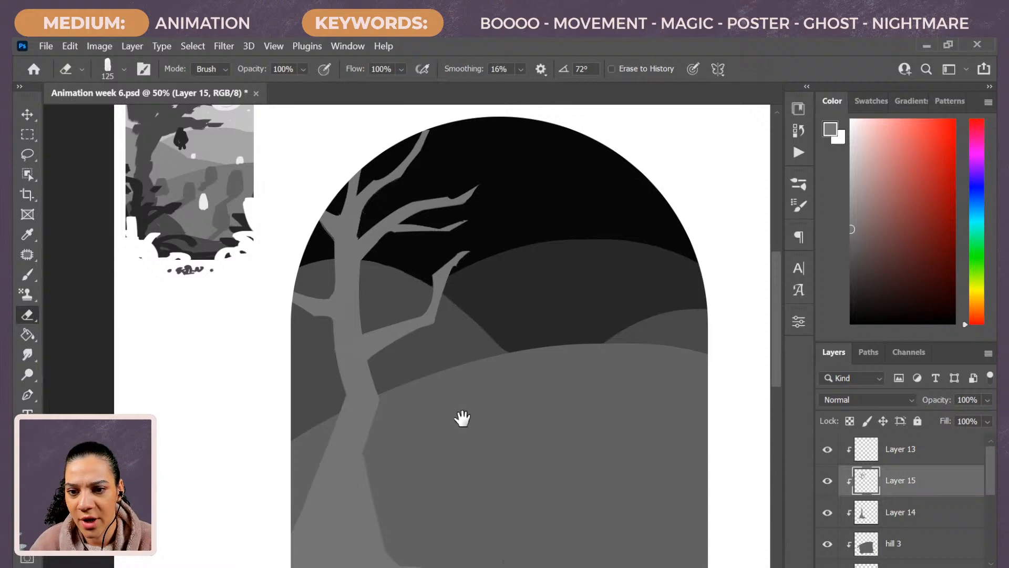
Paint a small twig rising to the right from the top of the lower right branch with the Brush at size 40
{"action": "left_click_drag", "start_coordinate": [437, 390], "coordinate": [427, 347]}
{"action": "key", "text": "b"}
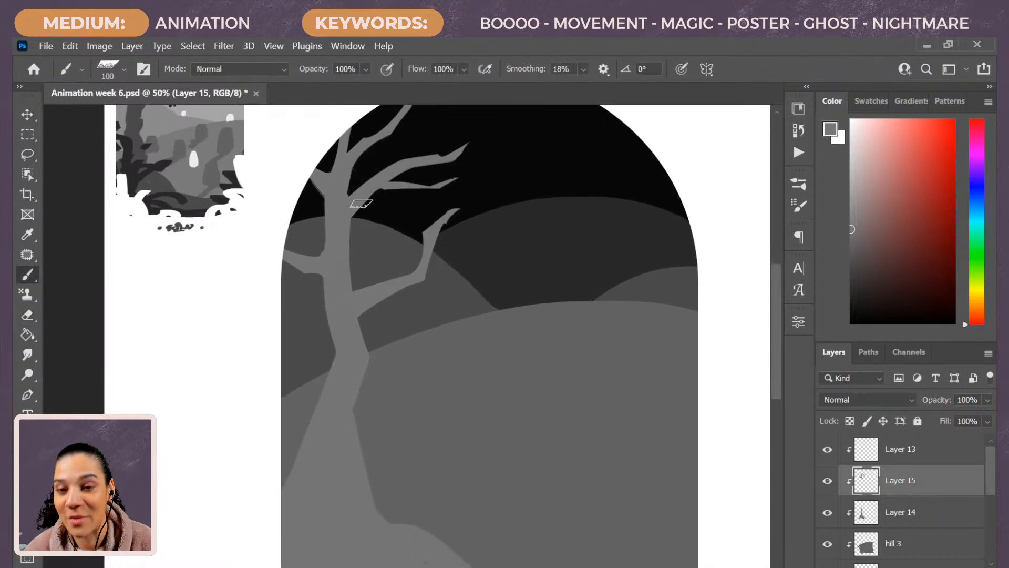
{"action": "key", "text": "bracketleft"}
{"action": "key", "text": "bracketleft"}
{"action": "key", "text": "bracketleft"}
{"action": "key", "text": "bracketleft"}
{"action": "key", "text": "bracketleft"}
{"action": "key", "text": "bracketleft"}
{"action": "mouse_move", "coordinate": [370, 289]}
{"action": "left_mouse_down"}
{"action": "mouse_move", "coordinate": [399, 252]}
{"action": "mouse_move", "coordinate": [371, 290]}
{"action": "left_mouse_up"}
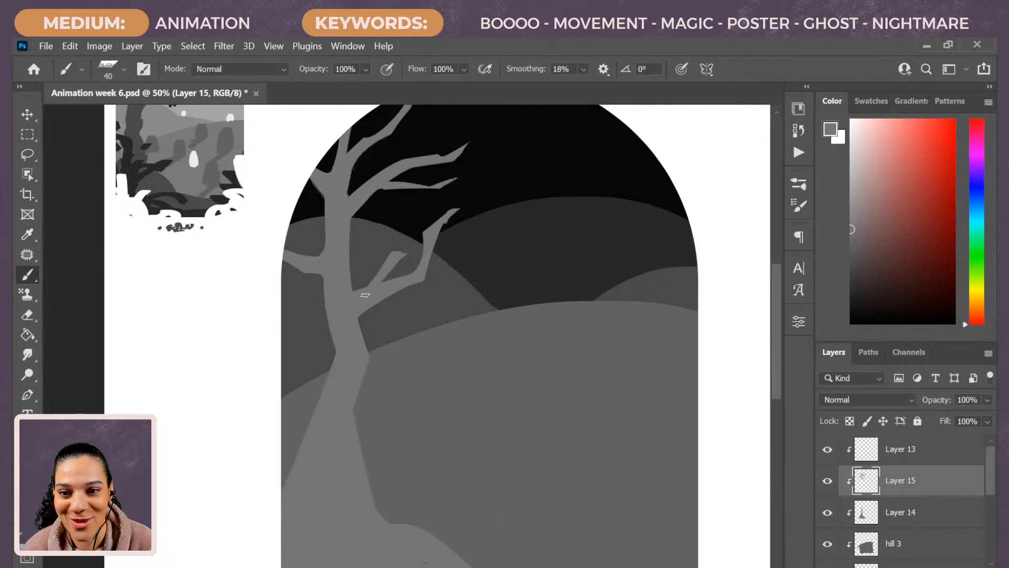
Trim the new twig's upper edge with the Eraser, and extend and taper its tip
{"action": "key", "text": "e"}
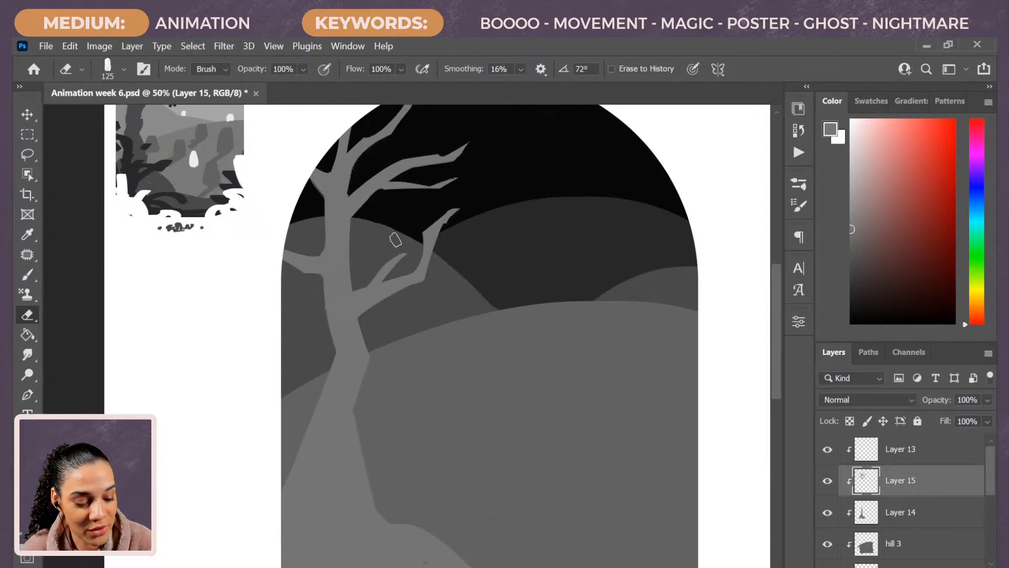
{"action": "left_click_drag", "start_coordinate": [377, 260], "coordinate": [412, 237]}
{"action": "key", "text": "b"}
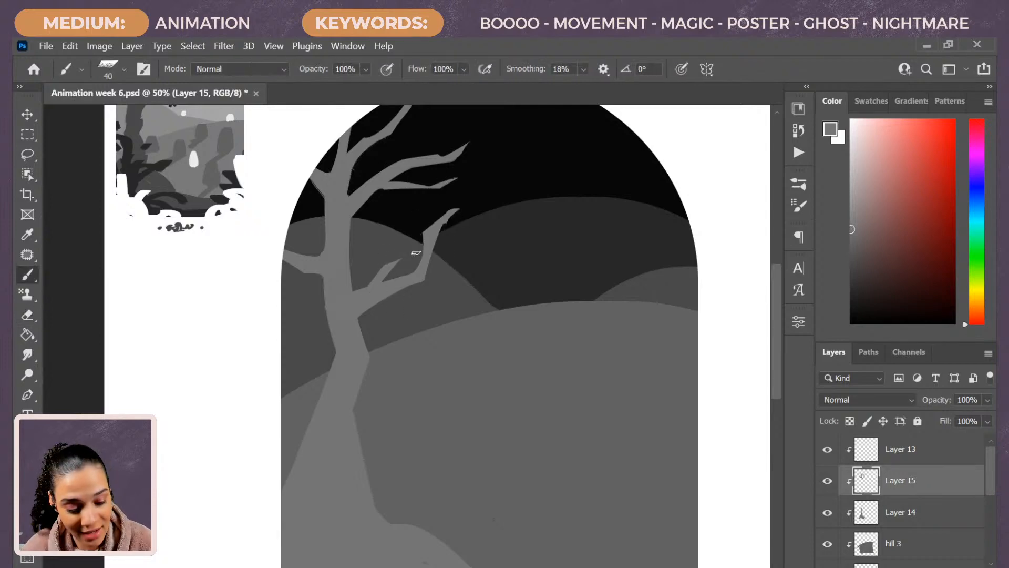
{"action": "key", "text": "e"}
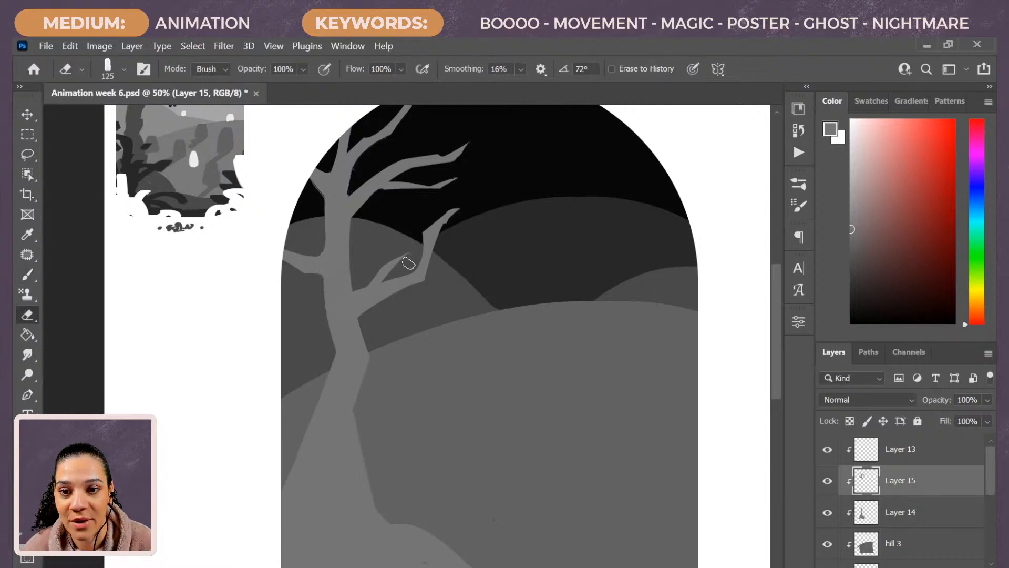
Paint a thin, wavy twig from the lower right branch's bend, reaching right over the dark hill
{"action": "key", "text": "b"}
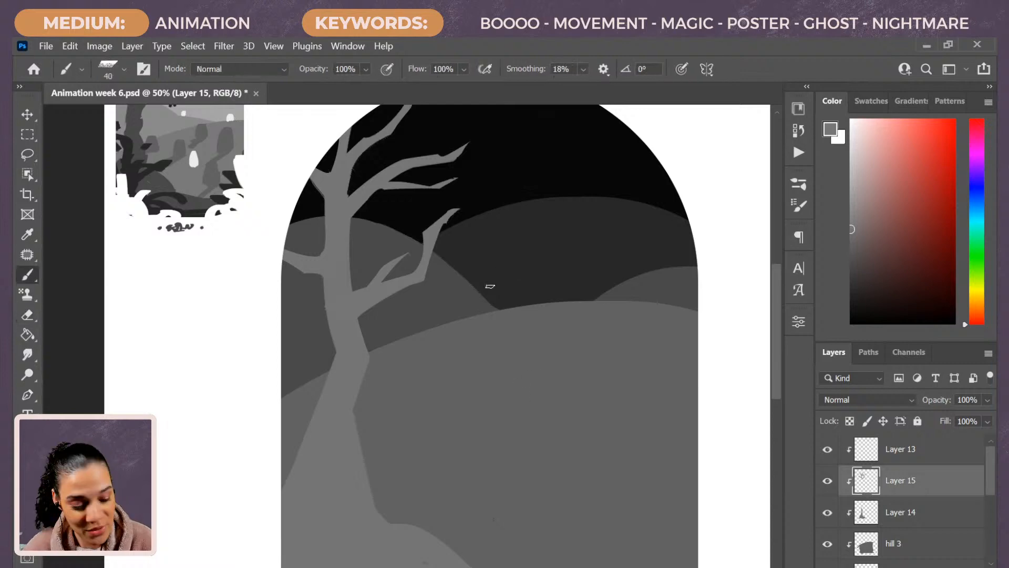
{"action": "left_click_drag", "start_coordinate": [430, 269], "coordinate": [477, 245]}
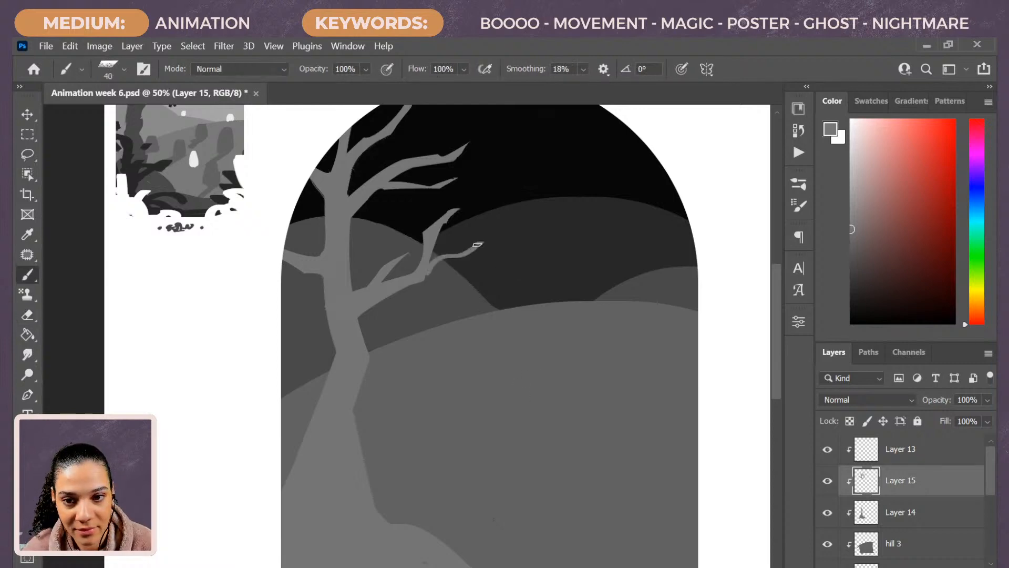
Undo the thin wavy twig and repaint it as a thicker, angular twig with a forked tip over the dark hill
{"action": "key", "text": "ctrl+z"}
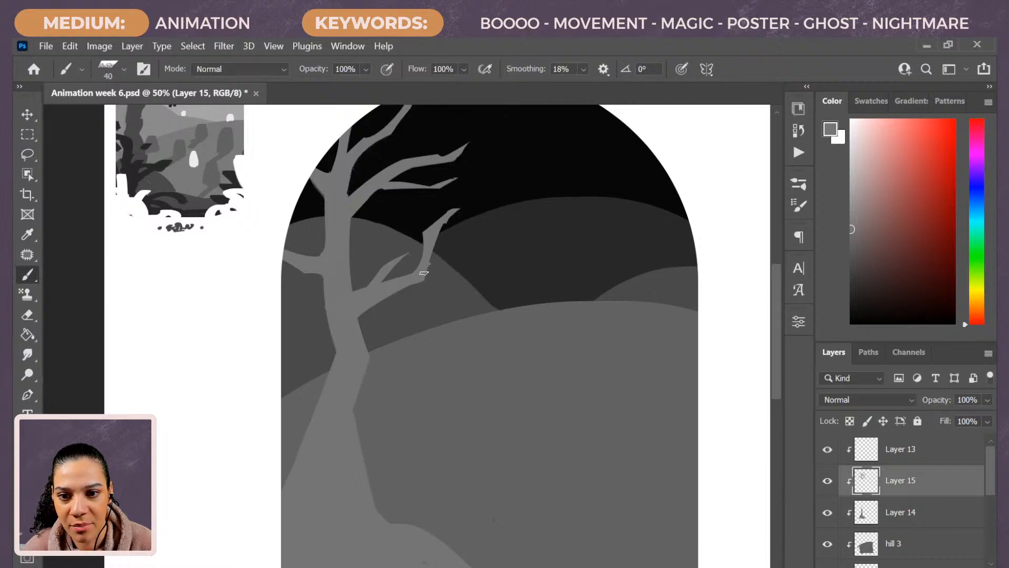
{"action": "left_click_drag", "start_coordinate": [438, 267], "coordinate": [429, 270]}
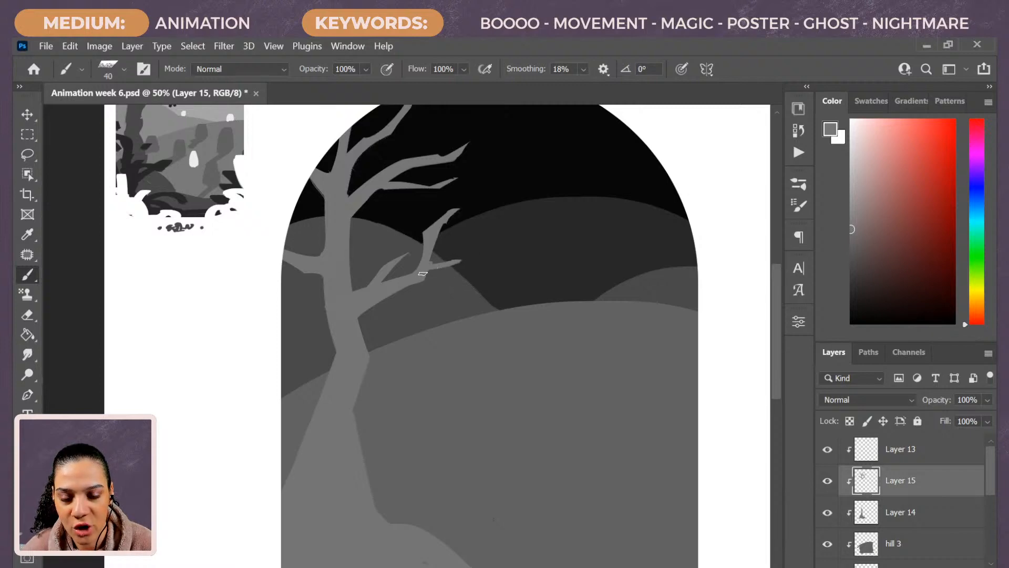
{"action": "left_click_drag", "start_coordinate": [458, 262], "coordinate": [481, 250]}
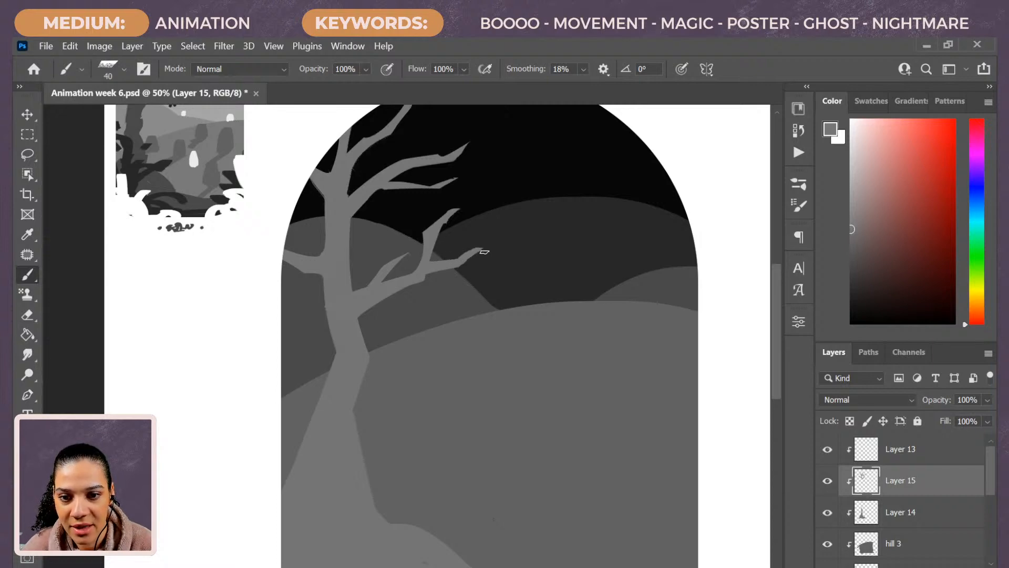
{"action": "left_click_drag", "start_coordinate": [470, 253], "coordinate": [490, 243]}
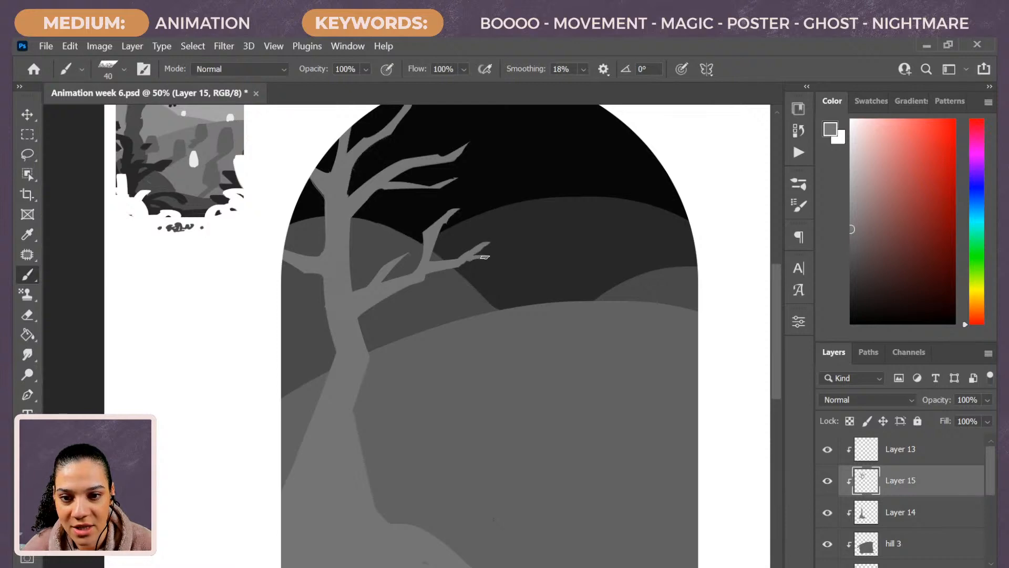
{"action": "key", "text": "e"}
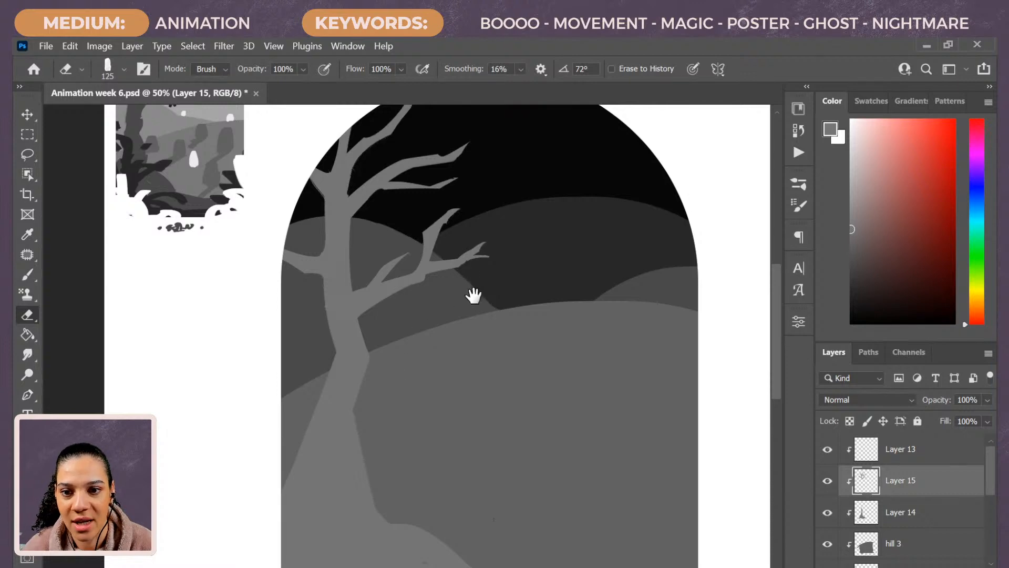
Paint a small twig slanting down-right below the middle right branch, refining it with the Brush at size 20
{"action": "mouse_move", "coordinate": [473, 293]}
{"action": "left_mouse_down"}
{"action": "mouse_move", "coordinate": [495, 342]}
{"action": "mouse_move", "coordinate": [447, 352]}
{"action": "left_mouse_up"}
{"action": "key", "text": "b"}
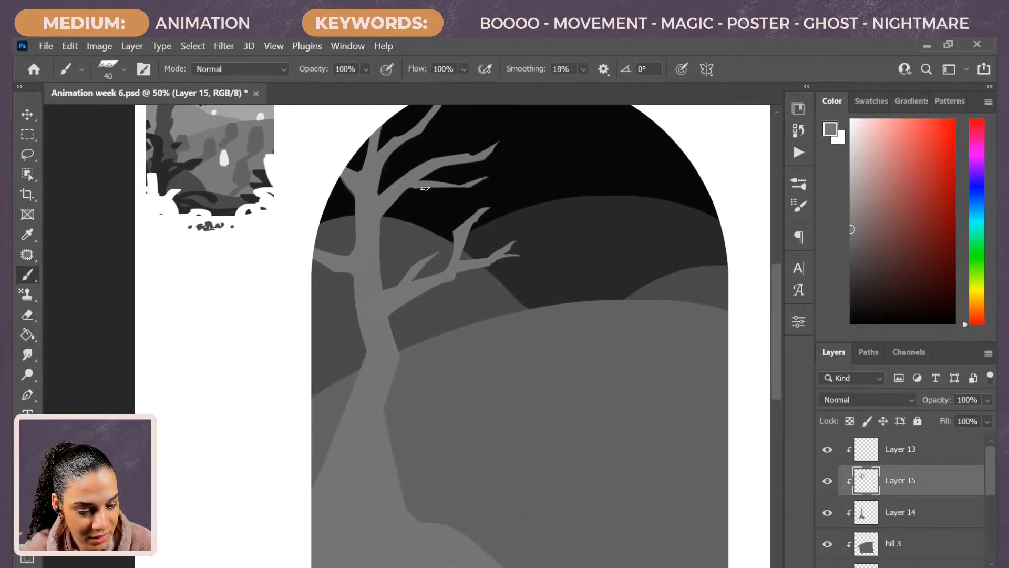
{"action": "left_click_drag", "start_coordinate": [427, 190], "coordinate": [464, 200]}
{"action": "key", "text": "e"}
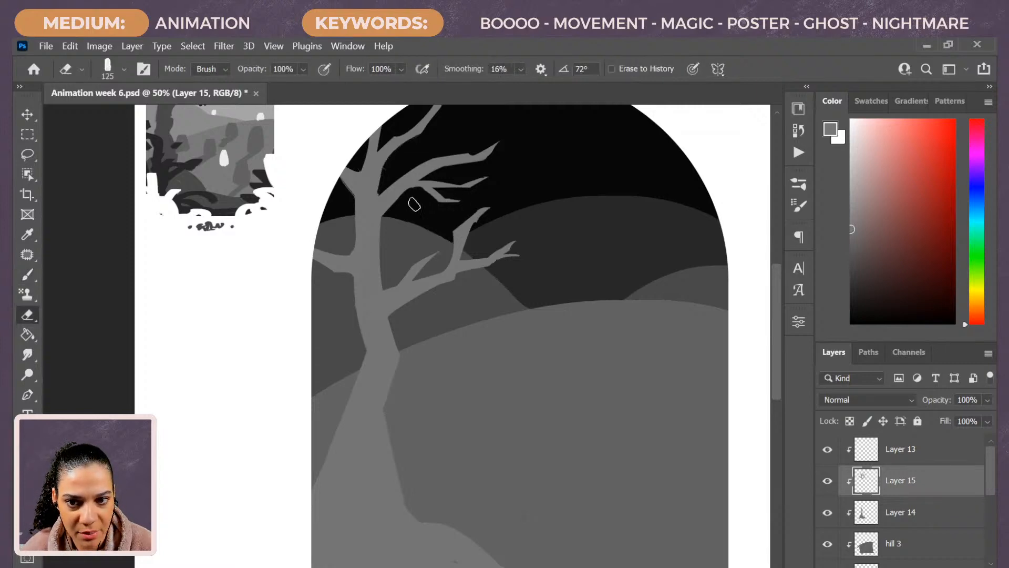
{"action": "key", "text": "p"}
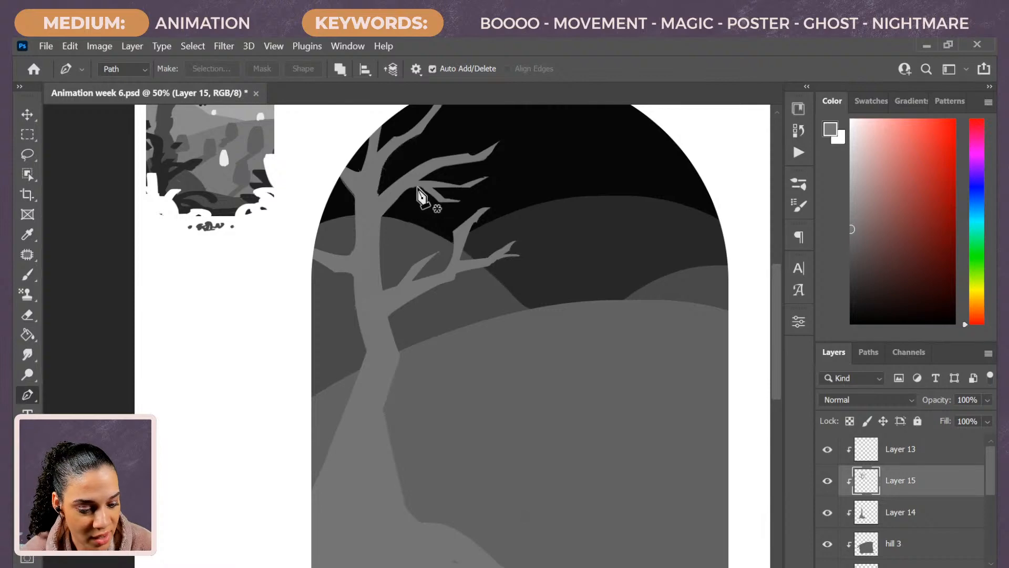
{"action": "key", "text": "b"}
{"action": "key", "text": "bracketleft"}
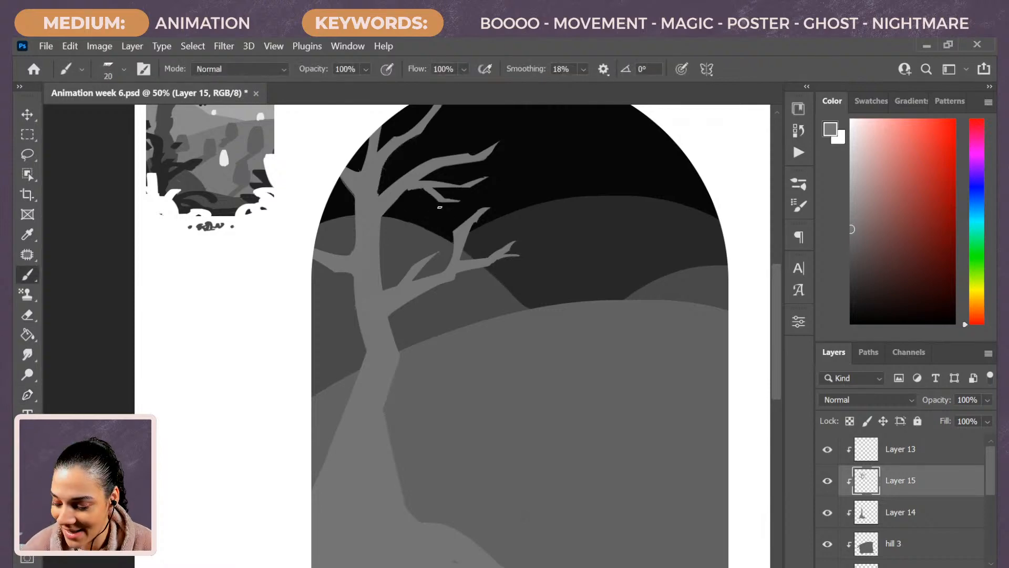
{"action": "key", "text": "e"}
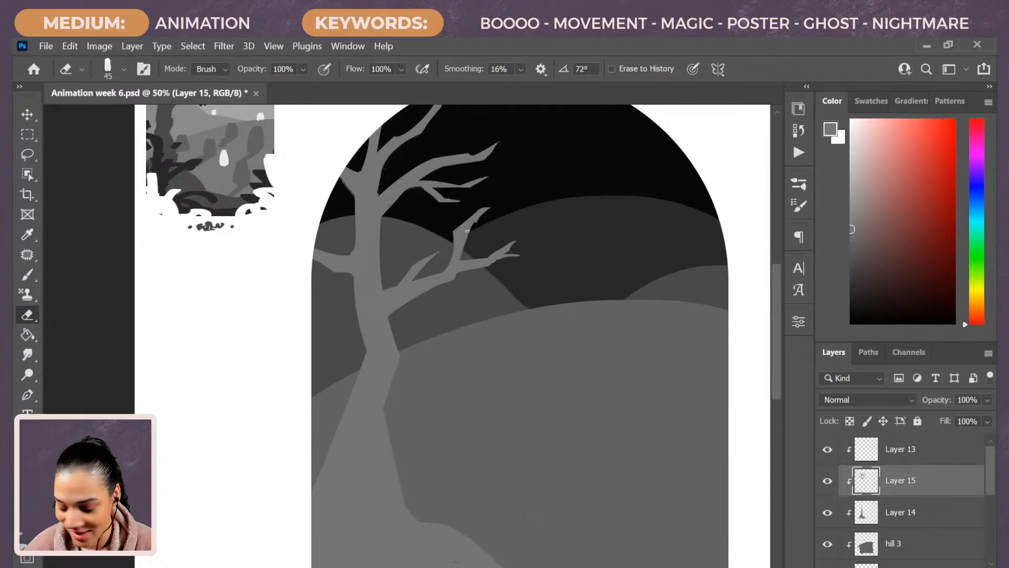
Paint a short upright twig near the end of the middle right branch, and reshape the branch's tip with the Eraser at size 45
{"action": "key", "text": "b"}
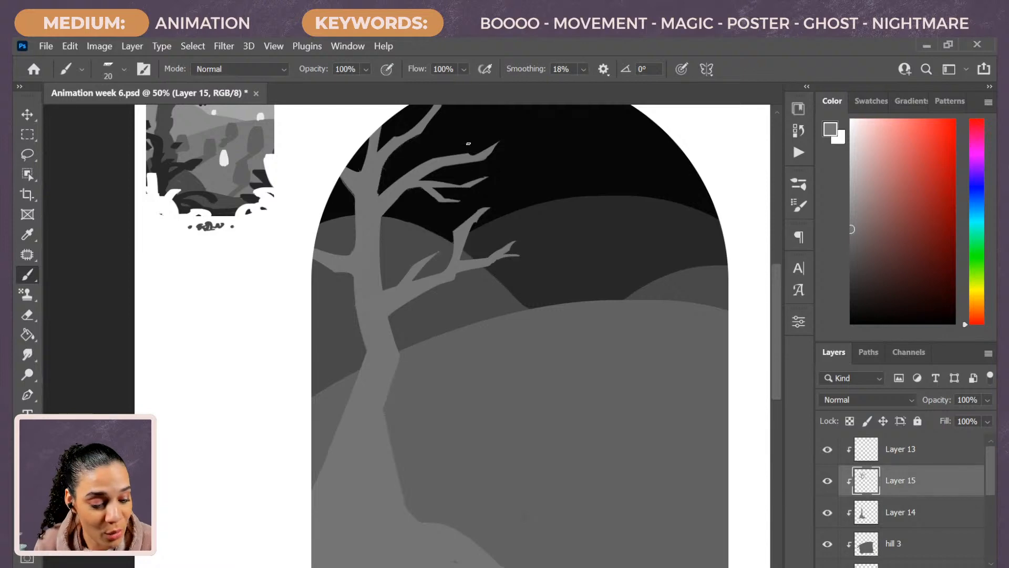
{"action": "left_click_drag", "start_coordinate": [469, 153], "coordinate": [474, 147]}
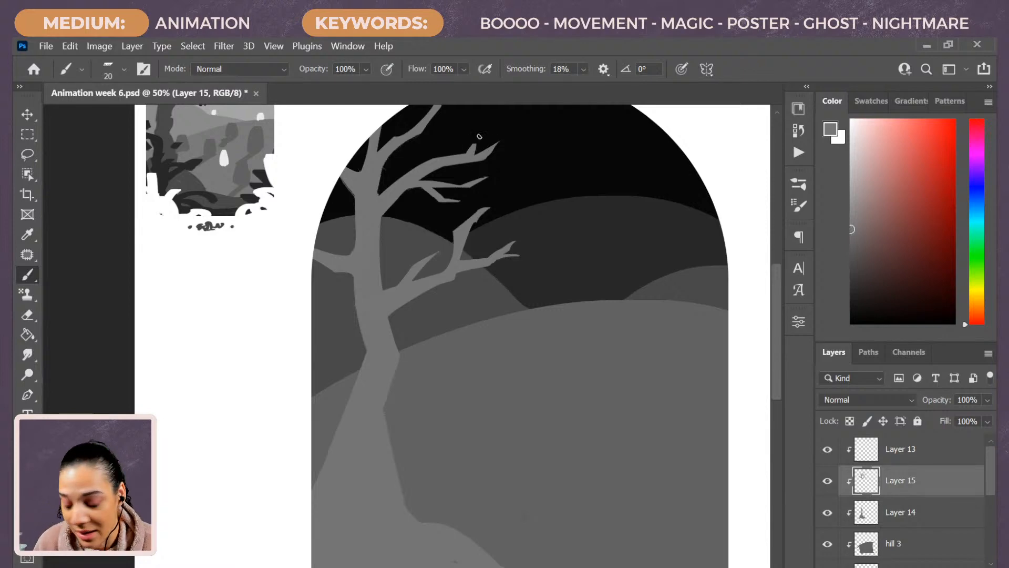
{"action": "key", "text": "e"}
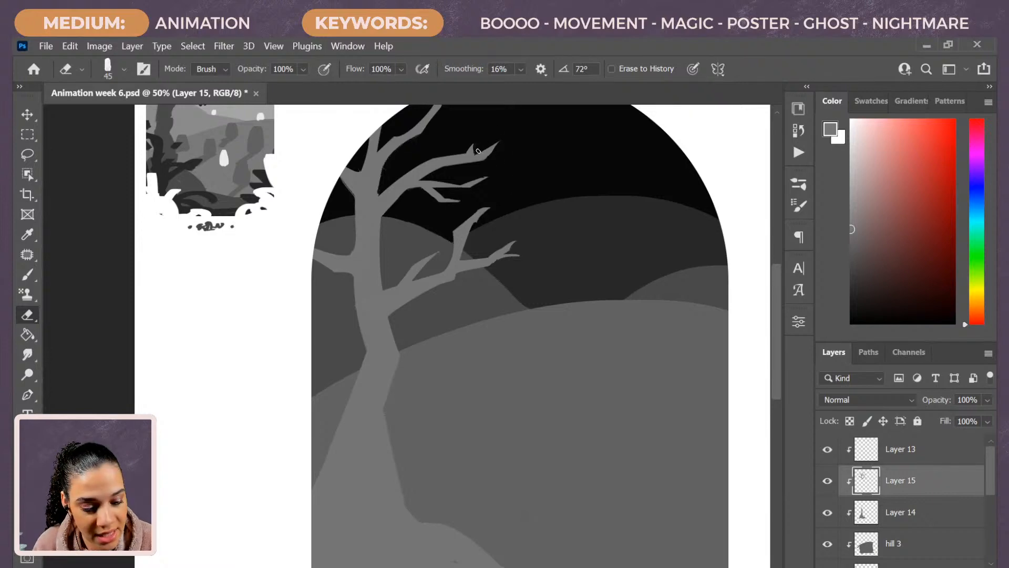
{"action": "left_click_drag", "start_coordinate": [478, 151], "coordinate": [502, 140]}
{"action": "key", "text": "b"}
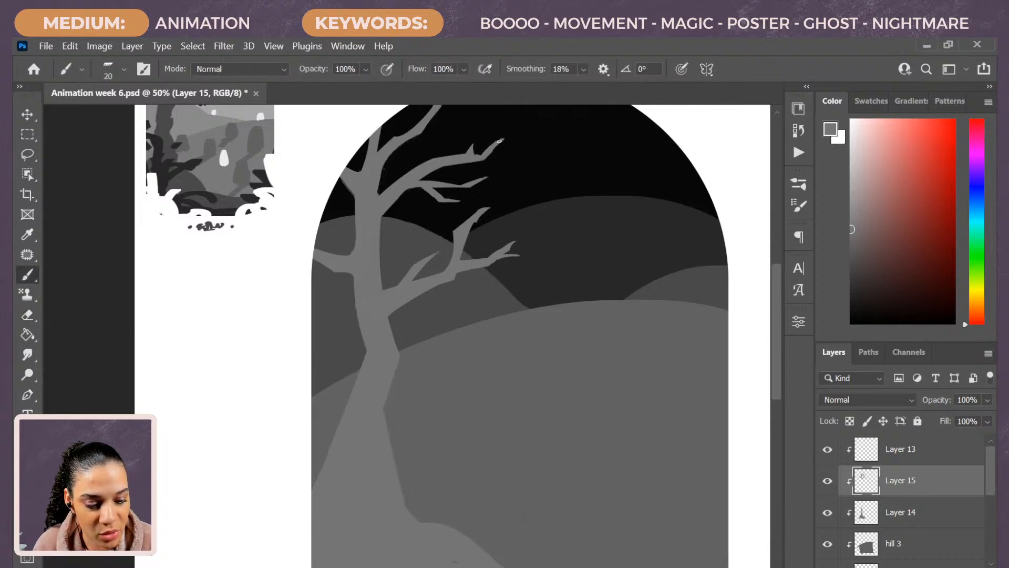
{"action": "left_click_drag", "start_coordinate": [470, 152], "coordinate": [473, 149]}
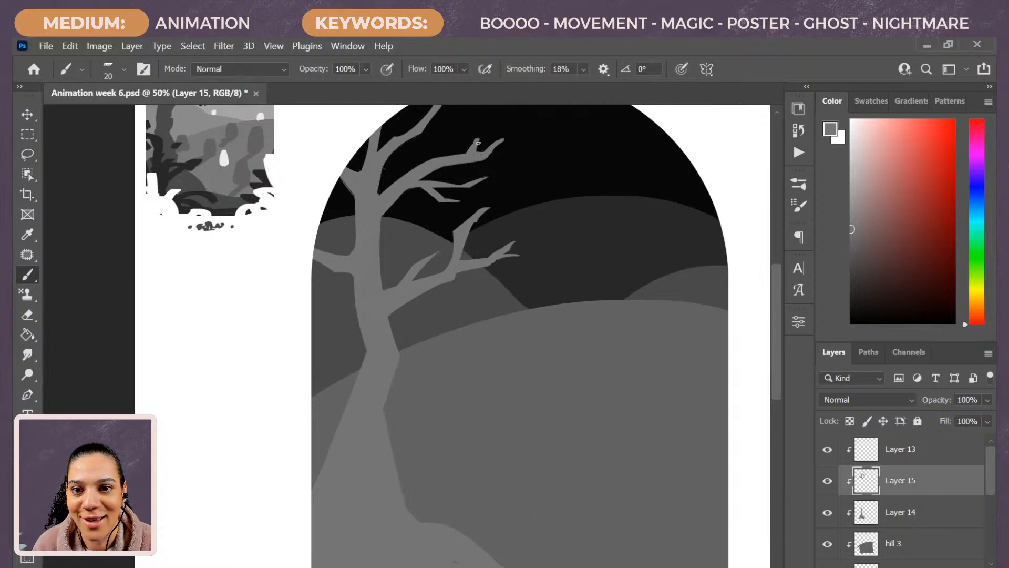
{"action": "key", "text": "e"}
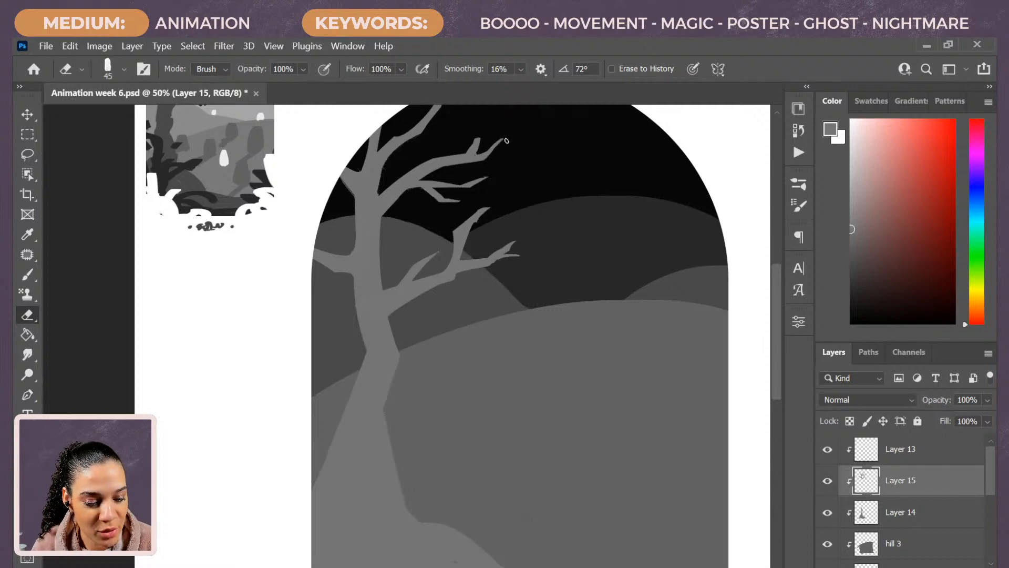
{"action": "key", "text": "b"}
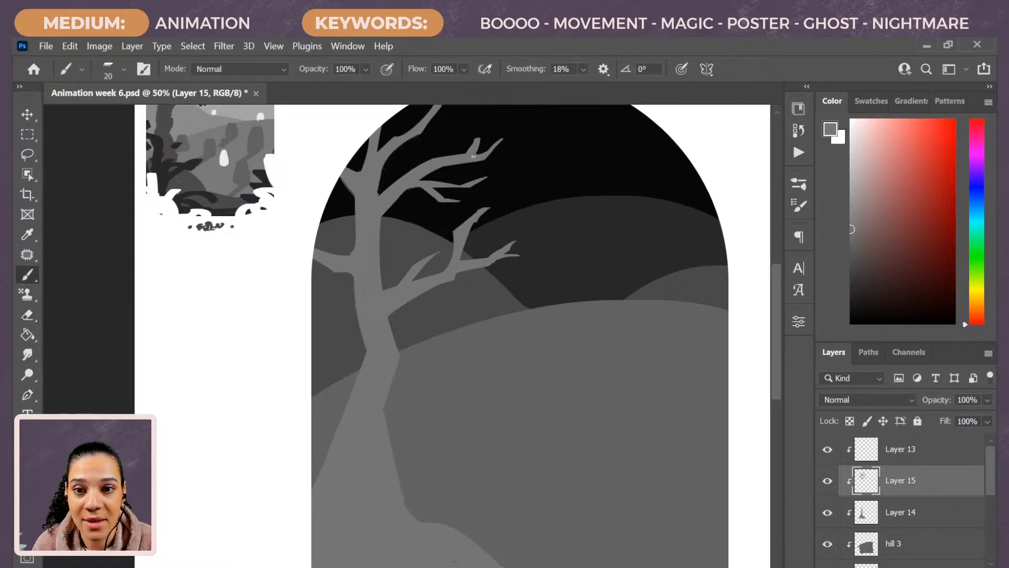
Paint thin twigs on the topmost branch with the Brush at size 20, one reaching right to the arch's edge and others rising from its upper side
{"action": "scroll", "coordinate": [392, 284], "scroll_direction": "down", "scroll_amount": 1}
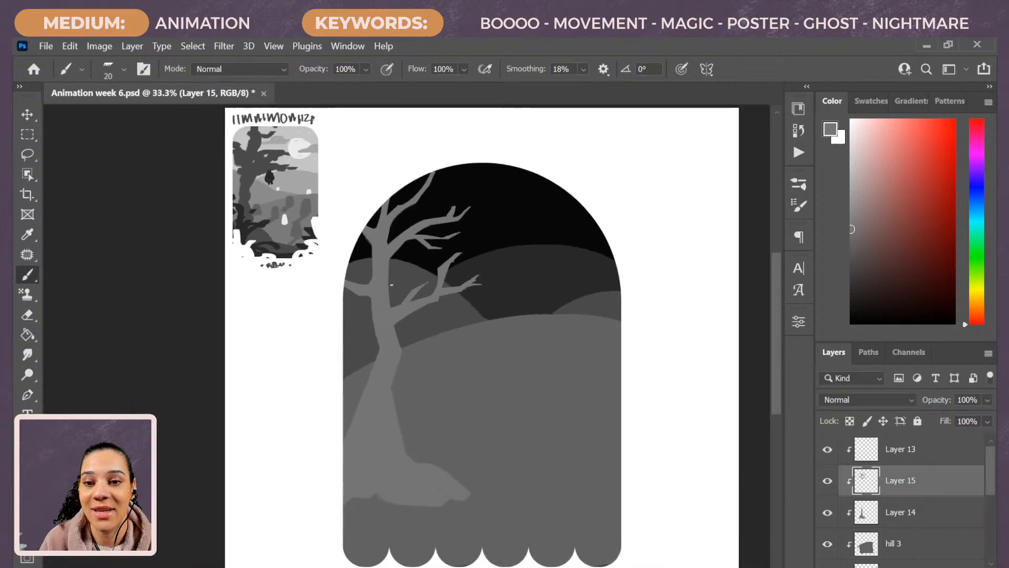
{"action": "scroll", "coordinate": [392, 284], "scroll_direction": "up", "scroll_amount": 1}
{"action": "left_click_drag", "start_coordinate": [526, 244], "coordinate": [527, 311]}
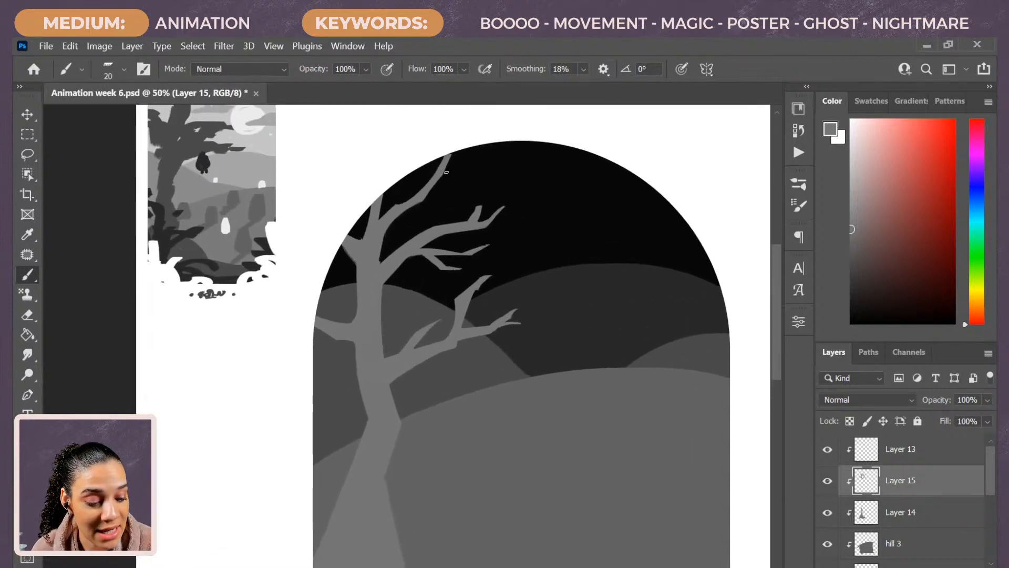
{"action": "mouse_move", "coordinate": [467, 161]}
{"action": "left_mouse_down"}
{"action": "mouse_move", "coordinate": [488, 136]}
{"action": "mouse_move", "coordinate": [435, 176]}
{"action": "left_mouse_up"}
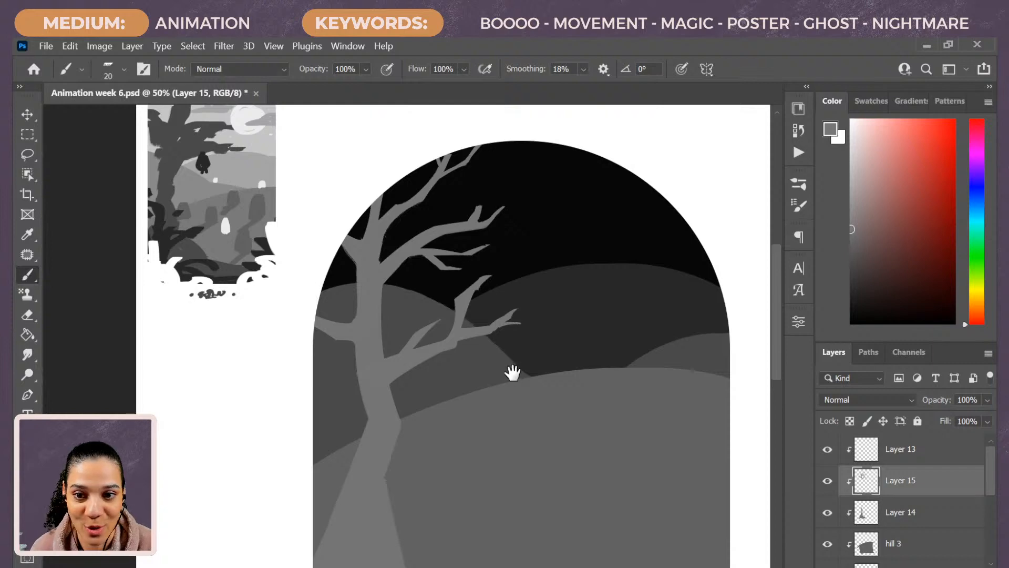
{"action": "left_click_drag", "start_coordinate": [438, 275], "coordinate": [467, 228]}
{"action": "mouse_move", "coordinate": [429, 156]}
{"action": "left_mouse_down"}
{"action": "mouse_move", "coordinate": [439, 120]}
{"action": "mouse_move", "coordinate": [449, 125]}
{"action": "left_mouse_up"}
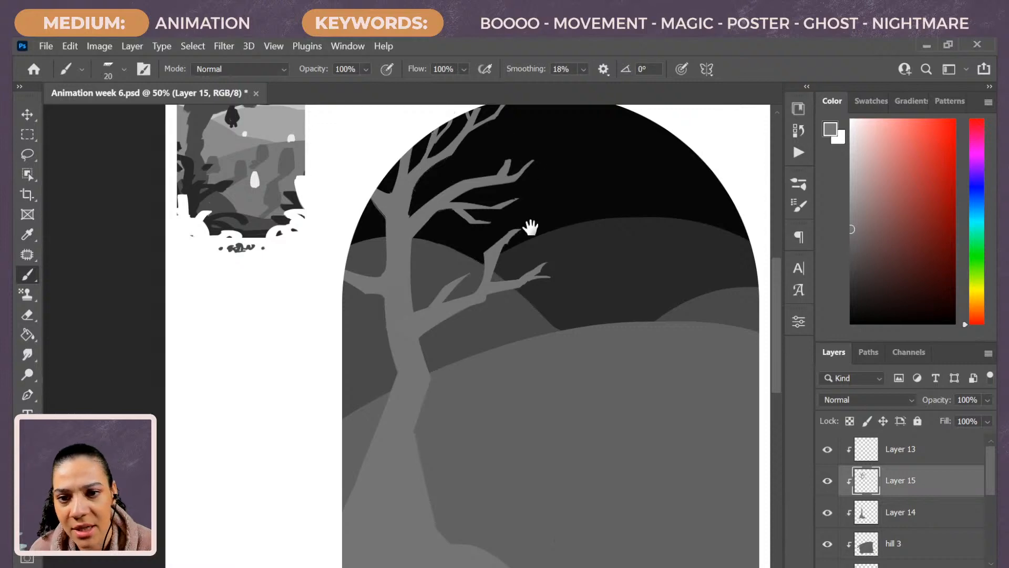
Paint a twig from the lower left branch up to the arch's left edge, and shape it with the Eraser at size 45
{"action": "left_click_drag", "start_coordinate": [531, 225], "coordinate": [567, 336]}
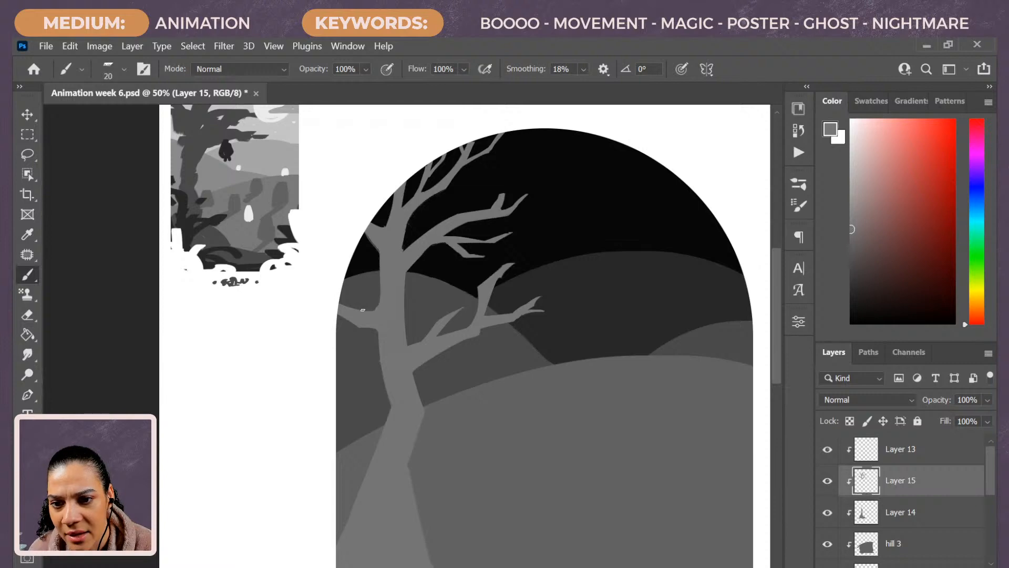
{"action": "mouse_move", "coordinate": [365, 306]}
{"action": "left_mouse_down"}
{"action": "mouse_move", "coordinate": [335, 280]}
{"action": "mouse_move", "coordinate": [345, 284]}
{"action": "left_mouse_up"}
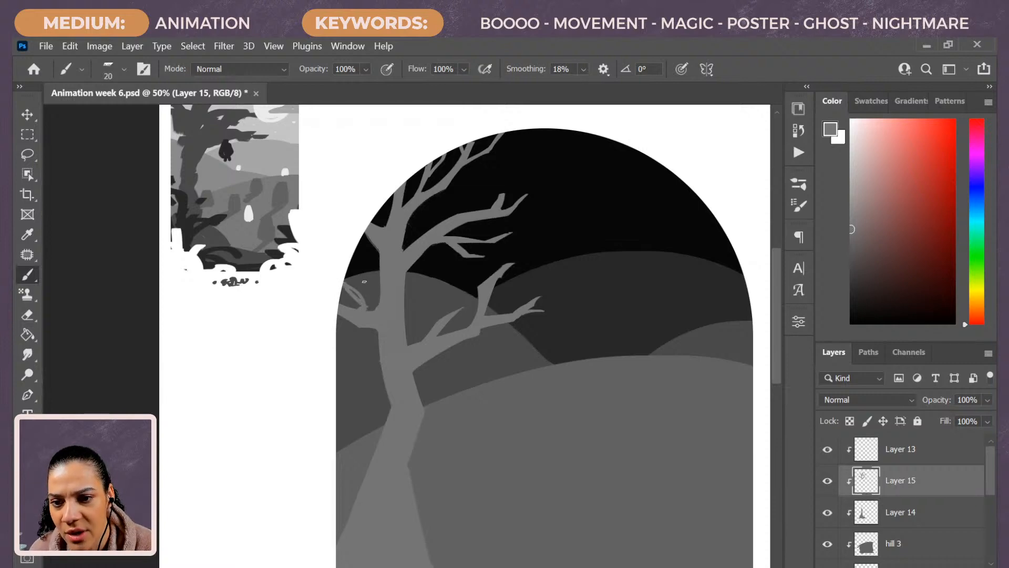
{"action": "key", "text": "e"}
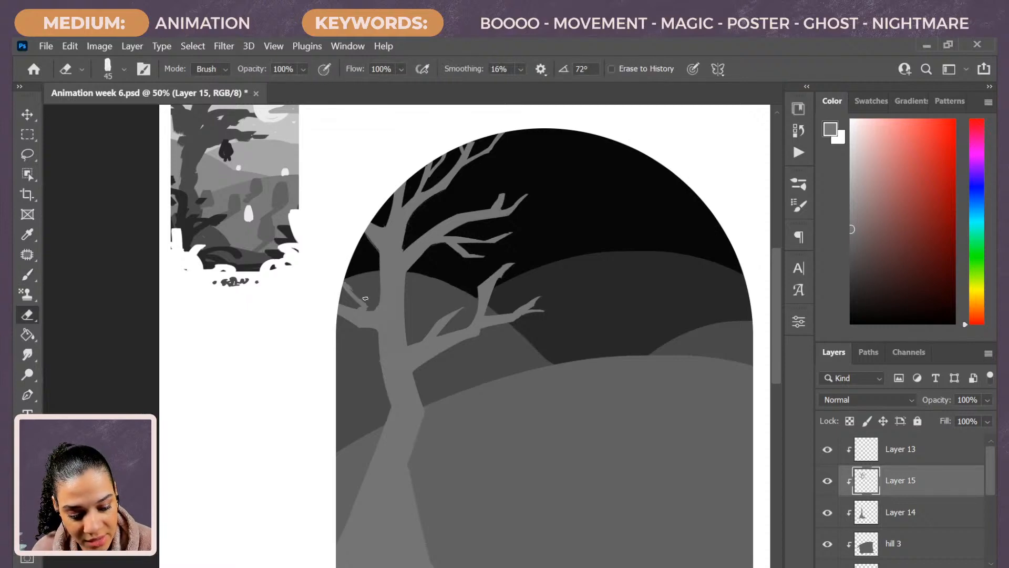
{"action": "left_click_drag", "start_coordinate": [360, 304], "coordinate": [366, 305]}
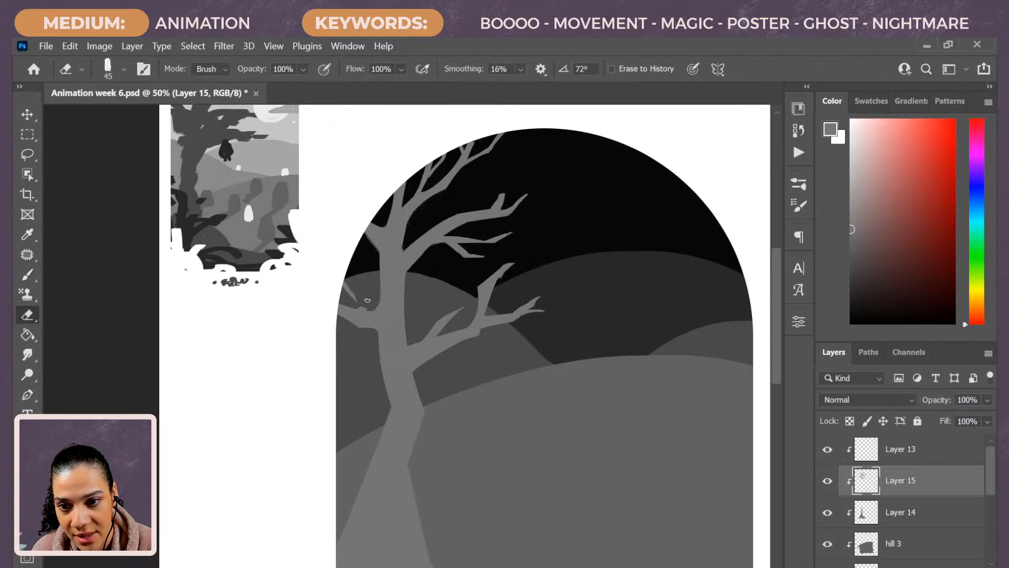
{"action": "key", "text": "b"}
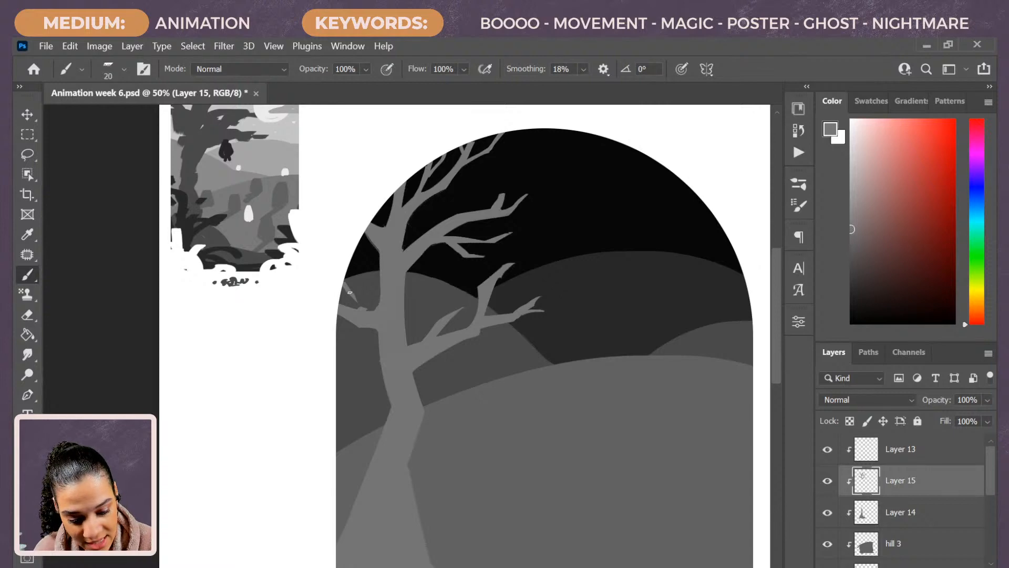
{"action": "left_click_drag", "start_coordinate": [349, 293], "coordinate": [359, 307]}
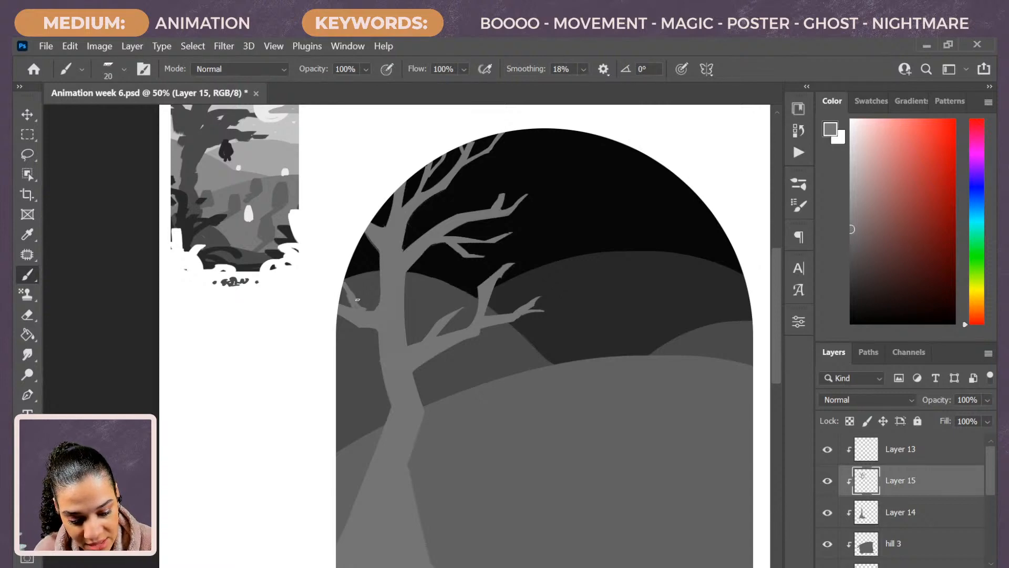
{"action": "key", "text": "e"}
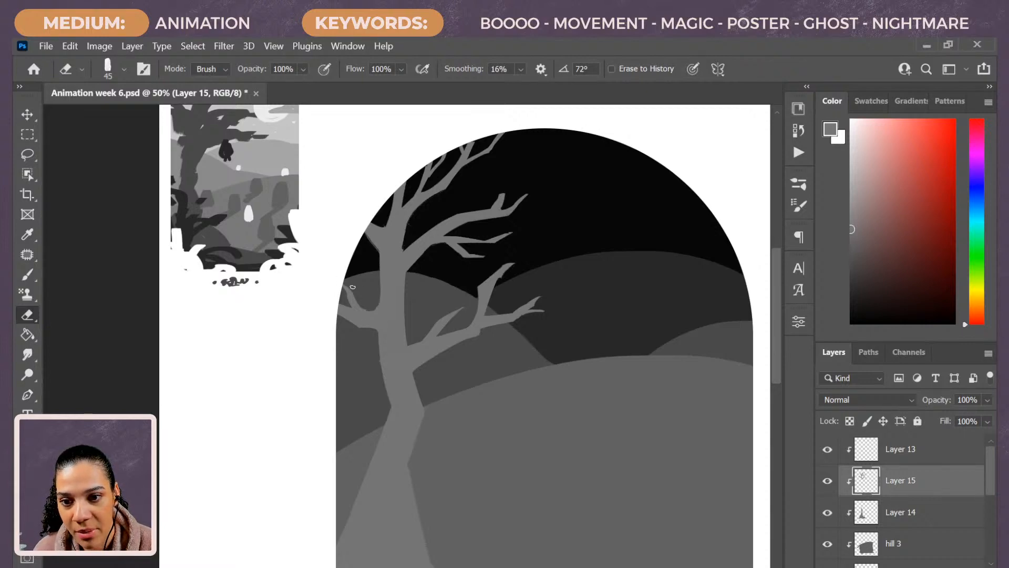
{"action": "key", "text": "b"}
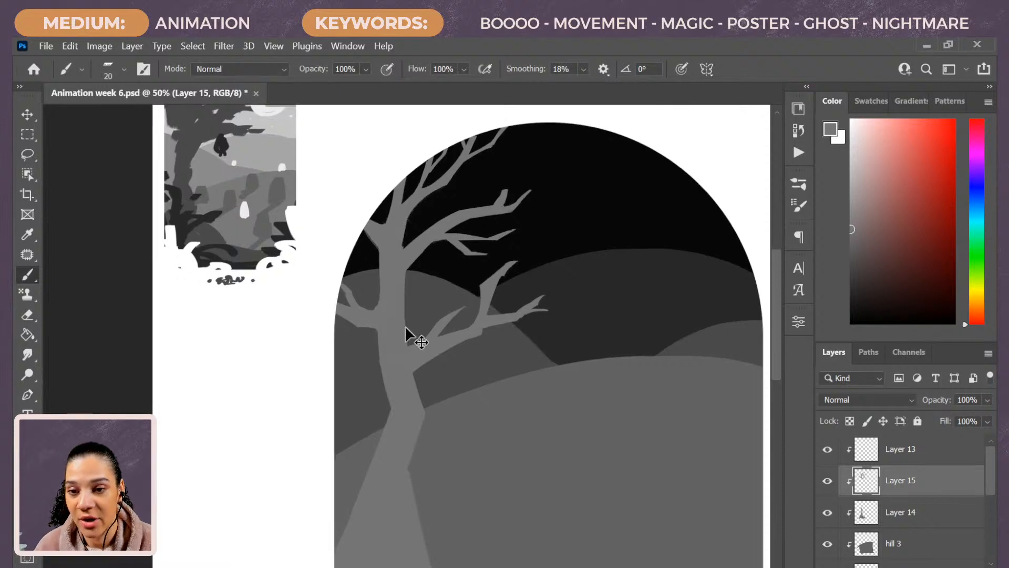
Fill and round the joint where the lower left branch meets the trunk with the Brush at size 20
{"action": "scroll", "coordinate": [405, 326], "scroll_direction": "up", "scroll_amount": 2}
{"action": "left_click_drag", "start_coordinate": [344, 239], "coordinate": [373, 285]}
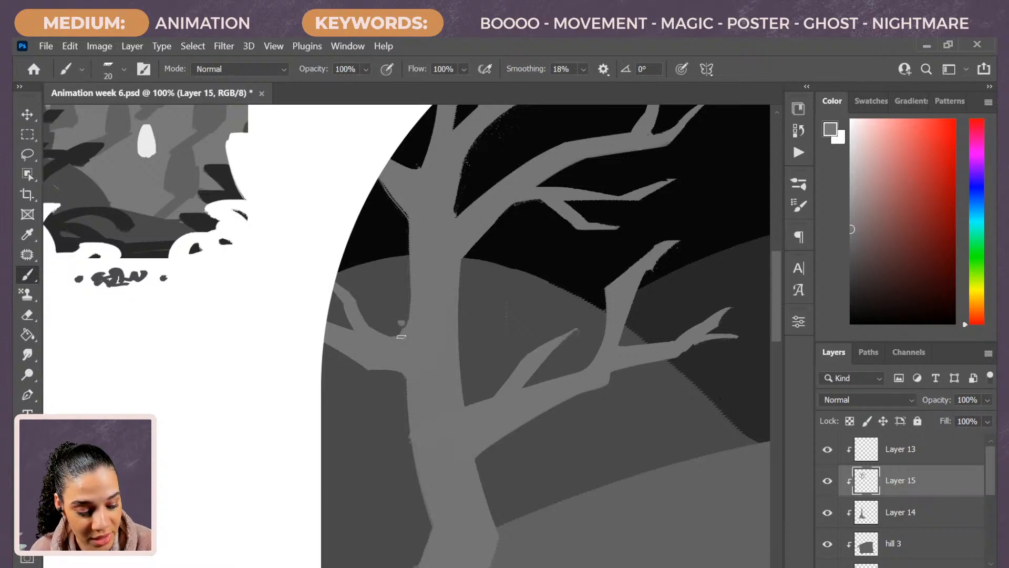
{"action": "key", "text": "e"}
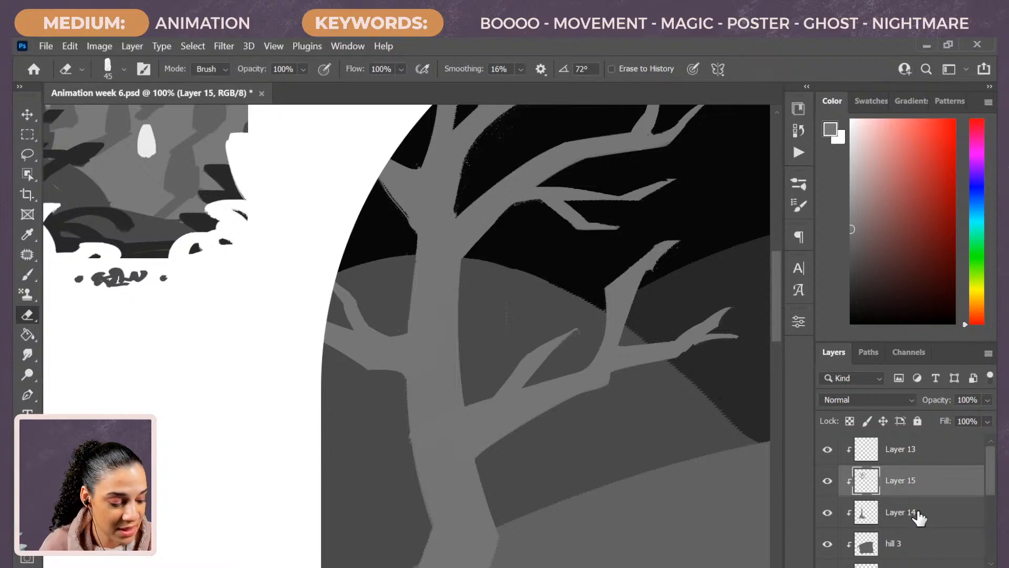
Merge Layer 14 and Layer 15 into one tree layer, and clean the upper forks' rough edges with the Eraser reduced to size 9
{"action": "left_click", "coordinate": [932, 517], "text": "shift"}
{"action": "key", "text": "ctrl+e"}
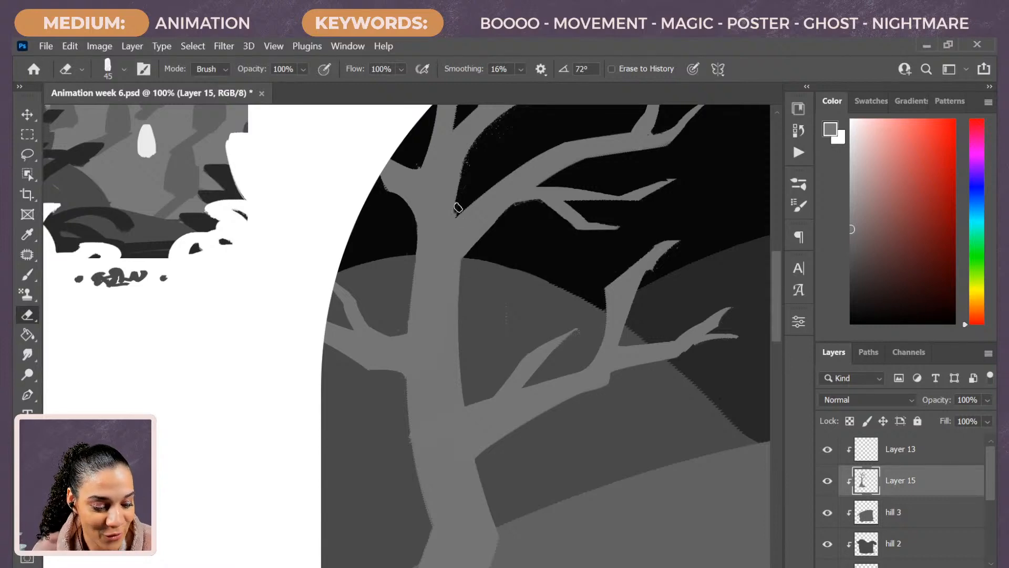
{"action": "key", "text": "bracketleft"}
{"action": "key", "text": "bracketleft"}
{"action": "key", "text": "bracketleft"}
{"action": "key", "text": "bracketleft"}
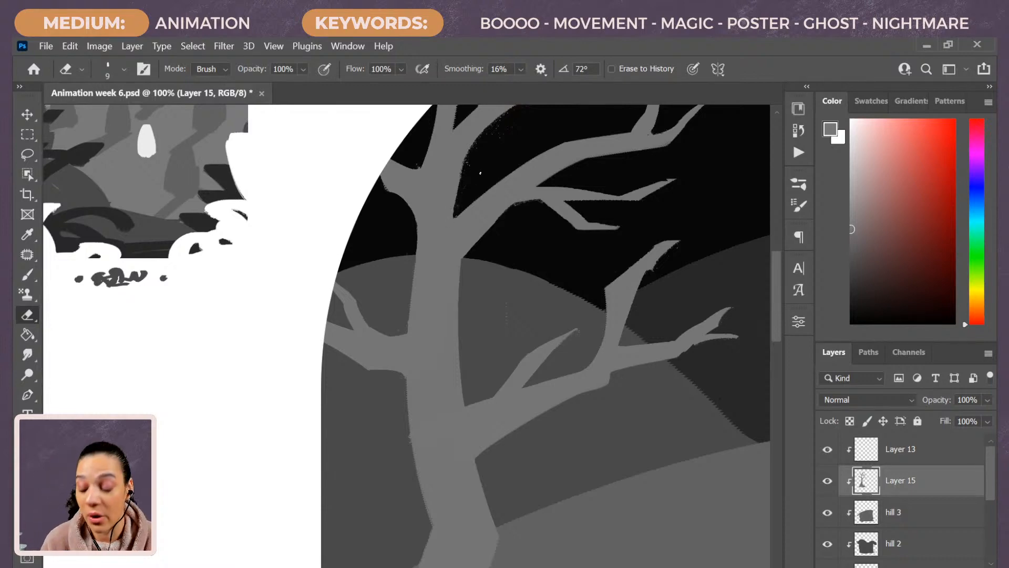
{"action": "key", "text": "ctrl+minus"}
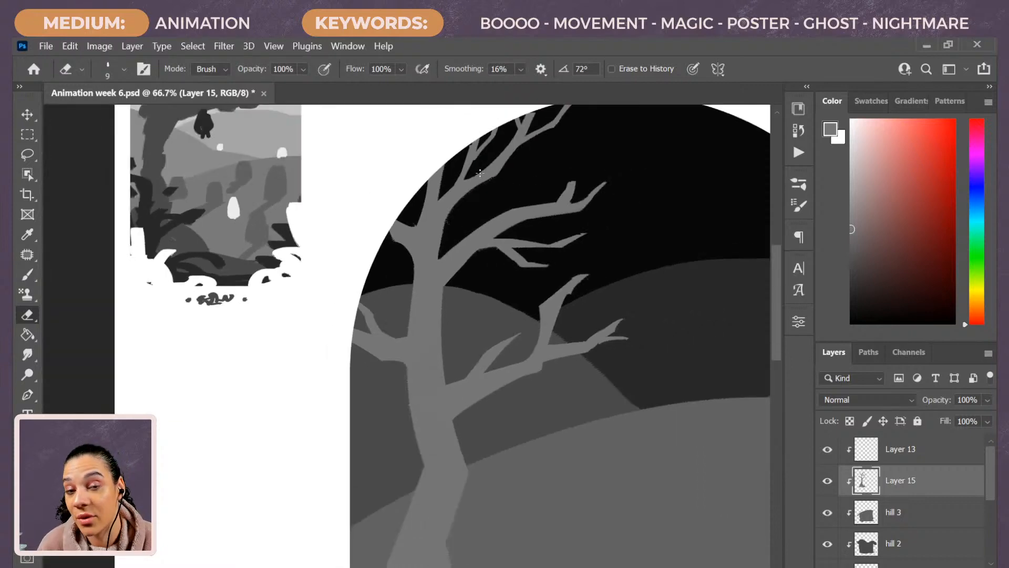
{"action": "key", "text": "b"}
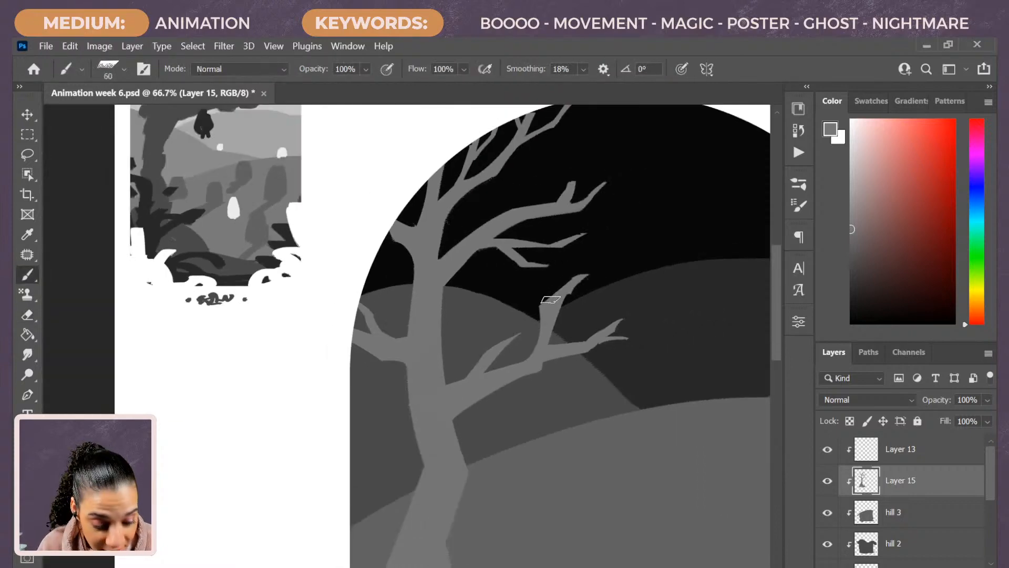
Paint a second prong on the upright offshoot of the lower right branch with the Brush at size 35, and slim the fork with the Eraser at size 60
{"action": "key", "text": "bracketleft"}
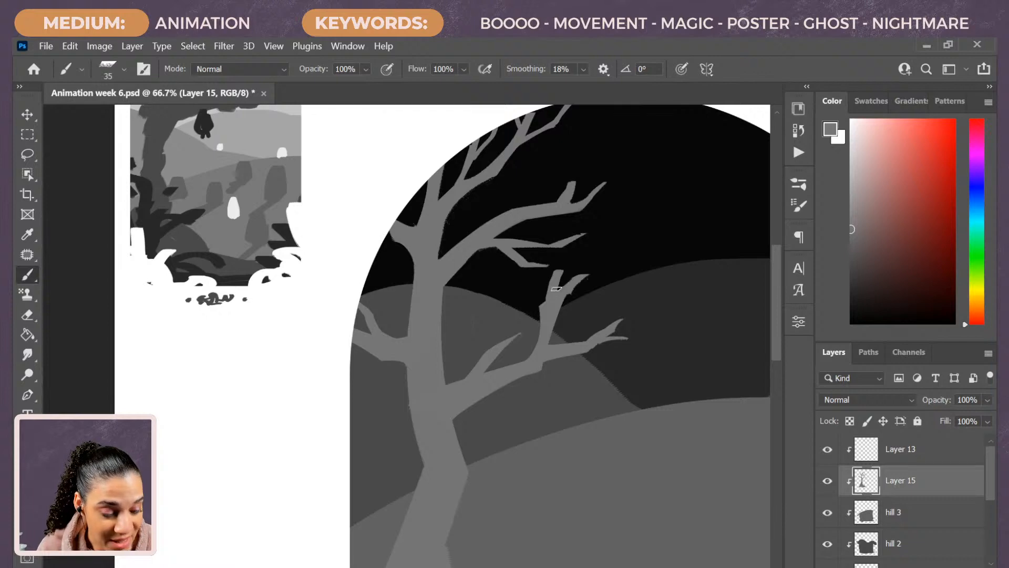
{"action": "key", "text": "e"}
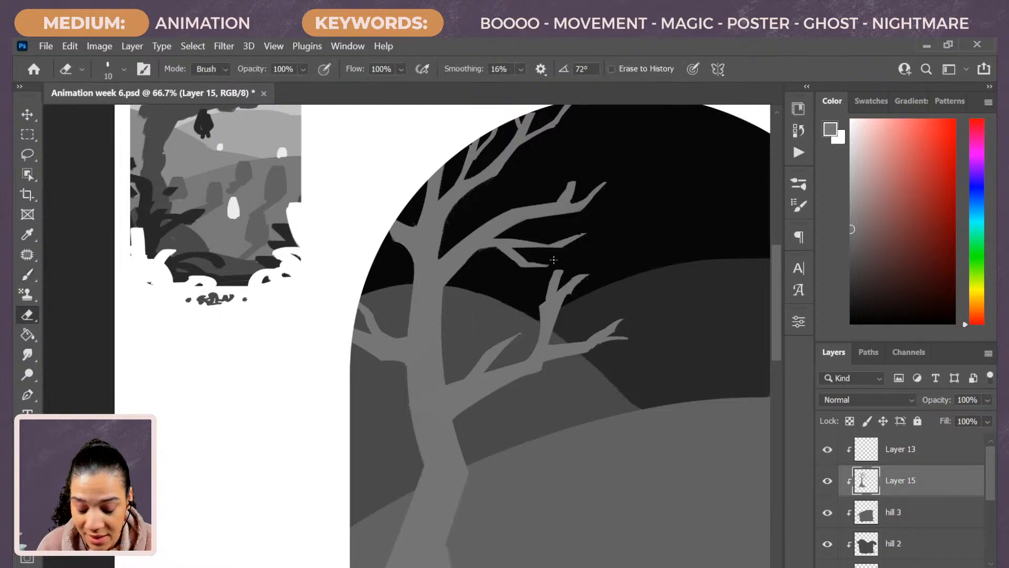
{"action": "key", "text": "bracketright"}
{"action": "key", "text": "bracketright"}
{"action": "key", "text": "bracketright"}
{"action": "key", "text": "bracketright"}
{"action": "key", "text": "bracketright"}
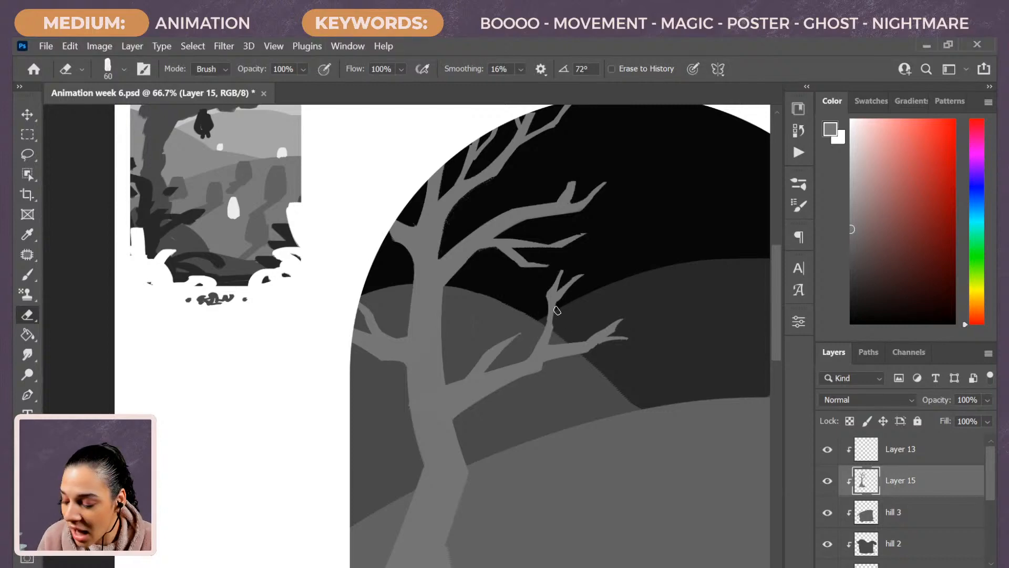
Paint a bent side twig off the right side of the upright offshoot with the Brush at size 30, and thin it with the Eraser
{"action": "key", "text": "b"}
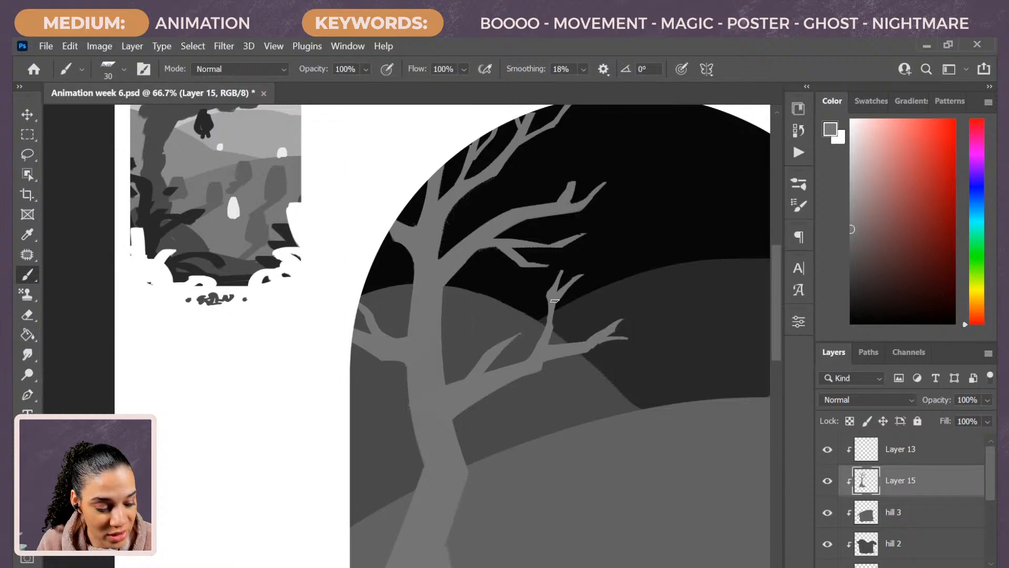
{"action": "left_click_drag", "start_coordinate": [554, 300], "coordinate": [547, 337]}
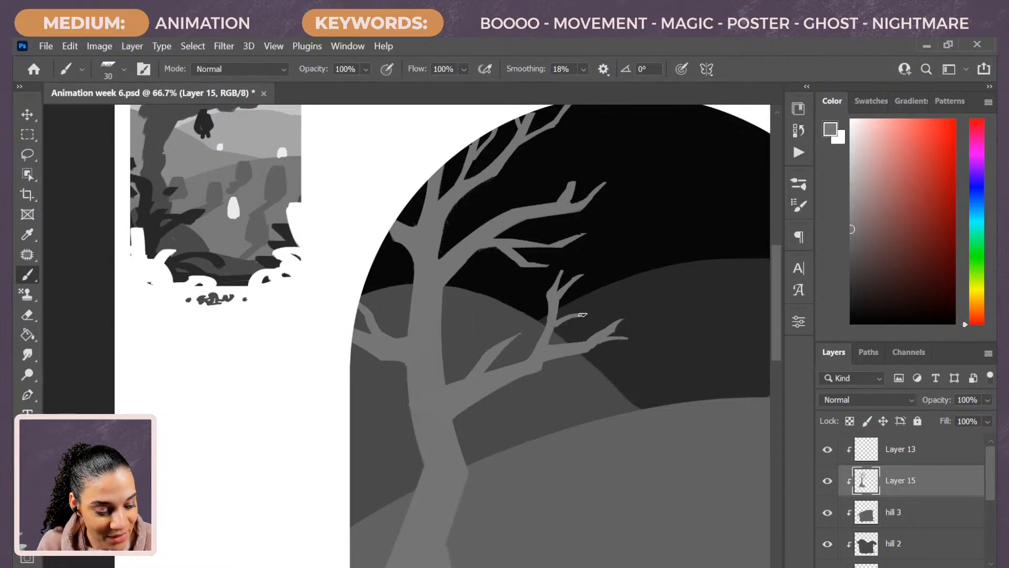
{"action": "left_click_drag", "start_coordinate": [583, 313], "coordinate": [591, 306]}
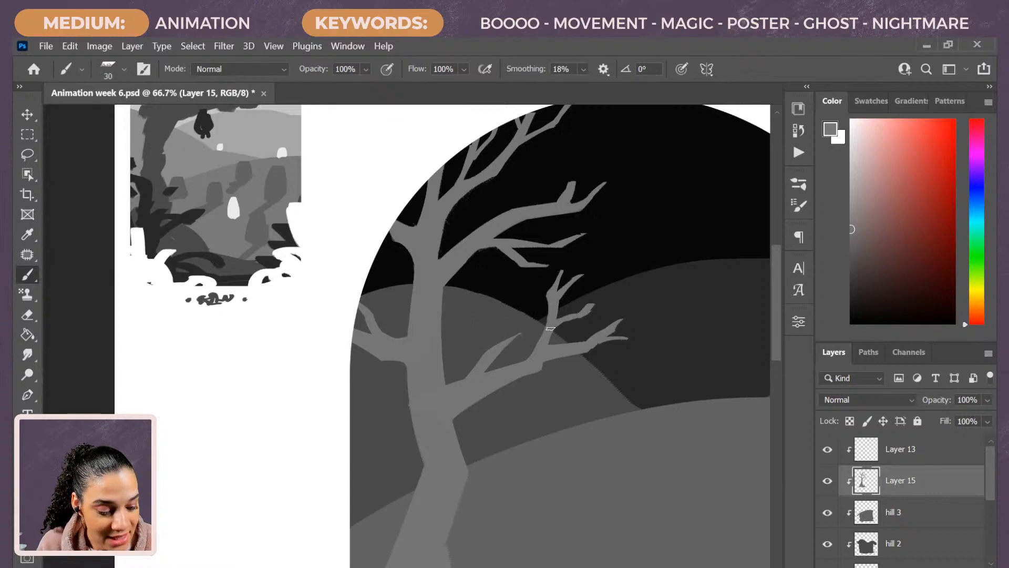
{"action": "key", "text": "e"}
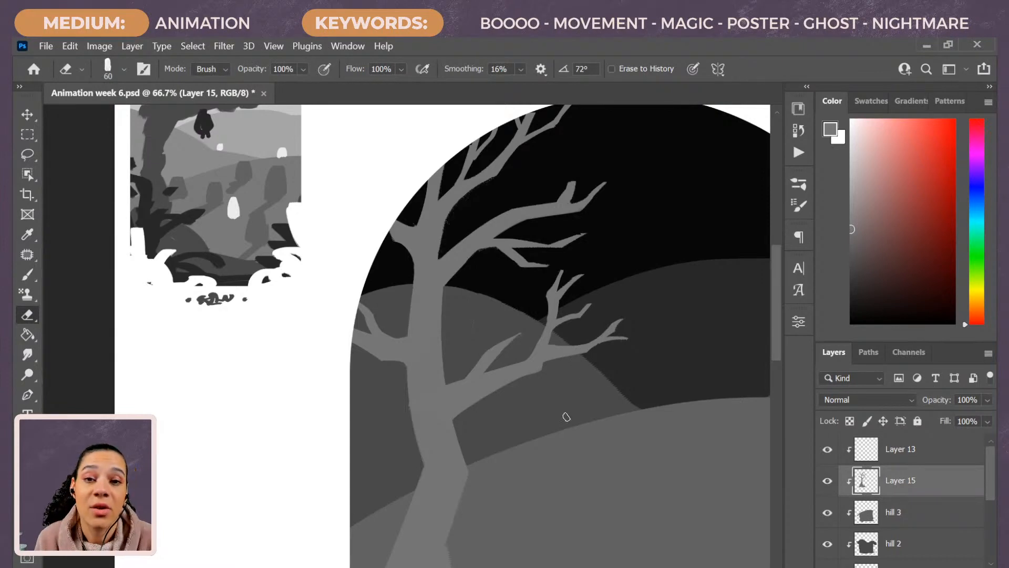
Paint a short twig beneath the outer part of the lower right branch with the Brush at size 30
{"action": "key", "text": "b"}
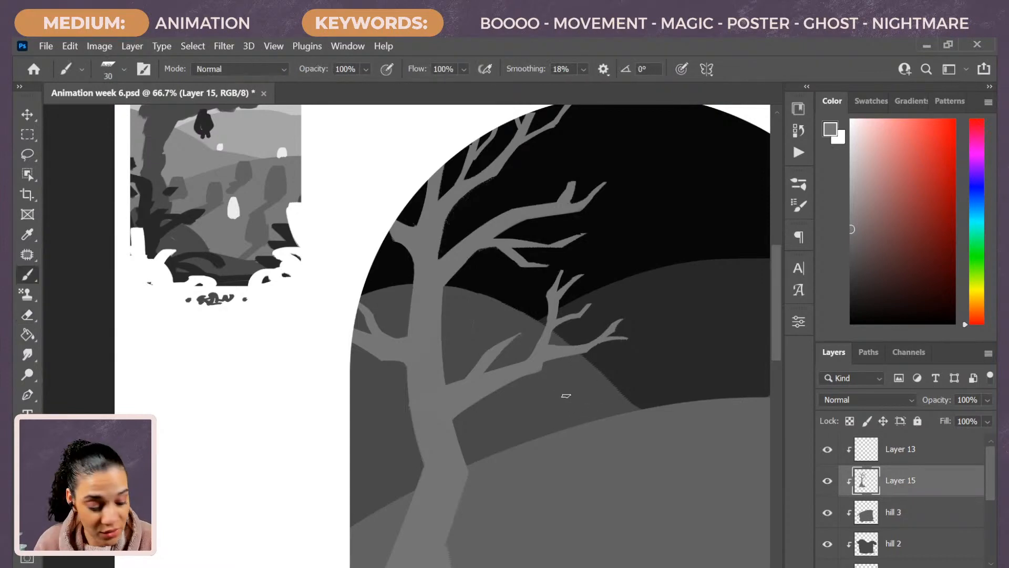
{"action": "left_click_drag", "start_coordinate": [535, 371], "coordinate": [561, 371]}
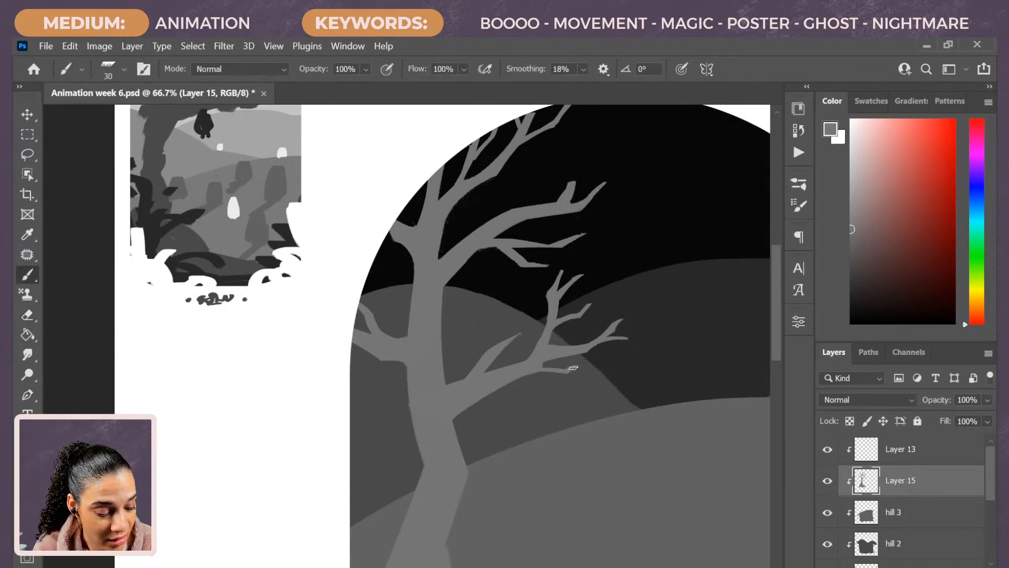
{"action": "key", "text": "e"}
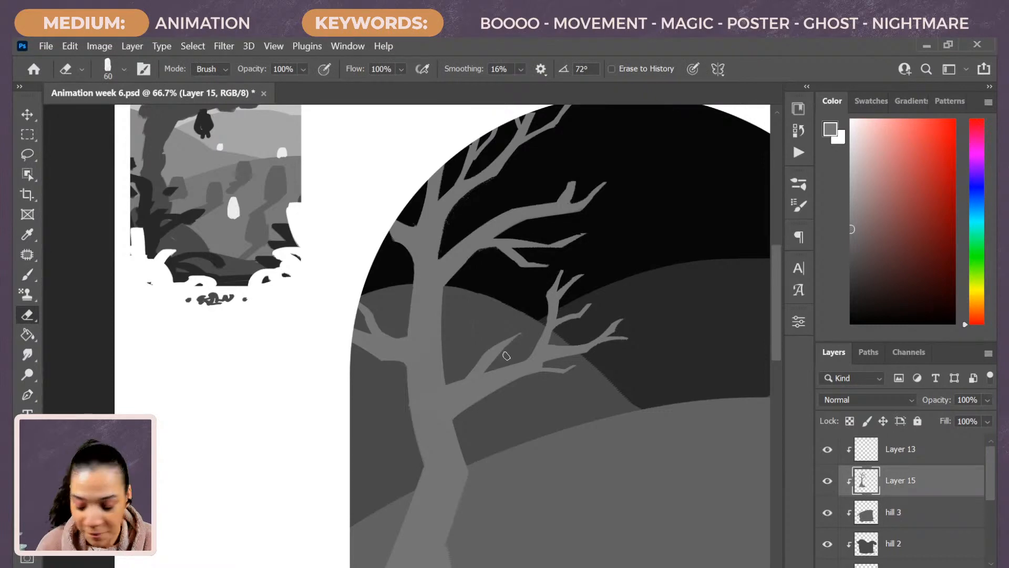
Fork the small inner offshoot of the lower right branch with the Brush at size 30, and refine it with the Eraser reduced to size 25
{"action": "key", "text": "b"}
{"action": "left_click_drag", "start_coordinate": [494, 347], "coordinate": [508, 321]}
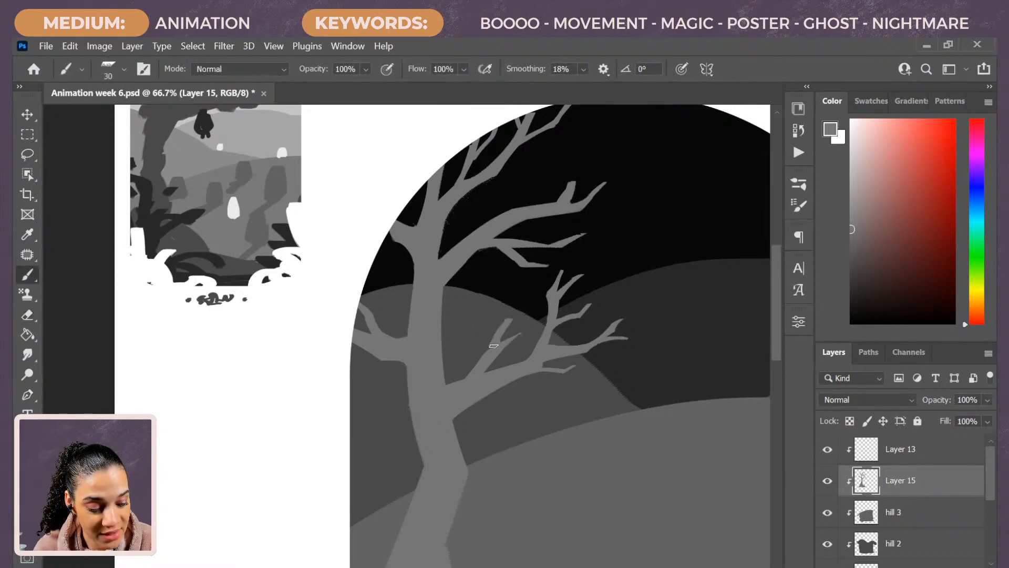
{"action": "key", "text": "e"}
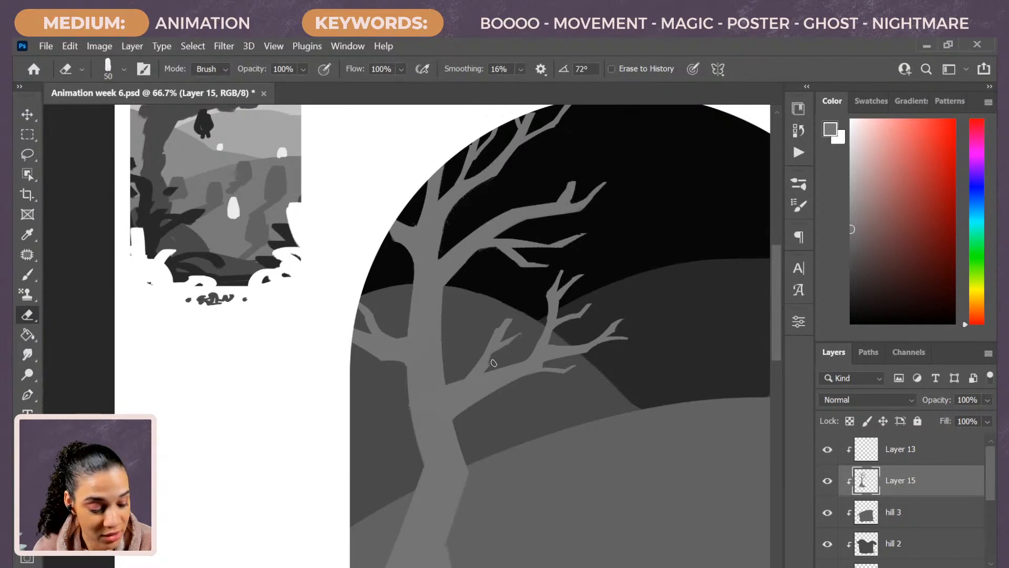
{"action": "key", "text": "bracketleft"}
{"action": "key", "text": "bracketleft"}
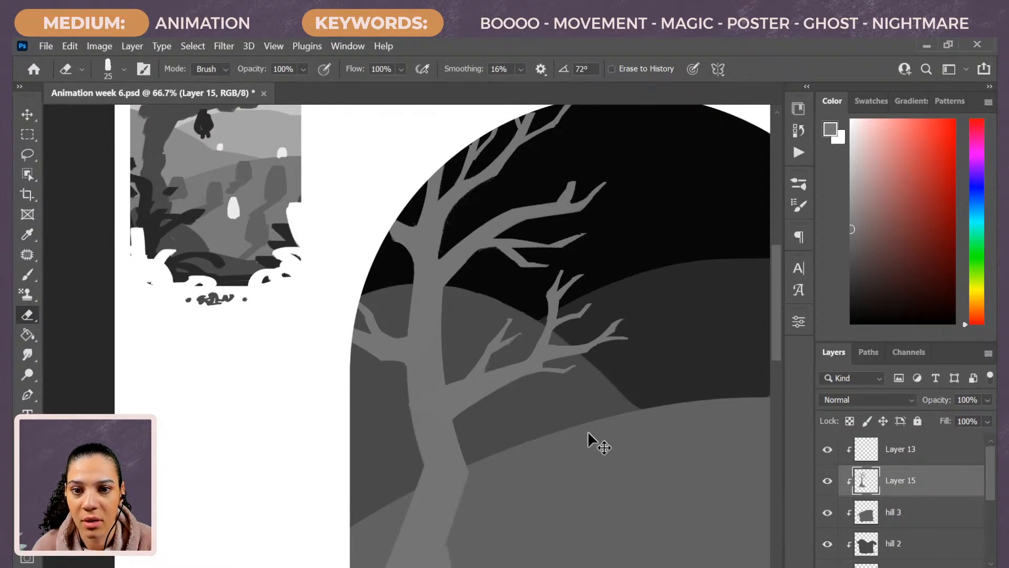
{"action": "scroll", "coordinate": [588, 430], "scroll_direction": "down", "scroll_amount": 2}
{"action": "scroll", "coordinate": [625, 315], "scroll_direction": "up", "scroll_amount": 1}
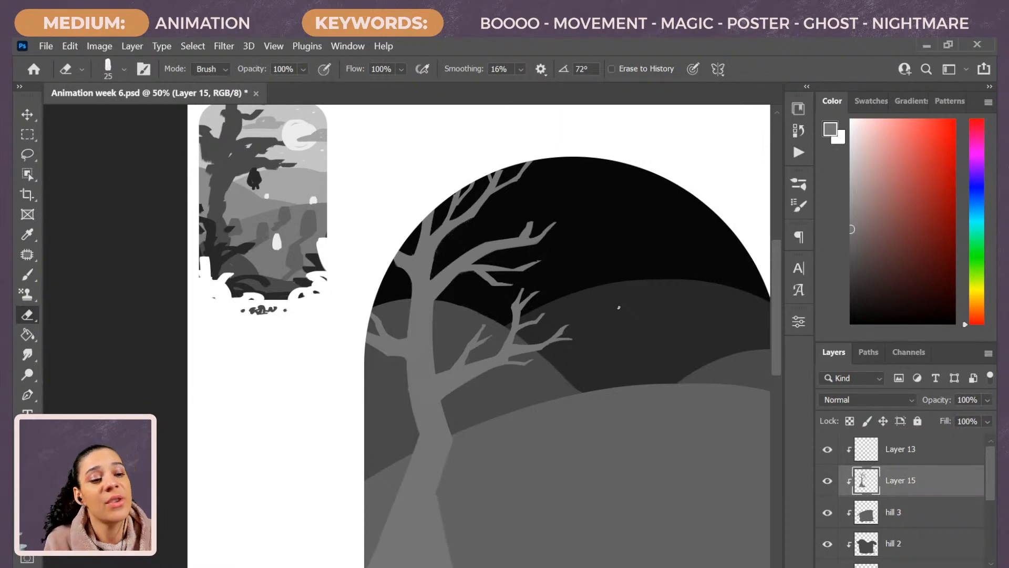
{"action": "left_click_drag", "start_coordinate": [578, 409], "coordinate": [579, 320]}
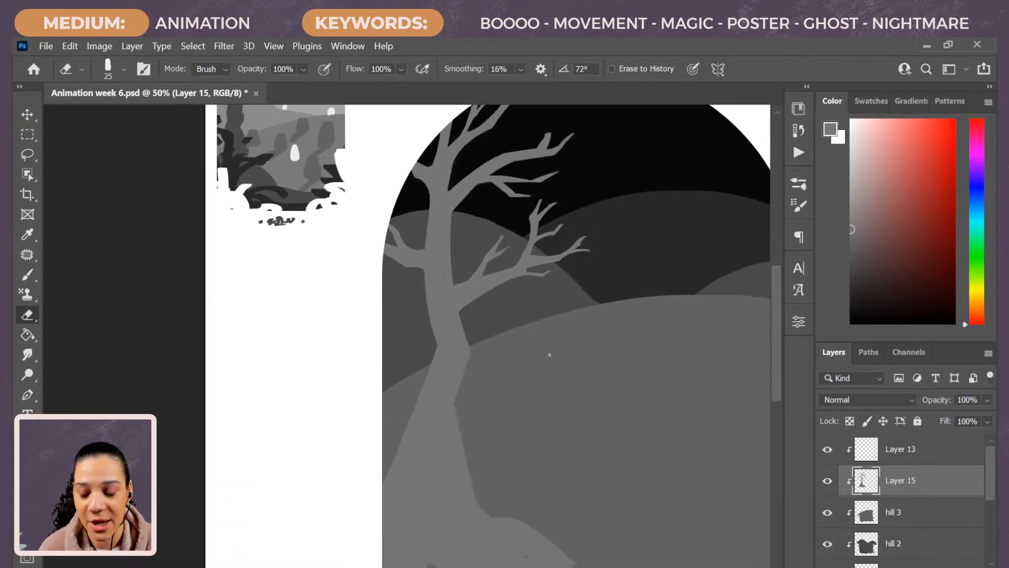
{"action": "left_click_drag", "start_coordinate": [438, 334], "coordinate": [423, 417]}
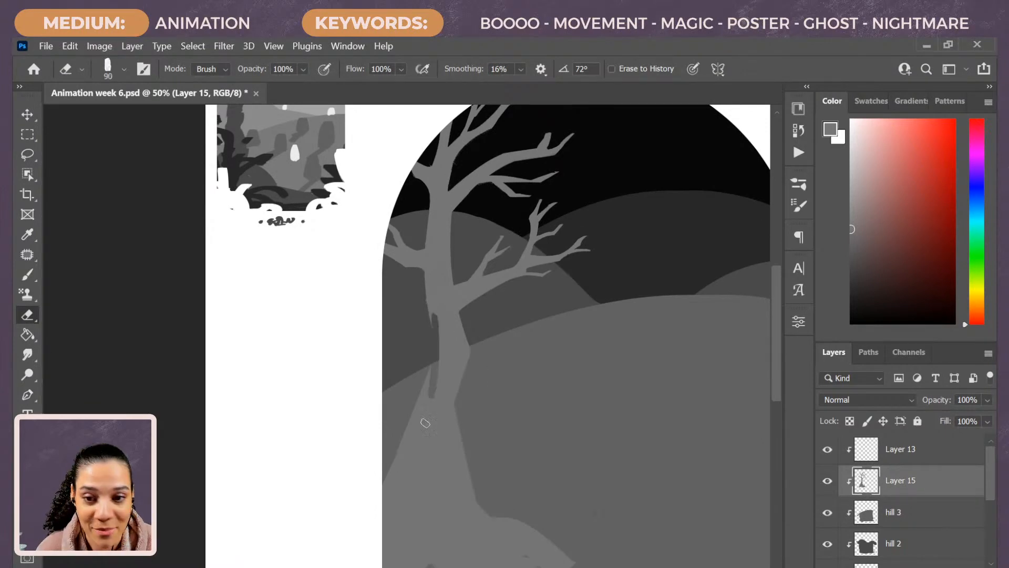
{"action": "key", "text": "bracketright"}
{"action": "key", "text": "ctrl+z"}
Fill out the trunk's left bend and widen its lower right side down to the roots with the Brush at size 50
{"action": "key", "text": "b"}
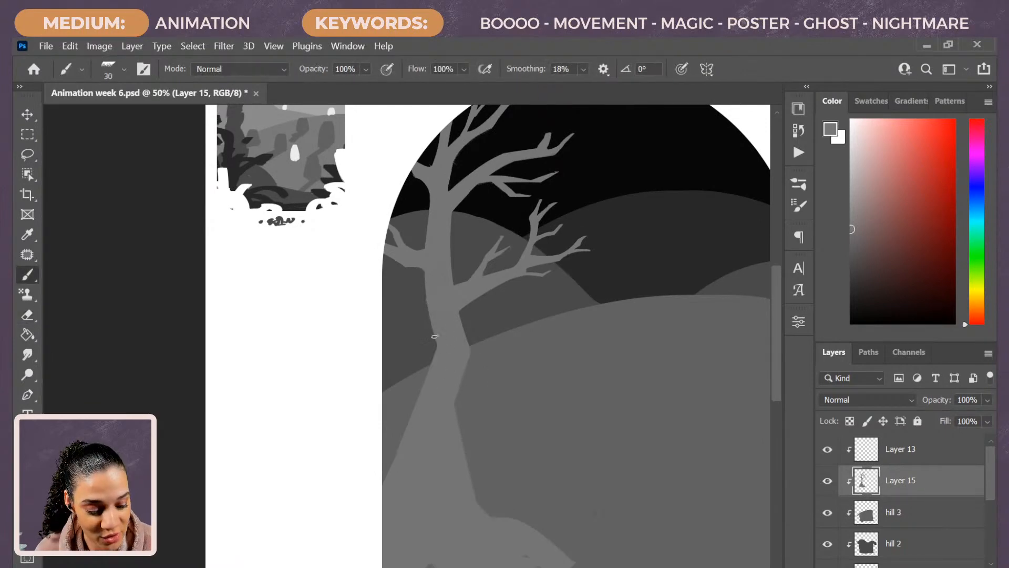
{"action": "key", "text": "bracketright"}
{"action": "key", "text": "bracketright"}
{"action": "left_click_drag", "start_coordinate": [435, 303], "coordinate": [428, 429]}
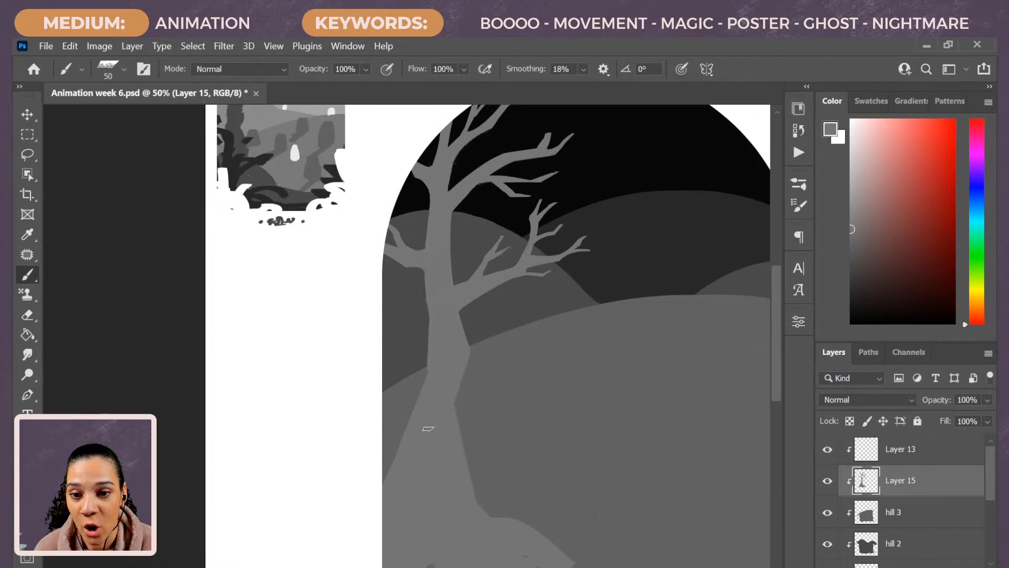
{"action": "key", "text": "ctrl+z"}
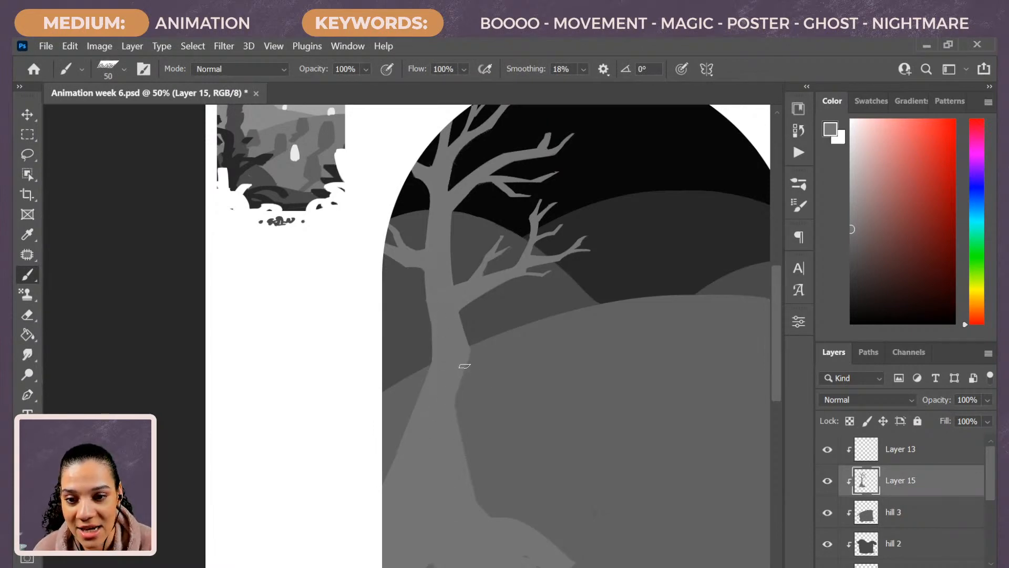
{"action": "left_click_drag", "start_coordinate": [465, 365], "coordinate": [462, 505]}
{"action": "mouse_move", "coordinate": [459, 445]}
{"action": "left_mouse_down"}
{"action": "mouse_move", "coordinate": [518, 530]}
{"action": "mouse_move", "coordinate": [496, 518]}
{"action": "left_mouse_up"}
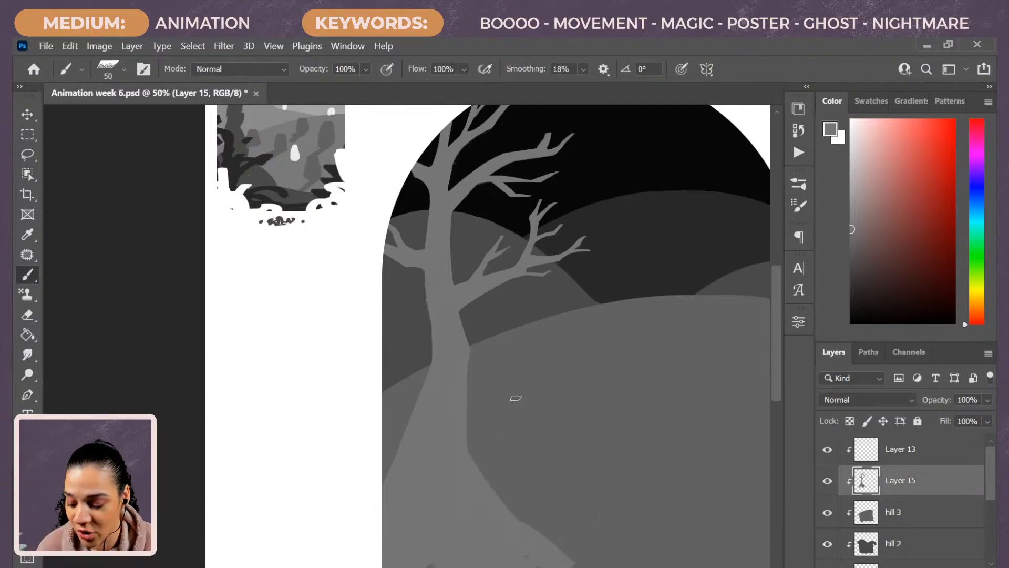
Paint a long root sloping down to the right from the trunk's base with the Brush at size 90
{"action": "key", "text": "bracketright"}
{"action": "key", "text": "bracketright"}
{"action": "key", "text": "bracketright"}
{"action": "left_click_drag", "start_coordinate": [481, 489], "coordinate": [599, 562]}
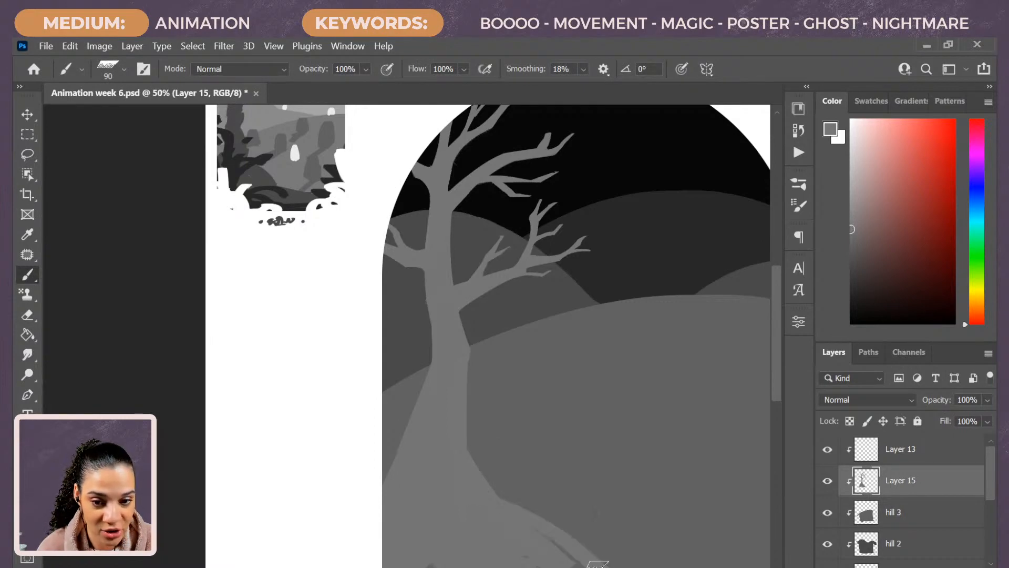
{"action": "key", "text": "bracketright"}
Carve the left side of the trunk's flared base narrower with the Eraser at size 90
{"action": "left_click_drag", "start_coordinate": [614, 497], "coordinate": [597, 405]}
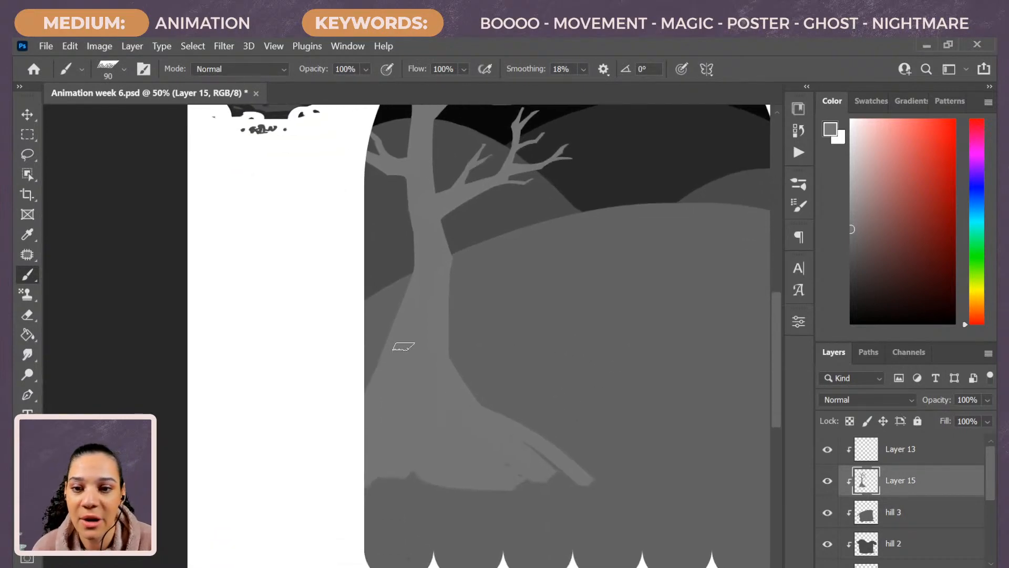
{"action": "key", "text": "e"}
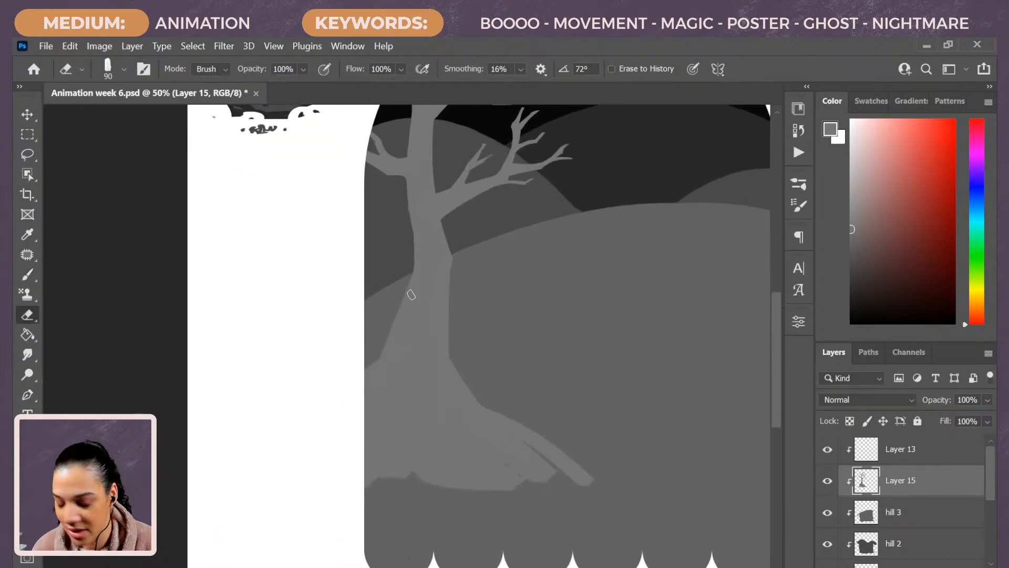
{"action": "mouse_move", "coordinate": [397, 319]}
{"action": "left_mouse_down"}
{"action": "mouse_move", "coordinate": [414, 260]}
{"action": "mouse_move", "coordinate": [407, 321]}
{"action": "left_mouse_up"}
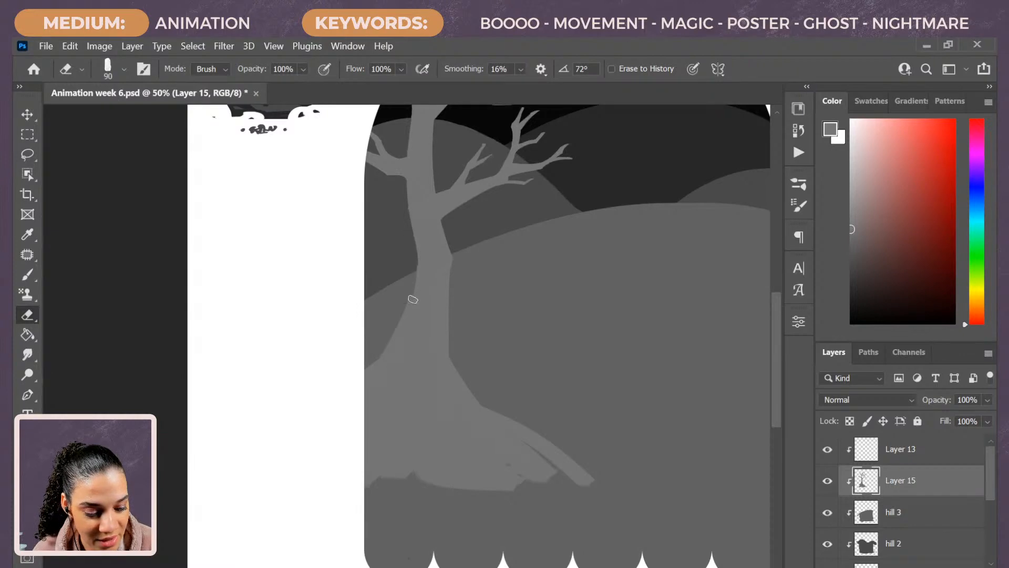
{"action": "left_click_drag", "start_coordinate": [414, 271], "coordinate": [385, 352]}
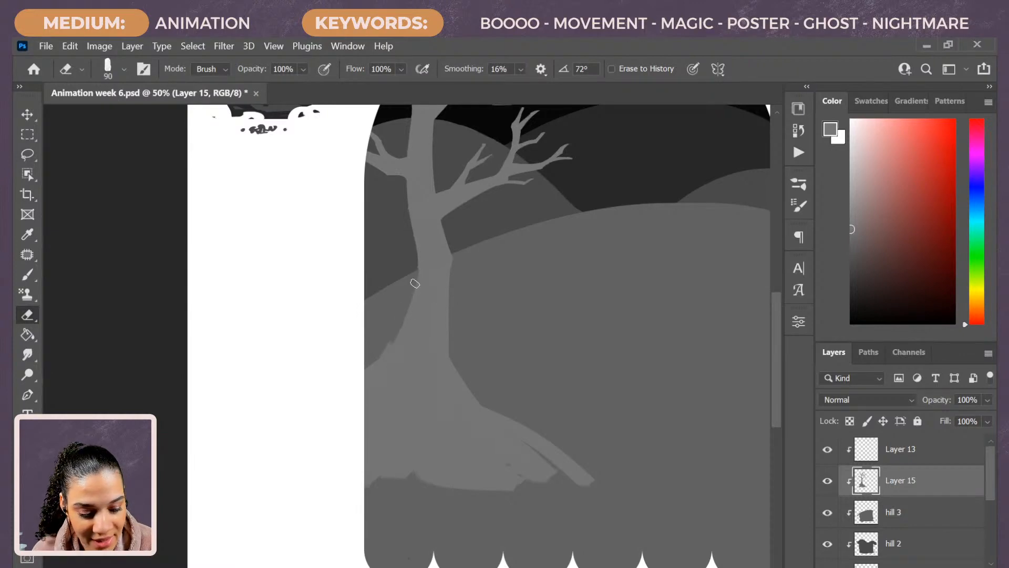
Fill in the trunk's left edge just below the lower left branch with the Brush reduced to size 35
{"action": "key", "text": "b"}
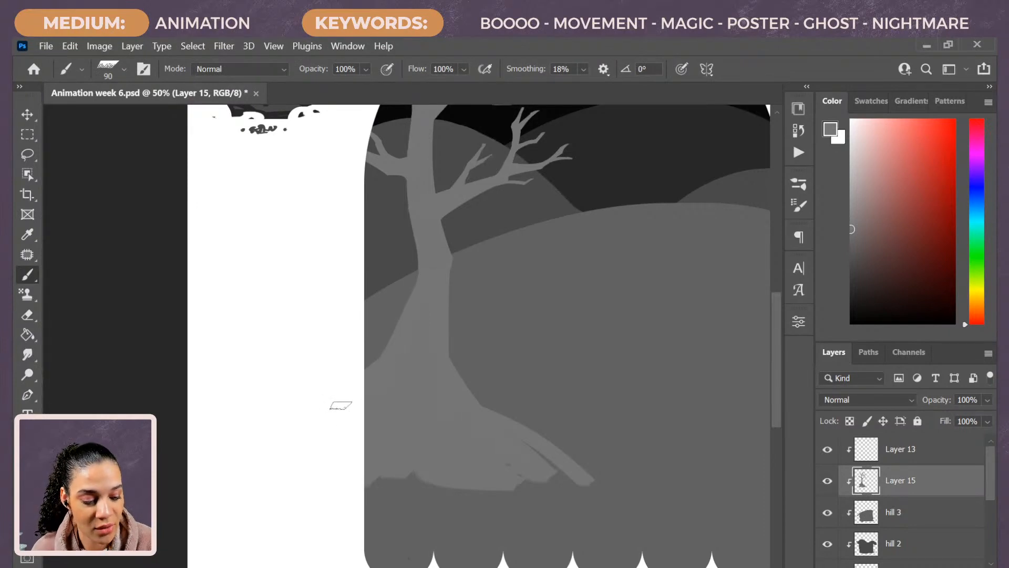
{"action": "left_click_drag", "start_coordinate": [619, 314], "coordinate": [582, 419]}
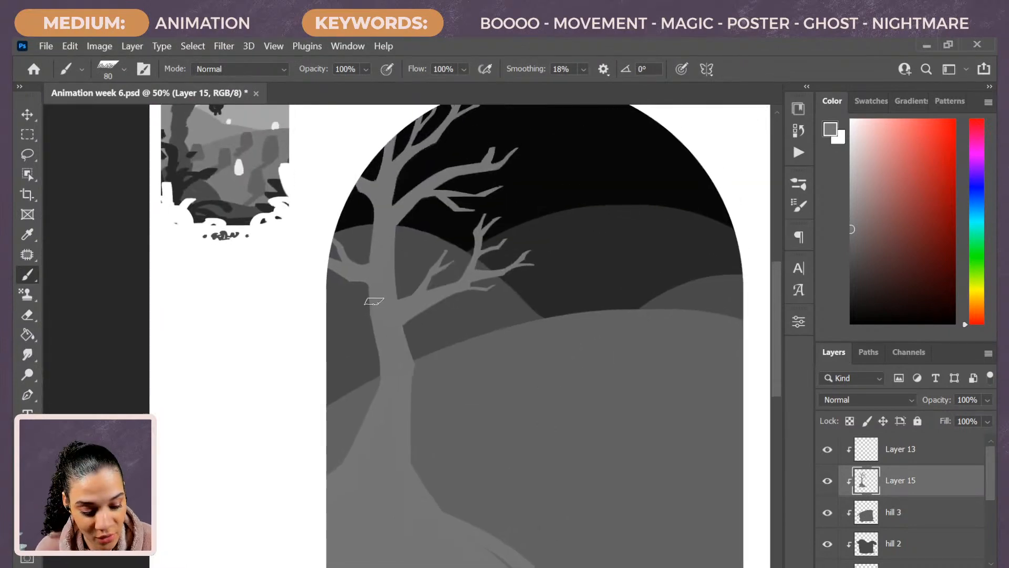
{"action": "key", "text": "bracketleft"}
{"action": "key", "text": "bracketleft"}
{"action": "key", "text": "bracketleft"}
{"action": "key", "text": "bracketleft"}
{"action": "key", "text": "bracketleft"}
{"action": "key", "text": "bracketleft"}
{"action": "key", "text": "bracketleft"}
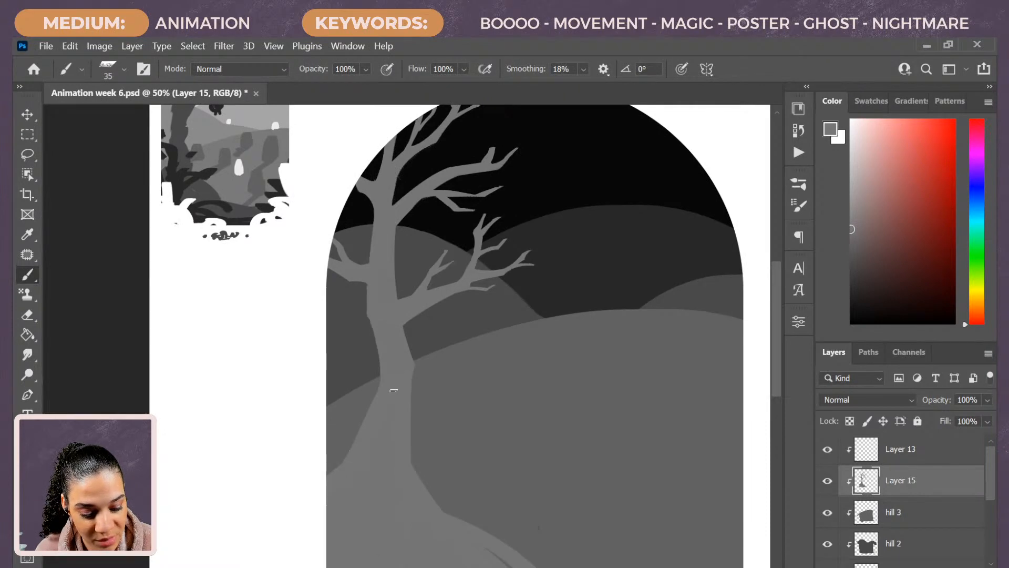
{"action": "key", "text": "e"}
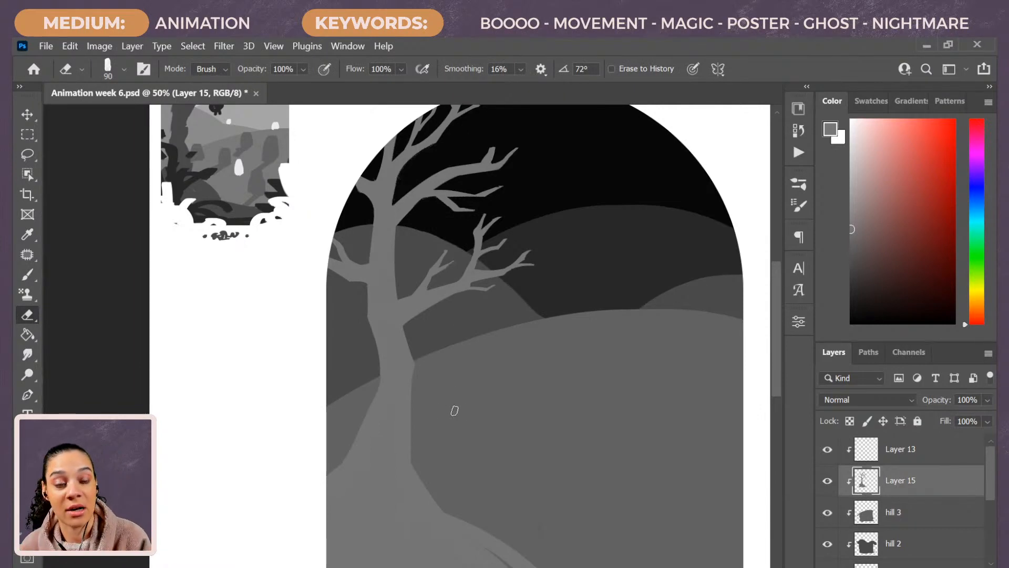
Extend the long middle branch further right across the dark sky with a thin forked twig, using the Brush at size 35
{"action": "mouse_move", "coordinate": [507, 491]}
{"action": "left_mouse_down"}
{"action": "mouse_move", "coordinate": [489, 410]}
{"action": "mouse_move", "coordinate": [484, 449]}
{"action": "left_mouse_up"}
{"action": "scroll", "coordinate": [491, 499], "scroll_direction": "down", "scroll_amount": 2}
{"action": "key", "text": "ctrl+minus"}
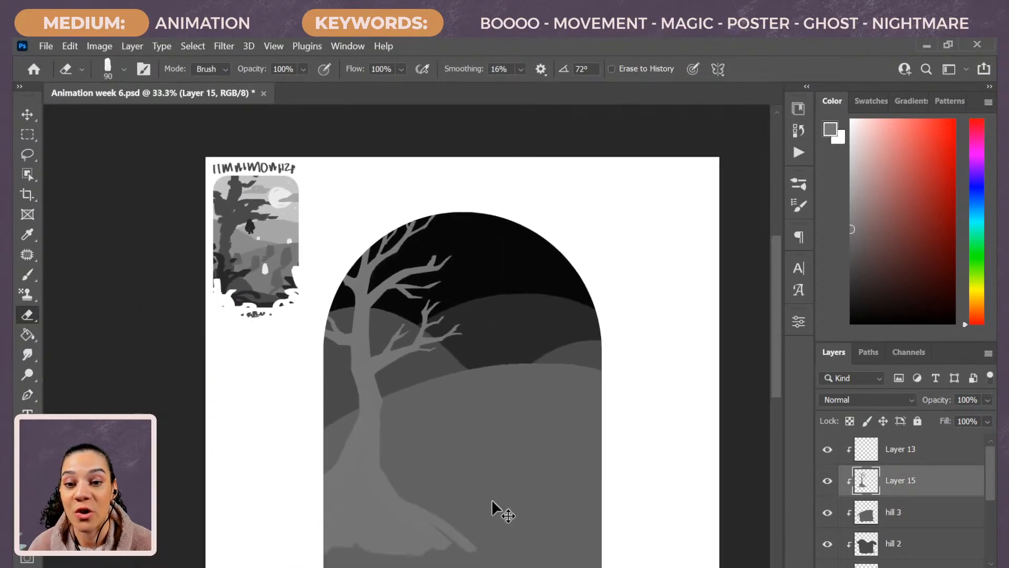
{"action": "key", "text": "ctrl+plus"}
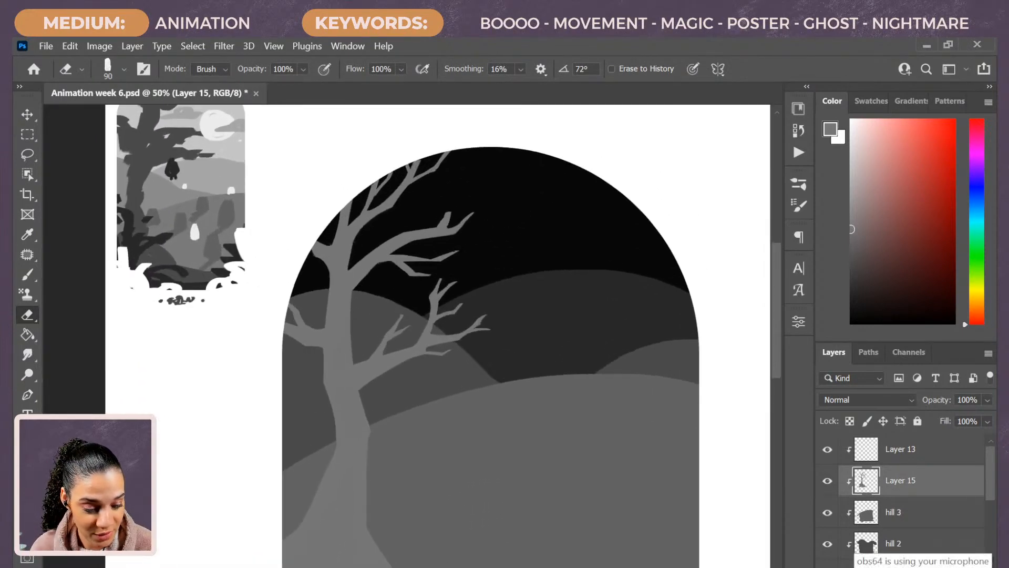
{"action": "key", "text": "b"}
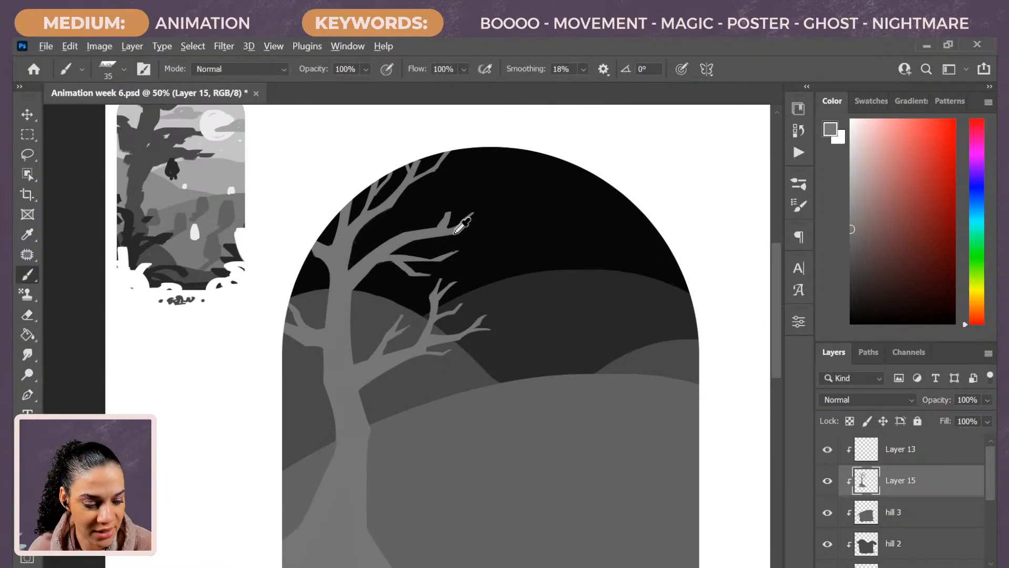
{"action": "mouse_move", "coordinate": [452, 232]}
{"action": "left_mouse_down"}
{"action": "mouse_move", "coordinate": [515, 237]}
{"action": "mouse_move", "coordinate": [492, 244]}
{"action": "mouse_move", "coordinate": [541, 253]}
{"action": "left_mouse_up"}
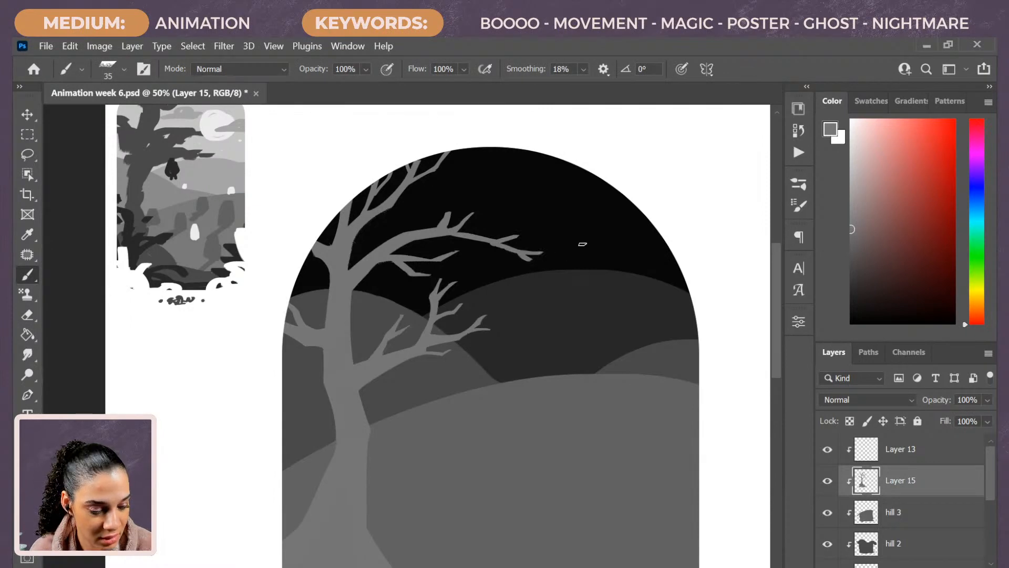
{"action": "key", "text": "e"}
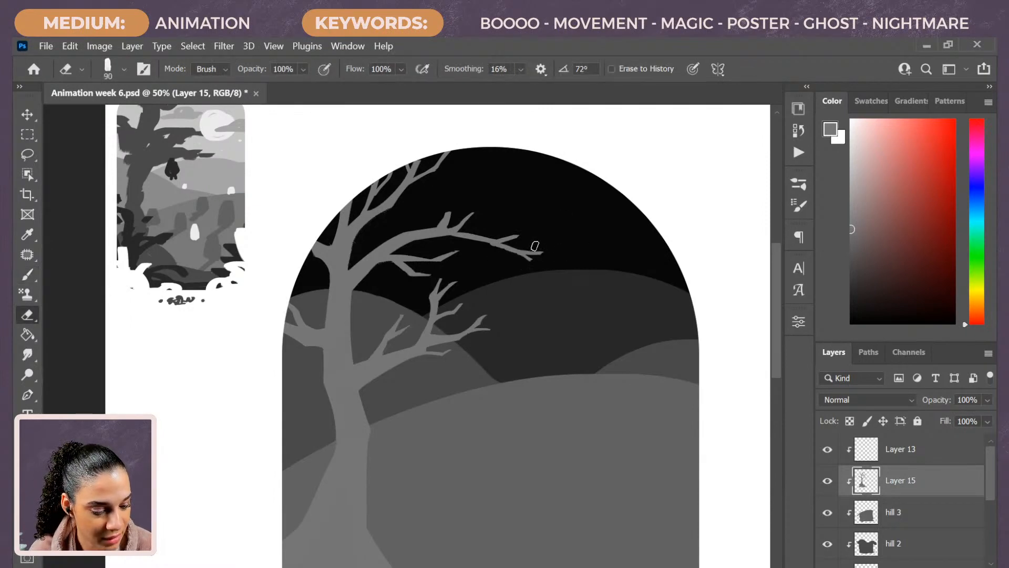
{"action": "key", "text": "b"}
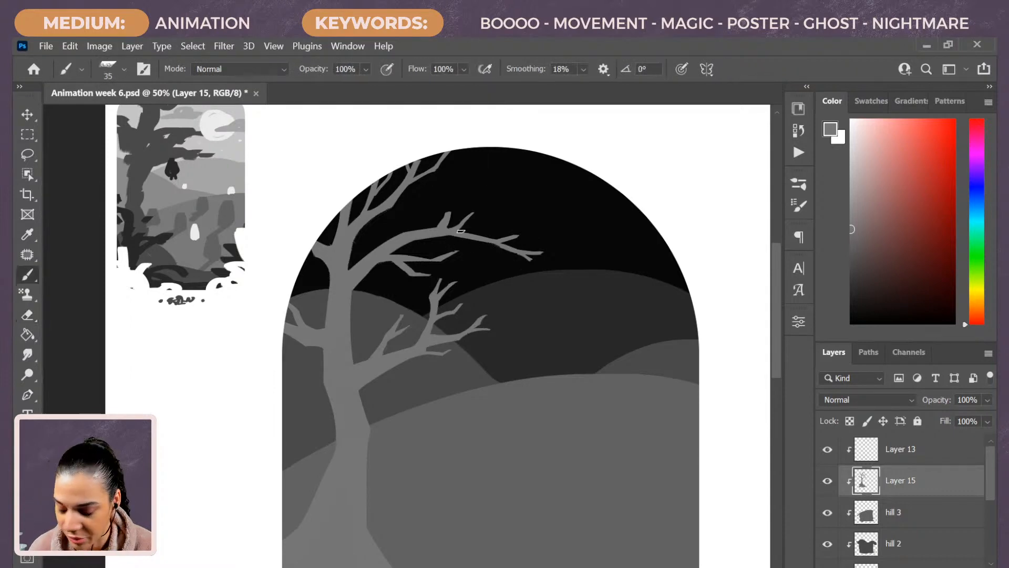
Erase the two short upright twigs from the top of the long middle branch with the Eraser at size 90
{"action": "left_click", "coordinate": [467, 235], "text": "alt"}
{"action": "mouse_move", "coordinate": [462, 236]}
{"action": "left_mouse_down"}
{"action": "mouse_move", "coordinate": [428, 240]}
{"action": "mouse_move", "coordinate": [458, 235]}
{"action": "left_mouse_up"}
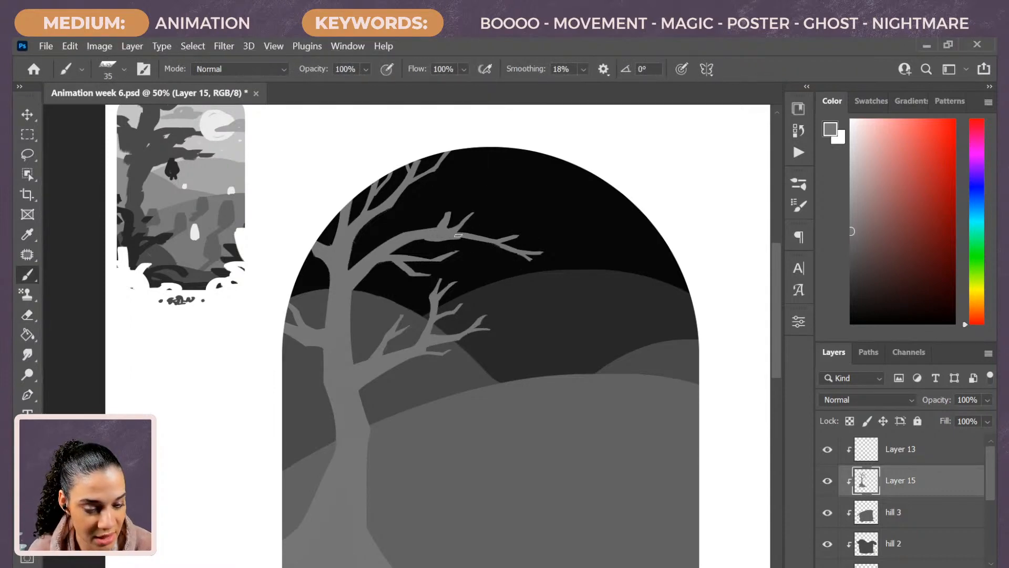
{"action": "key", "text": "e"}
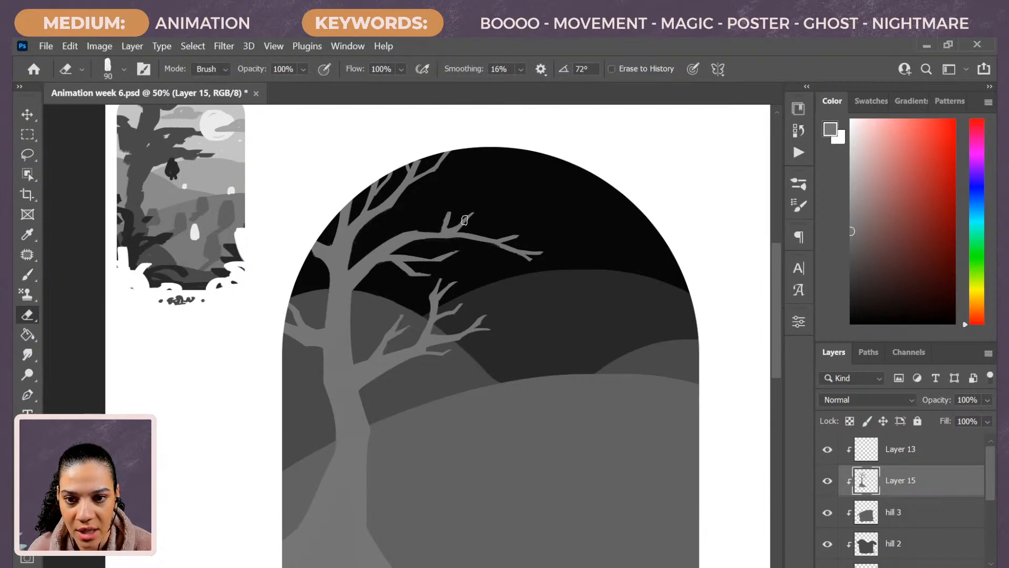
{"action": "mouse_move", "coordinate": [464, 220]}
{"action": "left_mouse_down"}
{"action": "mouse_move", "coordinate": [444, 227]}
{"action": "mouse_move", "coordinate": [468, 207]}
{"action": "mouse_move", "coordinate": [480, 216]}
{"action": "left_mouse_up"}
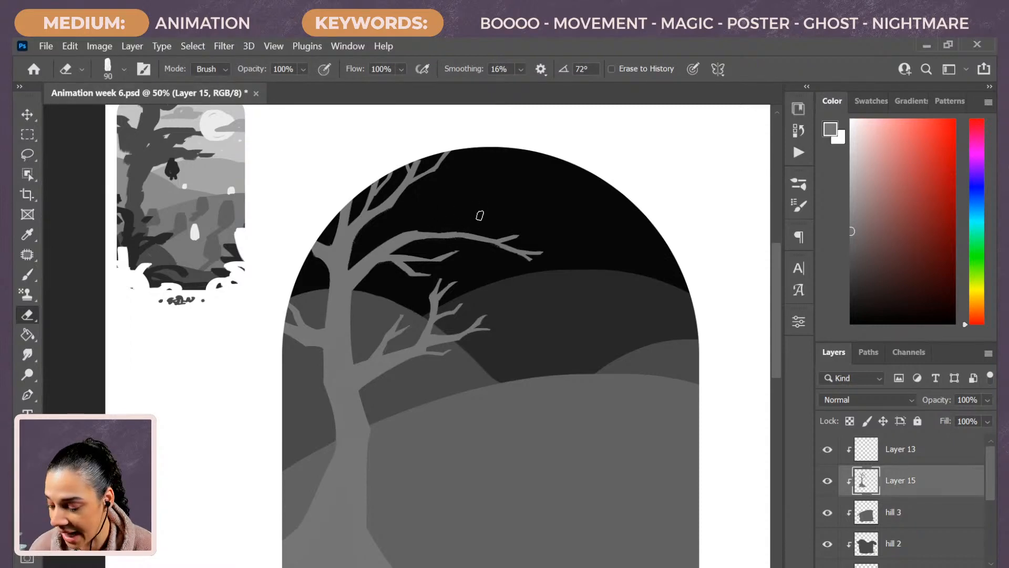
Paint a forked twig rising to the right from the long middle branch with the Brush at size 35, trimming it with the Eraser
{"action": "key", "text": "b"}
{"action": "left_click", "coordinate": [436, 230], "text": "alt"}
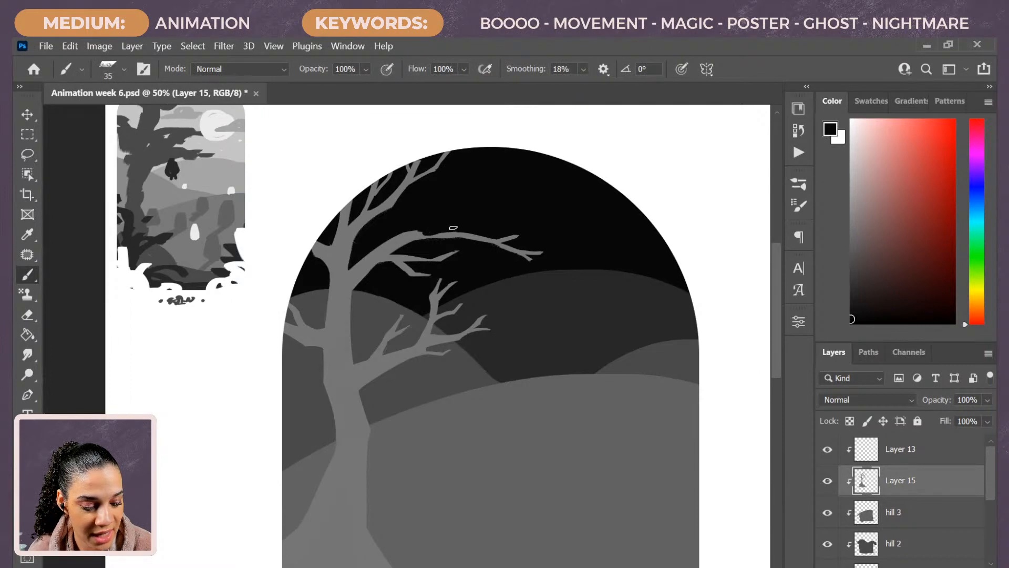
{"action": "left_click", "coordinate": [429, 227], "text": "alt"}
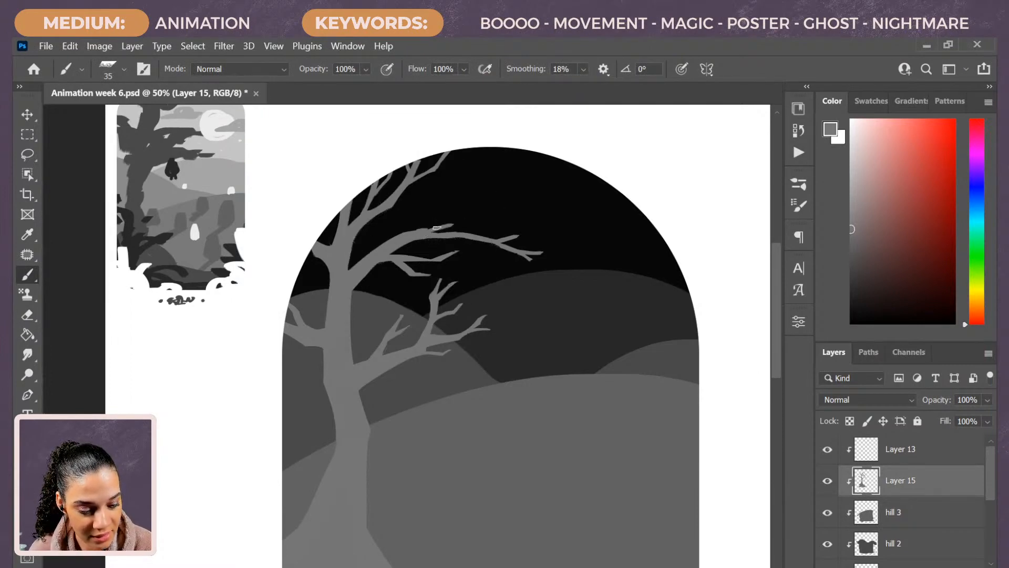
{"action": "left_click_drag", "start_coordinate": [436, 228], "coordinate": [444, 232]}
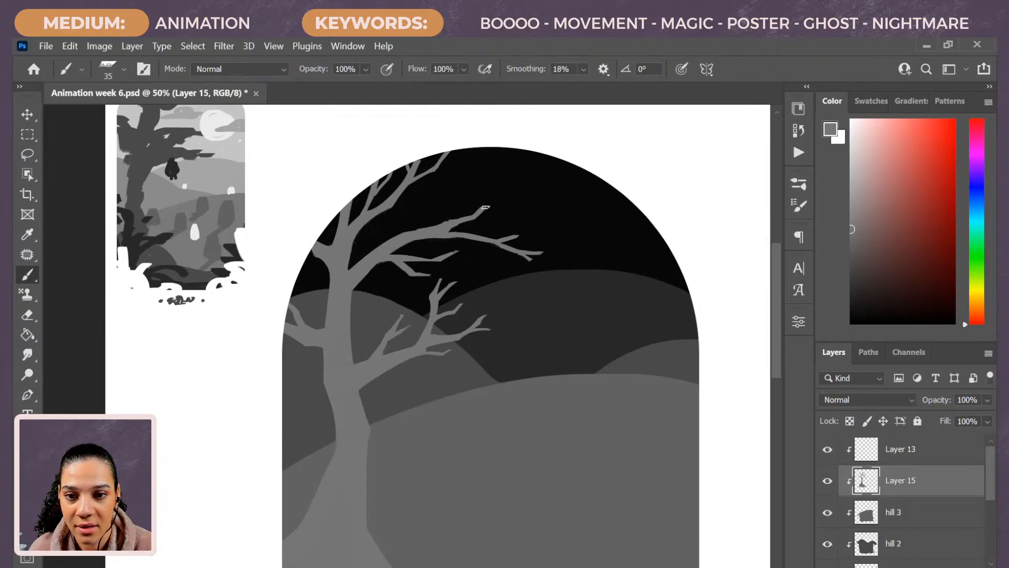
{"action": "key", "text": "e"}
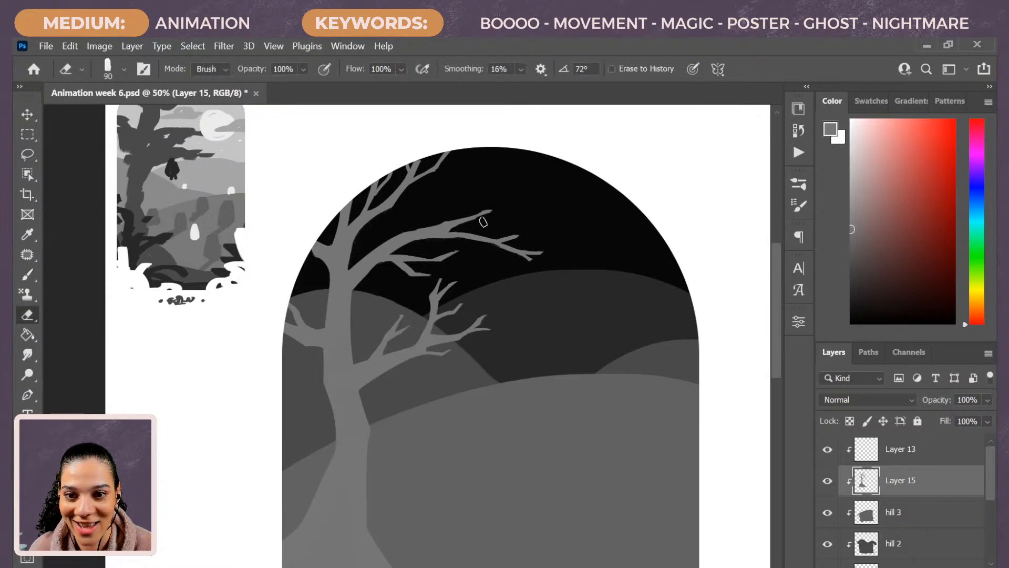
{"action": "key", "text": "b"}
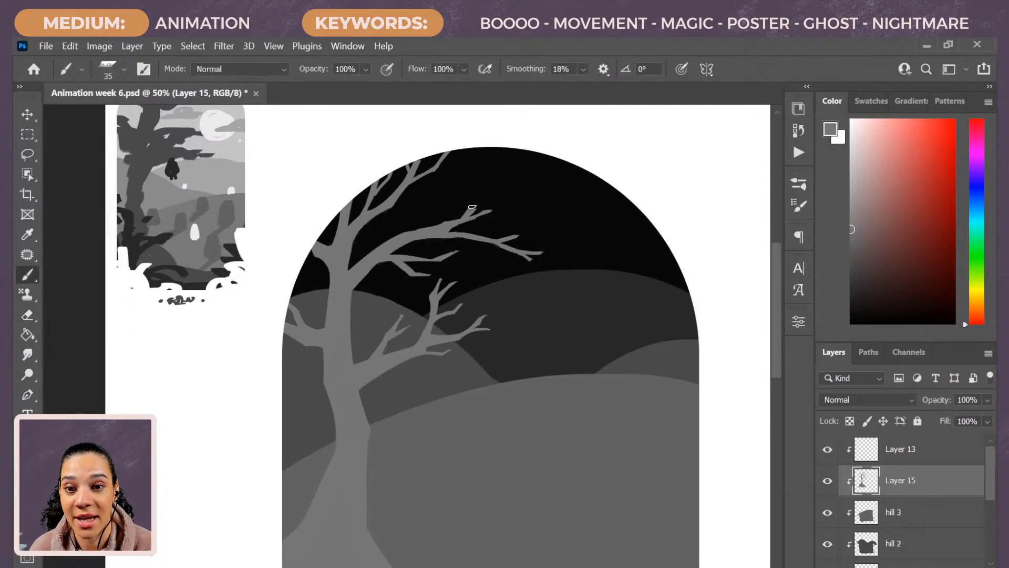
{"action": "key", "text": "e"}
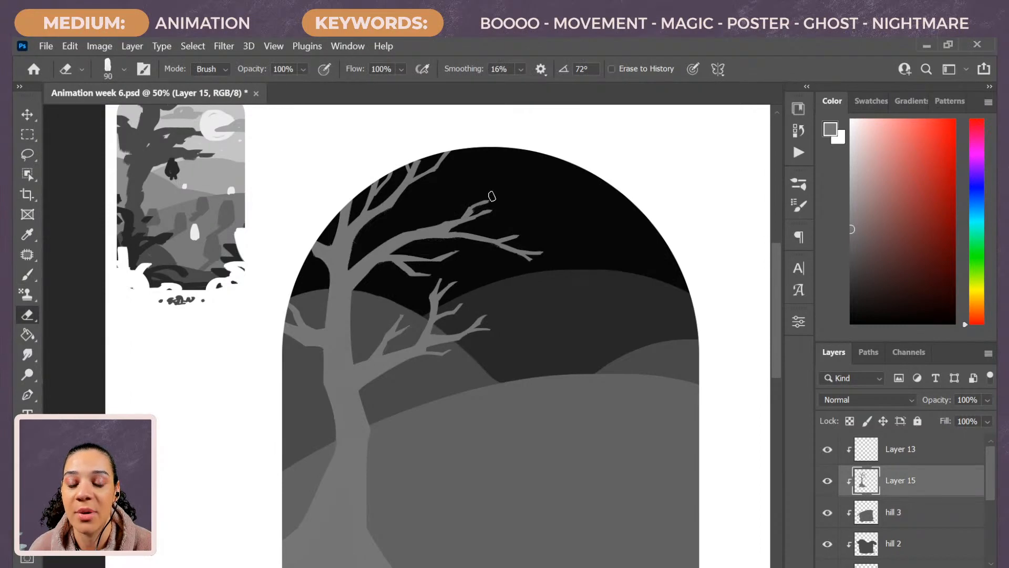
{"action": "key", "text": "b"}
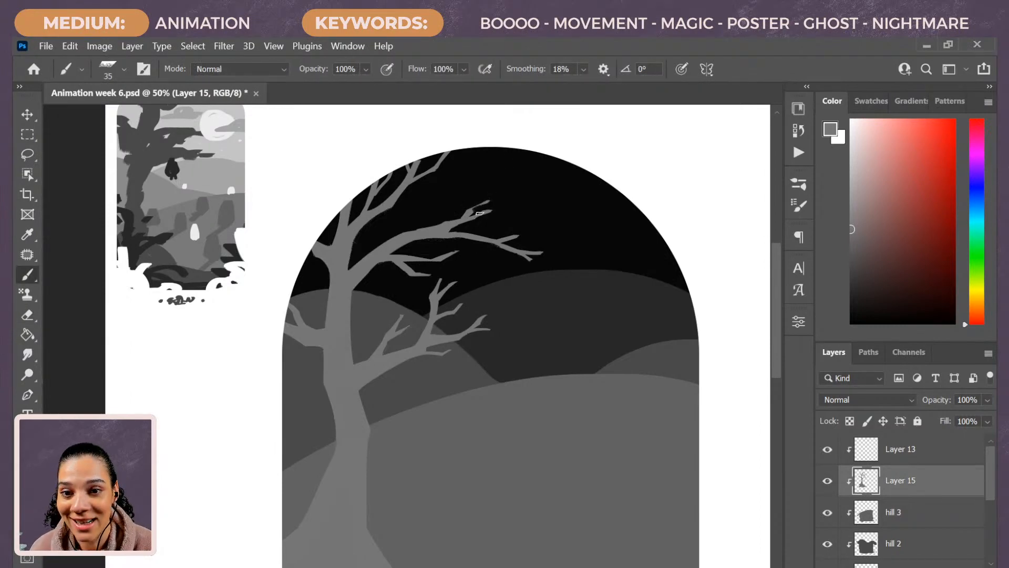
Add fine tips to the middle branch's upper fork and to the small twigs beneath it with the Brush at size 20
{"action": "key", "text": "bracketleft"}
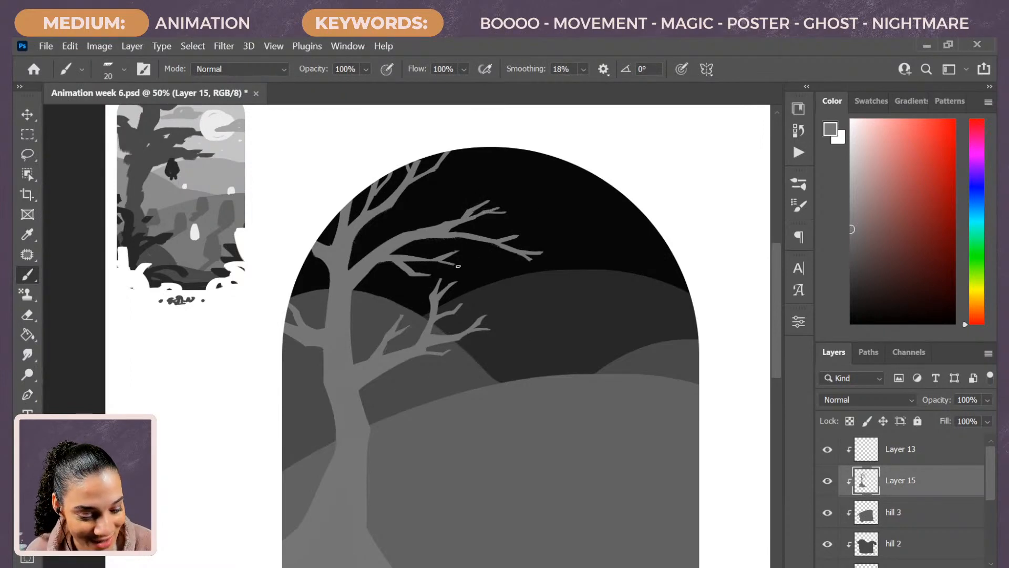
{"action": "key", "text": "e"}
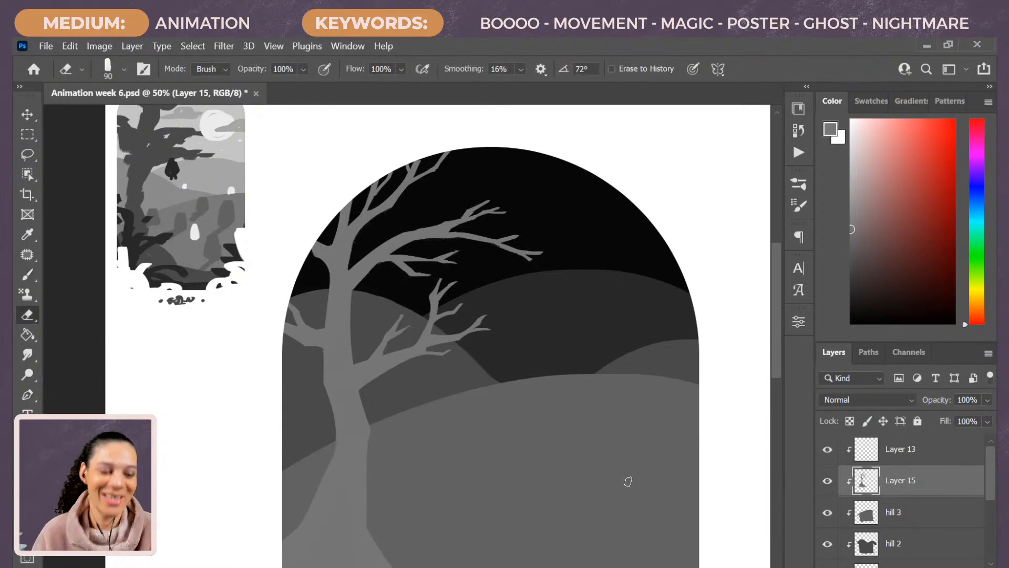
{"action": "scroll", "coordinate": [597, 243], "scroll_direction": "down", "scroll_amount": 2}
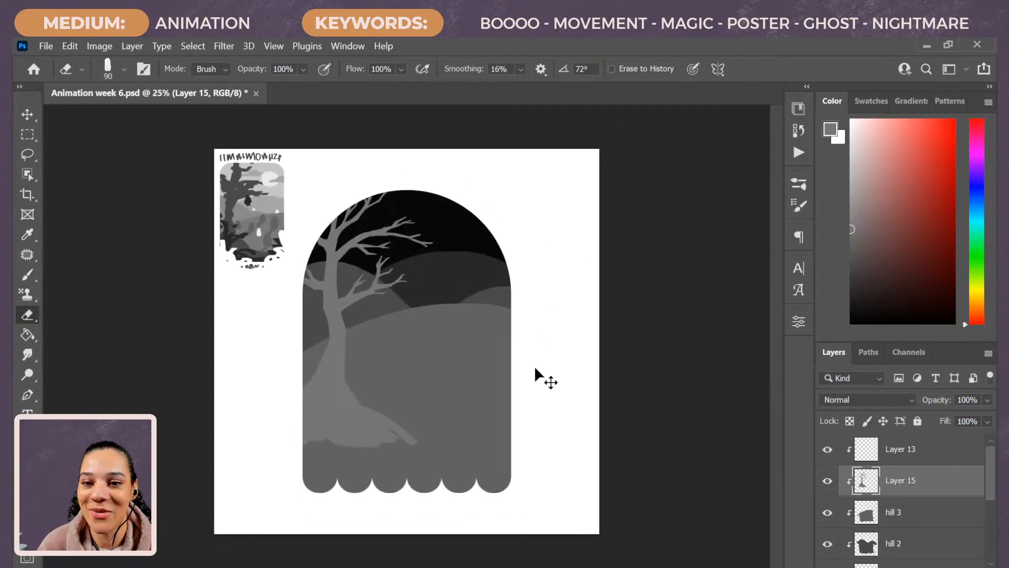
{"action": "scroll", "coordinate": [528, 395], "scroll_direction": "up", "scroll_amount": 1}
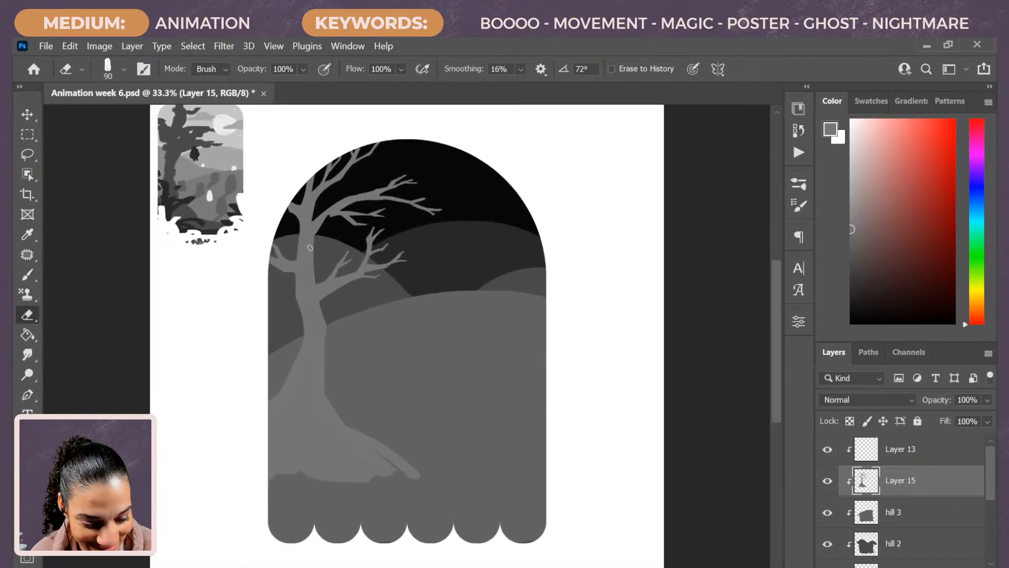
Touch up the trunk's edge below the lower branches in the tree's gray, using the Brush at size 20 and the Eraser
{"action": "key", "text": "b"}
{"action": "left_click", "coordinate": [327, 213], "text": "alt"}
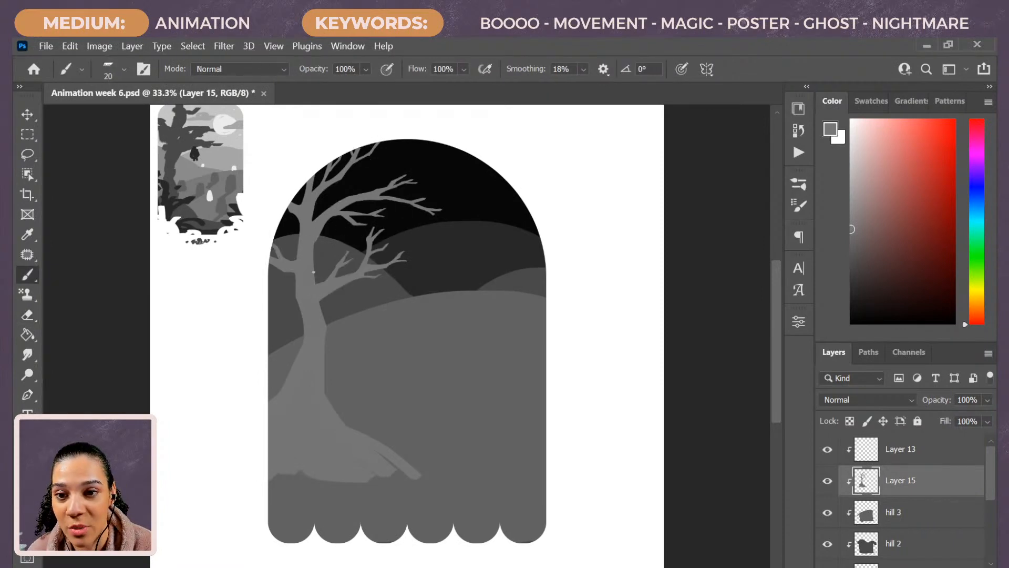
{"action": "left_click_drag", "start_coordinate": [392, 390], "coordinate": [399, 356]}
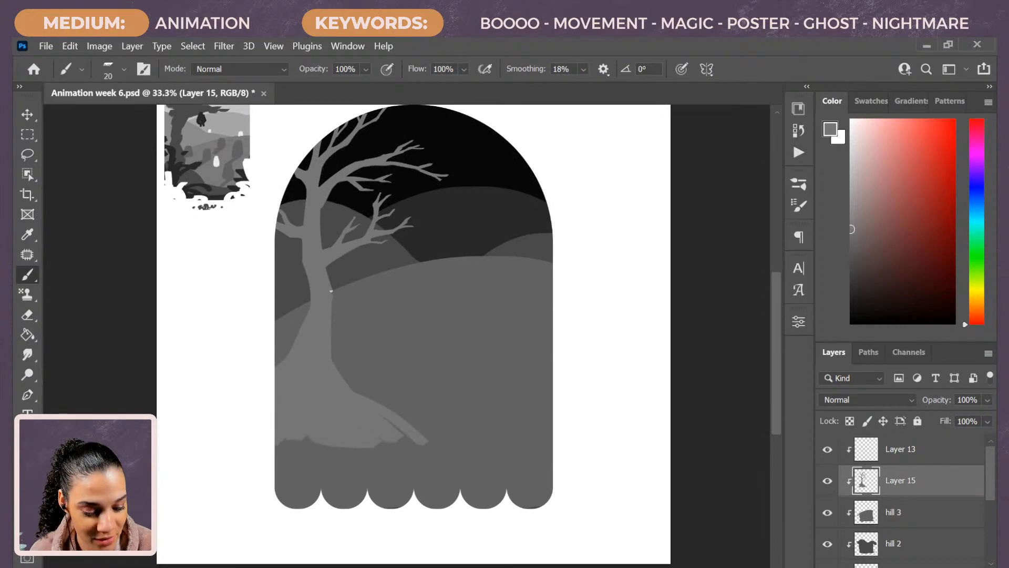
{"action": "key", "text": "e"}
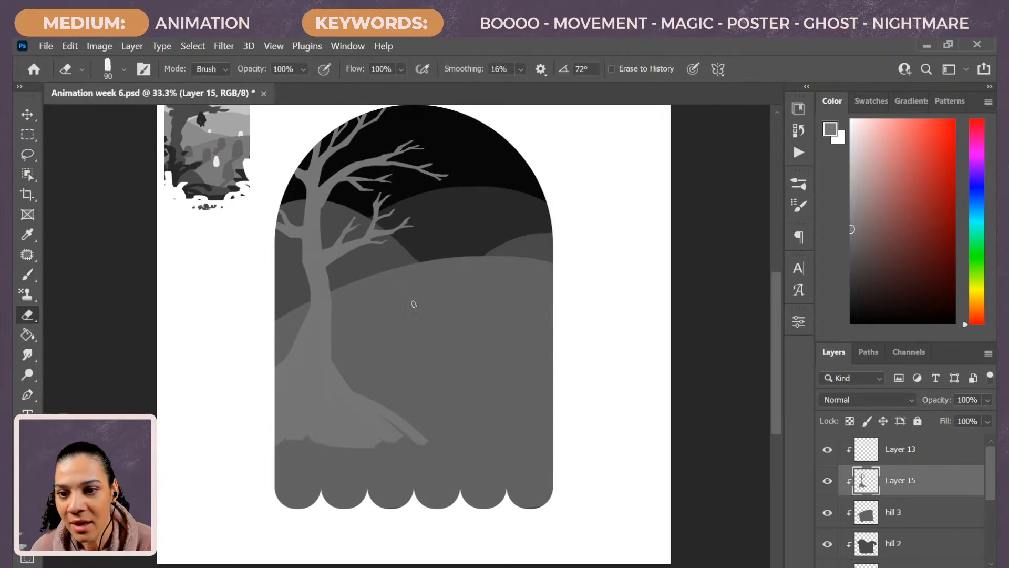
{"action": "key", "text": "b"}
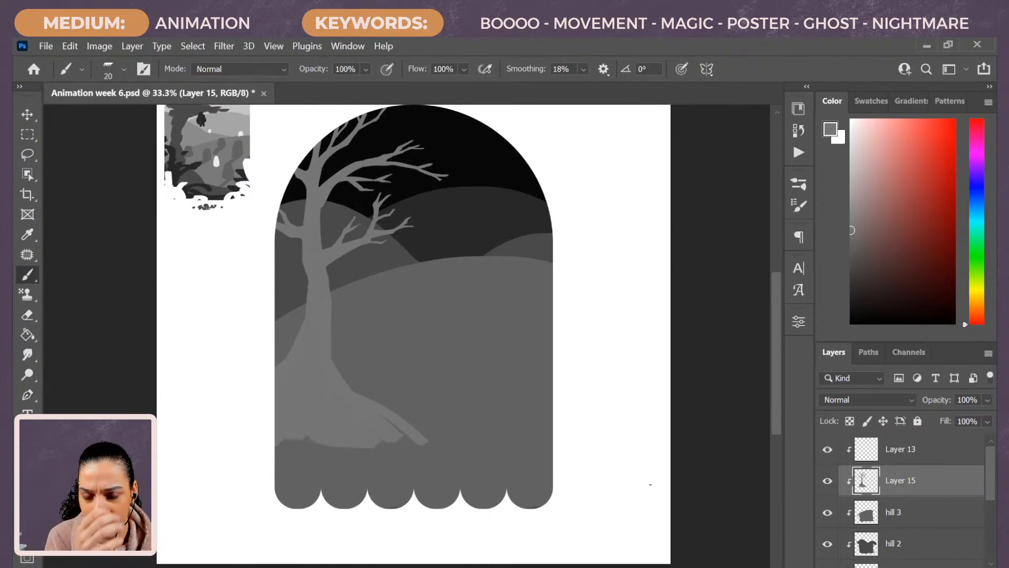
Paint the ground from the tree's base down to the poster's right edge and fill the scalloped bottom with the Brush at size 200
{"action": "key", "text": "bracketright"}
{"action": "key", "text": "bracketright"}
{"action": "key", "text": "bracketright"}
{"action": "key", "text": "bracketright"}
{"action": "key", "text": "bracketright"}
{"action": "key", "text": "bracketright"}
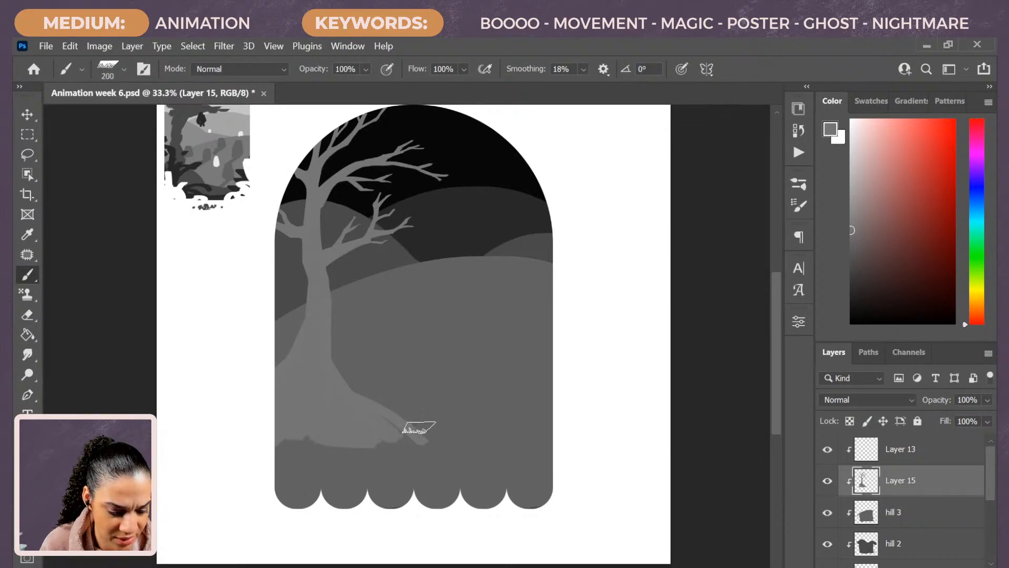
{"action": "mouse_move", "coordinate": [365, 415]}
{"action": "left_mouse_down"}
{"action": "mouse_move", "coordinate": [583, 472]}
{"action": "mouse_move", "coordinate": [369, 436]}
{"action": "mouse_move", "coordinate": [578, 485]}
{"action": "mouse_move", "coordinate": [317, 473]}
{"action": "mouse_move", "coordinate": [289, 502]}
{"action": "mouse_move", "coordinate": [371, 497]}
{"action": "mouse_move", "coordinate": [304, 496]}
{"action": "mouse_move", "coordinate": [303, 478]}
{"action": "mouse_move", "coordinate": [366, 435]}
{"action": "mouse_move", "coordinate": [335, 423]}
{"action": "mouse_move", "coordinate": [272, 454]}
{"action": "mouse_move", "coordinate": [297, 494]}
{"action": "mouse_move", "coordinate": [331, 510]}
{"action": "mouse_move", "coordinate": [485, 493]}
{"action": "mouse_move", "coordinate": [524, 506]}
{"action": "mouse_move", "coordinate": [530, 497]}
{"action": "mouse_move", "coordinate": [418, 467]}
{"action": "mouse_move", "coordinate": [314, 485]}
{"action": "mouse_move", "coordinate": [274, 509]}
{"action": "mouse_move", "coordinate": [336, 442]}
{"action": "mouse_move", "coordinate": [334, 383]}
{"action": "mouse_move", "coordinate": [554, 447]}
{"action": "mouse_move", "coordinate": [389, 429]}
{"action": "mouse_move", "coordinate": [318, 382]}
{"action": "mouse_move", "coordinate": [433, 445]}
{"action": "mouse_move", "coordinate": [386, 418]}
{"action": "mouse_move", "coordinate": [371, 423]}
{"action": "mouse_move", "coordinate": [595, 444]}
{"action": "mouse_move", "coordinate": [529, 451]}
{"action": "mouse_move", "coordinate": [579, 437]}
{"action": "mouse_move", "coordinate": [515, 456]}
{"action": "mouse_move", "coordinate": [555, 468]}
{"action": "mouse_move", "coordinate": [320, 428]}
{"action": "left_mouse_up"}
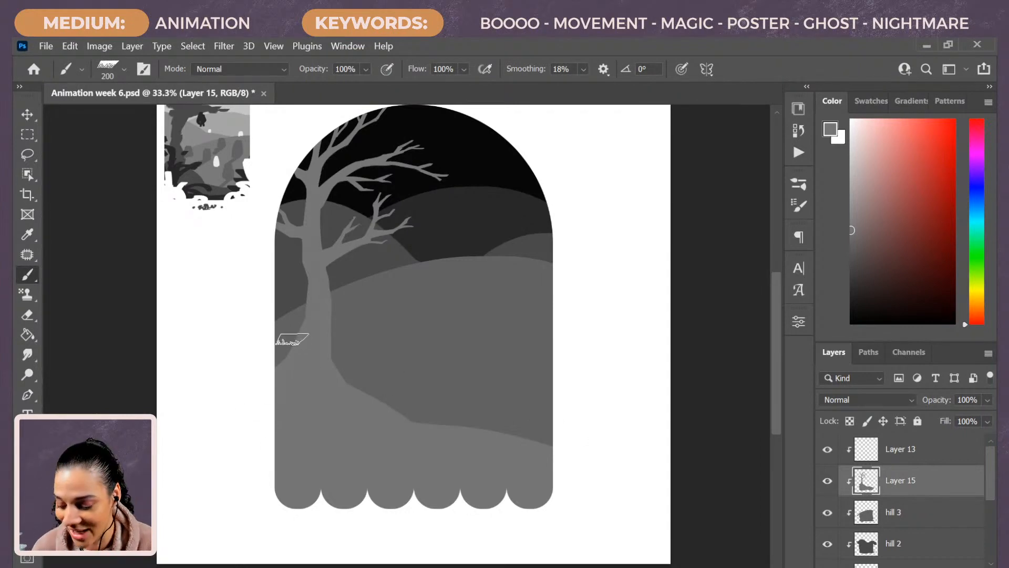
Smooth the ground slope between the trunk's left side and the poster's edge with the Brush at size 100
{"action": "key", "text": "bracketleft"}
{"action": "key", "text": "bracketleft"}
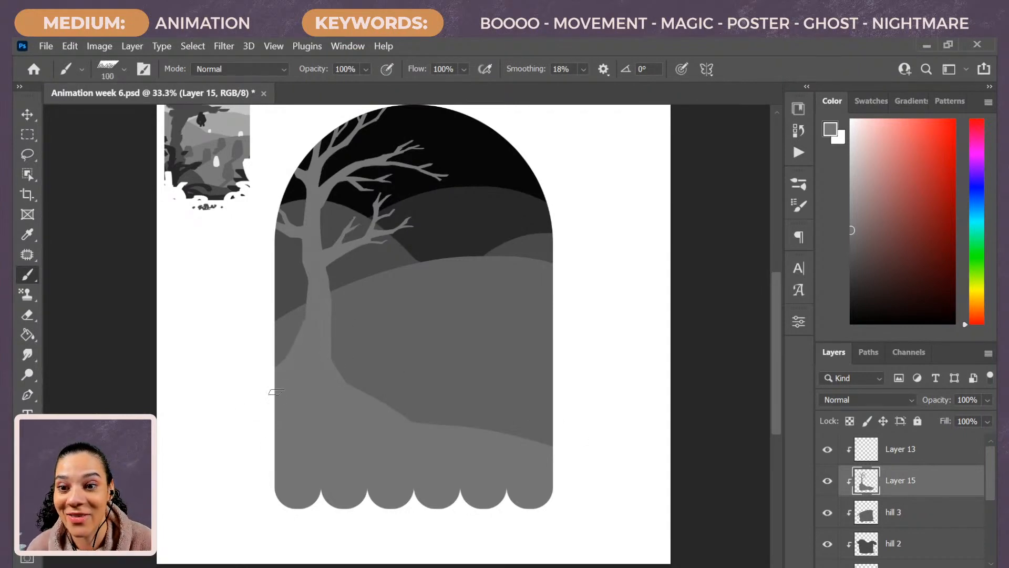
{"action": "left_click_drag", "start_coordinate": [319, 311], "coordinate": [304, 342]}
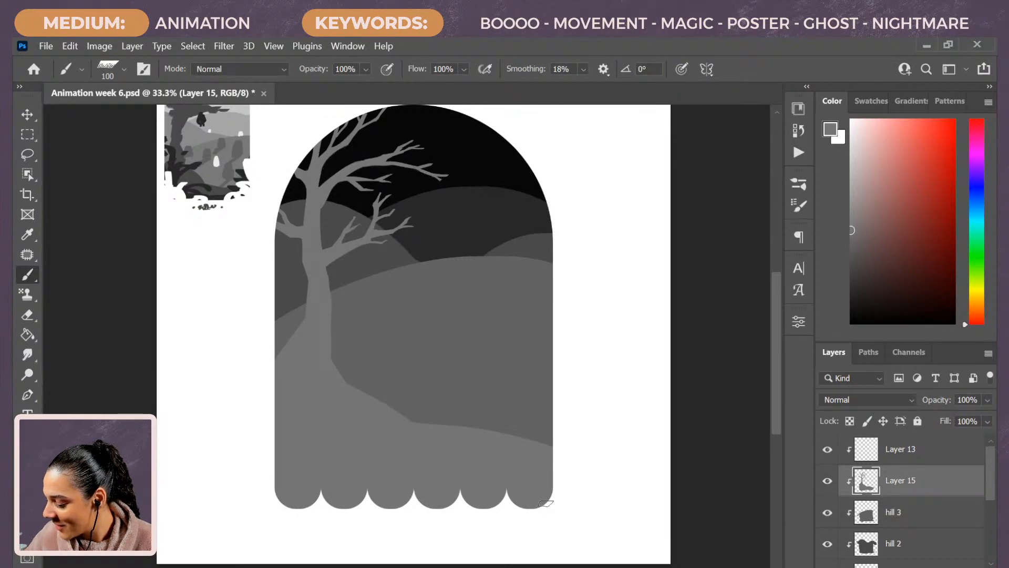
On a new layer above the tree, paint pointed foliage in the poster's lower right corner with a lighter gray sampled from the thumbnail
{"action": "scroll", "coordinate": [522, 342], "scroll_direction": "down", "scroll_amount": 2}
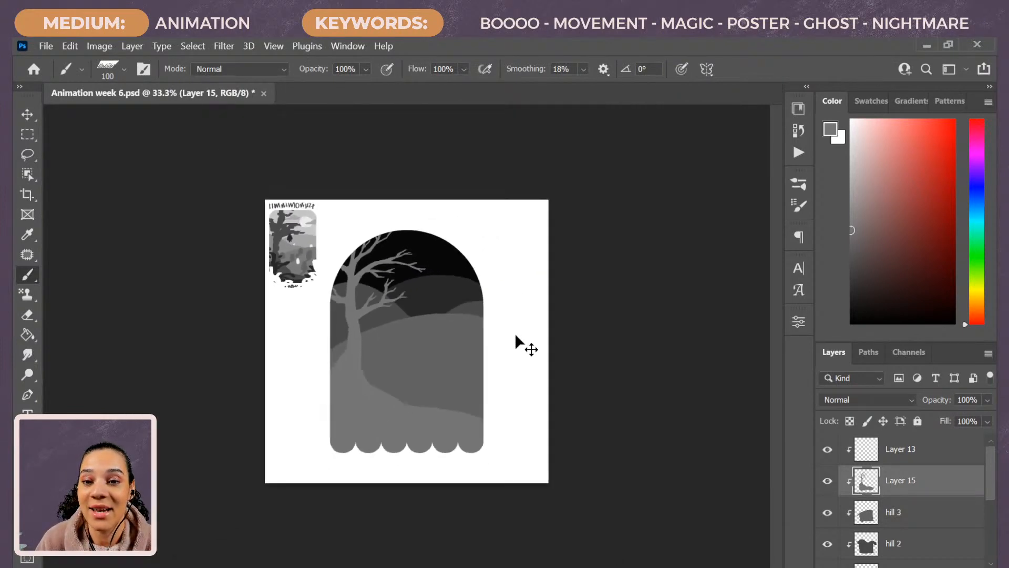
{"action": "scroll", "coordinate": [525, 356], "scroll_direction": "up", "scroll_amount": 2}
{"action": "left_click_drag", "start_coordinate": [475, 425], "coordinate": [473, 379]}
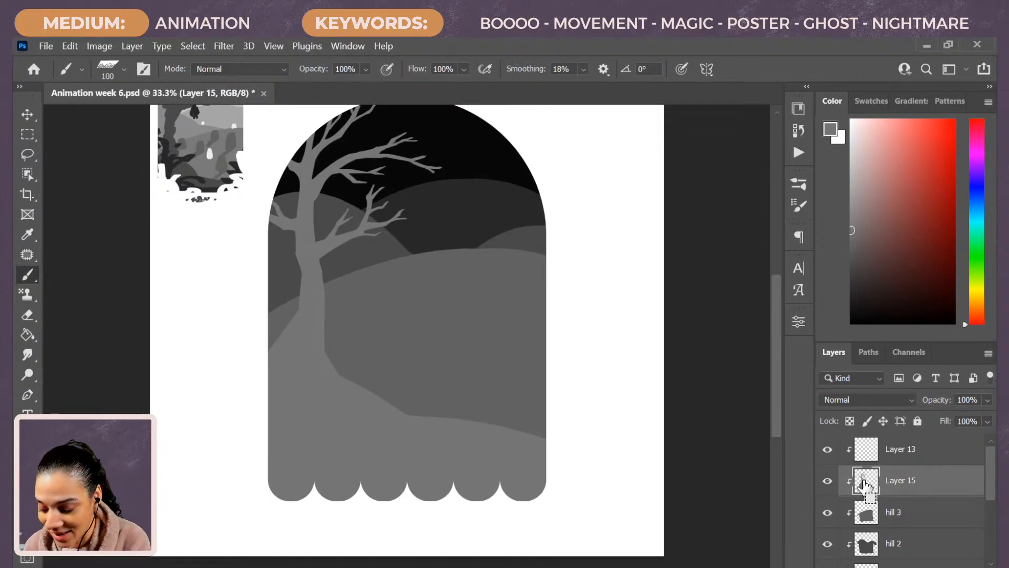
{"action": "key", "text": "ctrl+shift+alt+n"}
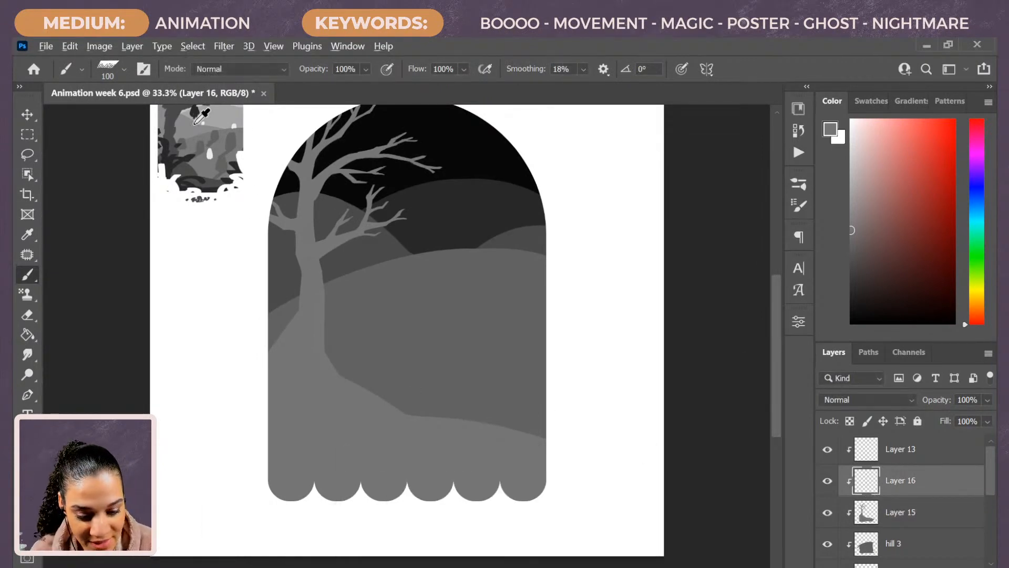
{"action": "left_click", "coordinate": [199, 118], "text": "alt"}
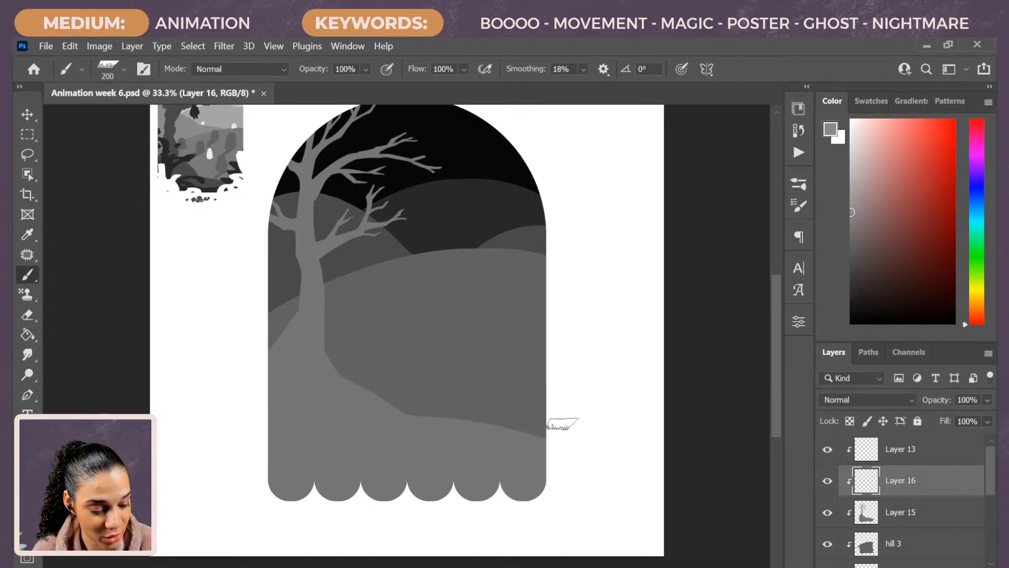
{"action": "mouse_move", "coordinate": [497, 397]}
{"action": "left_mouse_down"}
{"action": "mouse_move", "coordinate": [548, 469]}
{"action": "mouse_move", "coordinate": [470, 460]}
{"action": "mouse_move", "coordinate": [535, 491]}
{"action": "mouse_move", "coordinate": [441, 492]}
{"action": "mouse_move", "coordinate": [542, 447]}
{"action": "mouse_move", "coordinate": [566, 468]}
{"action": "mouse_move", "coordinate": [536, 451]}
{"action": "mouse_move", "coordinate": [529, 478]}
{"action": "mouse_move", "coordinate": [491, 457]}
{"action": "left_mouse_up"}
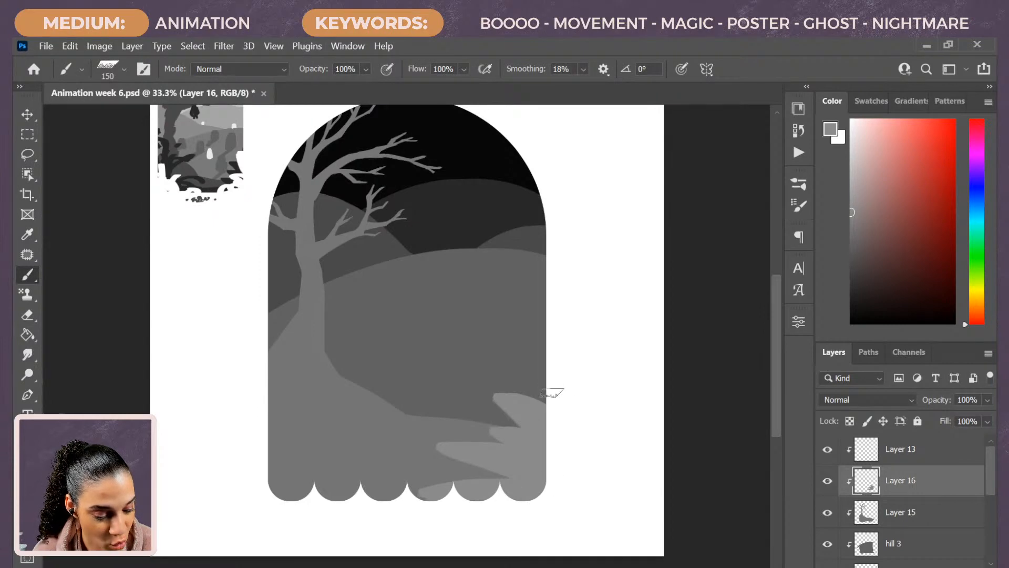
{"action": "left_click_drag", "start_coordinate": [242, 404], "coordinate": [262, 424]}
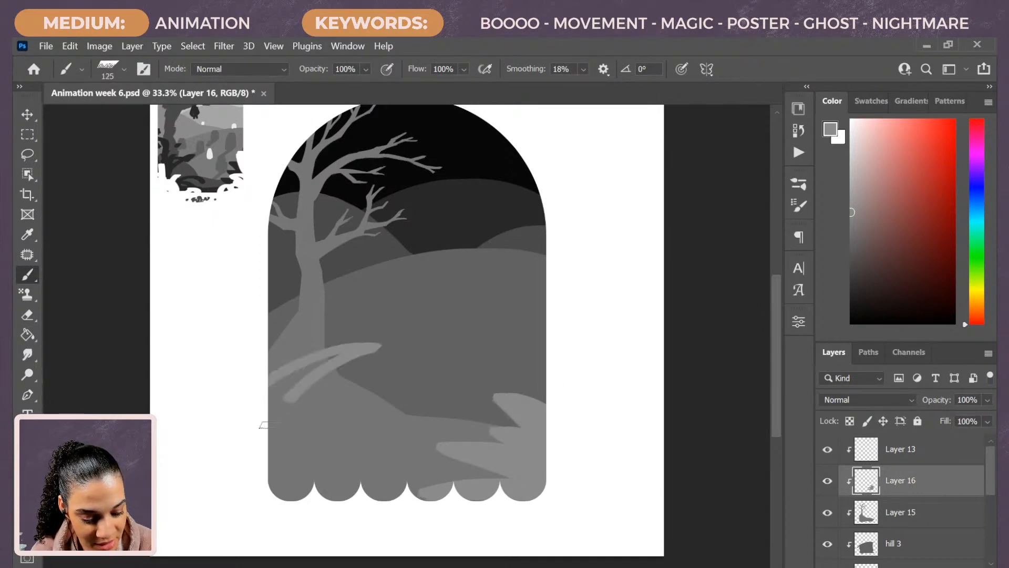
{"action": "key", "text": "ctrl+z"}
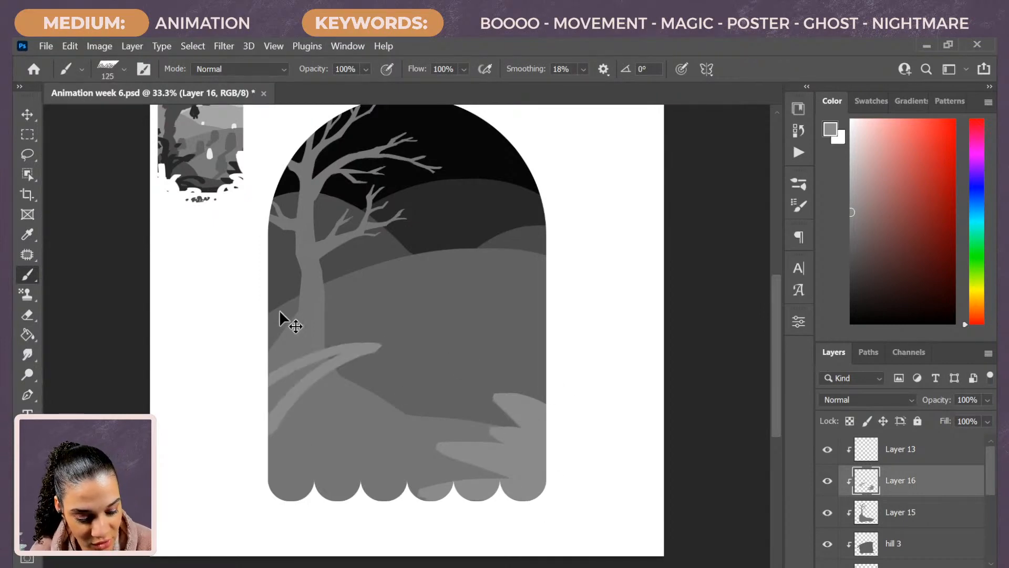
{"action": "key", "text": "ctrl+z"}
{"action": "left_click_drag", "start_coordinate": [264, 380], "coordinate": [288, 376]}
{"action": "key", "text": "ctrl+z"}
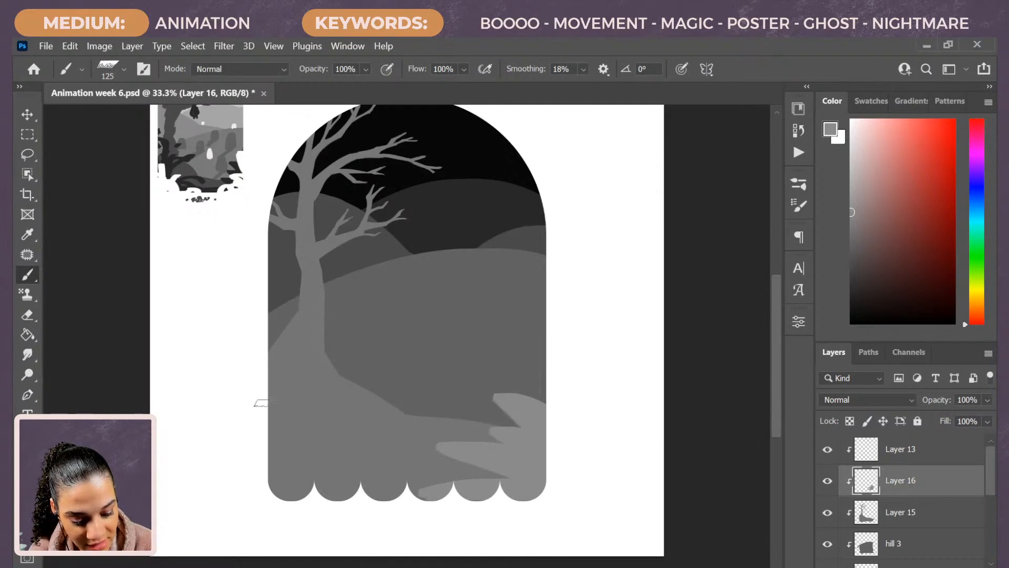
Paint a tall cluster of pointed leaves along the poster's lower left edge in front of the trunk with the Brush at size 125
{"action": "left_click_drag", "start_coordinate": [345, 309], "coordinate": [265, 415]}
{"action": "left_click_drag", "start_coordinate": [271, 355], "coordinate": [283, 306]}
{"action": "left_click_drag", "start_coordinate": [271, 382], "coordinate": [278, 354]}
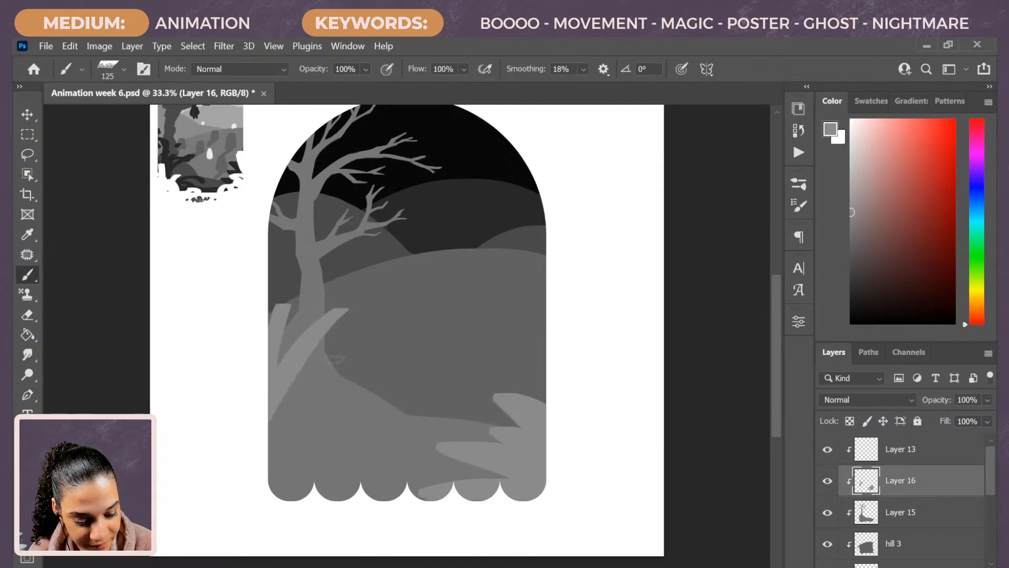
{"action": "left_click_drag", "start_coordinate": [334, 338], "coordinate": [274, 423]}
{"action": "left_click_drag", "start_coordinate": [371, 354], "coordinate": [310, 398]}
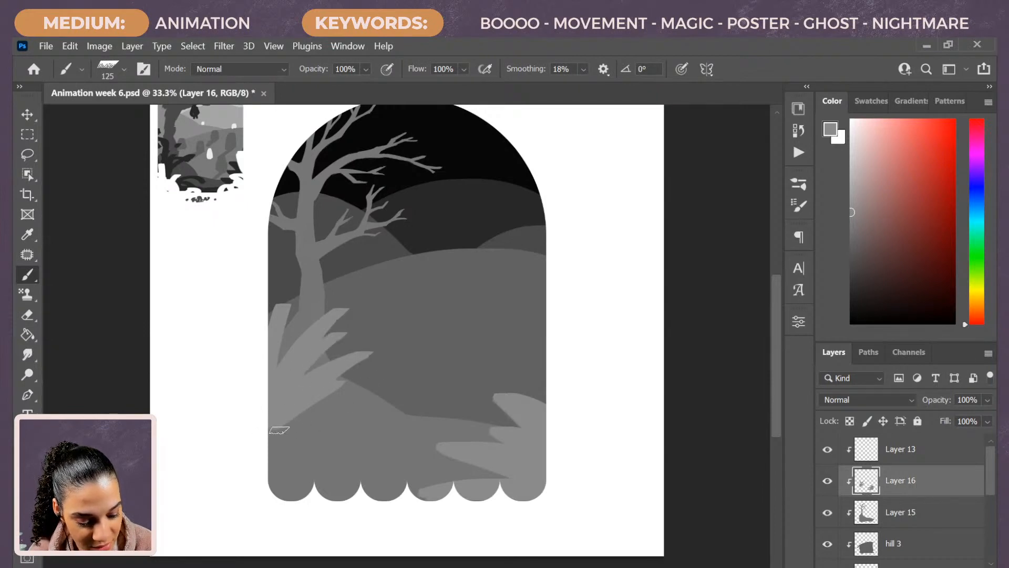
{"action": "mouse_move", "coordinate": [279, 430]}
{"action": "left_mouse_down"}
{"action": "mouse_move", "coordinate": [375, 412]}
{"action": "mouse_move", "coordinate": [273, 453]}
{"action": "left_mouse_up"}
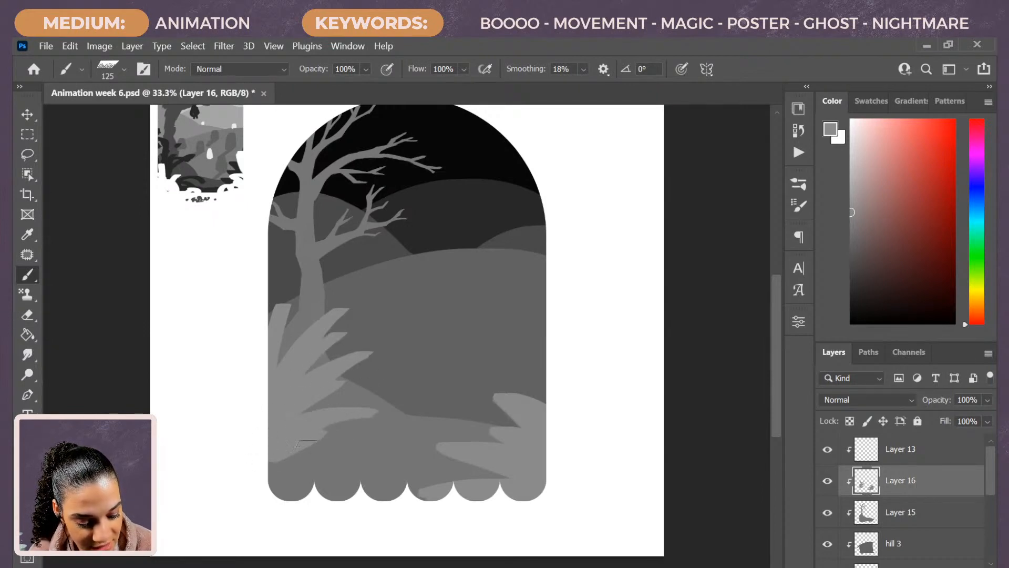
{"action": "mouse_move", "coordinate": [354, 437]}
{"action": "left_mouse_down"}
{"action": "mouse_move", "coordinate": [289, 455]}
{"action": "mouse_move", "coordinate": [317, 447]}
{"action": "mouse_move", "coordinate": [272, 481]}
{"action": "mouse_move", "coordinate": [314, 456]}
{"action": "mouse_move", "coordinate": [302, 518]}
{"action": "mouse_move", "coordinate": [286, 506]}
{"action": "left_mouse_up"}
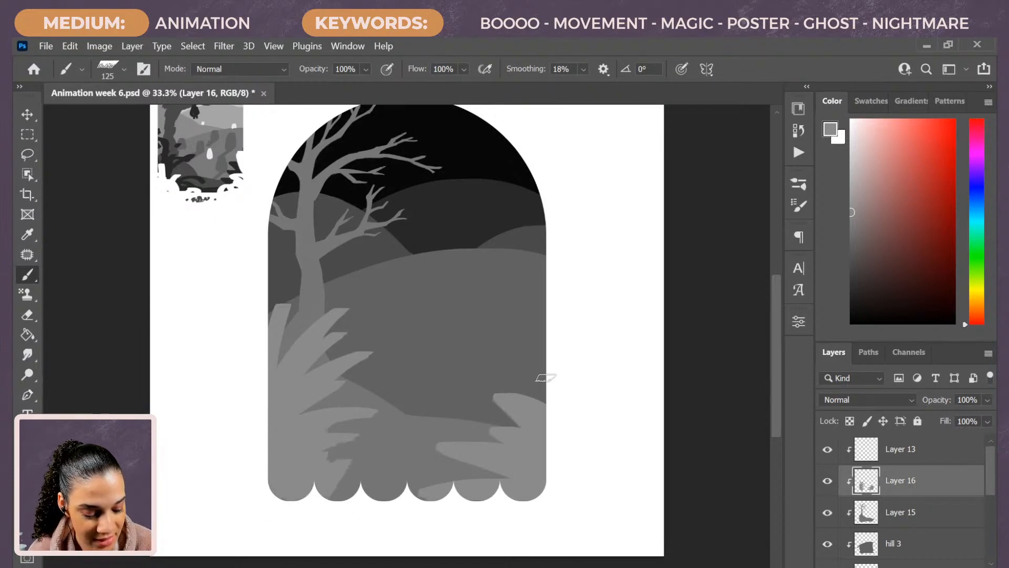
Erase the lower part of the tall left foliage cluster so its underside curves above the scalloped bottom edge
{"action": "key", "text": "bracketright"}
{"action": "key", "text": "bracketright"}
{"action": "key", "text": "bracketright"}
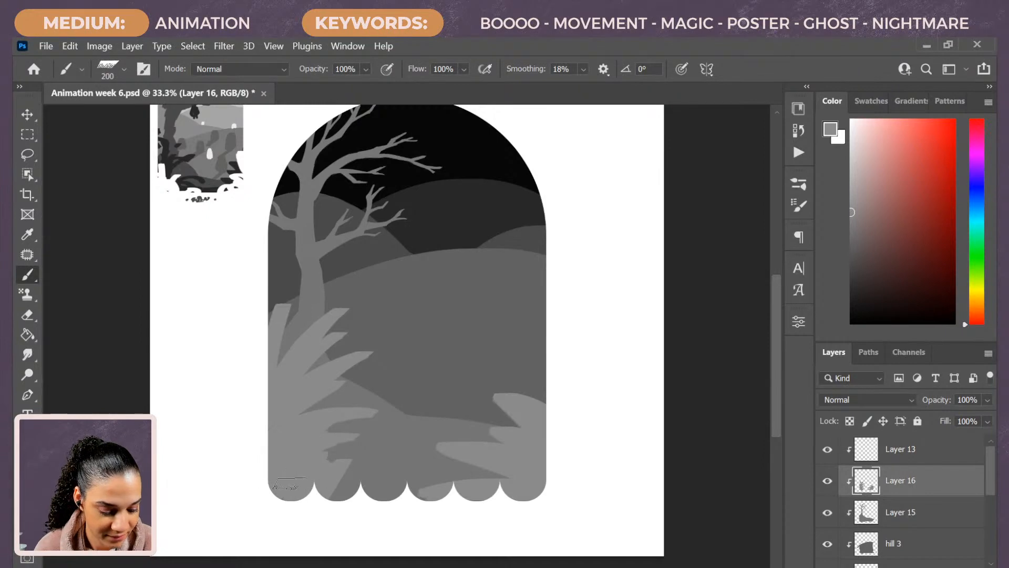
{"action": "key", "text": "e"}
{"action": "mouse_move", "coordinate": [293, 479]}
{"action": "left_mouse_down"}
{"action": "mouse_move", "coordinate": [336, 471]}
{"action": "mouse_move", "coordinate": [329, 494]}
{"action": "left_mouse_up"}
{"action": "key", "text": "bracketright"}
{"action": "key", "text": "bracketright"}
{"action": "key", "text": "bracketright"}
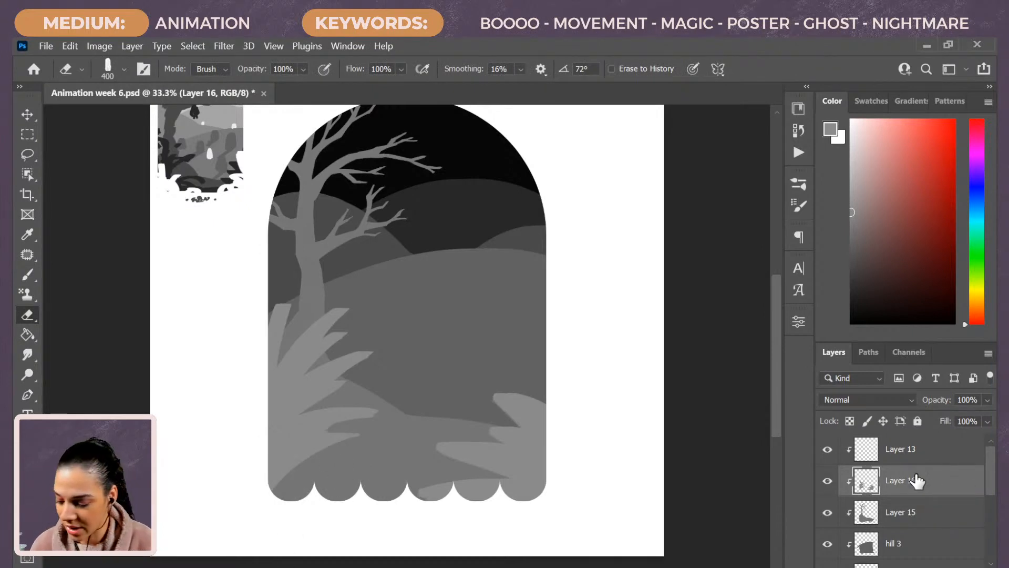
On a new layer above the foliage, paint a lighter gray mass over the poster's lower left corner with the Brush at sizes 250 and 125
{"action": "key", "text": "ctrl+shift+alt+n"}
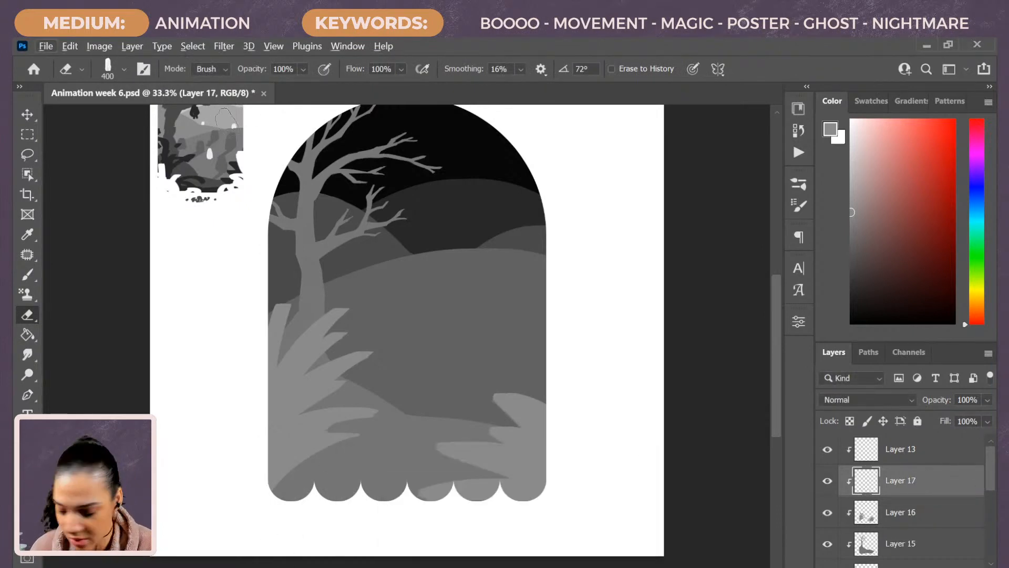
{"action": "key", "text": "b"}
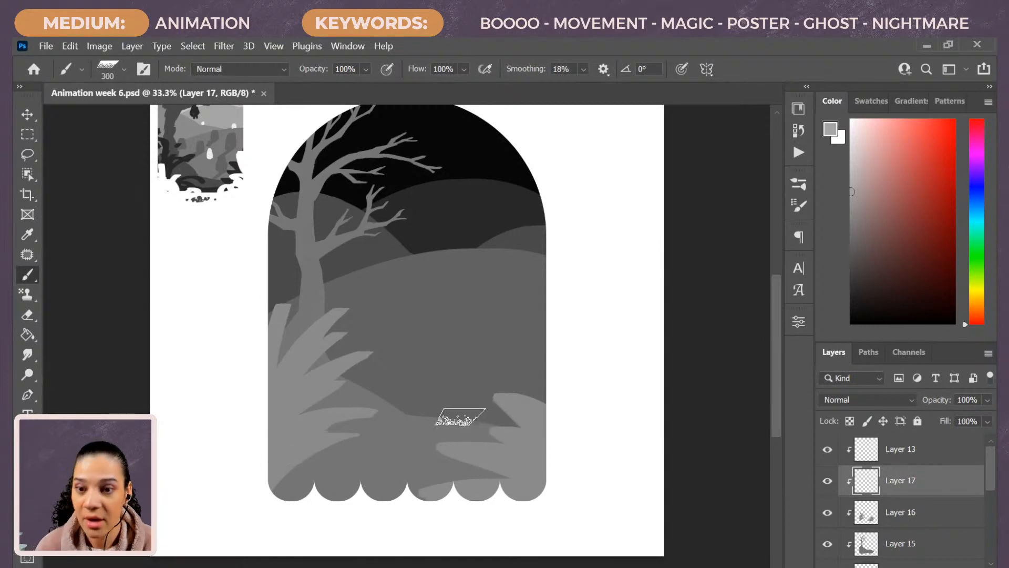
{"action": "key", "text": "bracketleft"}
{"action": "key", "text": "bracketleft"}
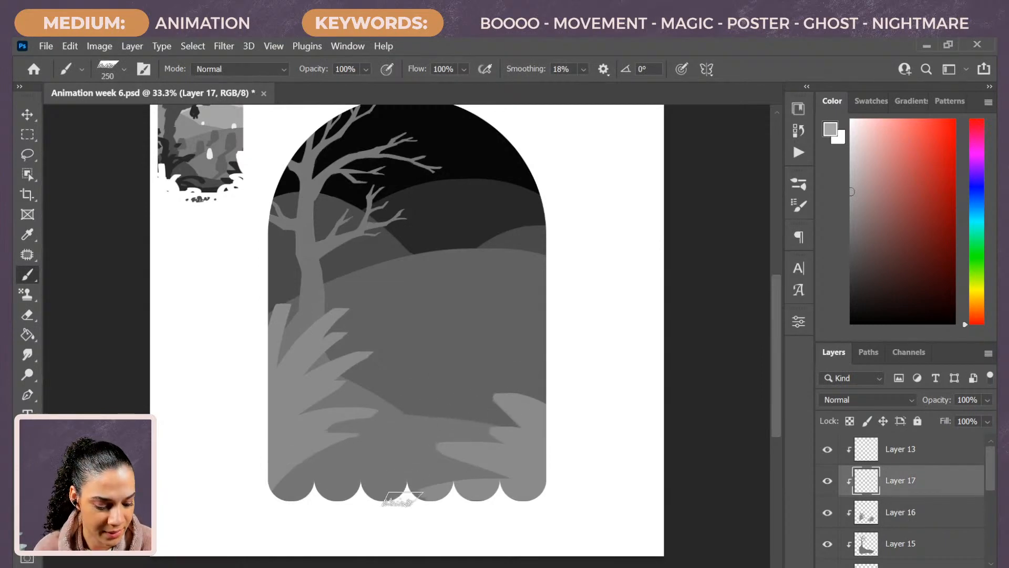
{"action": "left_click_drag", "start_coordinate": [451, 502], "coordinate": [279, 459]}
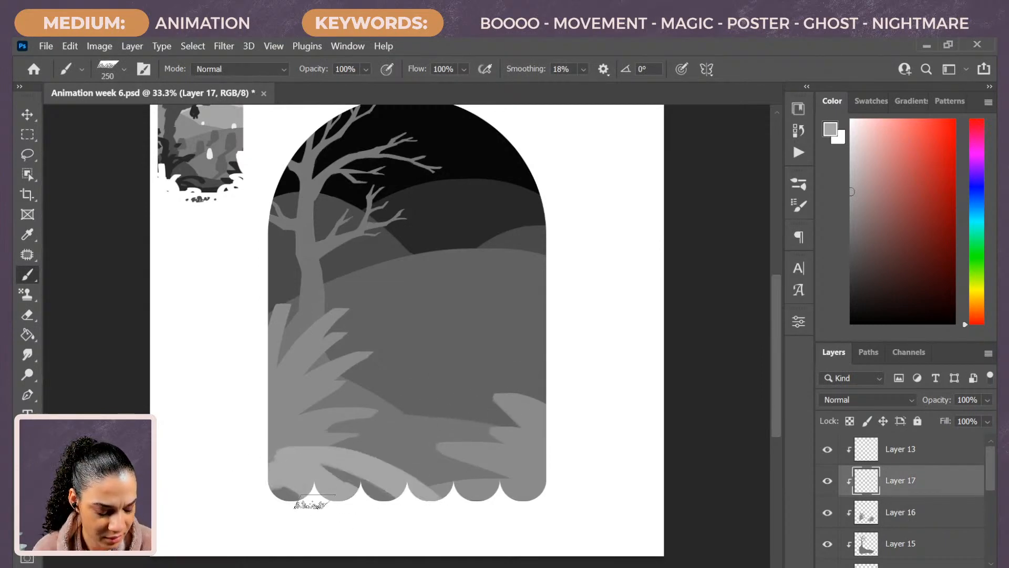
{"action": "key", "text": "bracketleft"}
{"action": "key", "text": "bracketleft"}
{"action": "key", "text": "bracketleft"}
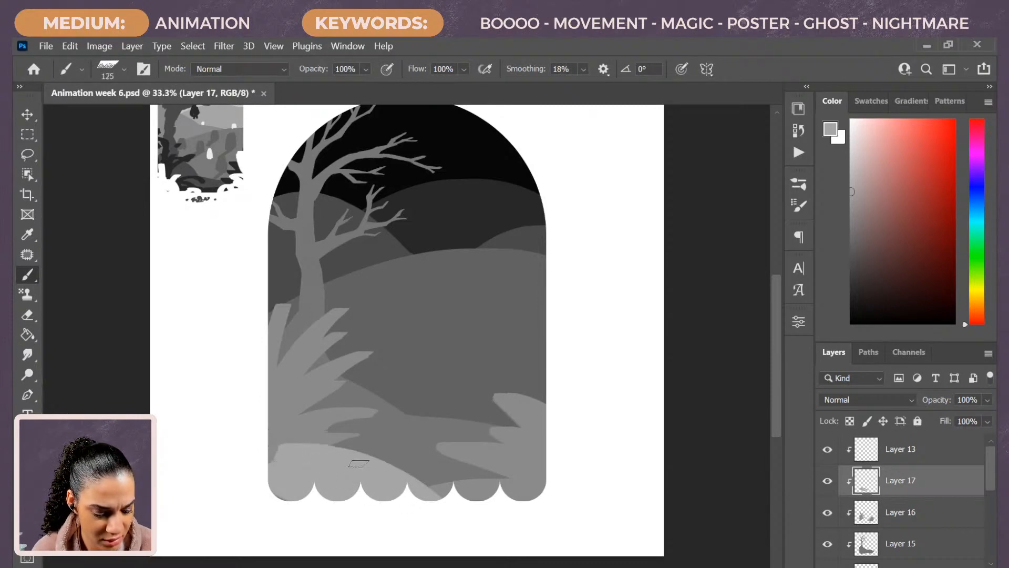
{"action": "left_click_drag", "start_coordinate": [336, 447], "coordinate": [273, 438]}
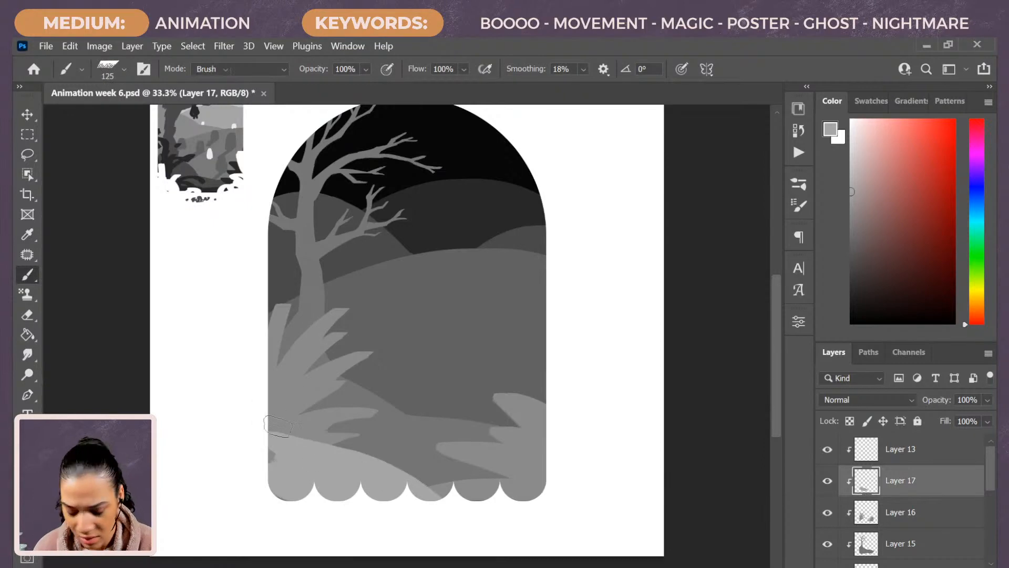
Carve the light gray mass into leaves with the Eraser and paint more pointed leaves across the scalloped bottom with the Brush at size 125
{"action": "key", "text": "e"}
{"action": "mouse_move", "coordinate": [339, 456]}
{"action": "left_mouse_down"}
{"action": "mouse_move", "coordinate": [270, 435]}
{"action": "mouse_move", "coordinate": [251, 481]}
{"action": "mouse_move", "coordinate": [279, 491]}
{"action": "mouse_move", "coordinate": [478, 474]}
{"action": "mouse_move", "coordinate": [508, 486]}
{"action": "mouse_move", "coordinate": [399, 503]}
{"action": "mouse_move", "coordinate": [300, 430]}
{"action": "left_mouse_up"}
{"action": "key", "text": "b"}
{"action": "mouse_move", "coordinate": [384, 502]}
{"action": "left_mouse_down"}
{"action": "mouse_move", "coordinate": [332, 480]}
{"action": "mouse_move", "coordinate": [378, 498]}
{"action": "mouse_move", "coordinate": [293, 503]}
{"action": "left_mouse_up"}
{"action": "left_click_drag", "start_coordinate": [419, 499], "coordinate": [394, 444]}
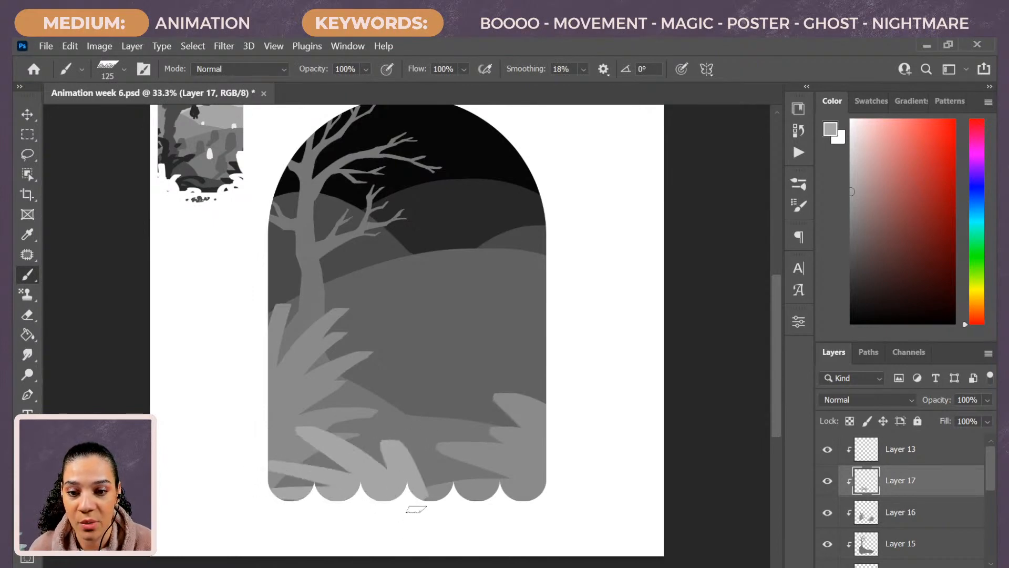
{"action": "left_click_drag", "start_coordinate": [434, 498], "coordinate": [480, 451]}
{"action": "mouse_move", "coordinate": [457, 494]}
{"action": "left_mouse_down"}
{"action": "mouse_move", "coordinate": [491, 483]}
{"action": "mouse_move", "coordinate": [499, 488]}
{"action": "mouse_move", "coordinate": [485, 498]}
{"action": "mouse_move", "coordinate": [557, 499]}
{"action": "mouse_move", "coordinate": [523, 494]}
{"action": "mouse_move", "coordinate": [511, 439]}
{"action": "mouse_move", "coordinate": [519, 460]}
{"action": "mouse_move", "coordinate": [531, 399]}
{"action": "left_mouse_up"}
Fill the front foliage with short leaves at the bottom center and a leaf along the poster's lower left edge
{"action": "scroll", "coordinate": [514, 437], "scroll_direction": "up", "scroll_amount": 2}
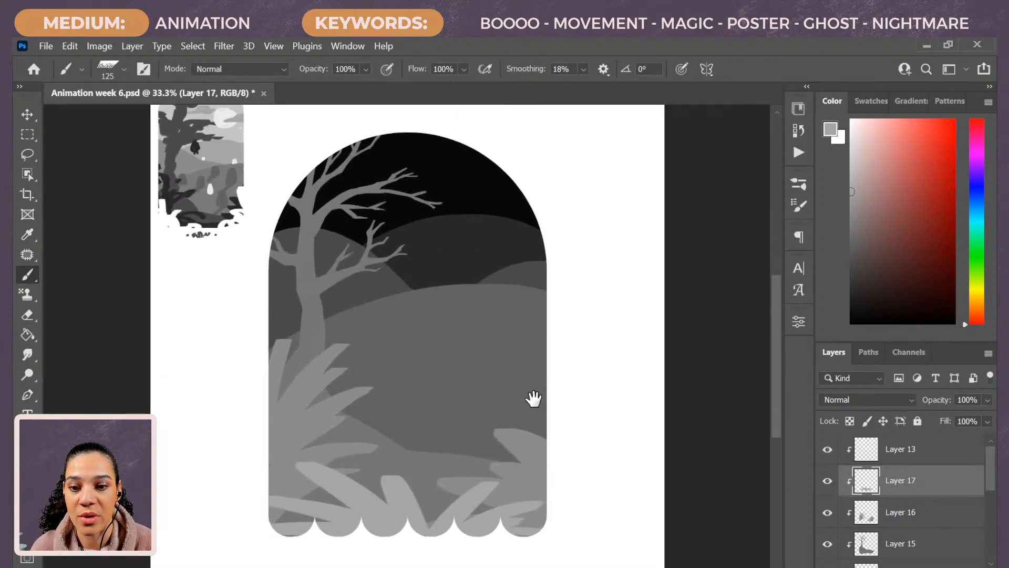
{"action": "mouse_move", "coordinate": [455, 454]}
{"action": "left_mouse_down"}
{"action": "mouse_move", "coordinate": [445, 474]}
{"action": "mouse_move", "coordinate": [465, 467]}
{"action": "left_mouse_up"}
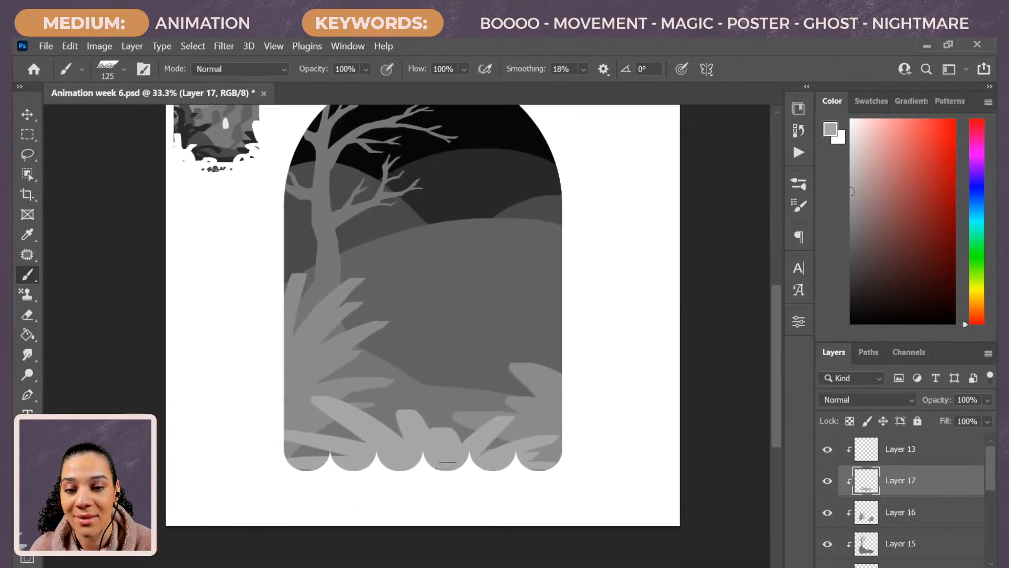
{"action": "scroll", "coordinate": [449, 458], "scroll_direction": "up", "scroll_amount": 1}
{"action": "left_click_drag", "start_coordinate": [465, 374], "coordinate": [484, 374]}
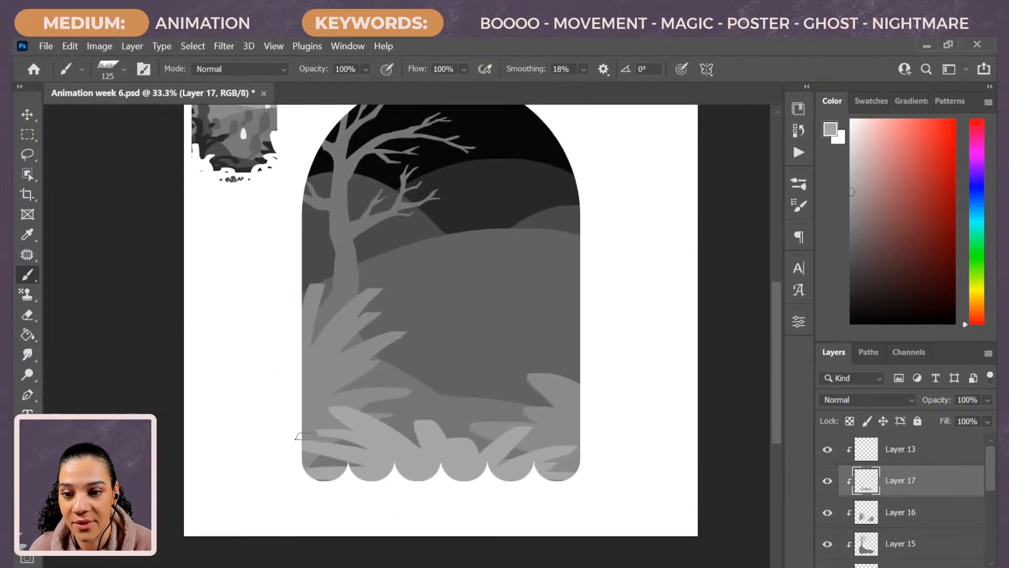
{"action": "left_click_drag", "start_coordinate": [305, 436], "coordinate": [375, 454]}
{"action": "scroll", "coordinate": [480, 450], "scroll_direction": "up", "scroll_amount": 4}
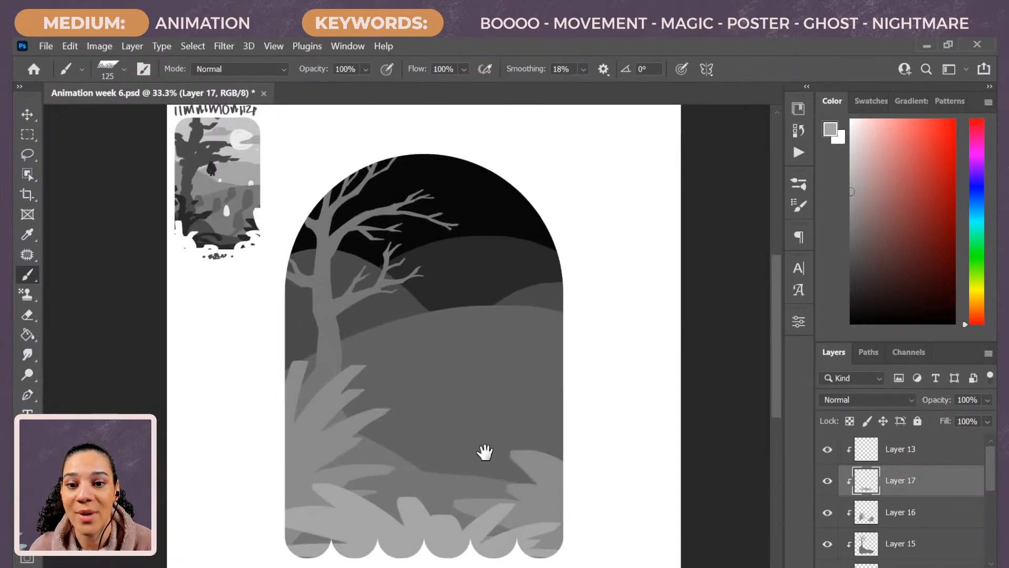
On a new layer above the tree and ground layer, paint a tapered gravestone on the hill's crest in the ground's gray, Brush size 70
{"action": "left_click", "coordinate": [407, 478], "text": "alt"}
{"action": "left_click", "coordinate": [914, 547]}
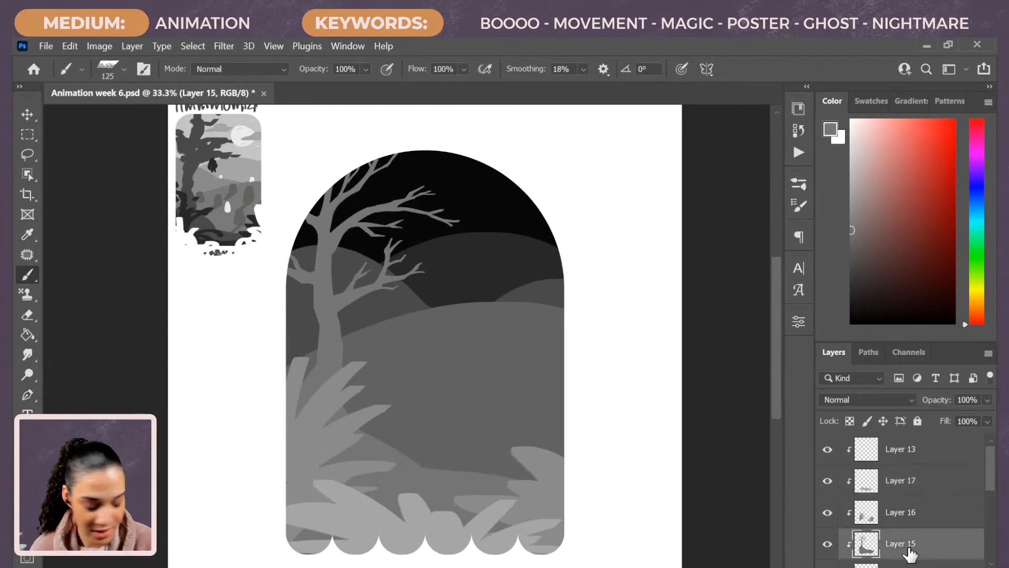
{"action": "key", "text": "ctrl+shift+alt+n"}
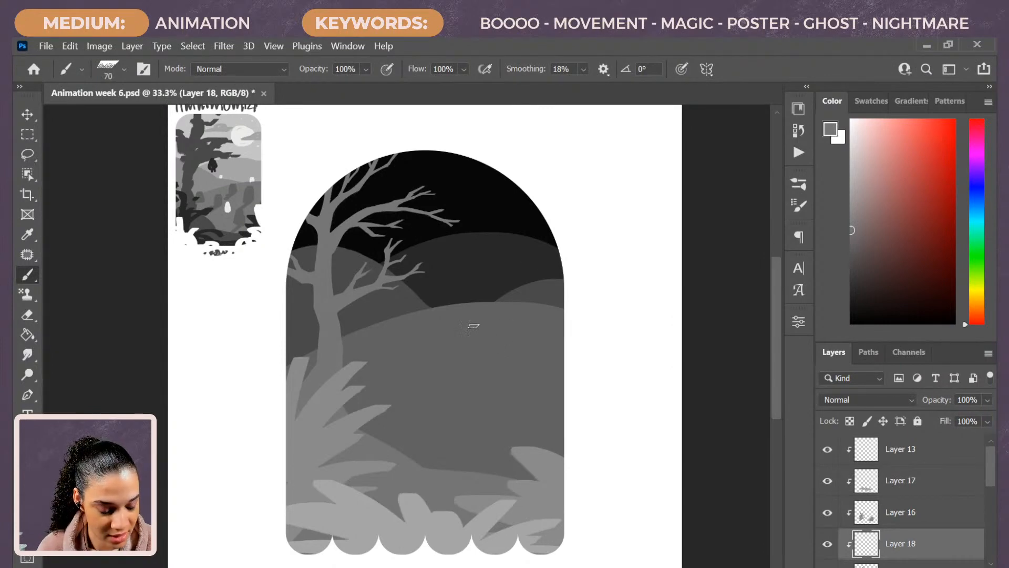
{"action": "left_click_drag", "start_coordinate": [476, 327], "coordinate": [492, 313]}
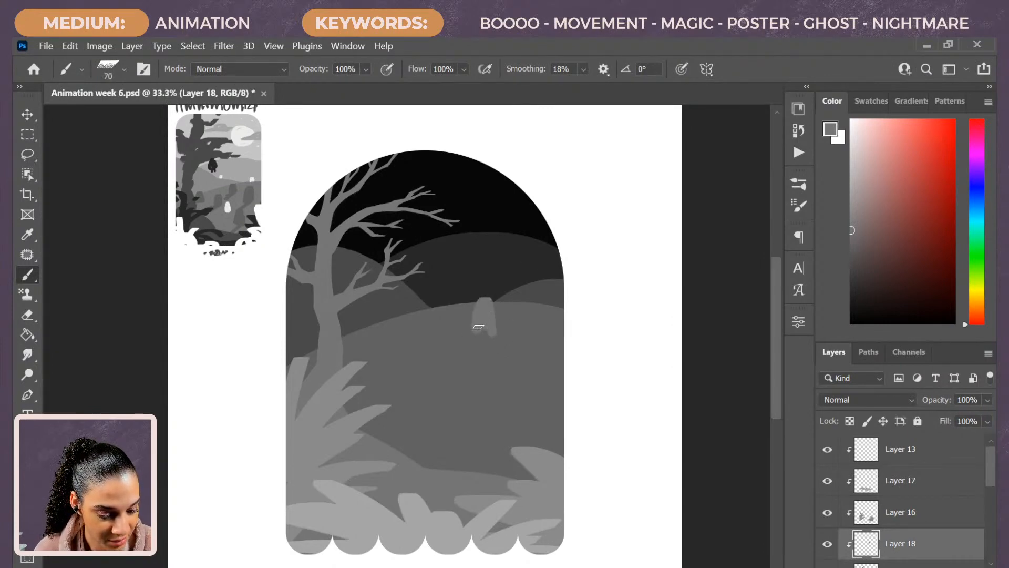
{"action": "key", "text": "e"}
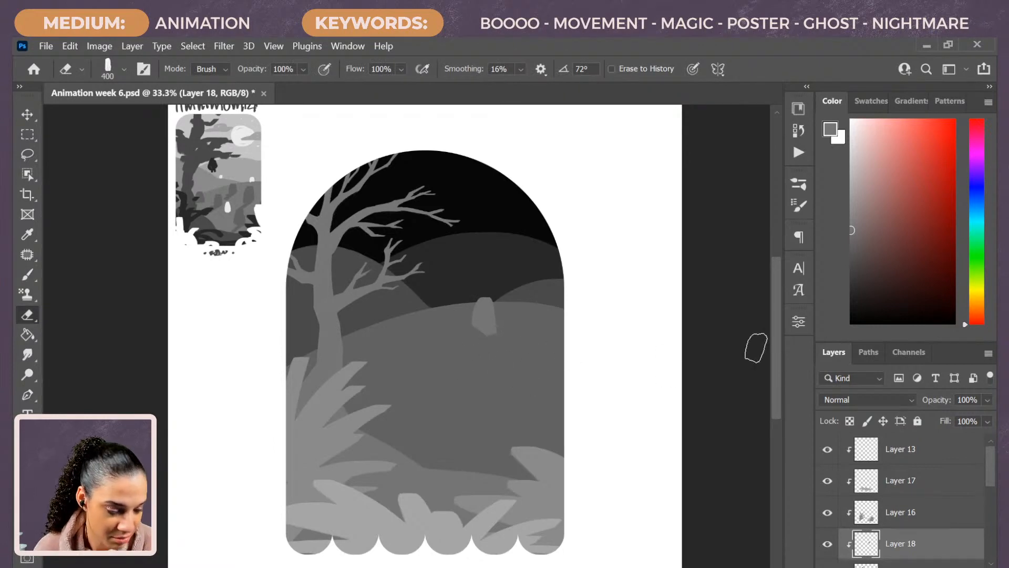
Duplicate the gravestone twice, placing each copy farther down the hill to the right and scaling the last copy to about 126%
{"action": "key", "text": "ctrl+j"}
{"action": "key", "text": "ctrl+t"}
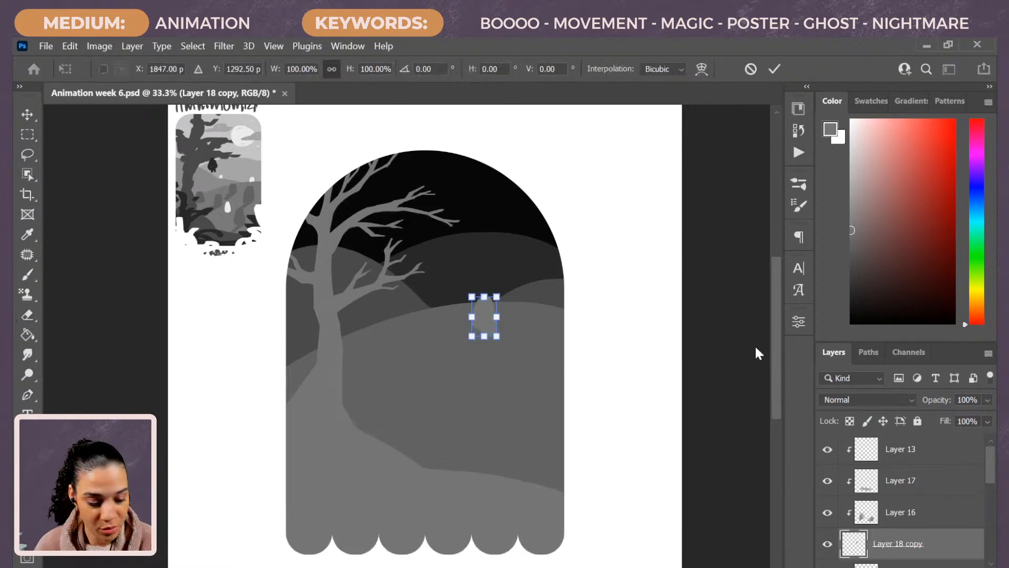
{"action": "mouse_move", "coordinate": [487, 318]}
{"action": "left_mouse_down"}
{"action": "mouse_move", "coordinate": [527, 347]}
{"action": "mouse_move", "coordinate": [548, 314]}
{"action": "mouse_move", "coordinate": [526, 345]}
{"action": "mouse_move", "coordinate": [548, 392]}
{"action": "mouse_move", "coordinate": [578, 345]}
{"action": "mouse_move", "coordinate": [569, 382]}
{"action": "left_mouse_up"}
{"action": "key", "text": "Return"}
{"action": "key", "text": "ctrl+j"}
{"action": "key", "text": "ctrl+t"}
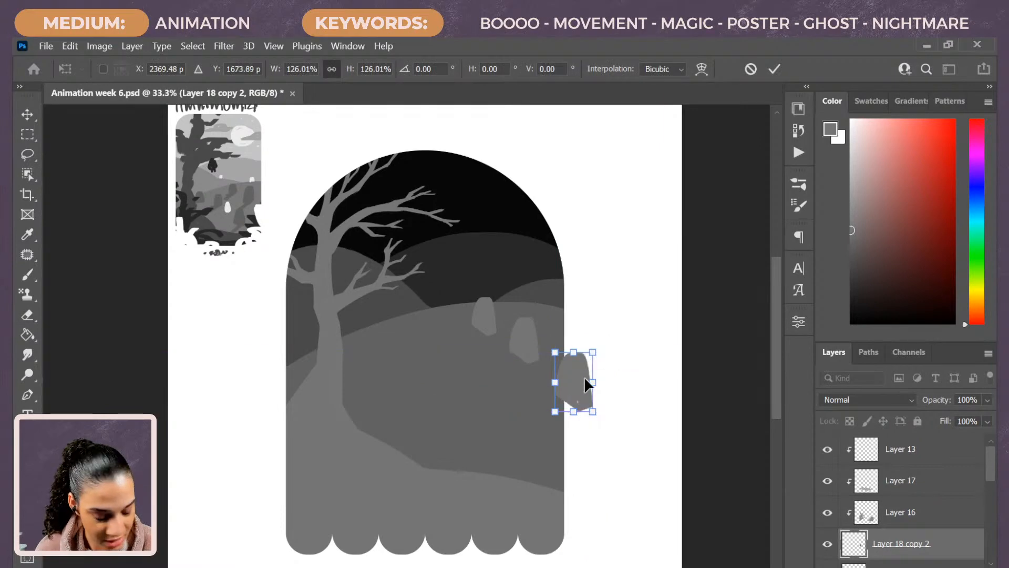
{"action": "key", "text": "Return"}
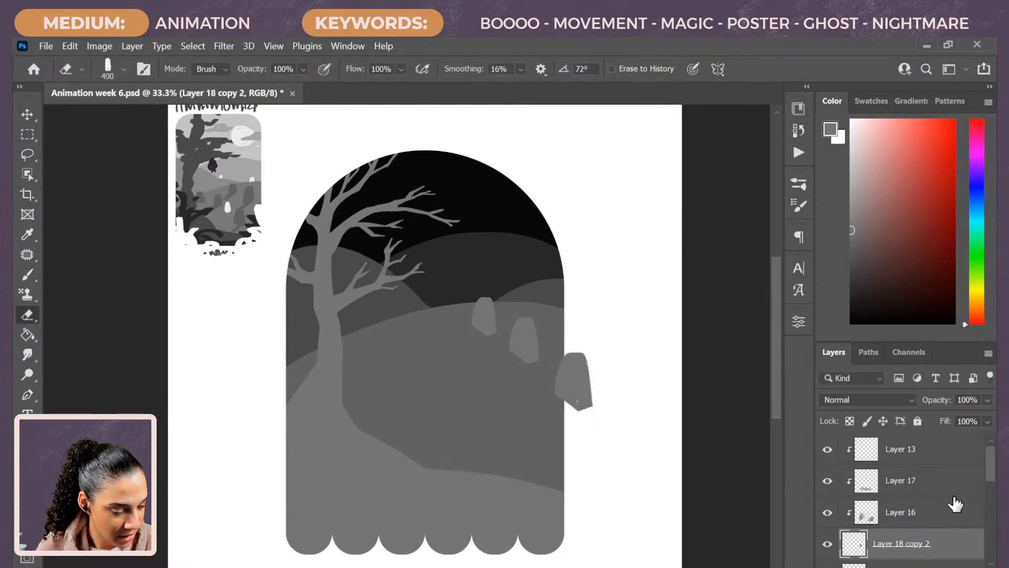
Clip the two gravestone copies to the poster shape along with the original gravestone layer
{"action": "scroll", "coordinate": [977, 500], "scroll_direction": "down", "scroll_amount": 2}
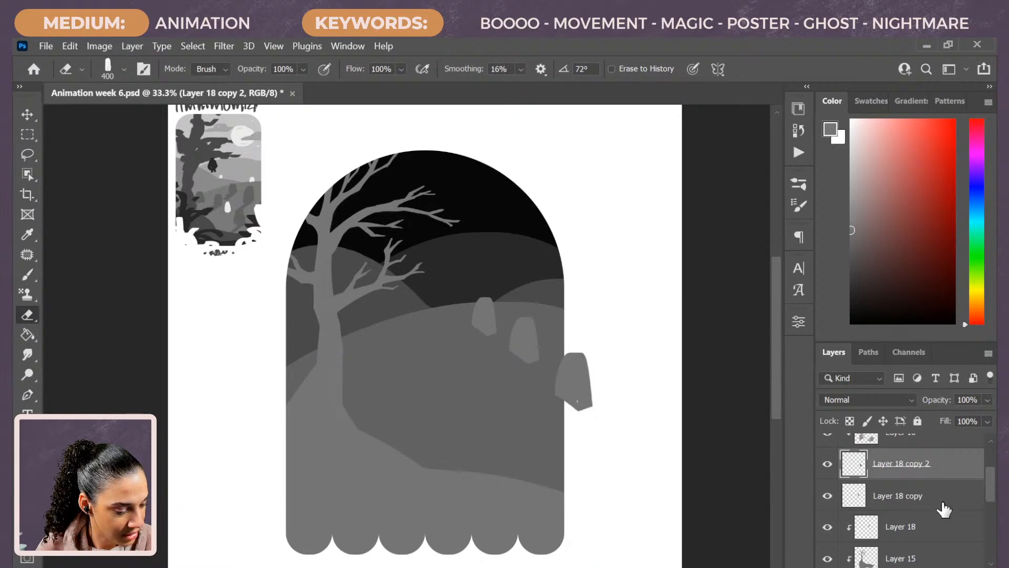
{"action": "left_click", "coordinate": [933, 532], "text": "shift"}
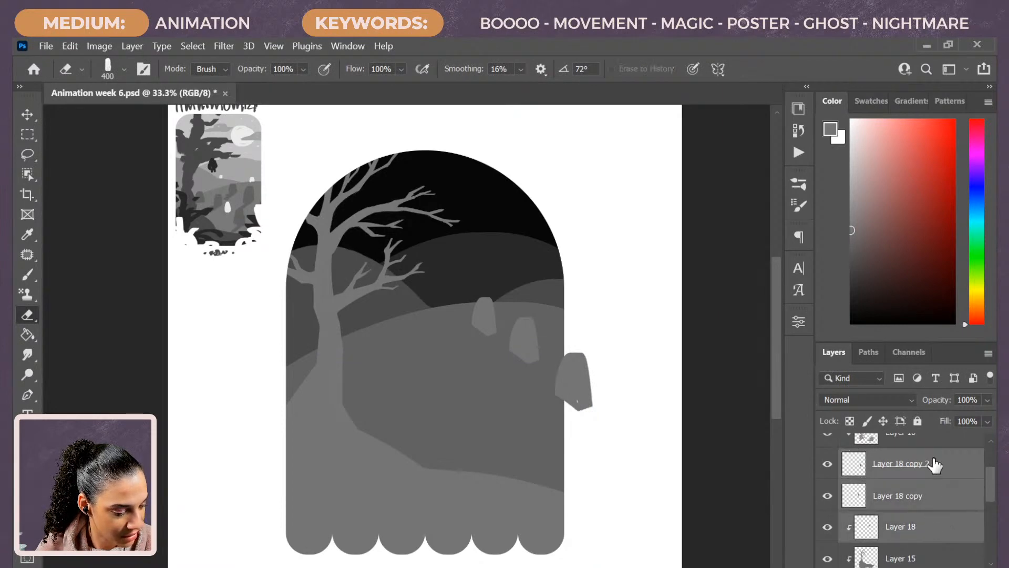
{"action": "right_click", "coordinate": [931, 494]}
{"action": "left_click", "coordinate": [831, 347]}
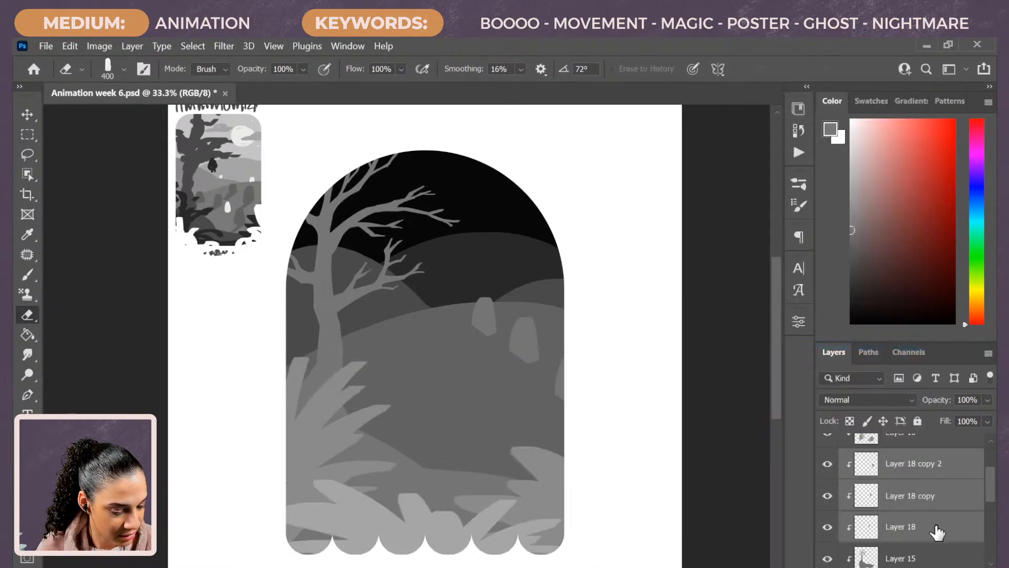
Duplicate the three gravestone layers and clip both foliage layers, Layer 16 and Layer 17, to the poster shape again
{"action": "key", "text": "ctrl+j"}
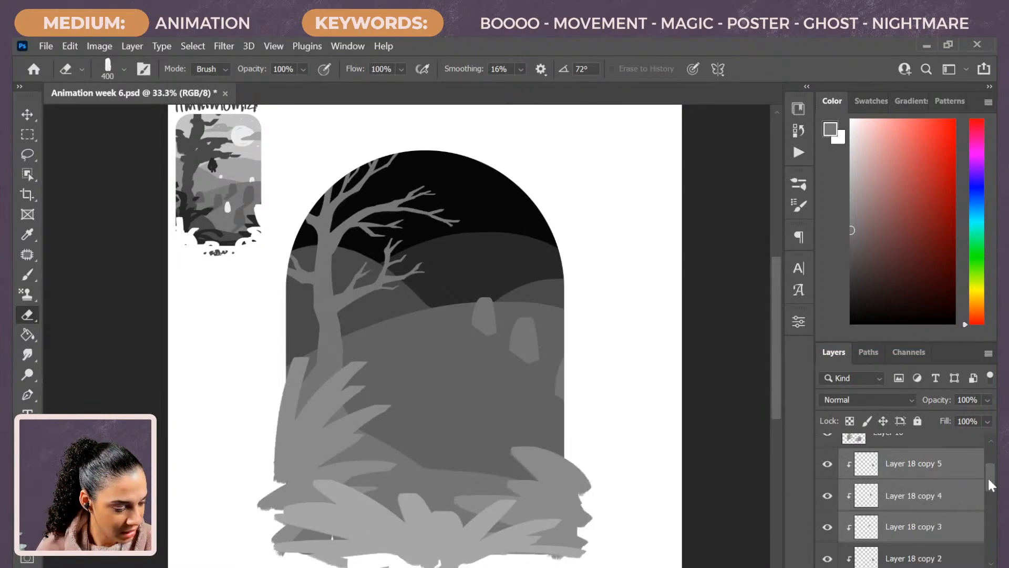
{"action": "left_click_drag", "start_coordinate": [989, 487], "coordinate": [988, 471]}
{"action": "left_click", "coordinate": [860, 511]}
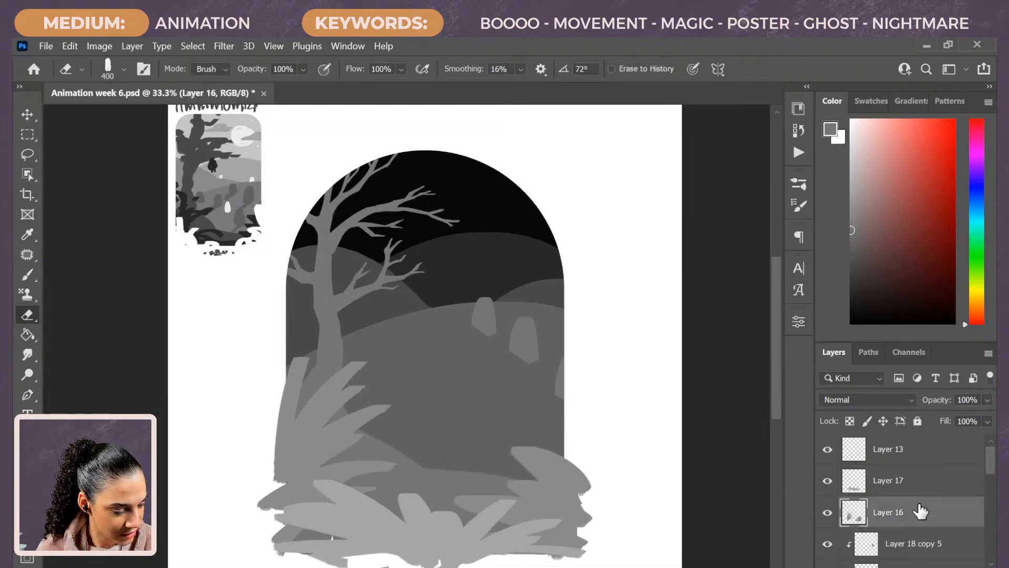
{"action": "left_click", "coordinate": [910, 476], "text": "shift"}
{"action": "right_click", "coordinate": [909, 476]}
{"action": "left_click", "coordinate": [820, 343]}
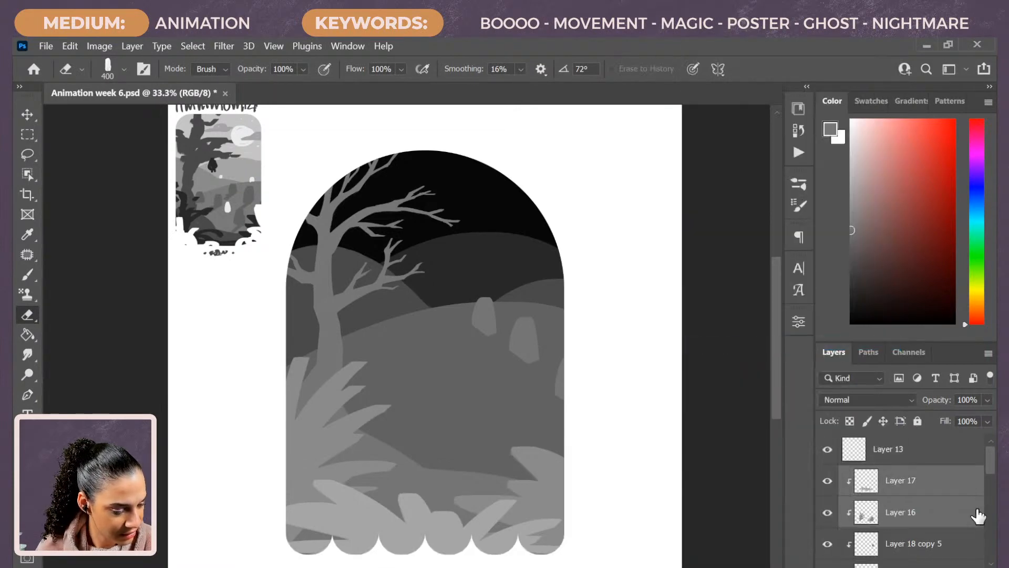
Move the three duplicated gravestones to the left side of the hill and scale them to about 77%
{"action": "left_click_drag", "start_coordinate": [987, 461], "coordinate": [983, 494]}
{"action": "scroll", "coordinate": [983, 494], "scroll_direction": "up", "scroll_amount": 3}
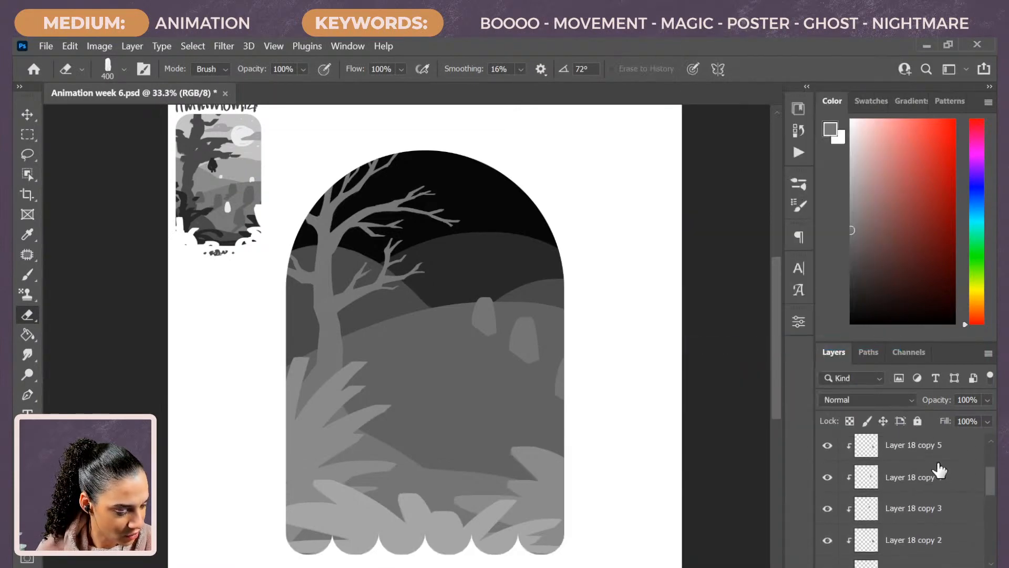
{"action": "left_click", "coordinate": [938, 479]}
{"action": "left_click", "coordinate": [917, 536], "text": "shift"}
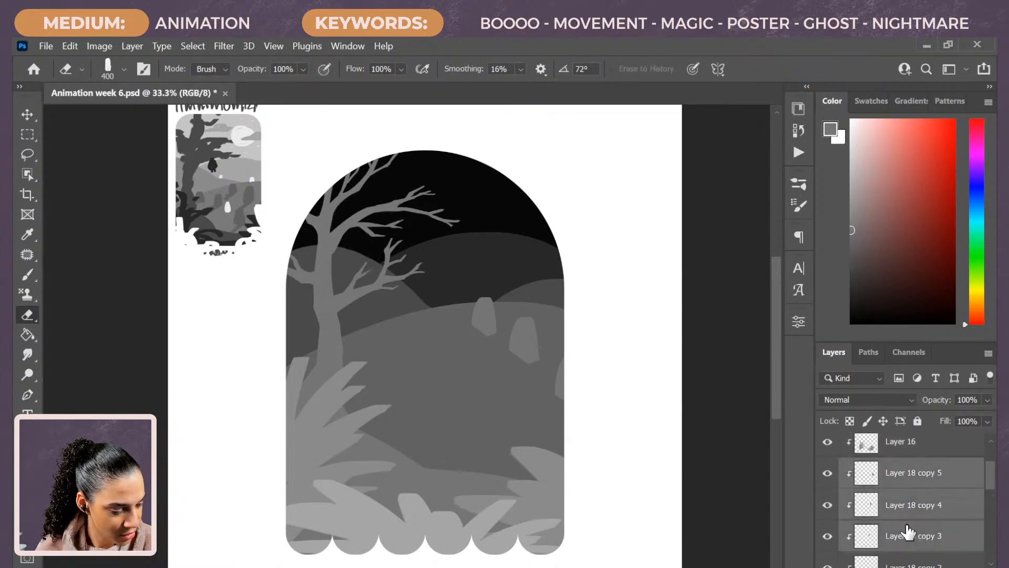
{"action": "key", "text": "ctrl+t"}
{"action": "left_click_drag", "start_coordinate": [553, 378], "coordinate": [478, 389]}
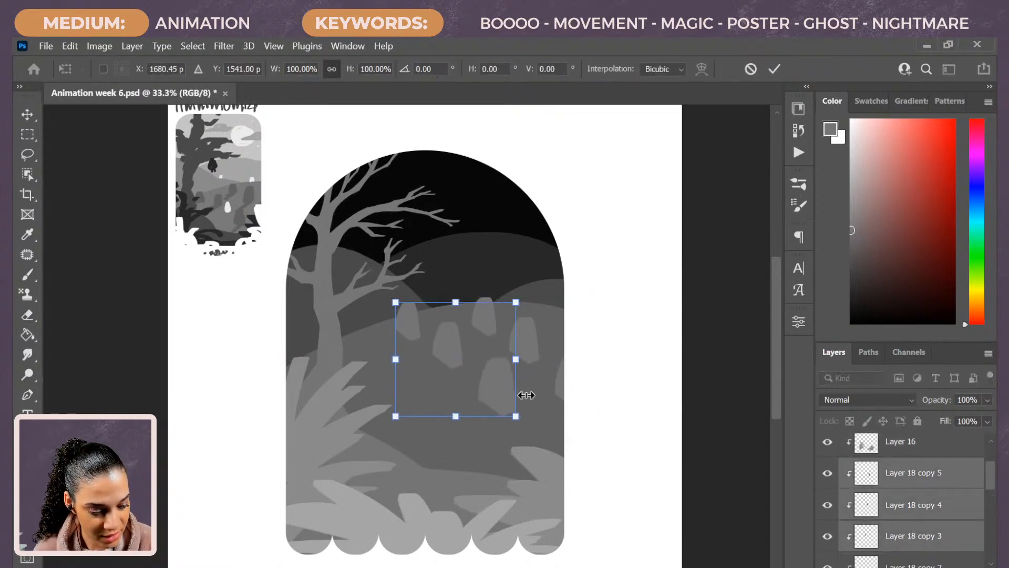
{"action": "left_click_drag", "start_coordinate": [528, 416], "coordinate": [500, 403]}
{"action": "mouse_move", "coordinate": [461, 371]}
{"action": "left_mouse_down"}
{"action": "mouse_move", "coordinate": [474, 365]}
{"action": "mouse_move", "coordinate": [448, 379]}
{"action": "left_mouse_up"}
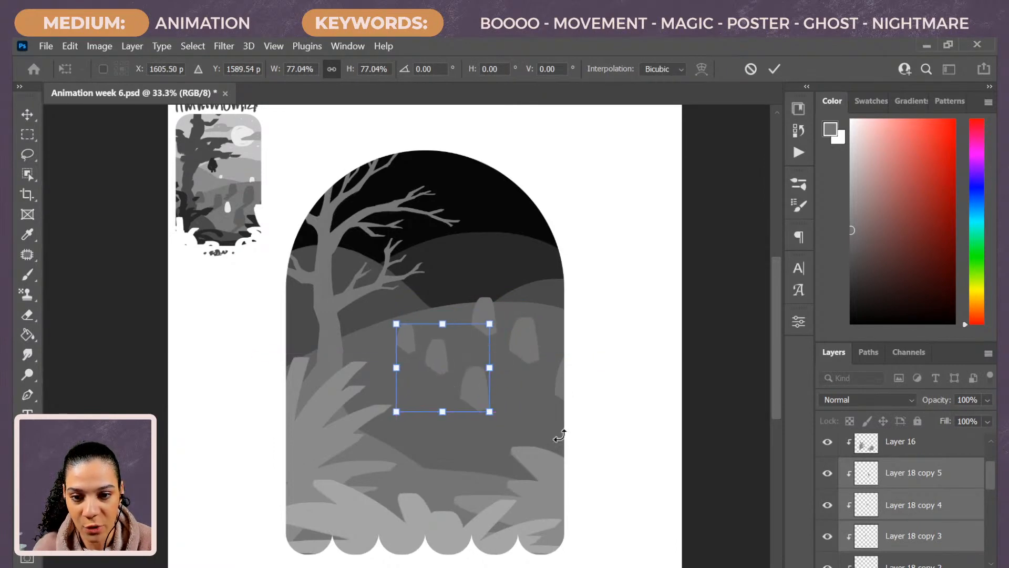
{"action": "key", "text": "Return"}
{"action": "key", "text": "e"}
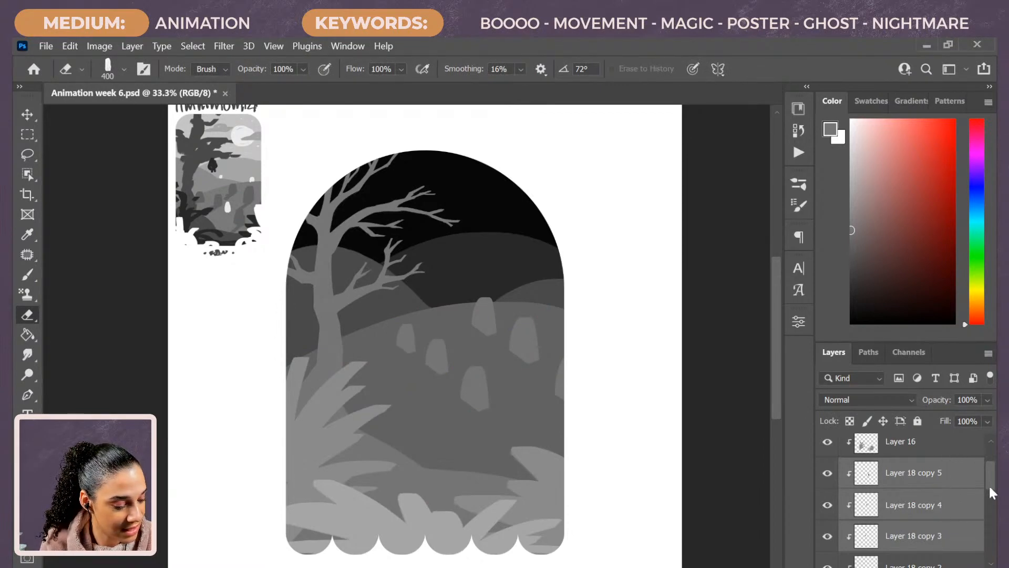
On a new layer above Layer 15, paint slightly lighter grey shadows falling to the left of each of the six gravestones
{"action": "scroll", "coordinate": [986, 484], "scroll_direction": "down", "scroll_amount": 4}
{"action": "left_click", "coordinate": [898, 527]}
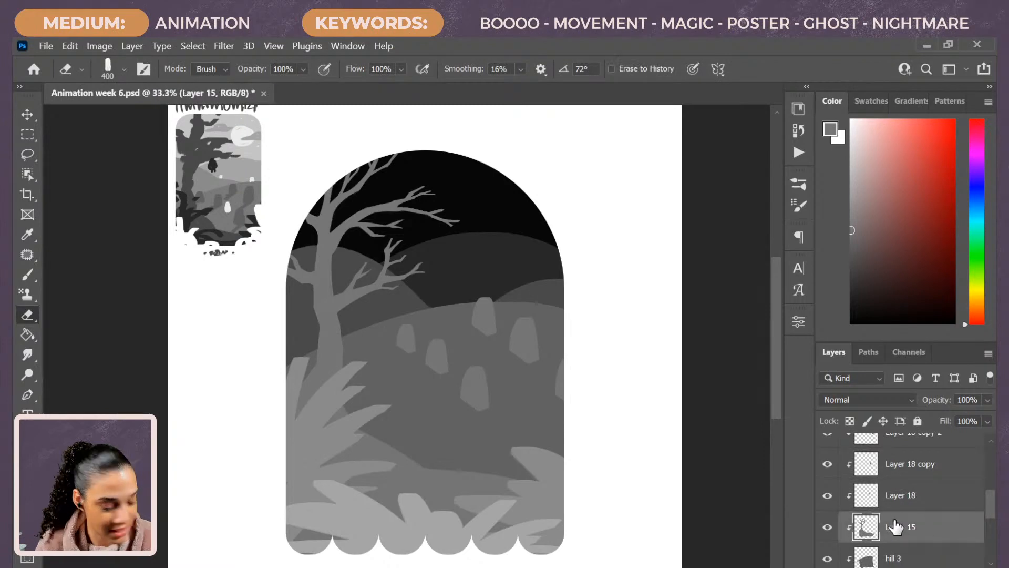
{"action": "key", "text": "b"}
{"action": "key", "text": "ctrl+shift+alt+n"}
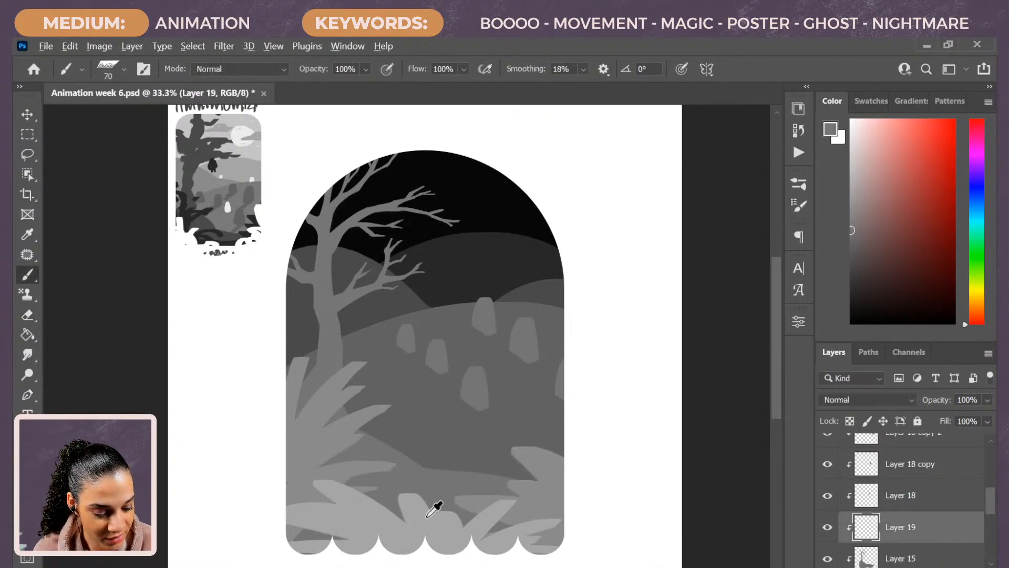
{"action": "left_click_drag", "start_coordinate": [861, 232], "coordinate": [853, 223]}
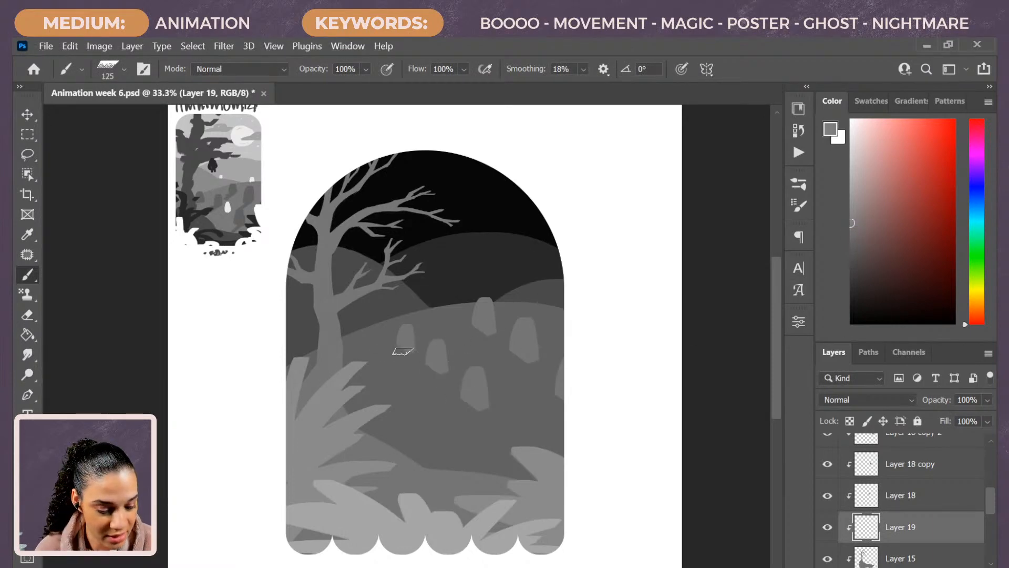
{"action": "left_click_drag", "start_coordinate": [371, 362], "coordinate": [404, 351]}
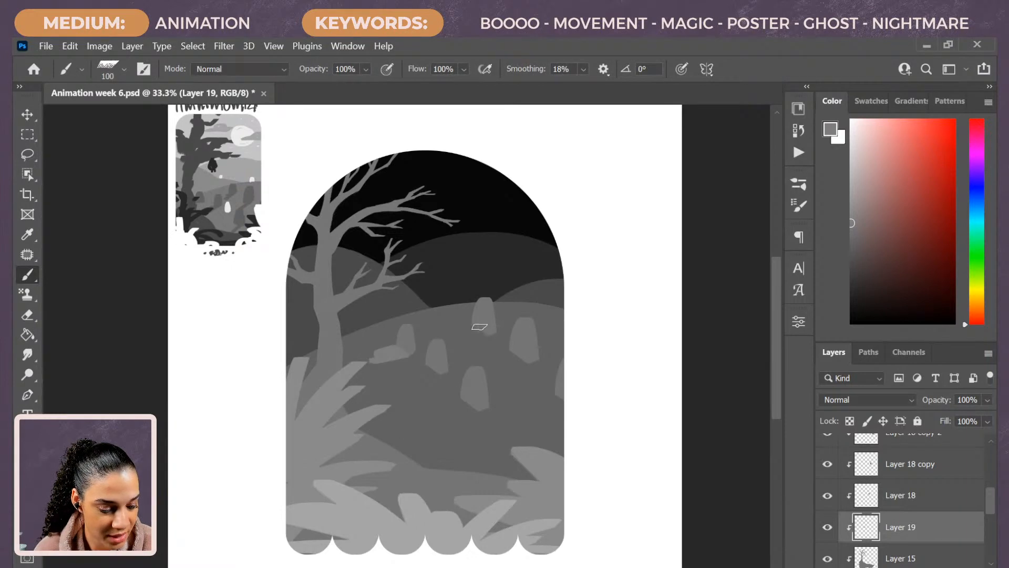
{"action": "left_click_drag", "start_coordinate": [457, 332], "coordinate": [494, 333]}
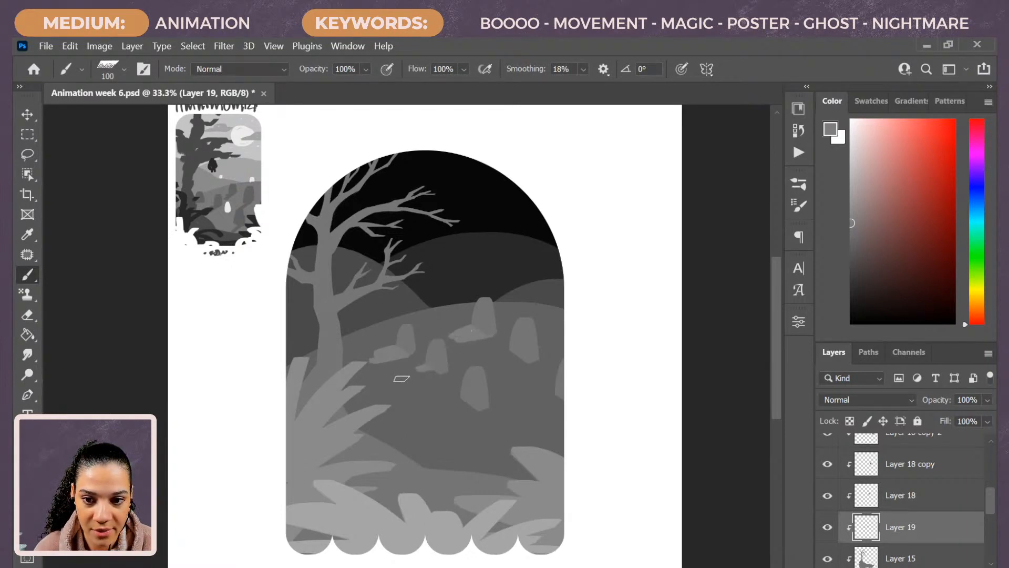
{"action": "left_click_drag", "start_coordinate": [401, 379], "coordinate": [403, 384]}
{"action": "left_click_drag", "start_coordinate": [467, 403], "coordinate": [448, 415]}
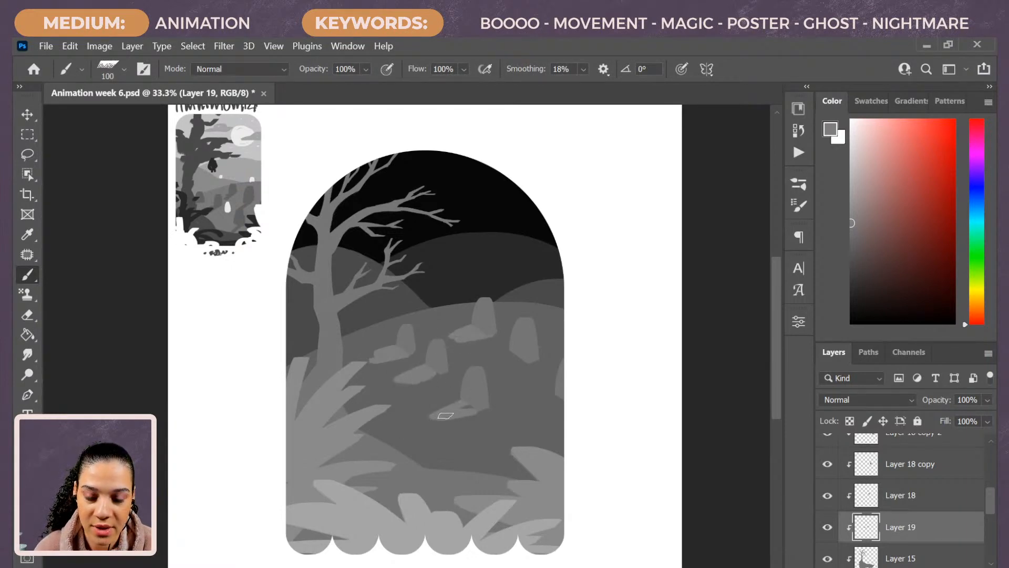
{"action": "left_click_drag", "start_coordinate": [518, 346], "coordinate": [505, 367]}
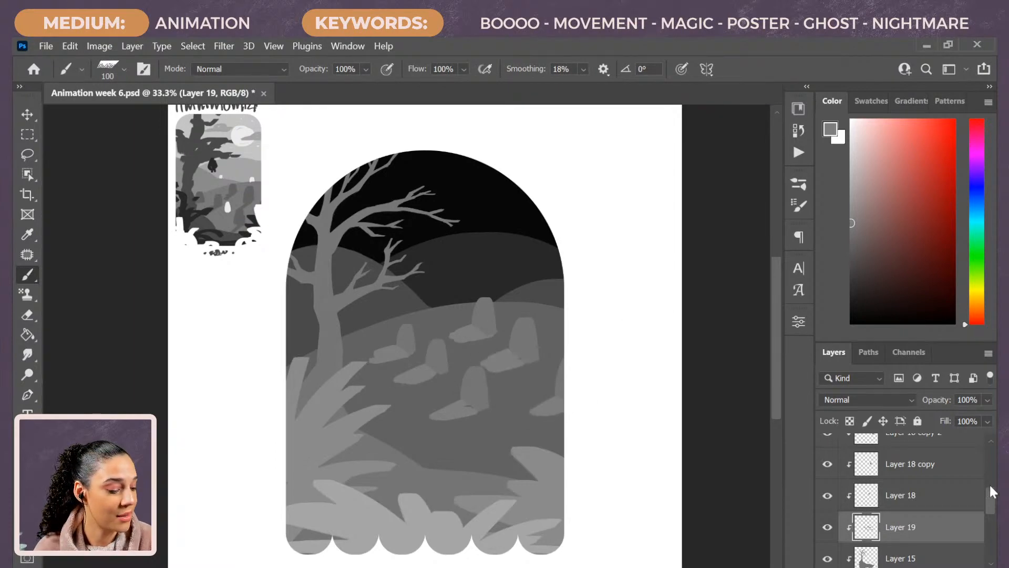
Draw a light grey circle about 267 px wide as the moon just above the GHOST layer and place it at X 1654, Y 460.5 px
{"action": "left_click_drag", "start_coordinate": [993, 491], "coordinate": [992, 539]}
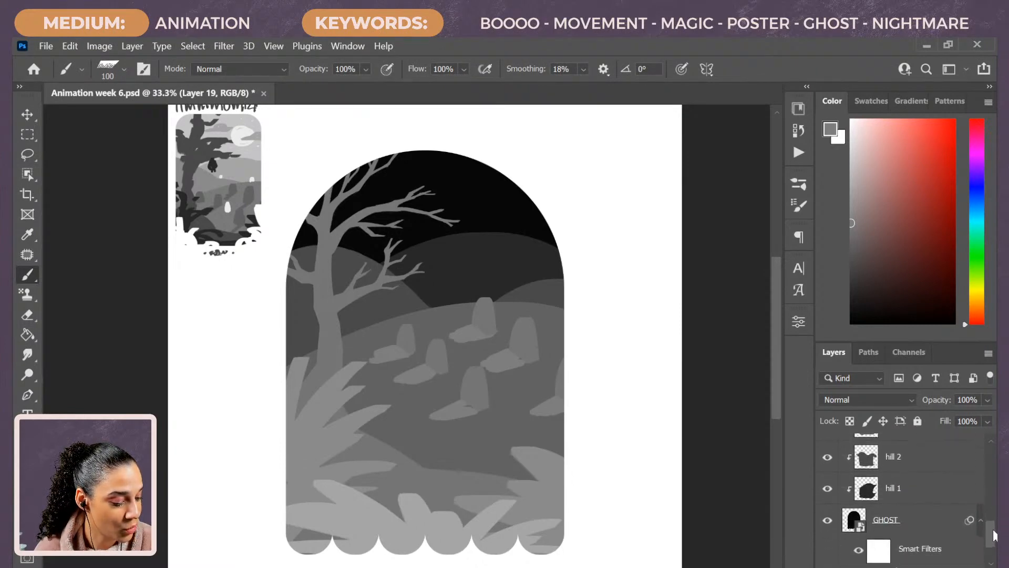
{"action": "left_click", "coordinate": [929, 519]}
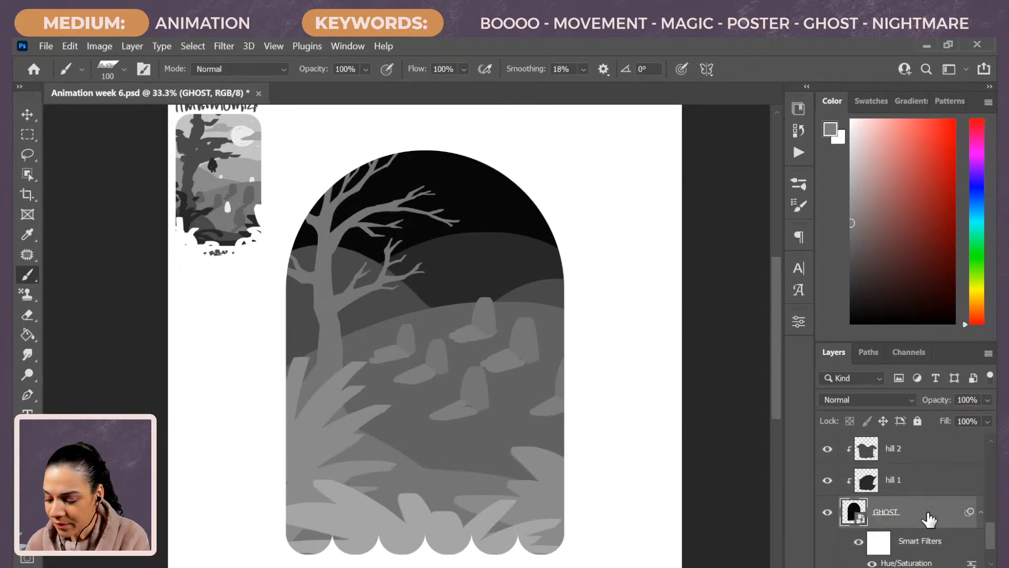
{"action": "key", "text": "ctrl+shift+alt+n"}
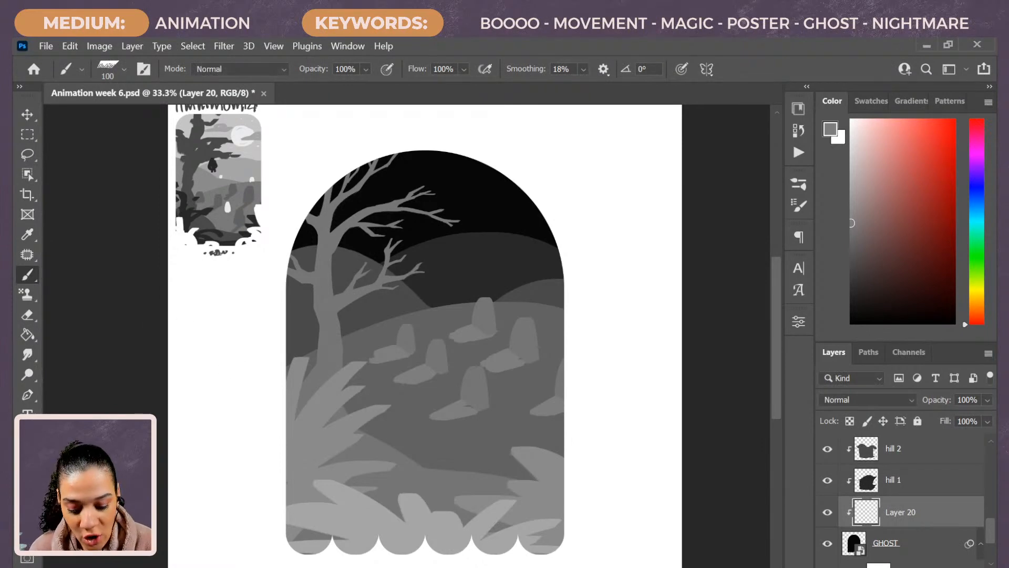
{"action": "key", "text": "u"}
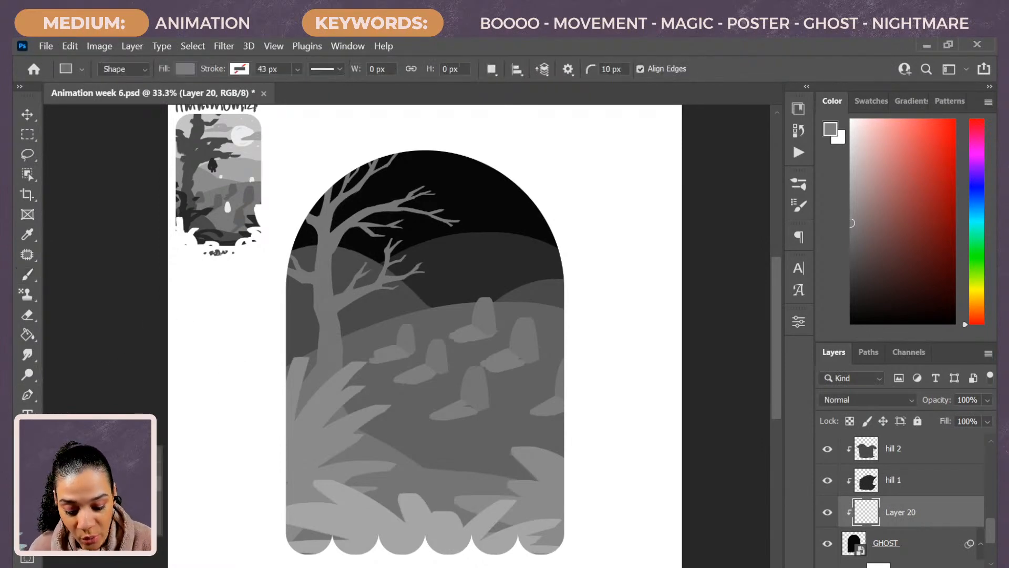
{"action": "key", "text": "shift+u"}
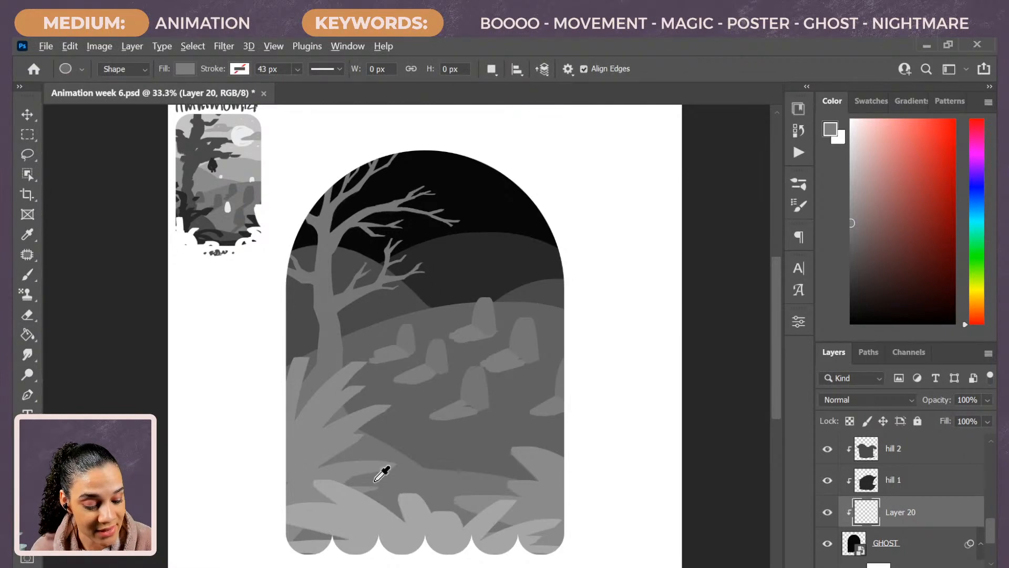
{"action": "left_click_drag", "start_coordinate": [463, 180], "coordinate": [507, 224]}
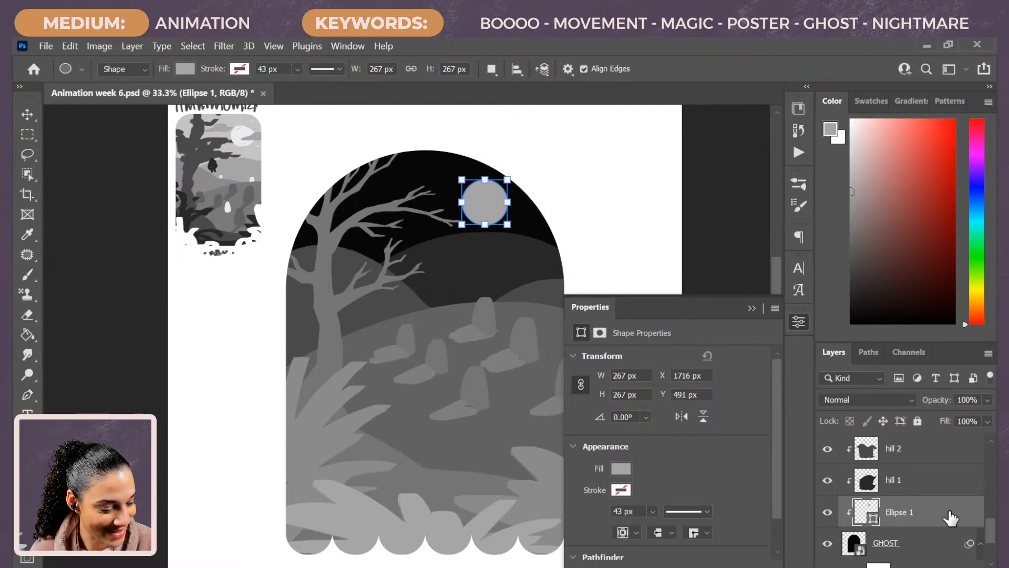
{"action": "key", "text": "ctrl+t"}
{"action": "left_click_drag", "start_coordinate": [480, 200], "coordinate": [469, 195]}
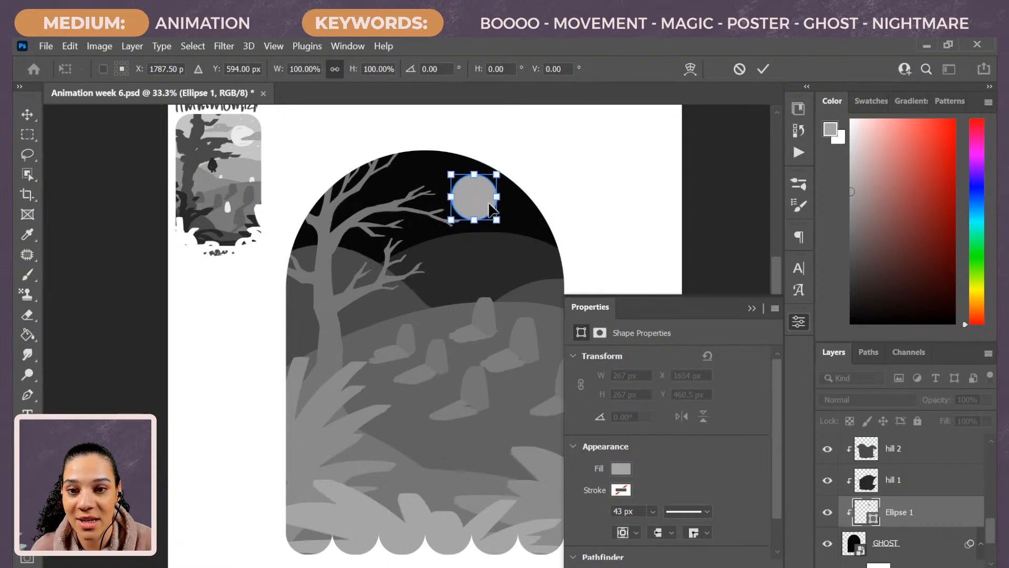
{"action": "key", "text": "Return"}
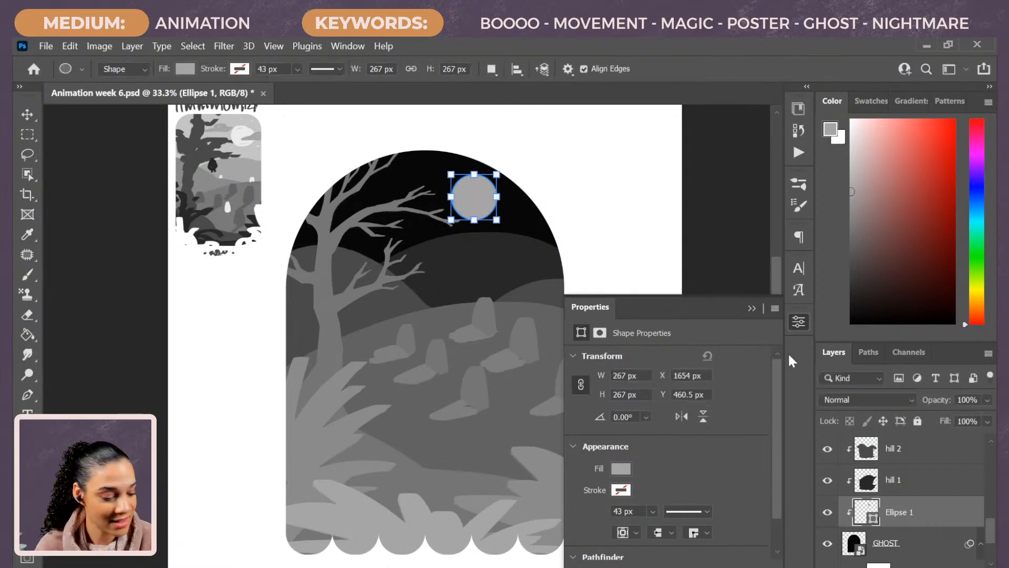
{"action": "left_click", "coordinate": [943, 456]}
Add the title text "BOOOOOOOO" on Layer 13 below the scalloped bottom edge of the poster shape
{"action": "key", "text": "ctrl+minus"}
{"action": "key", "text": "ctrl+minus"}
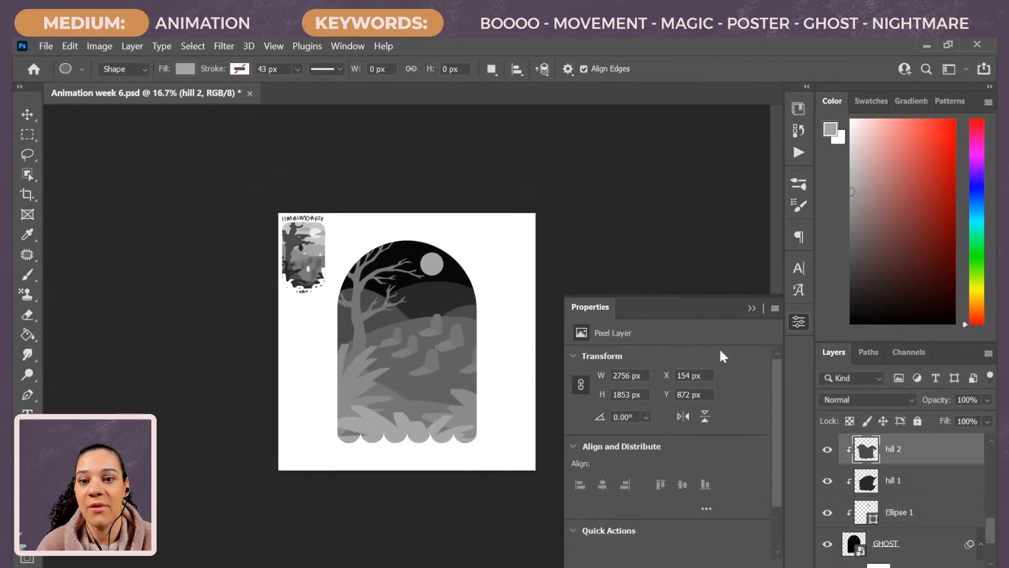
{"action": "key", "text": "ctrl+plus"}
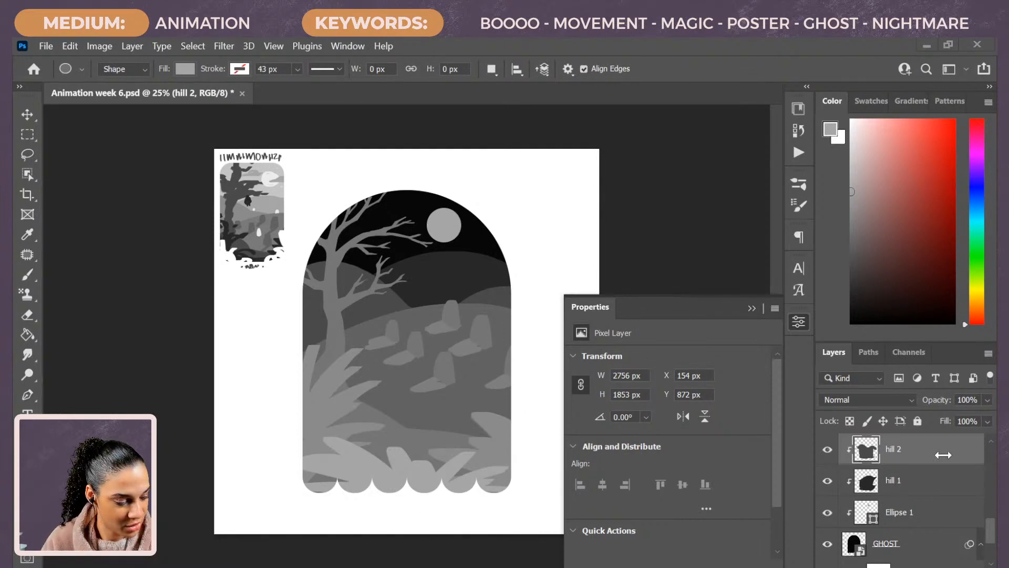
{"action": "scroll", "coordinate": [943, 456], "scroll_direction": "up", "scroll_amount": 10}
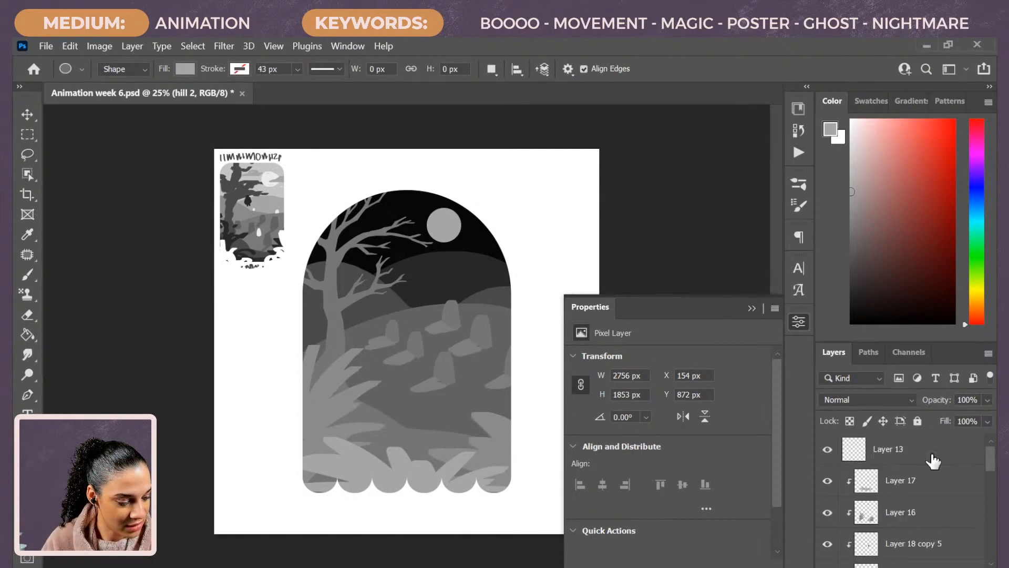
{"action": "left_click", "coordinate": [933, 458]}
{"action": "key", "text": "t"}
{"action": "left_click", "coordinate": [410, 514]}
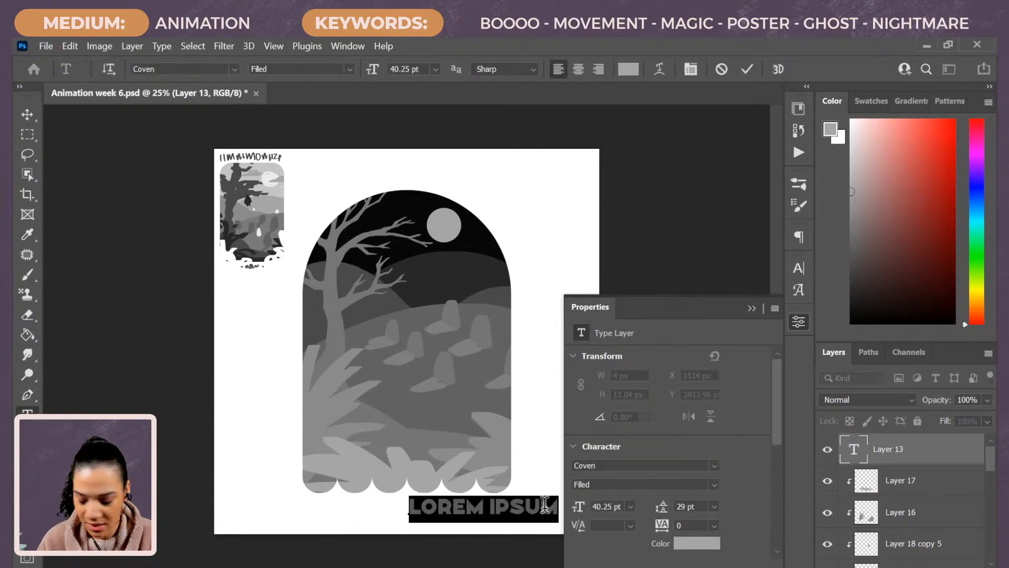
{"action": "type", "text": "BOOOOOOOO"}
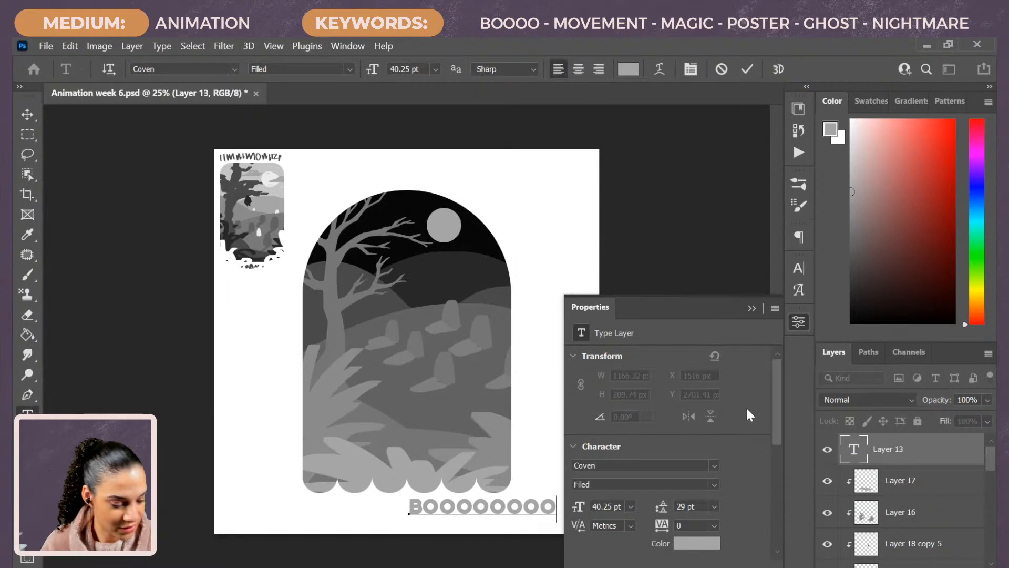
Move the title text left so it sits roughly centred beneath the poster shape
{"action": "left_click", "coordinate": [912, 457]}
{"action": "key", "text": "ctrl+t"}
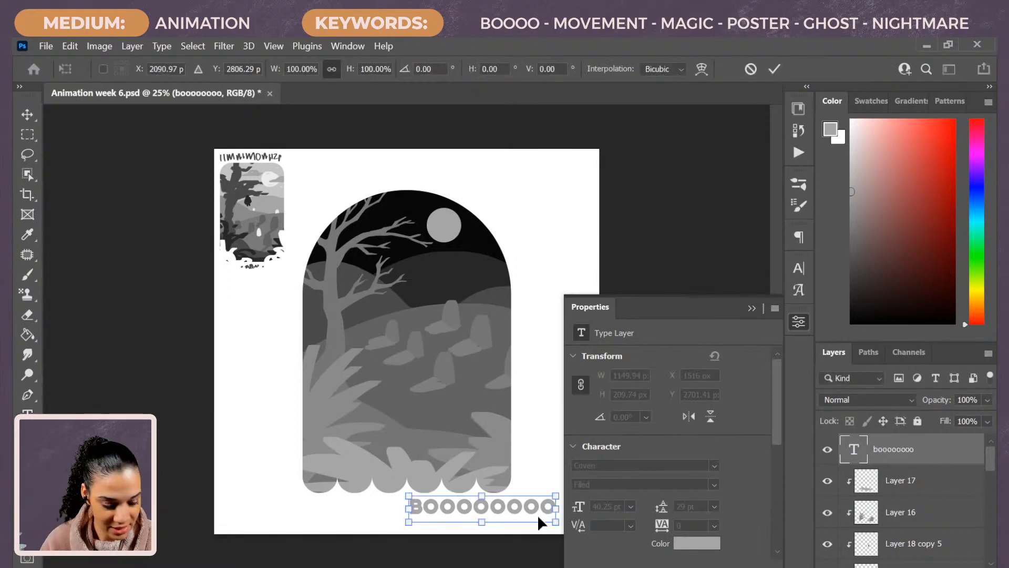
{"action": "left_click_drag", "start_coordinate": [512, 502], "coordinate": [440, 506]}
{"action": "key", "text": "Return"}
Set the title text's leading to 48 pt and its tracking to 200
{"action": "double_click", "coordinate": [437, 508]}
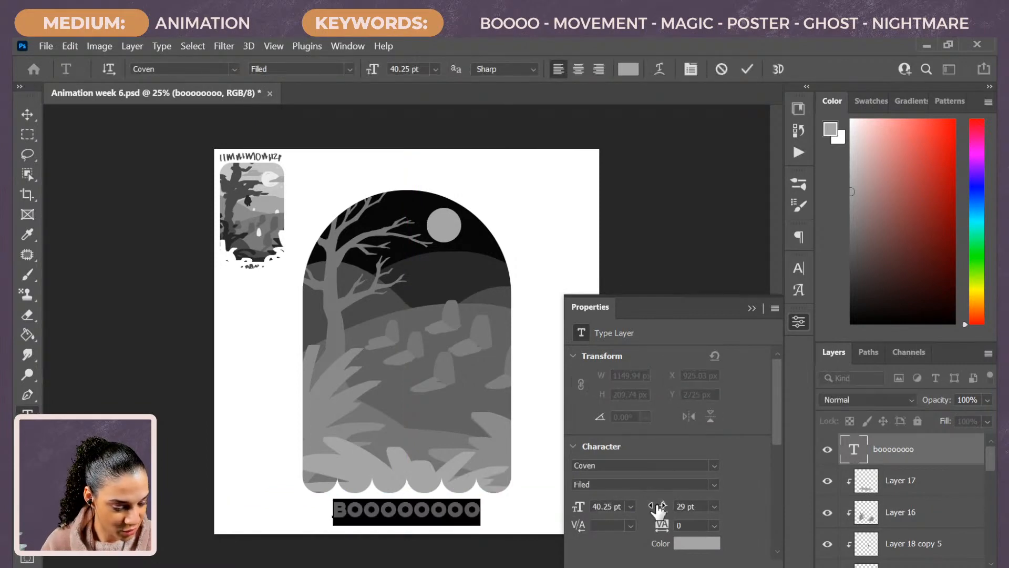
{"action": "left_click_drag", "start_coordinate": [658, 507], "coordinate": [670, 508]}
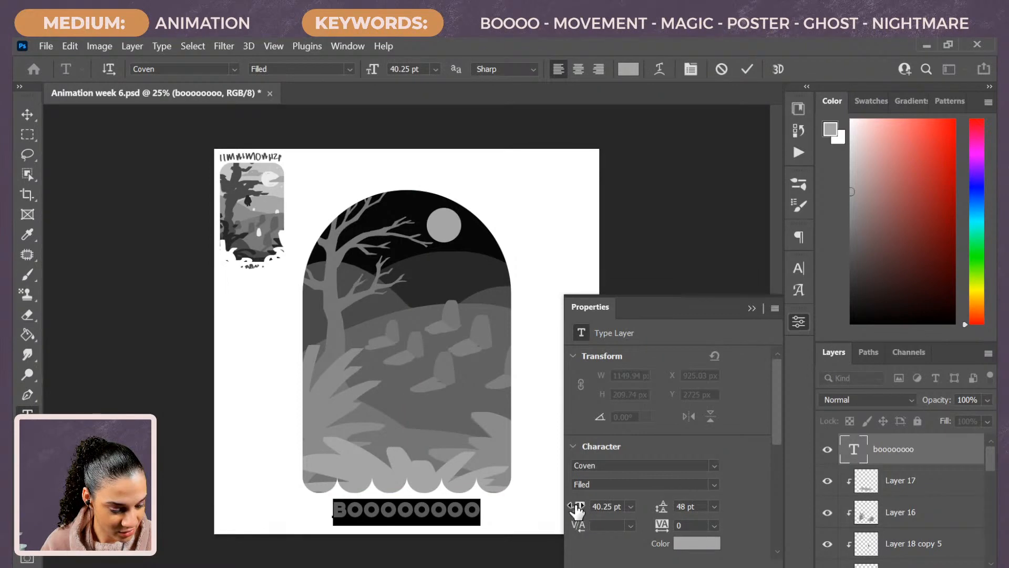
{"action": "left_click", "coordinate": [710, 525]}
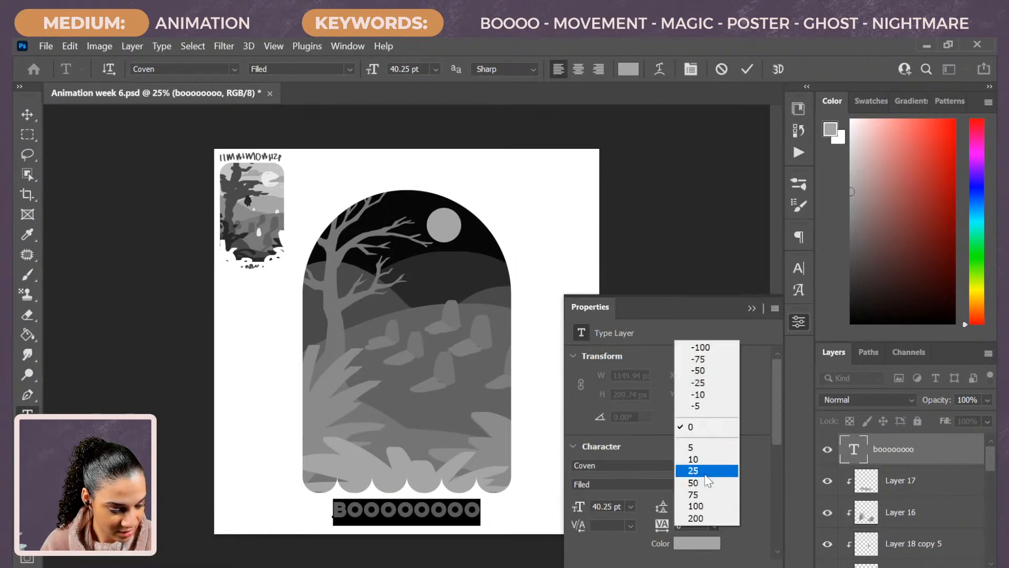
{"action": "left_click", "coordinate": [711, 505]}
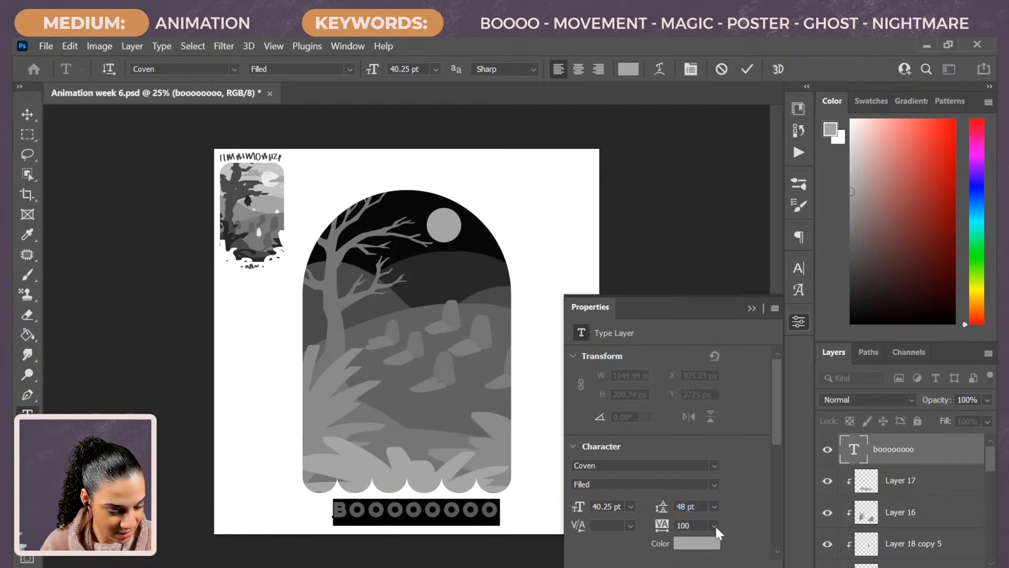
{"action": "left_click", "coordinate": [714, 525]}
{"action": "left_click", "coordinate": [709, 518]}
Shift the widened title text about 131 px to the left to recentre it under the poster shape
{"action": "left_click", "coordinate": [946, 457]}
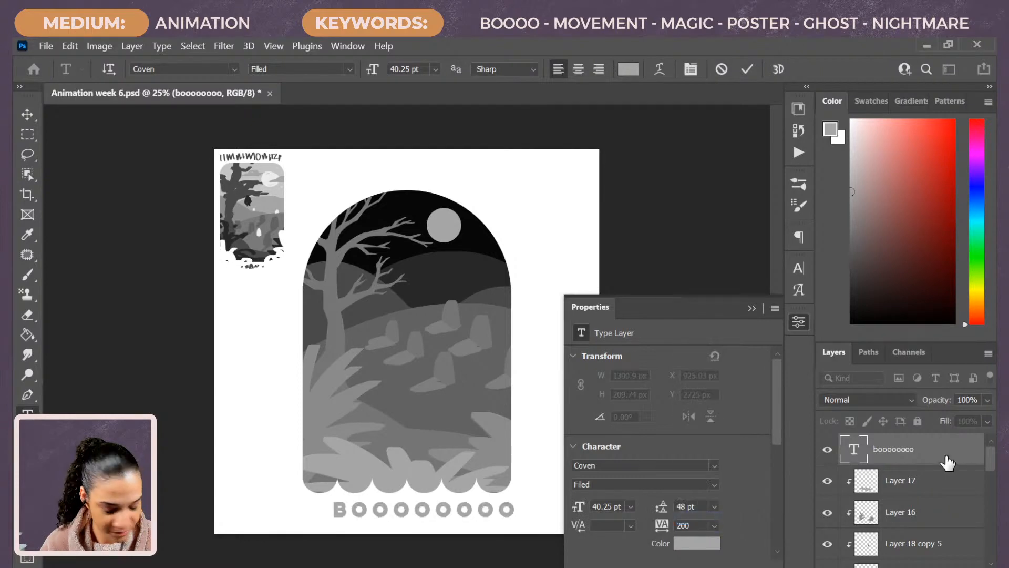
{"action": "key", "text": "ctrl+t"}
{"action": "mouse_move", "coordinate": [491, 510]}
{"action": "left_mouse_down"}
{"action": "mouse_move", "coordinate": [463, 506]}
{"action": "mouse_move", "coordinate": [483, 510]}
{"action": "mouse_move", "coordinate": [475, 510]}
{"action": "left_mouse_up"}
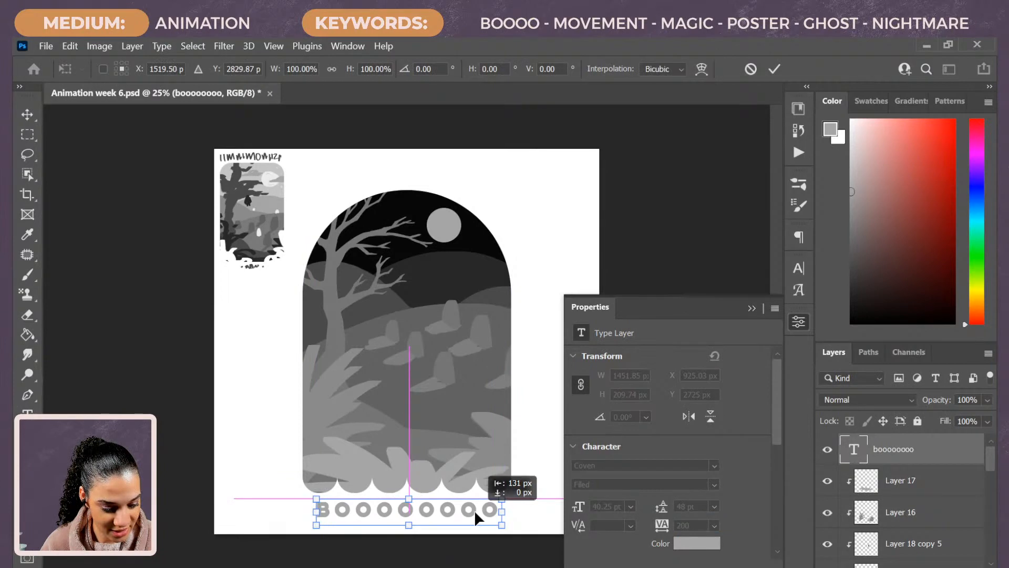
Scale up the title and all poster layers down to GHOST together, bringing the text to 42.69 pt, and reposition them on the page
{"action": "left_click_drag", "start_coordinate": [991, 467], "coordinate": [997, 558]}
{"action": "left_click", "coordinate": [930, 469], "text": "shift"}
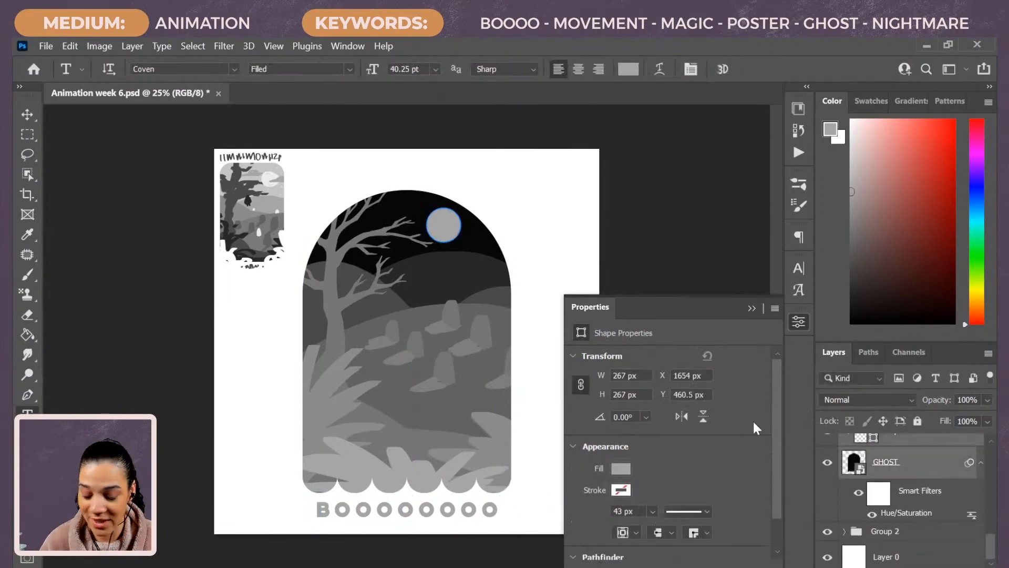
{"action": "key", "text": "ctrl+t"}
{"action": "left_click", "coordinate": [588, 283]}
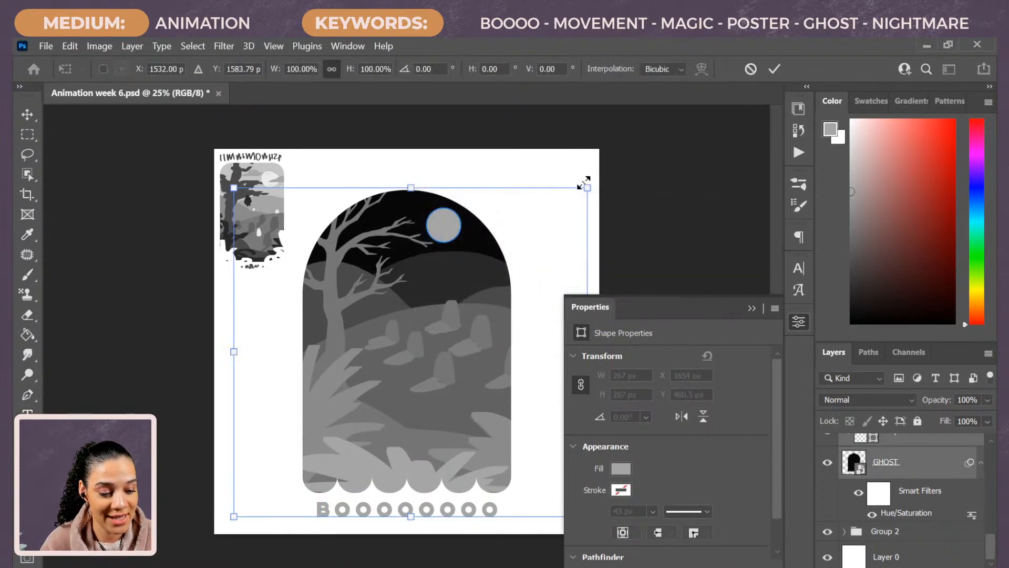
{"action": "left_click_drag", "start_coordinate": [585, 183], "coordinate": [597, 154]}
{"action": "left_click_drag", "start_coordinate": [483, 237], "coordinate": [481, 250]}
{"action": "key", "text": "Return"}
{"action": "key", "text": "t"}
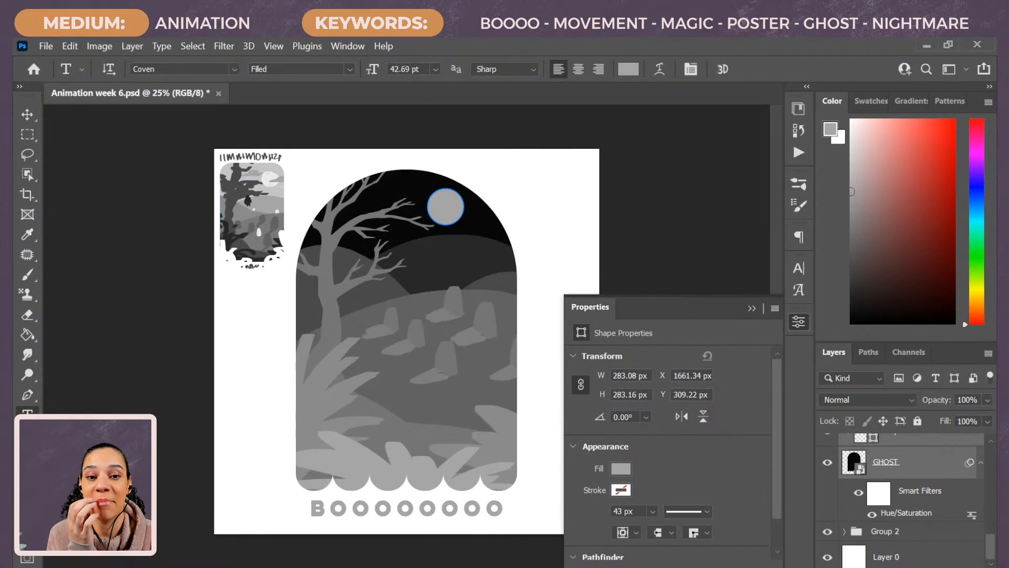
{"action": "left_click", "coordinate": [798, 322]}
{"action": "key", "text": "ctrl+plus"}
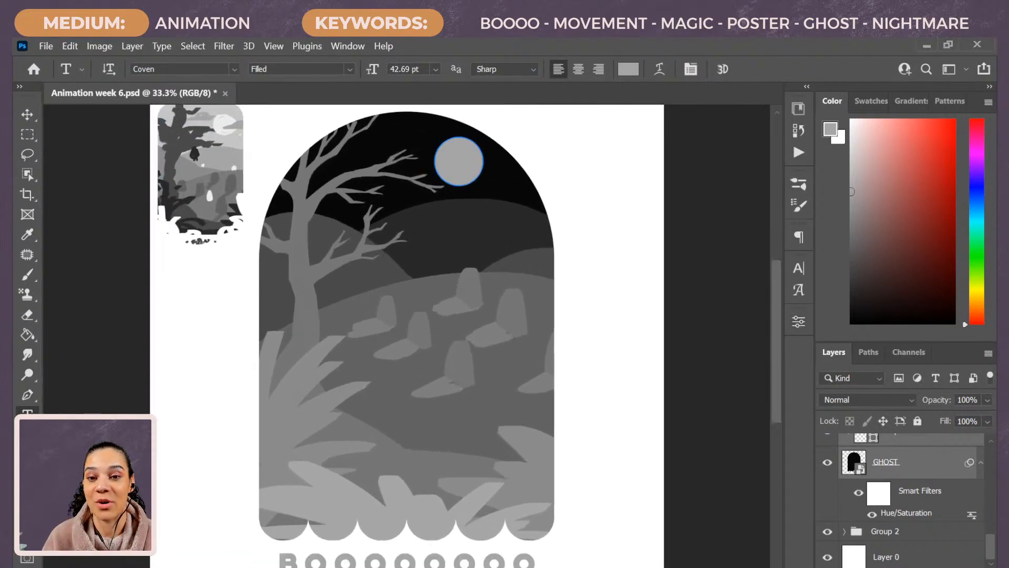
{"action": "key", "text": "ctrl+minus"}
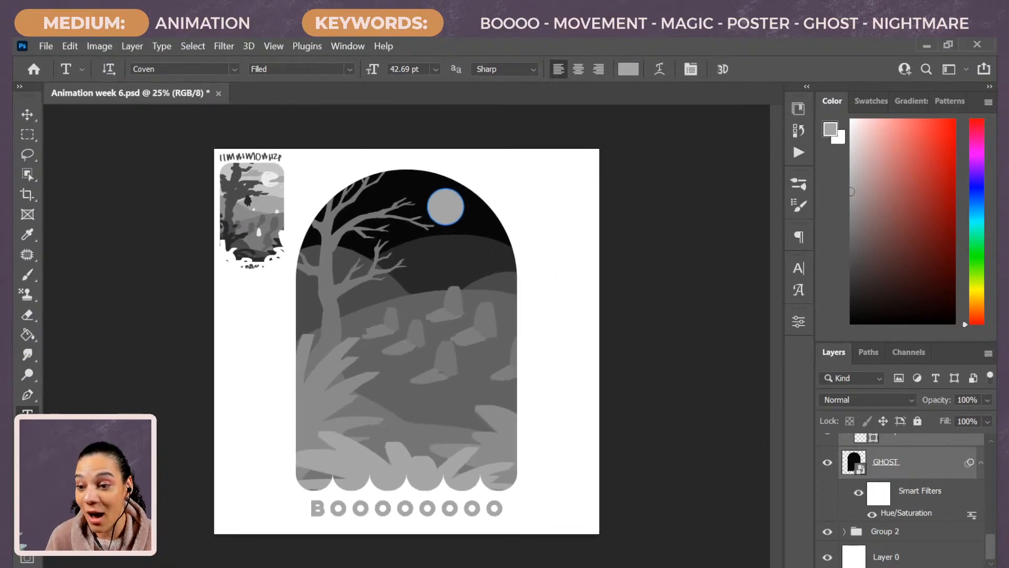